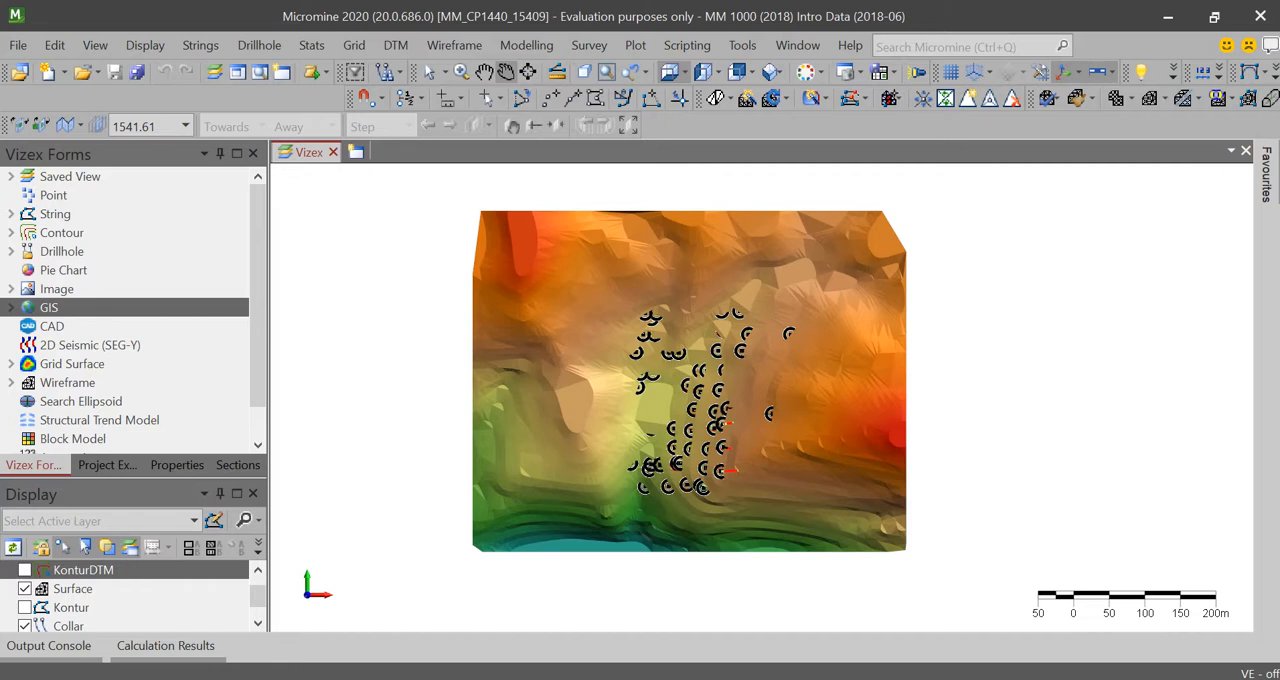
Step: Examine the terrain surface and the spread of drillhole collars over it in plan view
scroll(643, 380, down, 2)
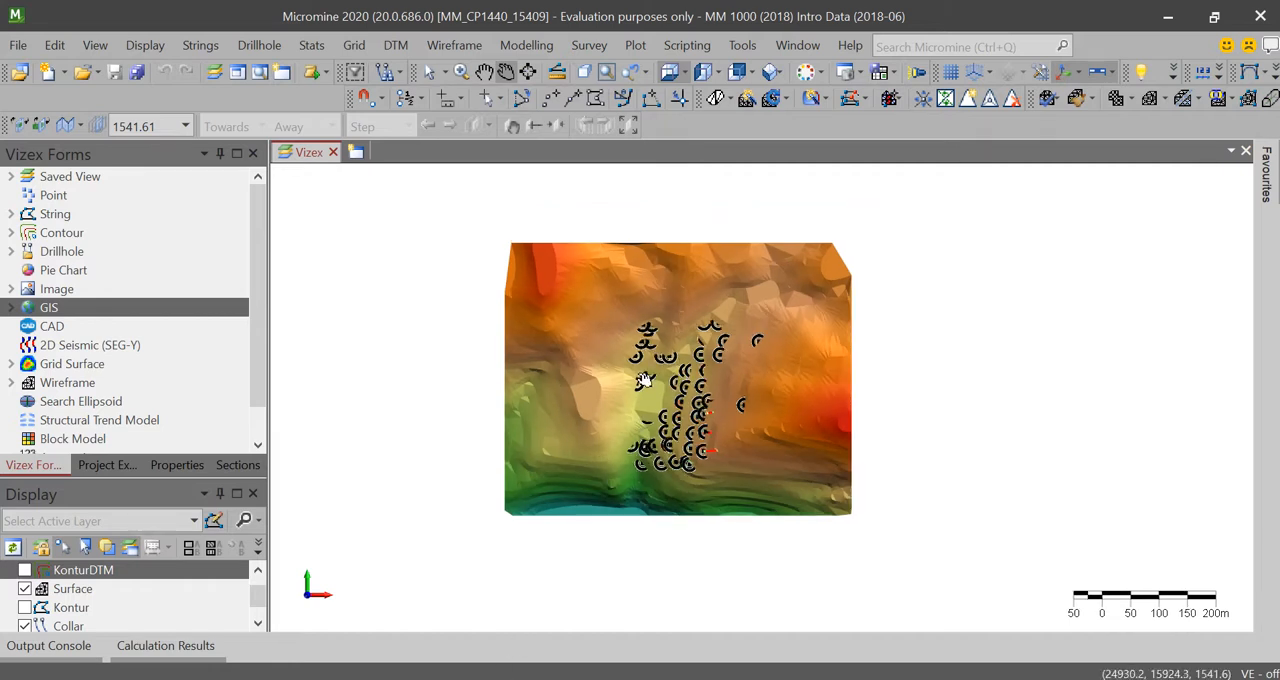
mouse_move(637, 378)
scroll(645, 373, up, 2)
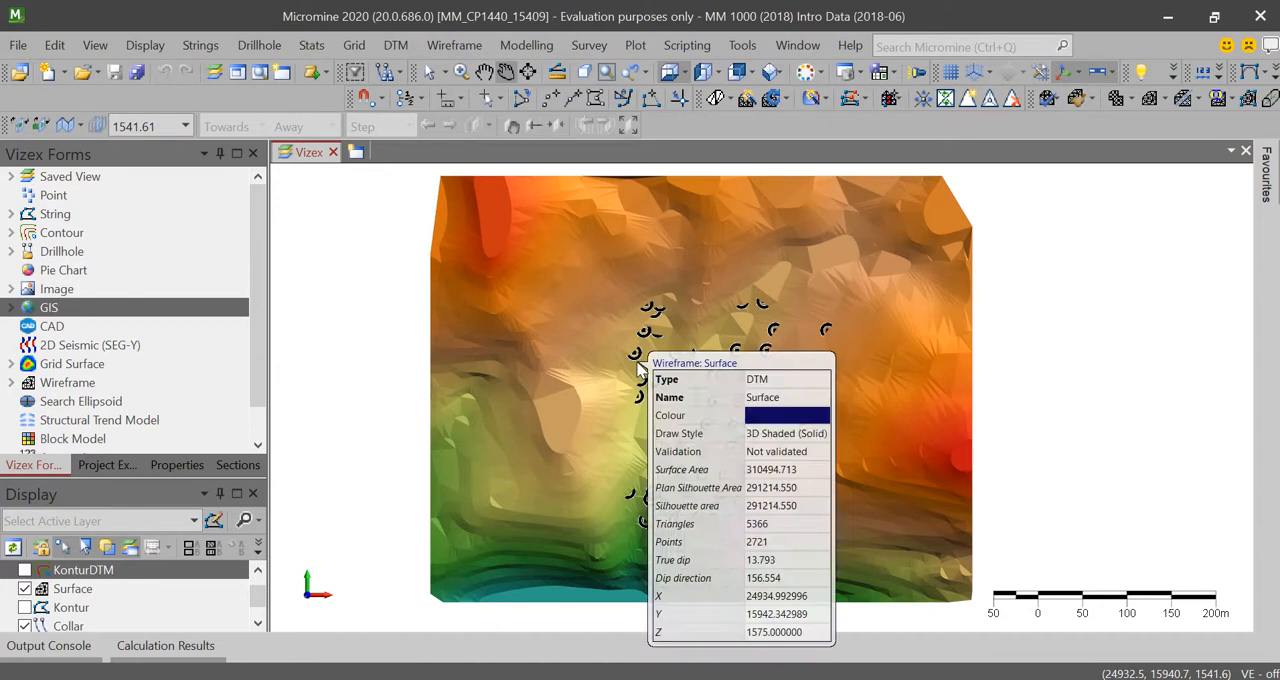
scroll(642, 370, down, 2)
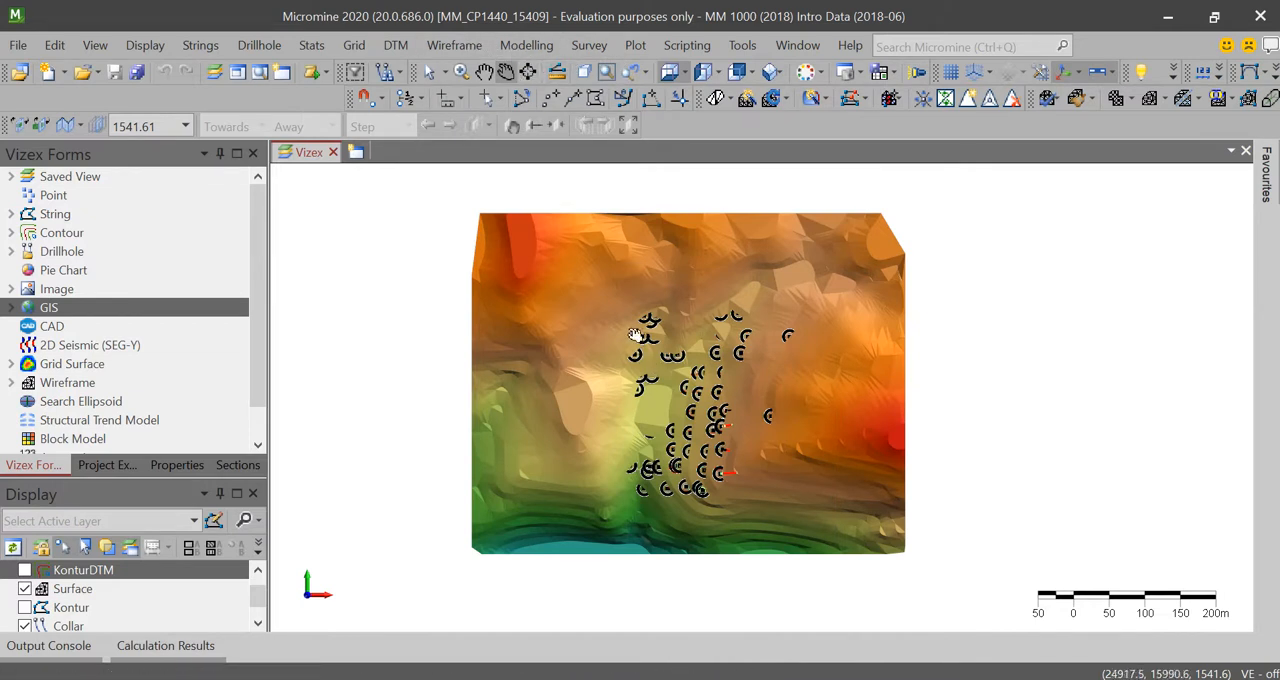
mouse_move(629, 333)
scroll(718, 422, down, 3)
scroll(718, 422, up, 2)
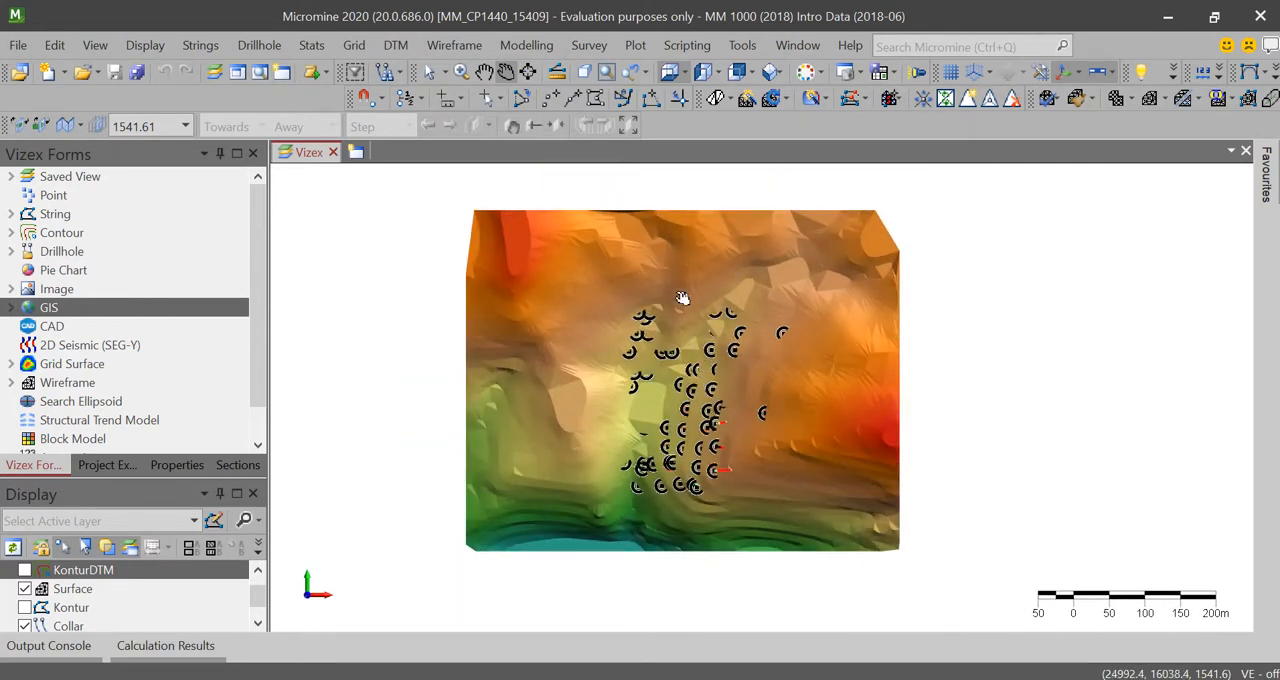
mouse_move(679, 298)
mouse_move(762, 379)
mouse_move(716, 350)
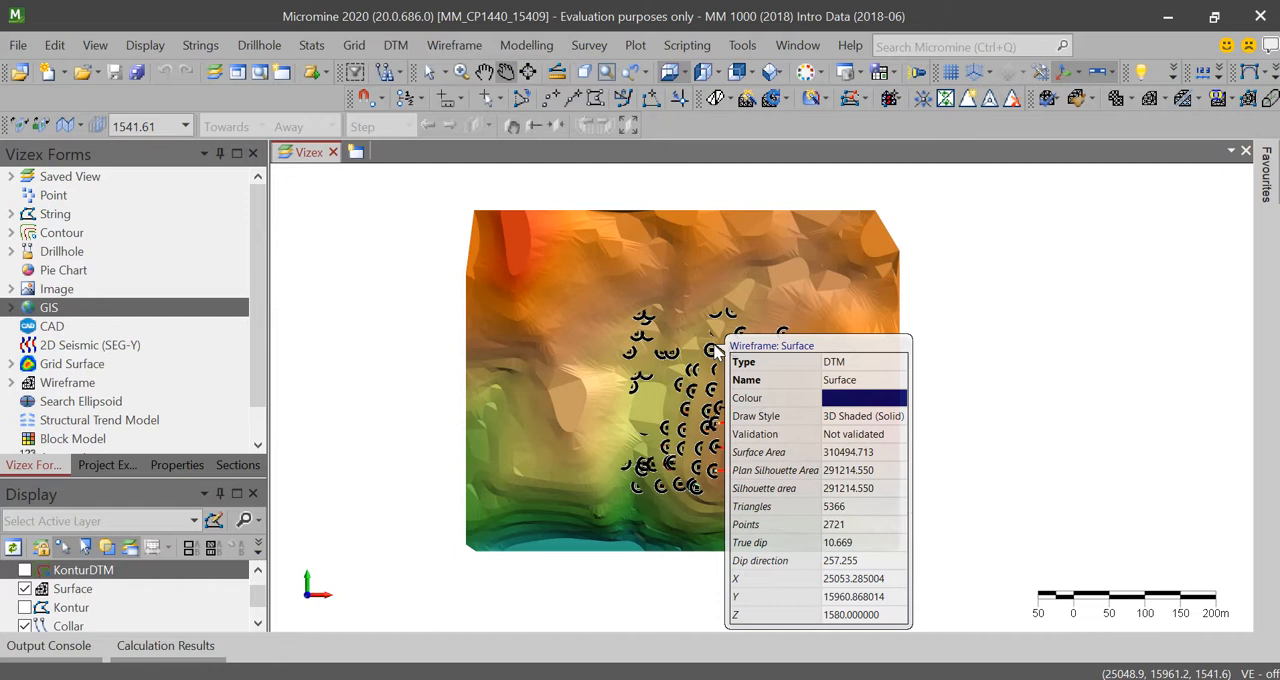
scroll(763, 345, down, 2)
scroll(763, 345, up, 2)
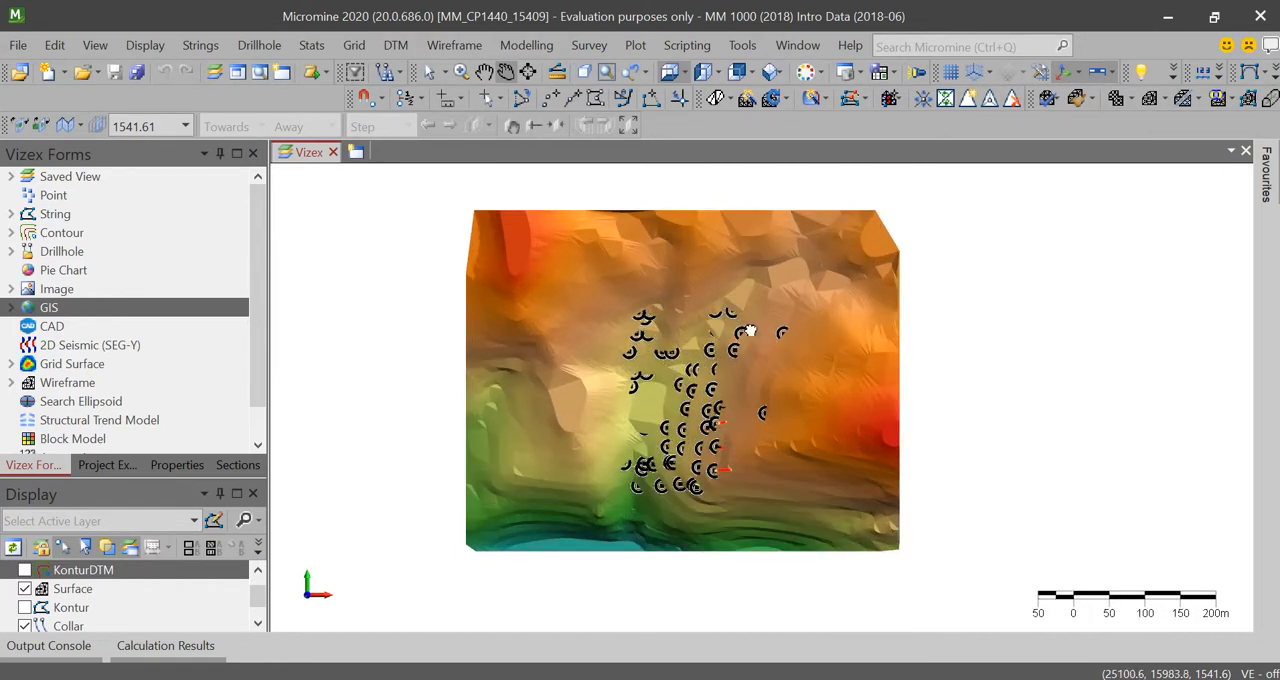
drag(749, 333, 748, 341)
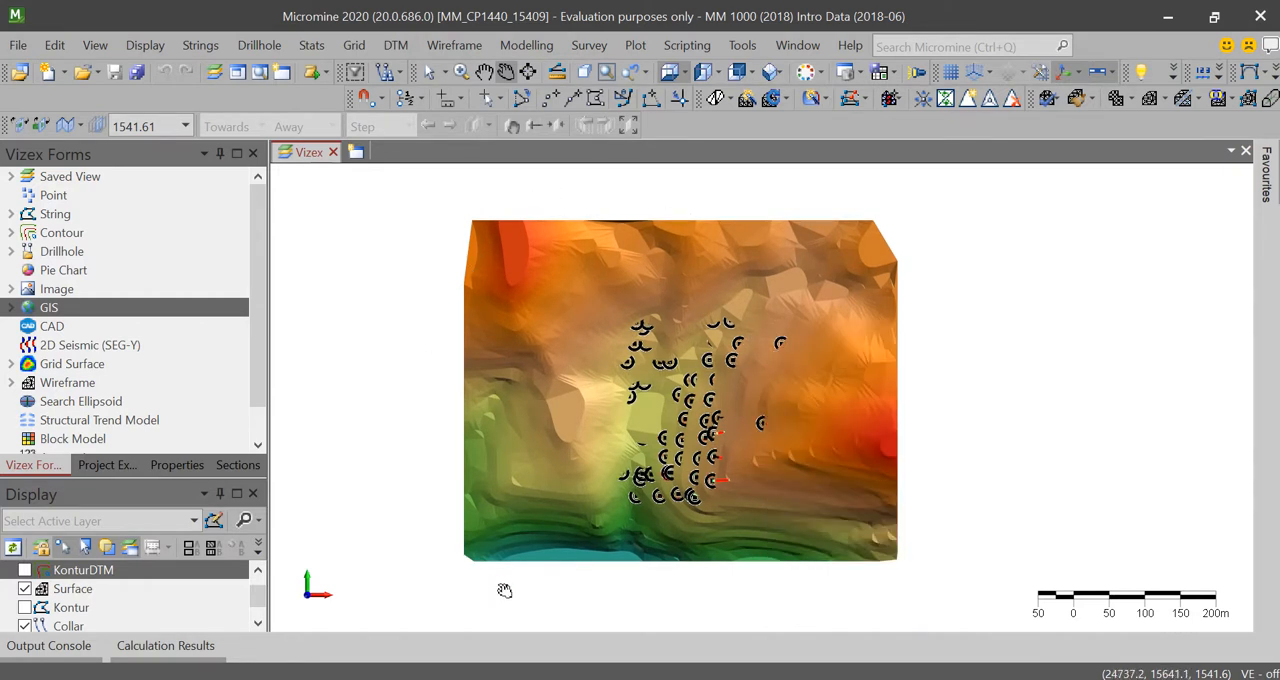
scroll(830, 319, up, 2)
scroll(830, 319, down, 2)
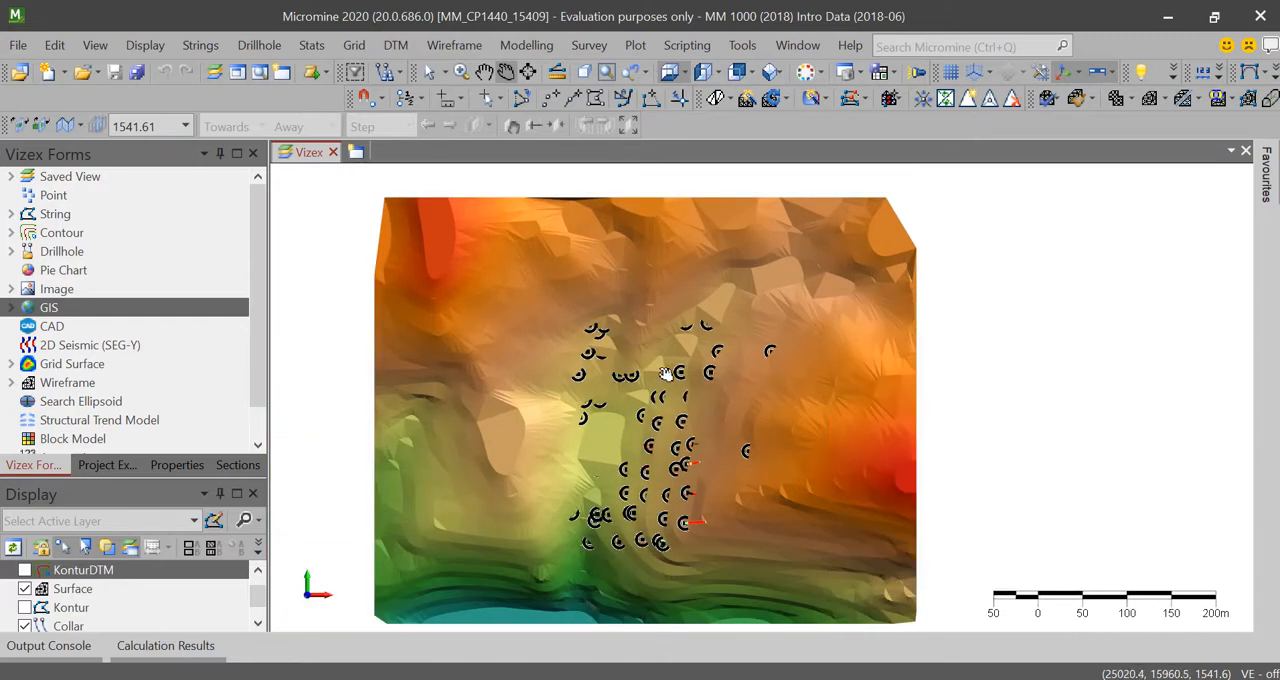
drag(652, 372, 713, 362)
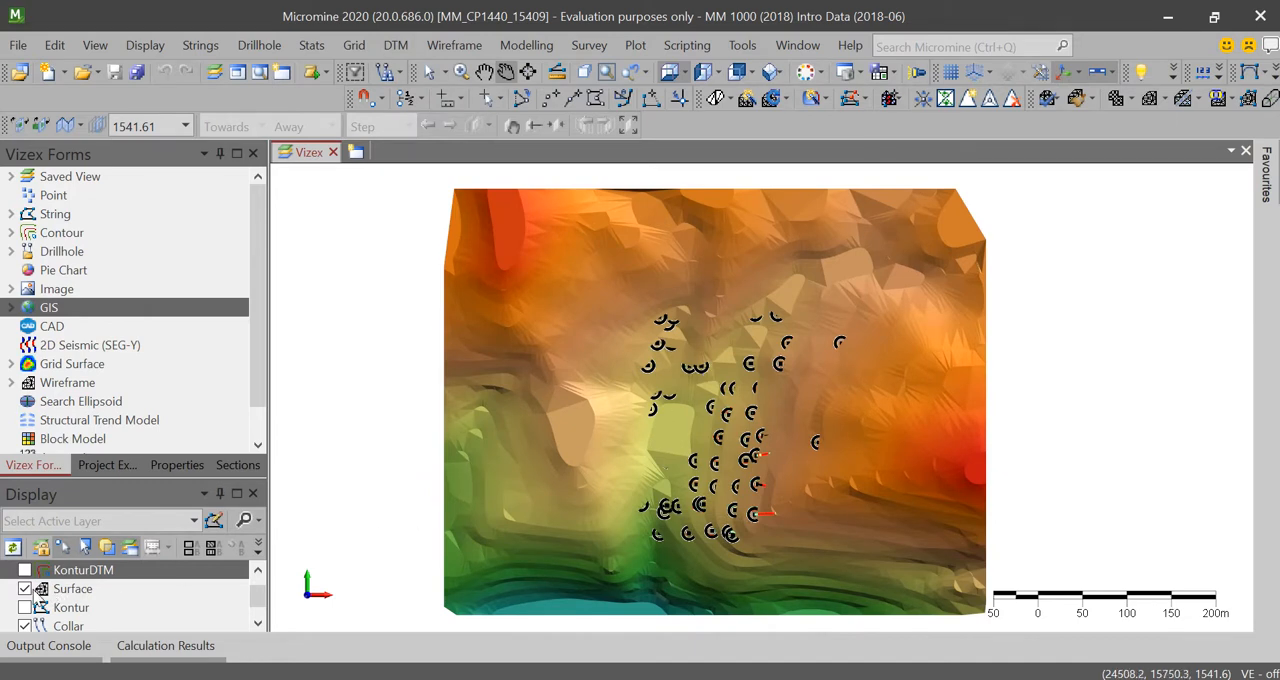
Step: Remove the KonturDTM, Surface and Kontur layers so that only the Collar drillhole layer remains loaded
click(25, 589)
scroll(728, 387, up, 2)
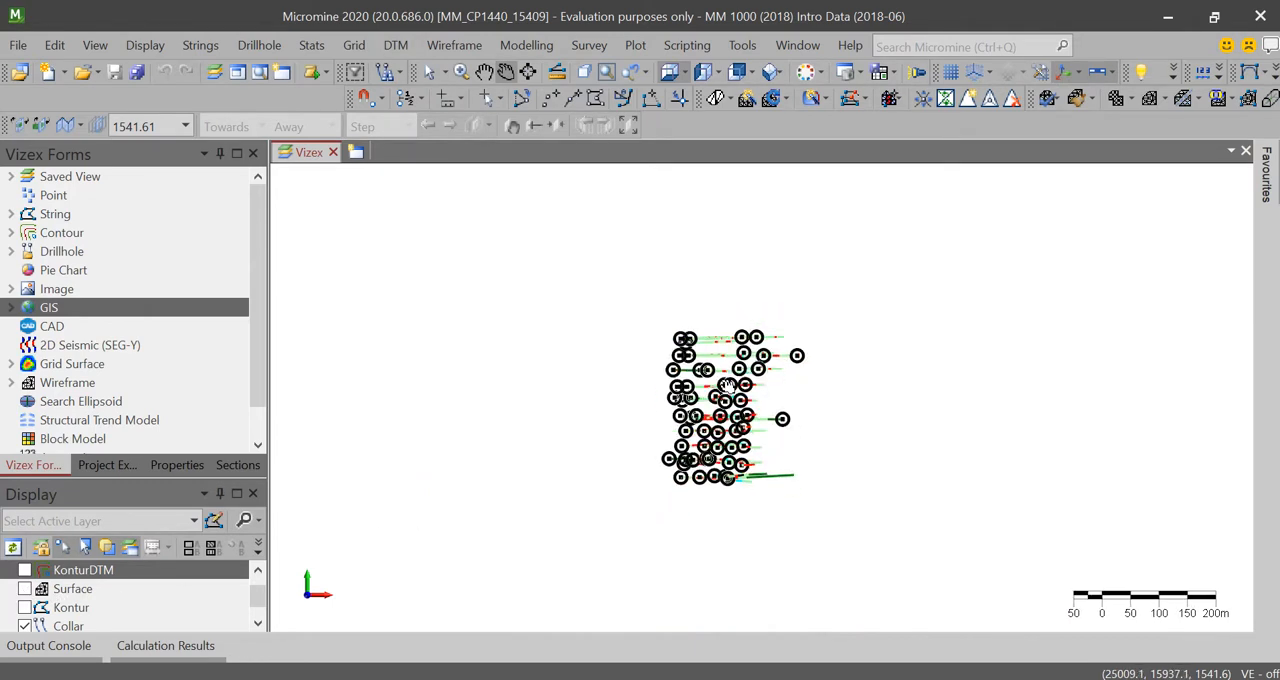
right_click(110, 578)
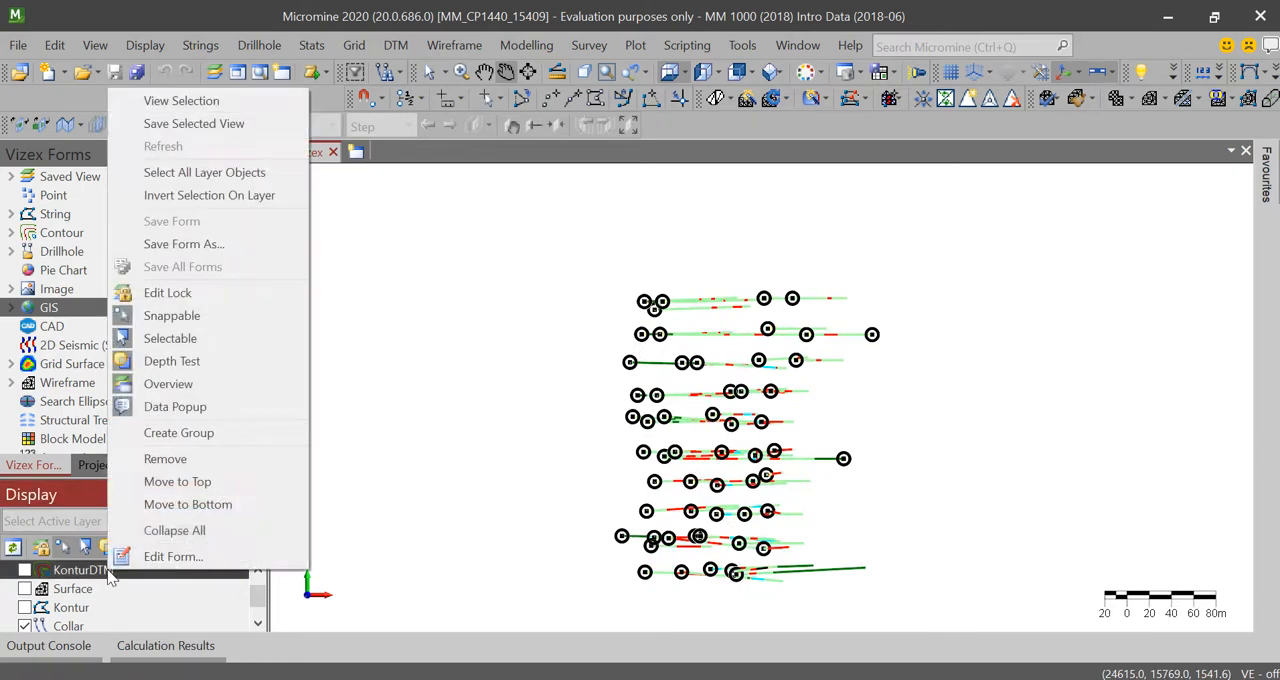
click(184, 455)
right_click(62, 572)
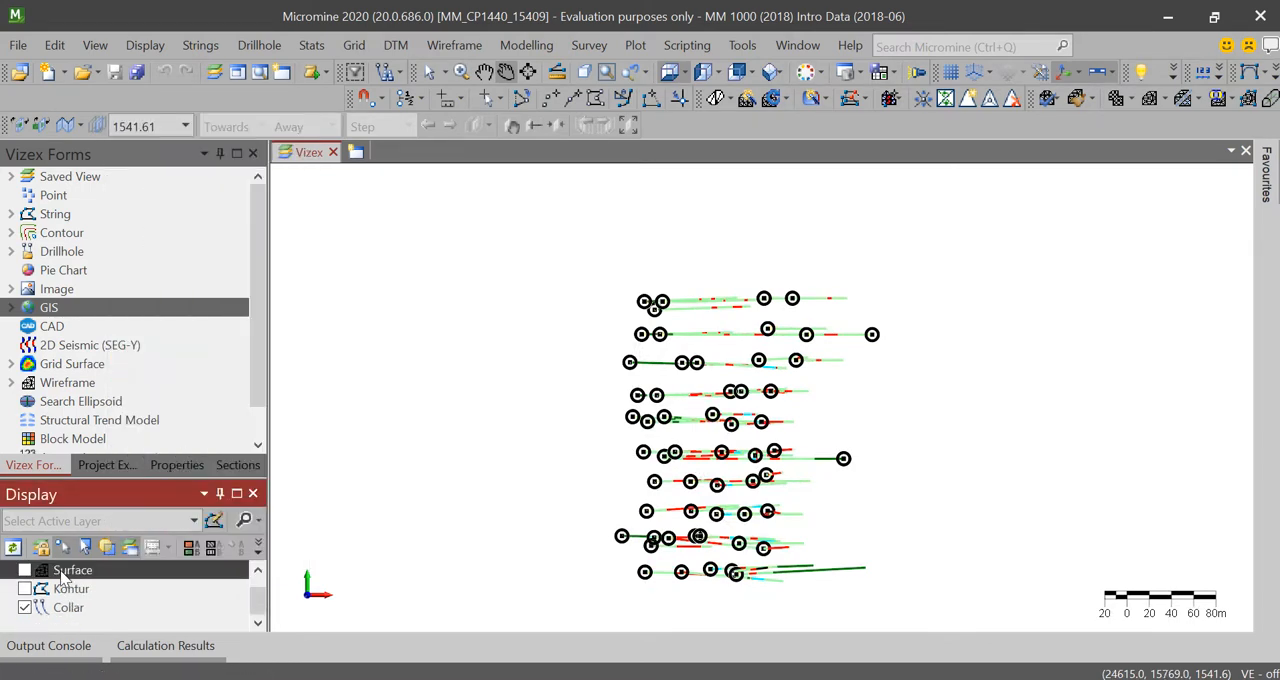
click(170, 486)
right_click(68, 589)
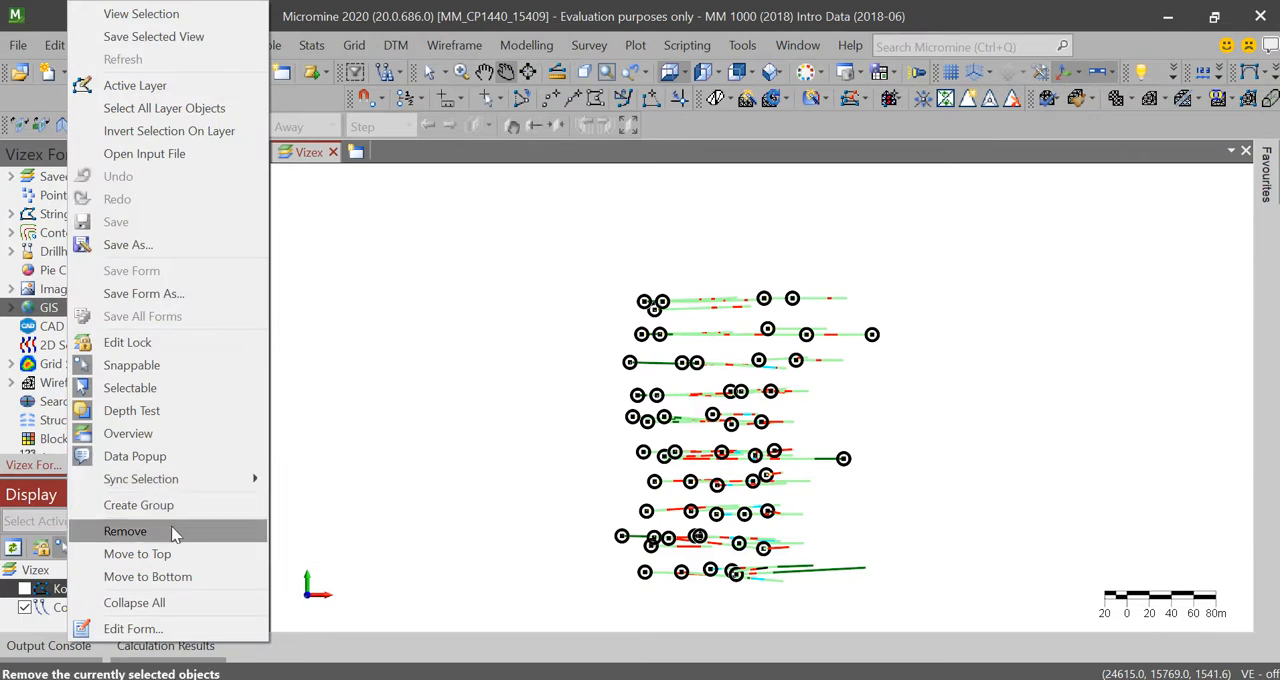
click(171, 527)
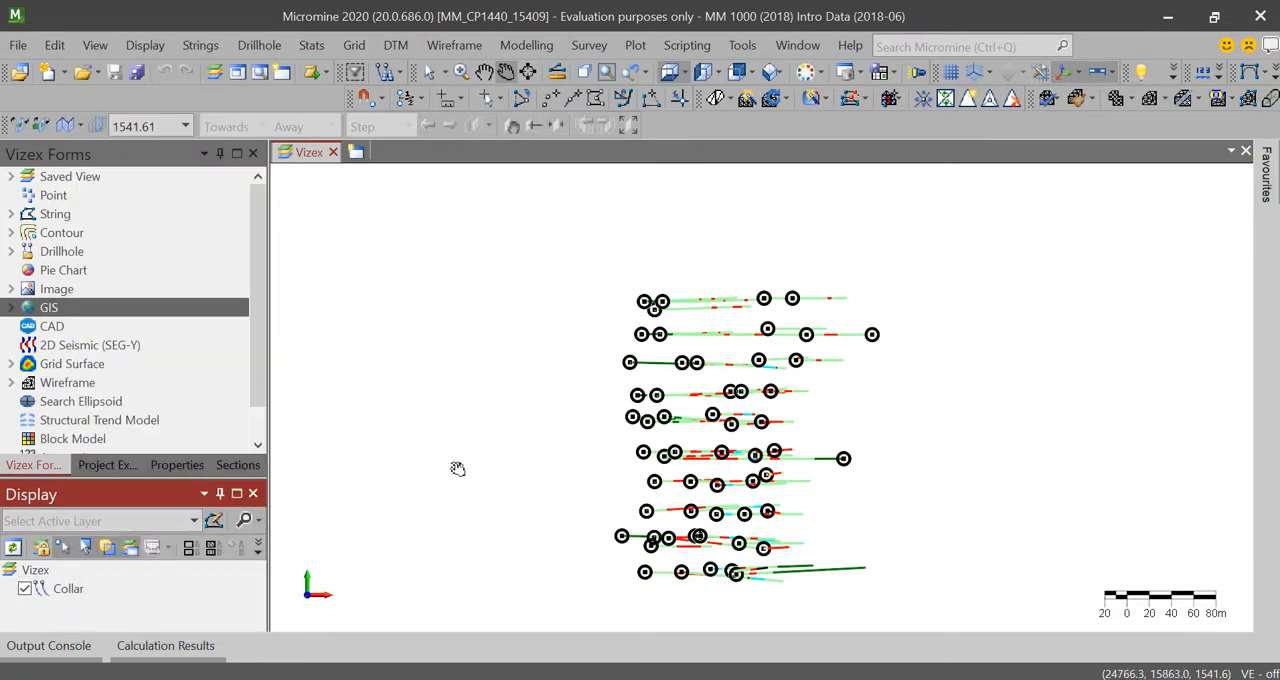
Step: Try a second Vizex window in a new horizontal tab group, and close that window again
scroll(724, 378, down, 2)
scroll(726, 412, up, 3)
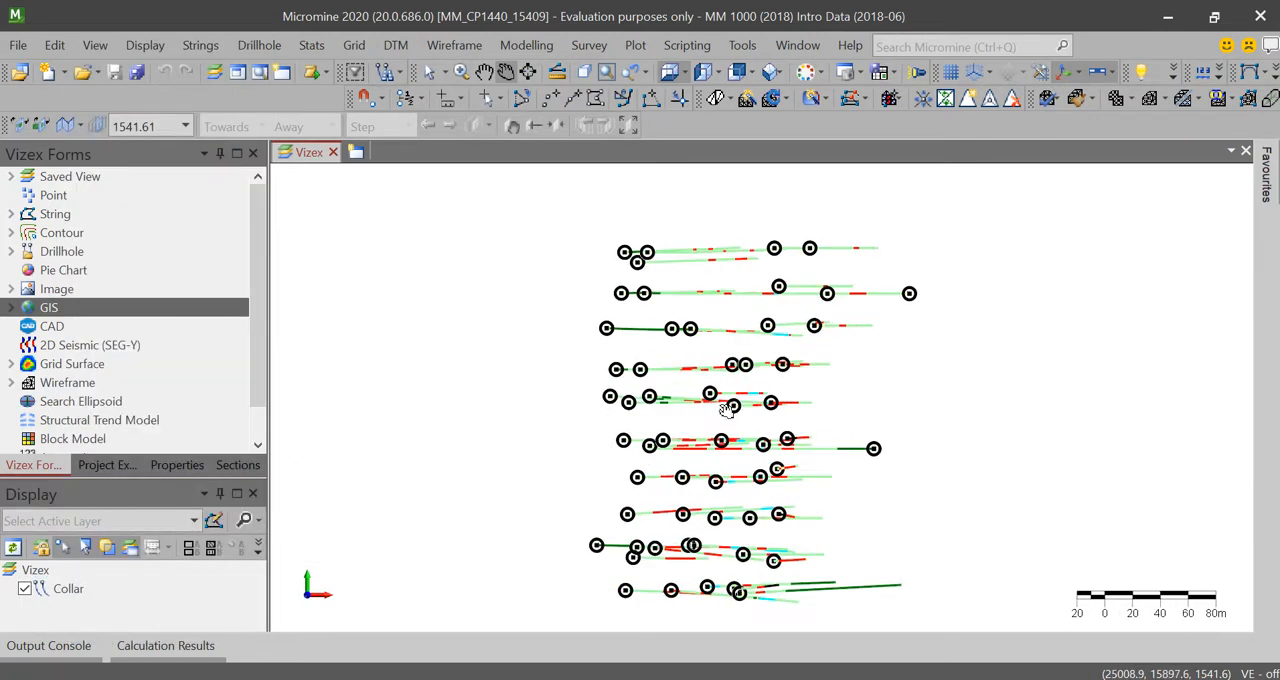
scroll(734, 422, up, 2)
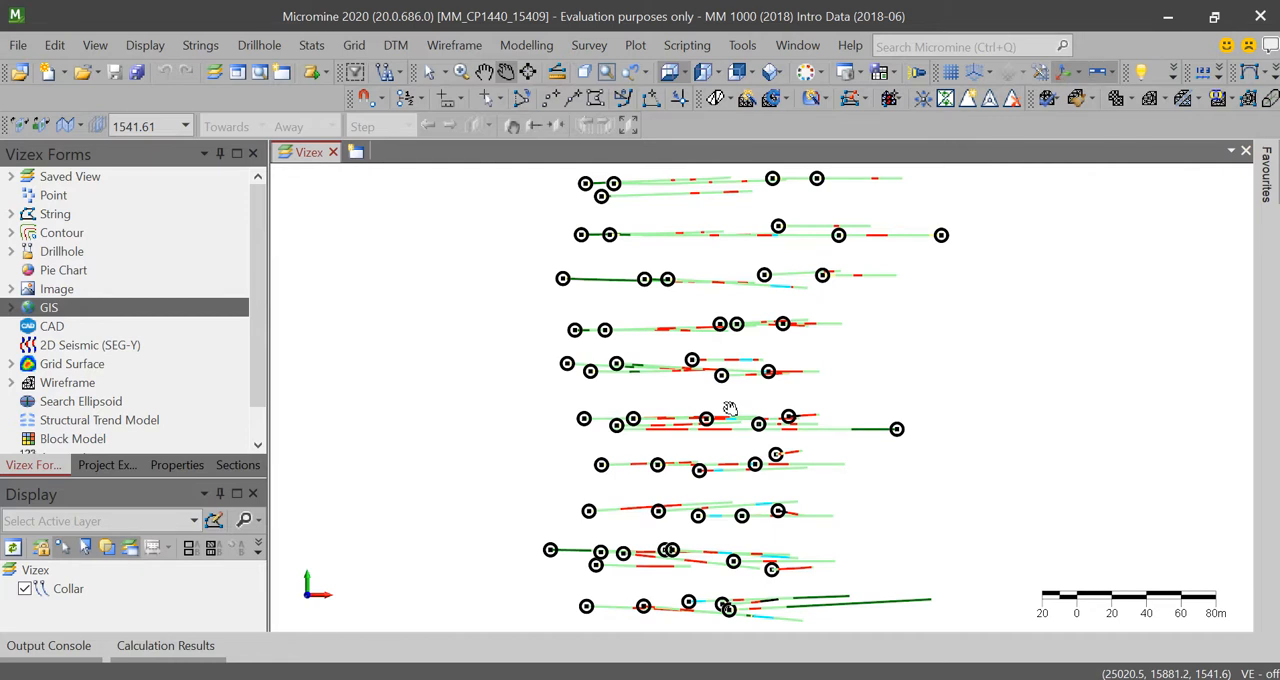
click(355, 155)
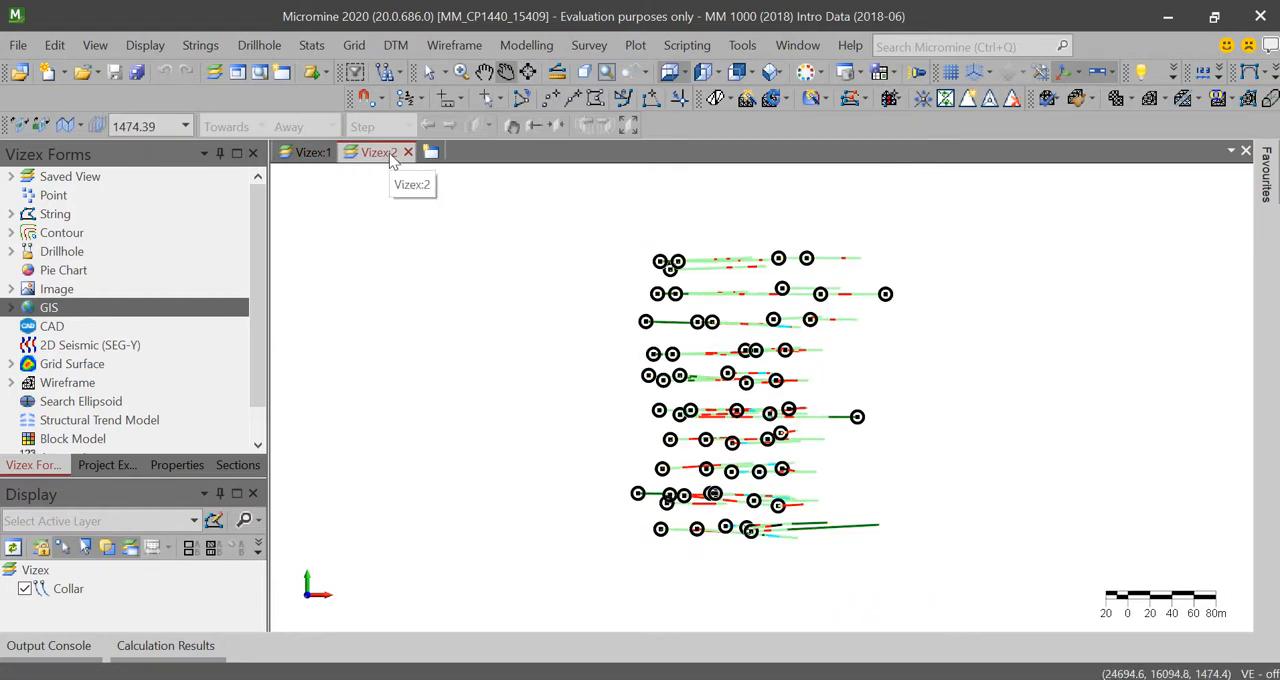
right_click(390, 155)
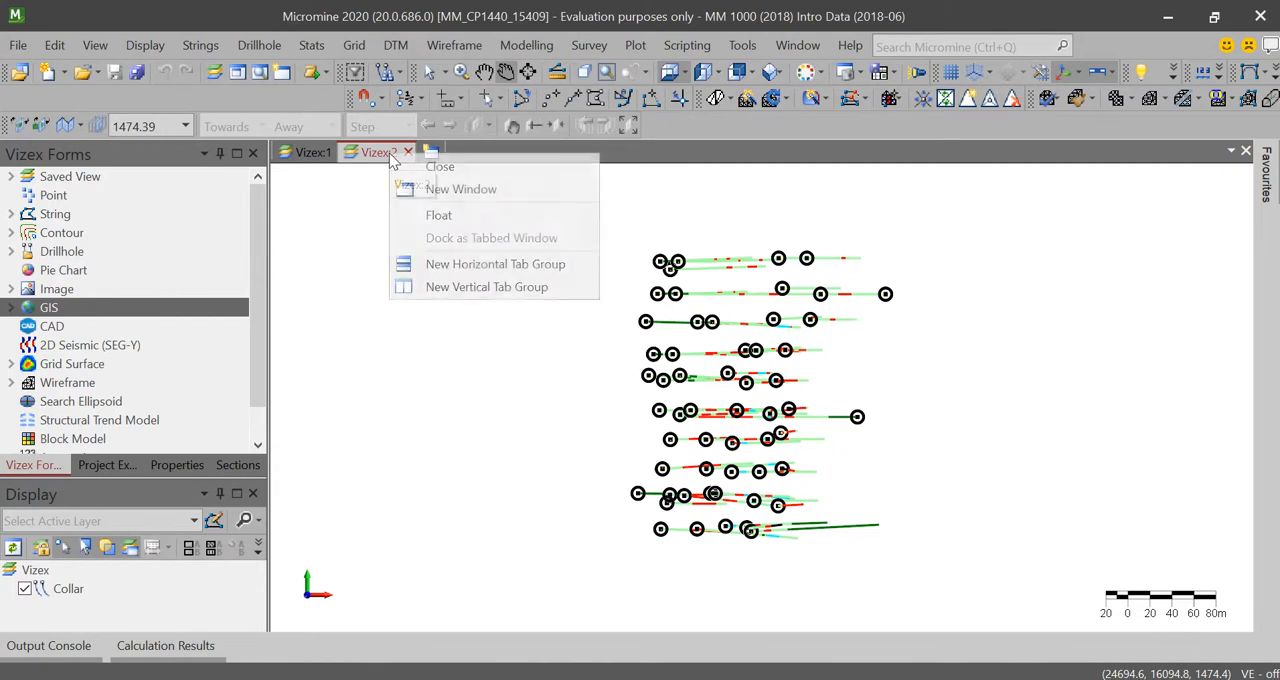
click(486, 265)
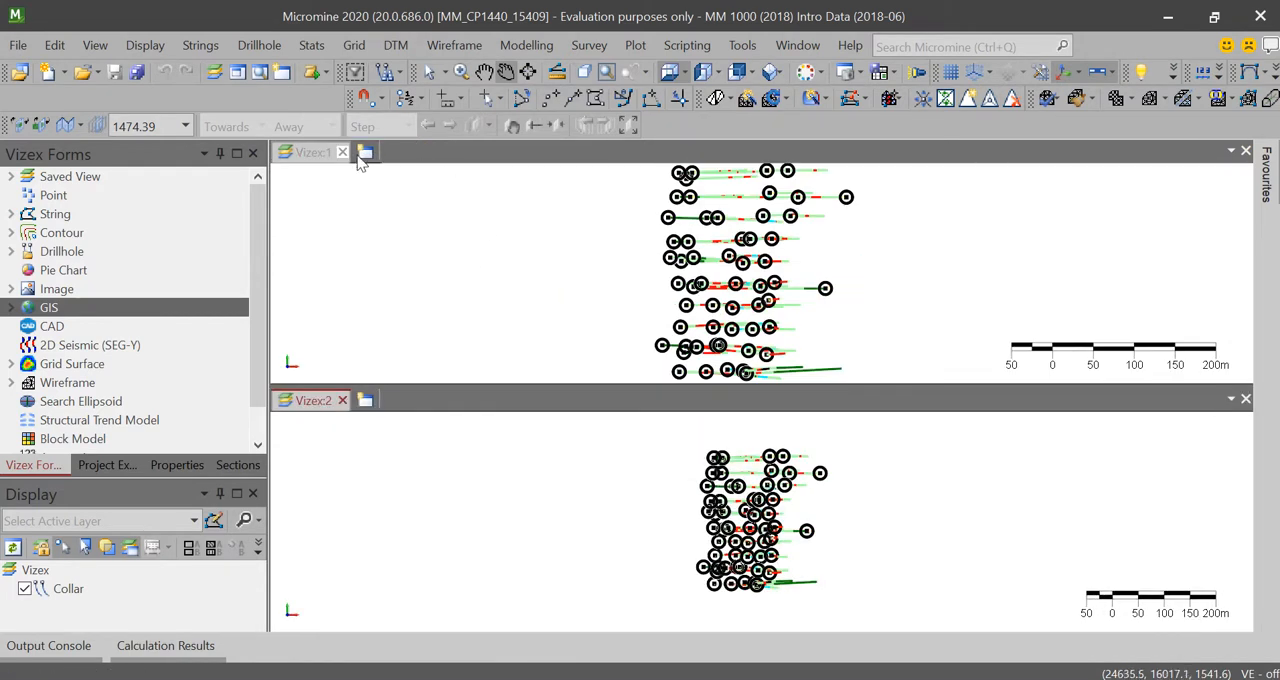
click(342, 400)
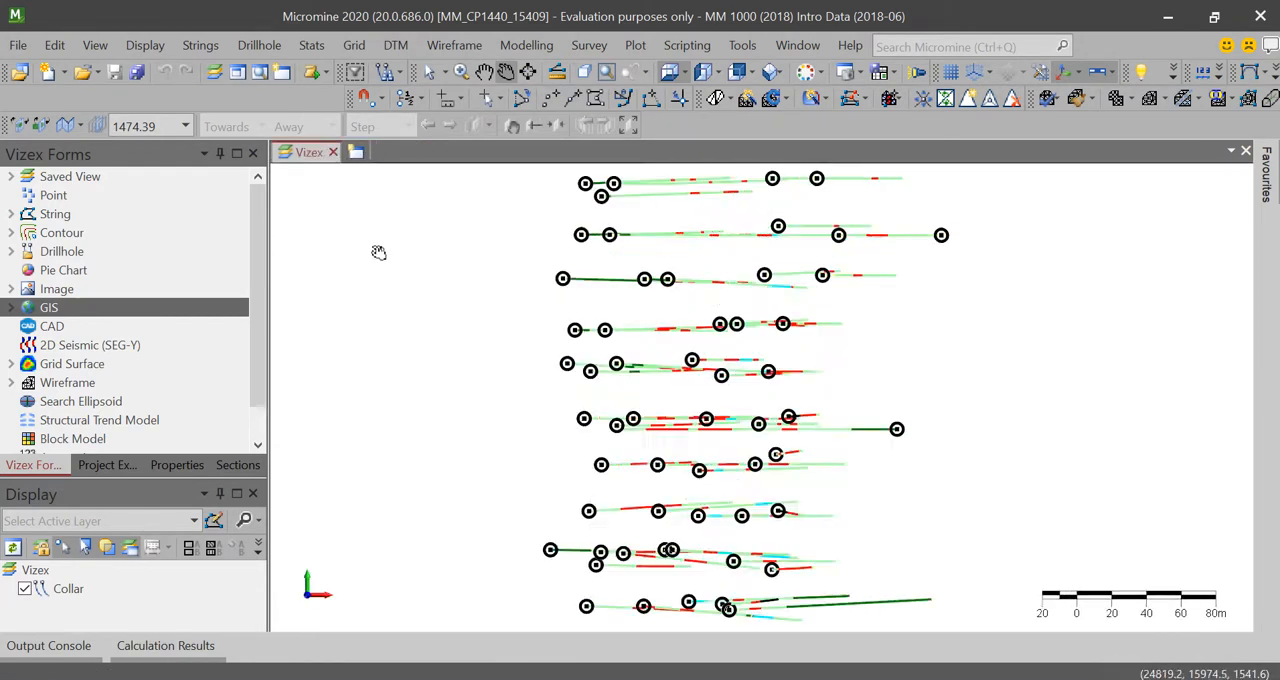
Step: Open a second Vizex window in a new vertical tab group and frame the drillholes in the Vizex:1 view
right_click(372, 160)
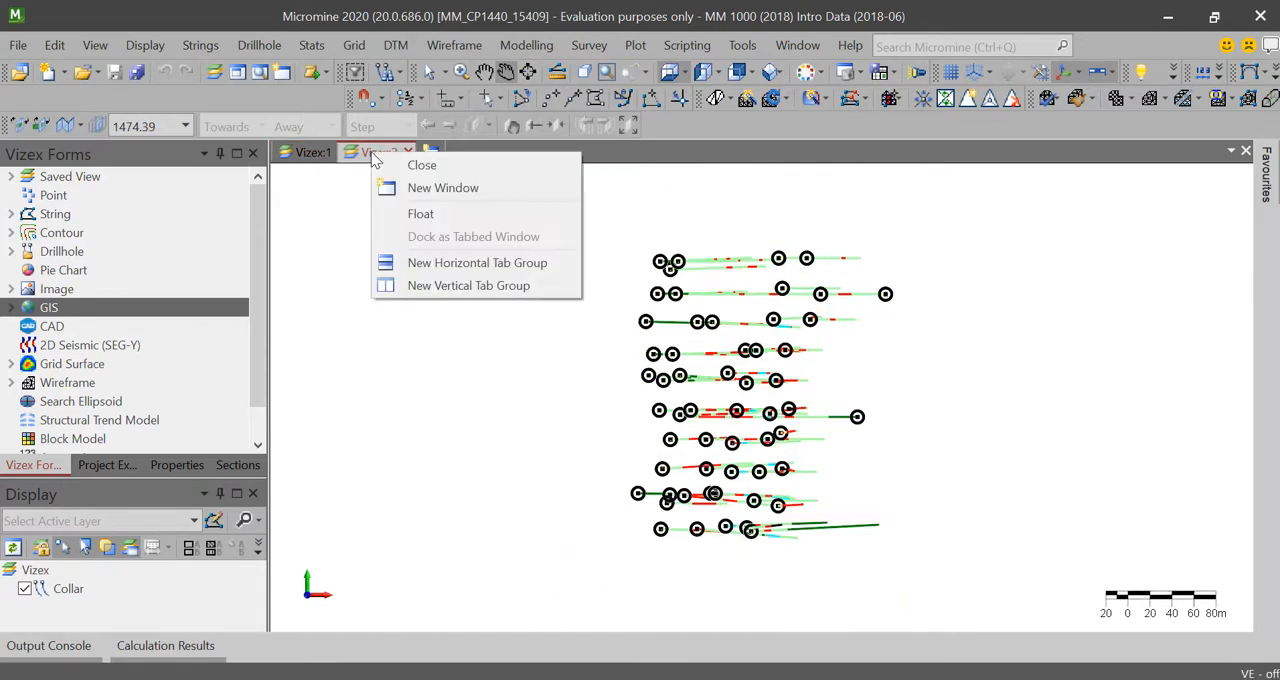
click(448, 285)
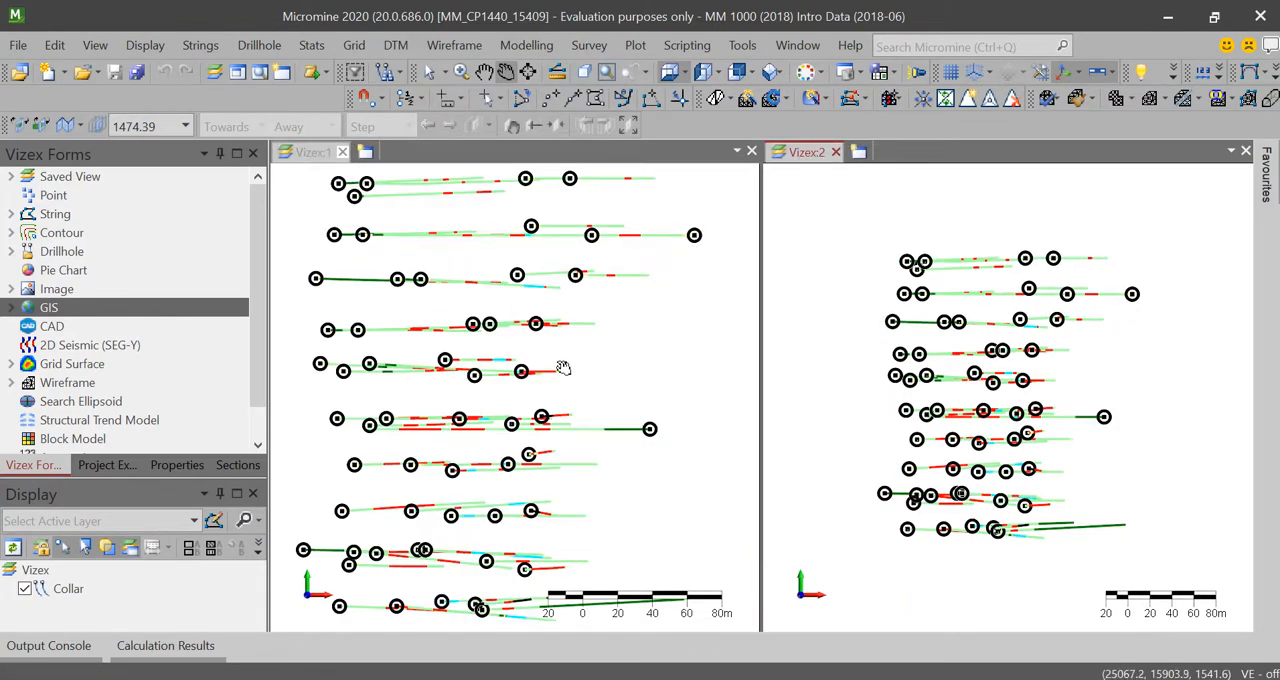
scroll(563, 366, down, 2)
scroll(563, 366, up, 1)
scroll(1017, 381, down, 1)
scroll(1017, 381, up, 1)
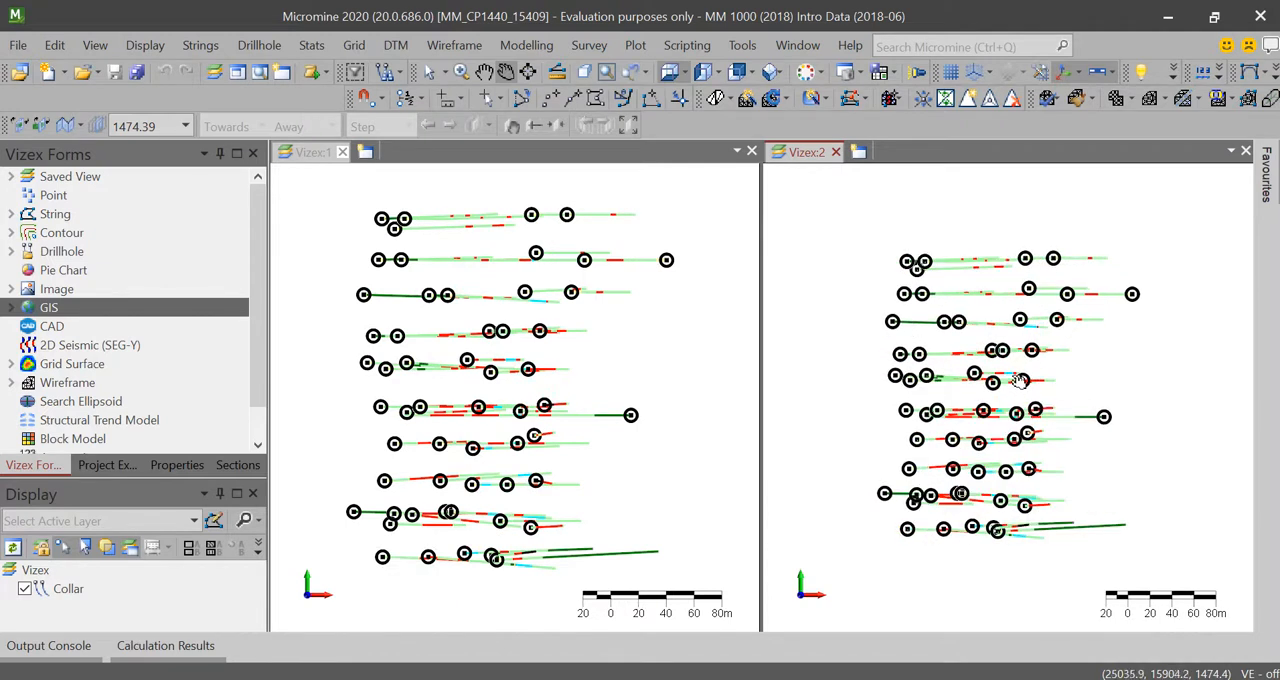
mouse_move(1013, 378)
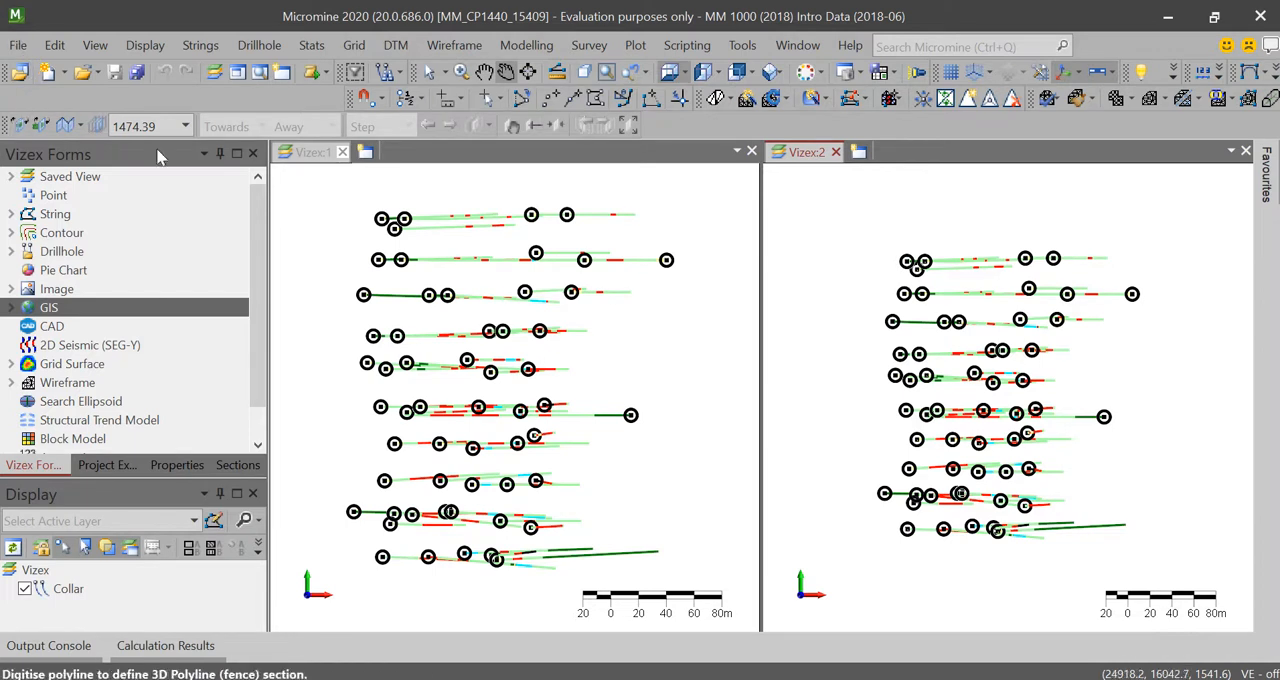
Step: Define a section about 276 m long in Vizex:1, running west to east along the southernmost row of drillholes
click(320, 152)
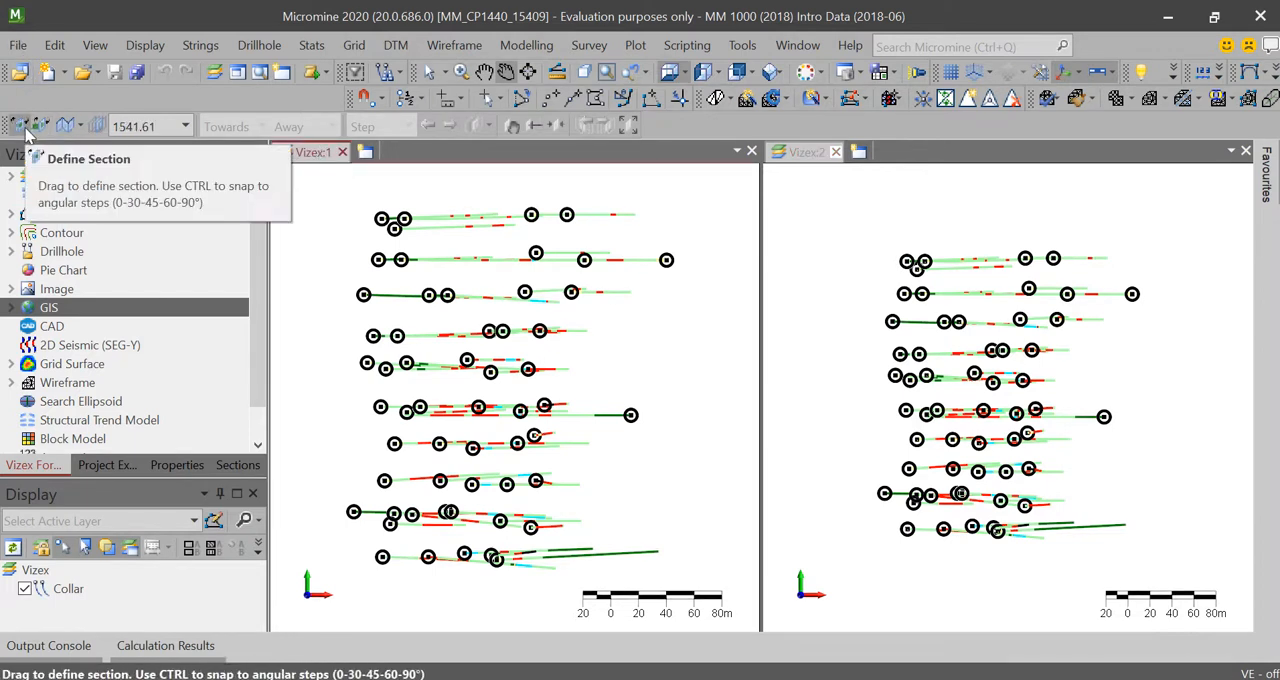
click(22, 130)
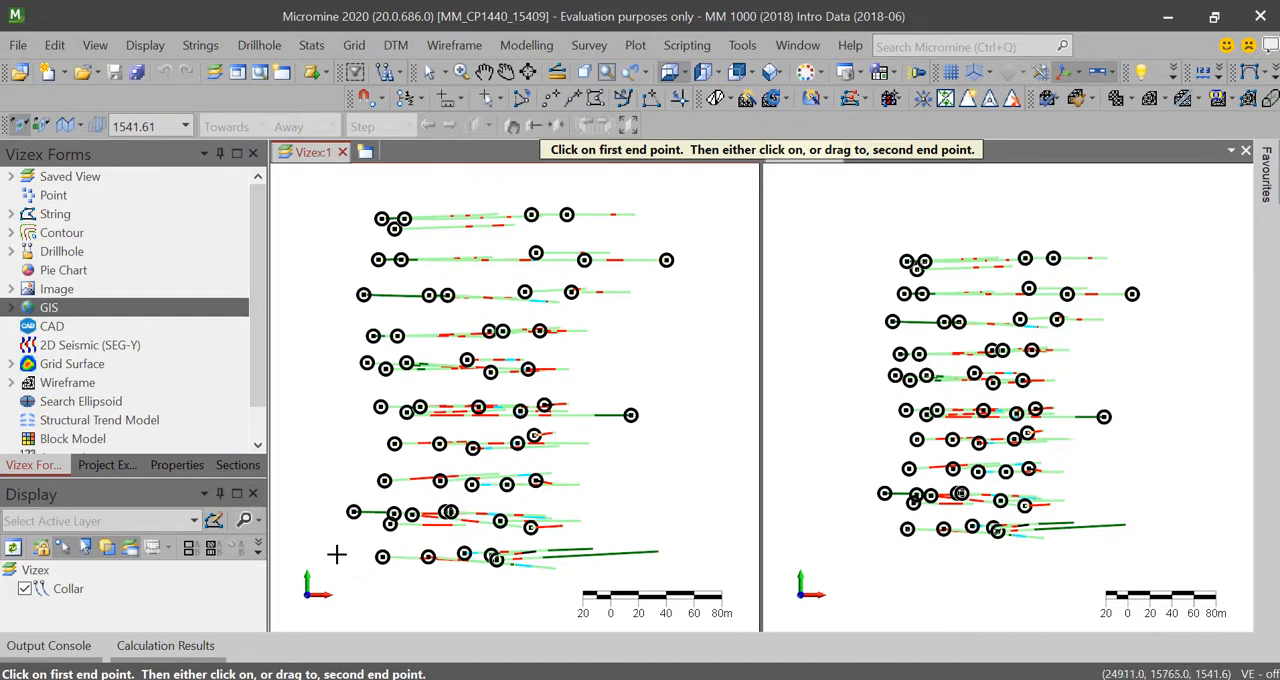
click(337, 556)
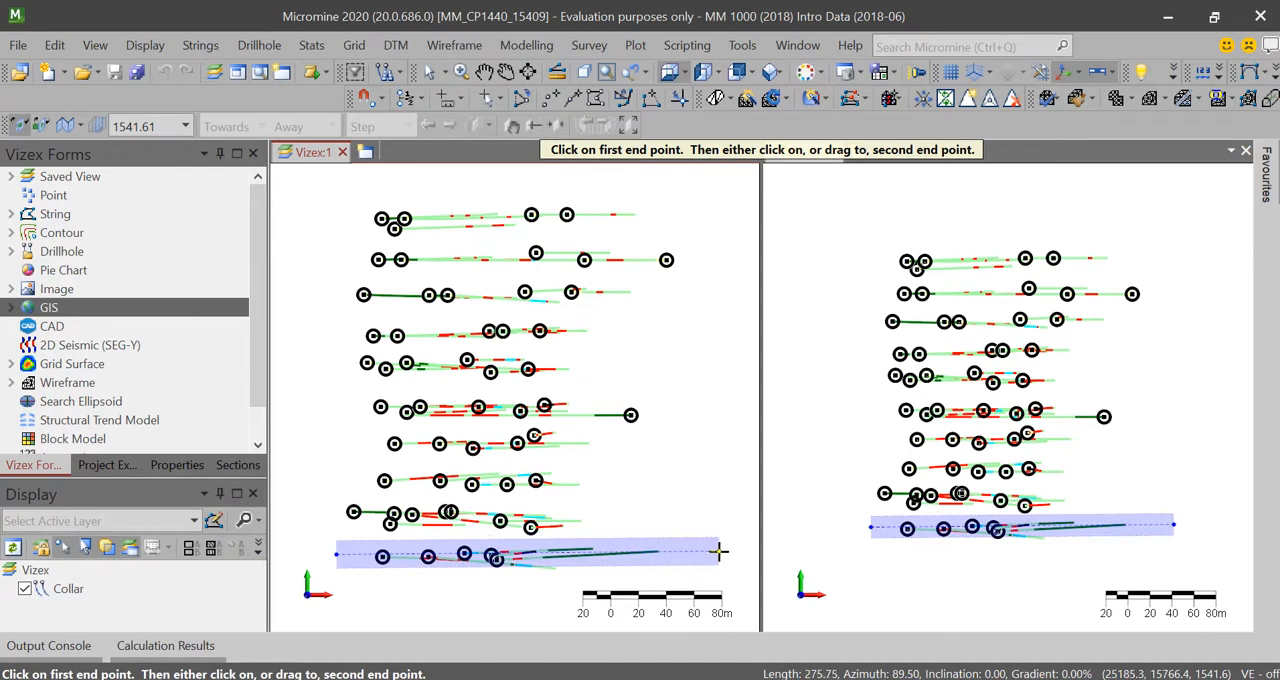
click(718, 550)
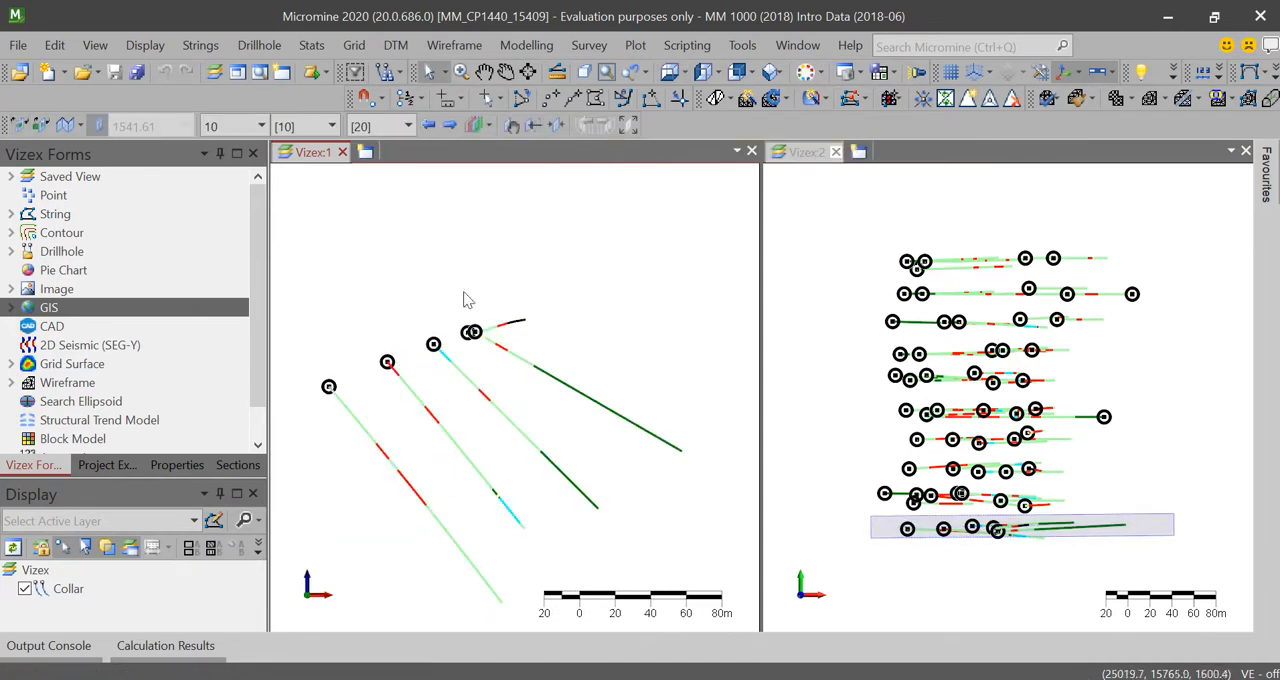
scroll(425, 400, down, 1)
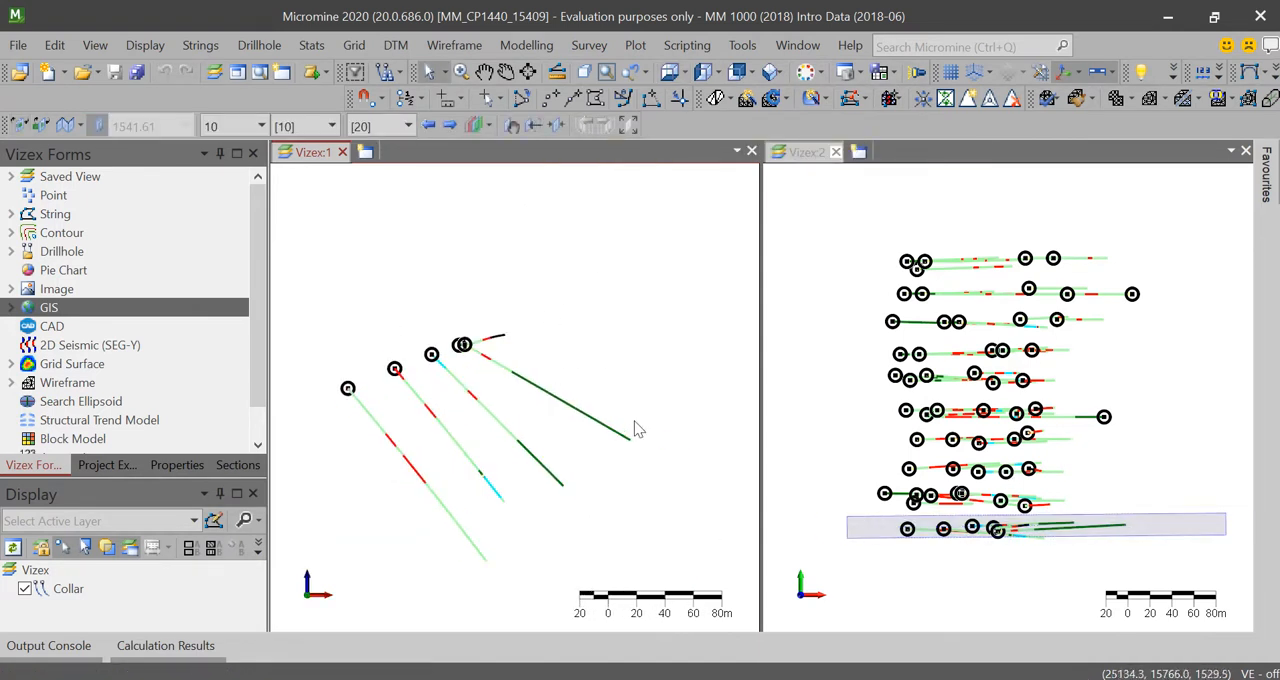
scroll(985, 528, up, 2)
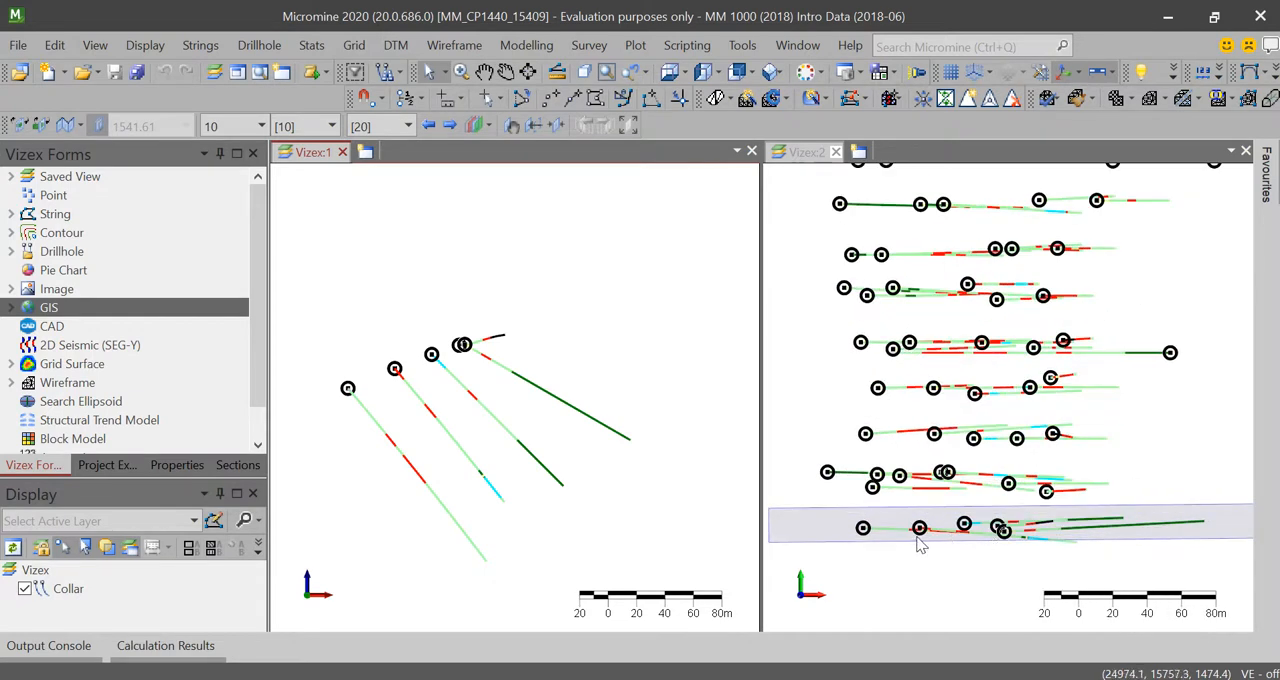
scroll(920, 545, down, 2)
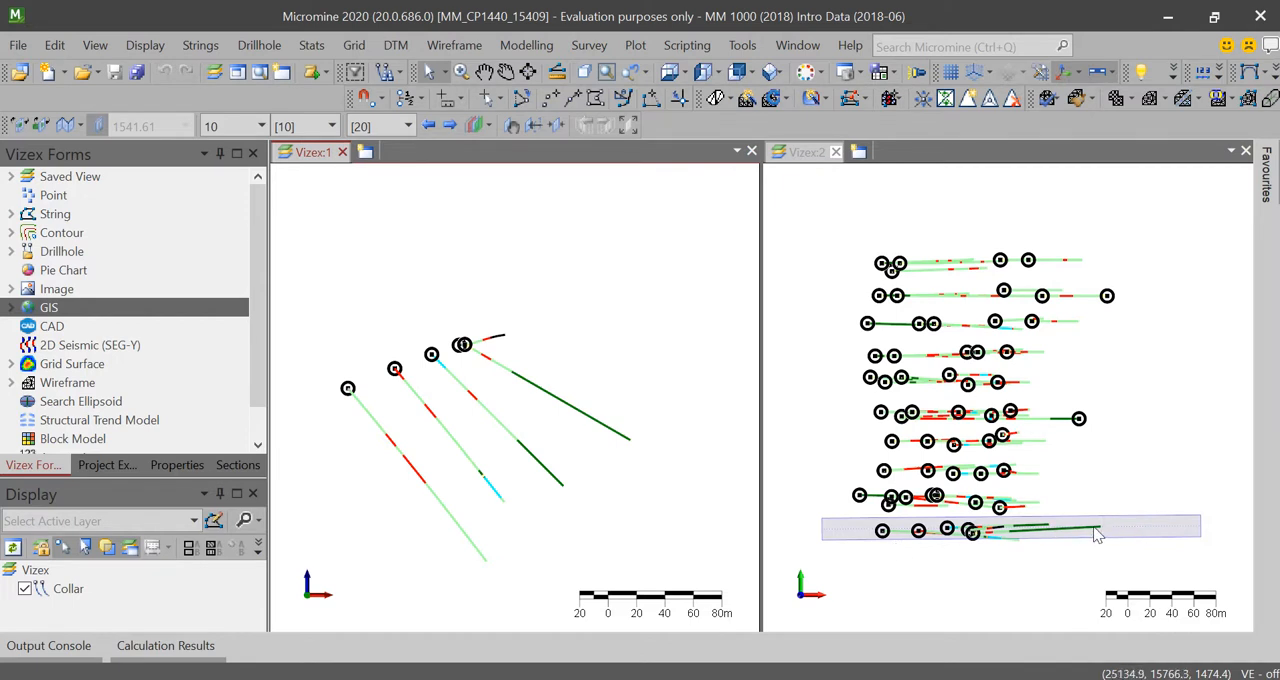
Step: Set the section's visible distance in front of the section plane (Towards) to 20
mouse_move(1099, 531)
mouse_move(1040, 533)
double_click(238, 130)
key(BackSpace)
text(20)
key(Return)
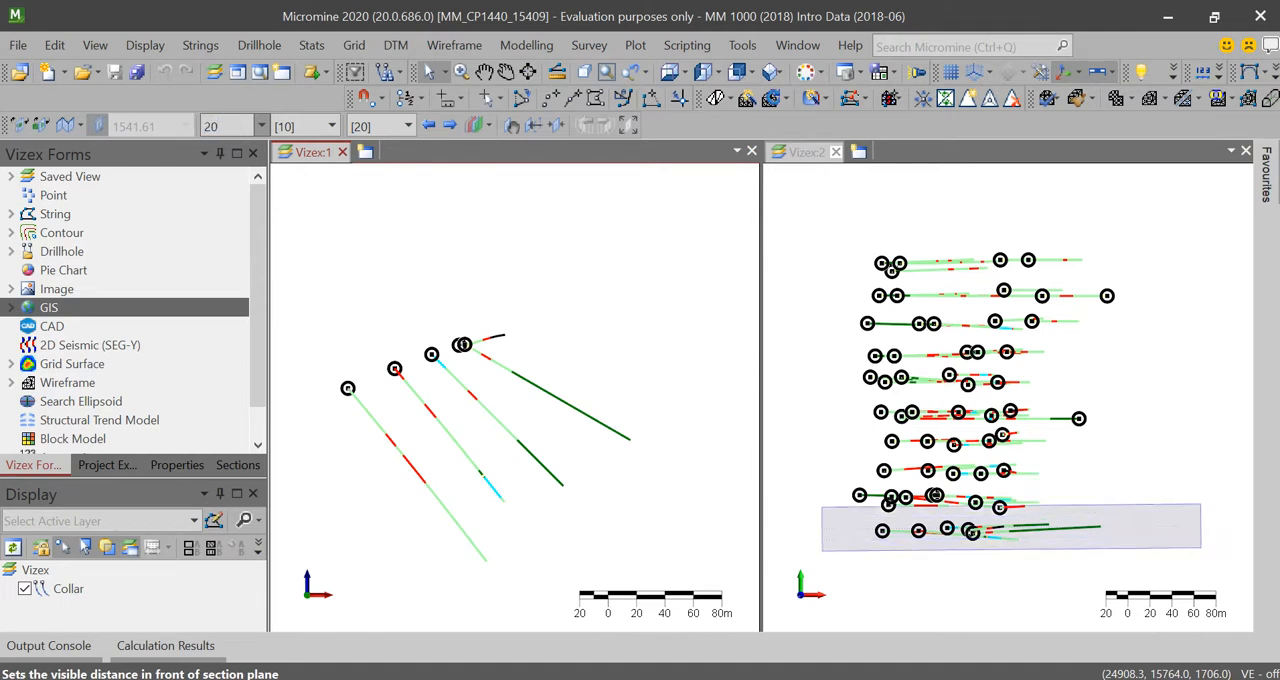
Step: Widen the section's Towards distance to 50
double_click(221, 127)
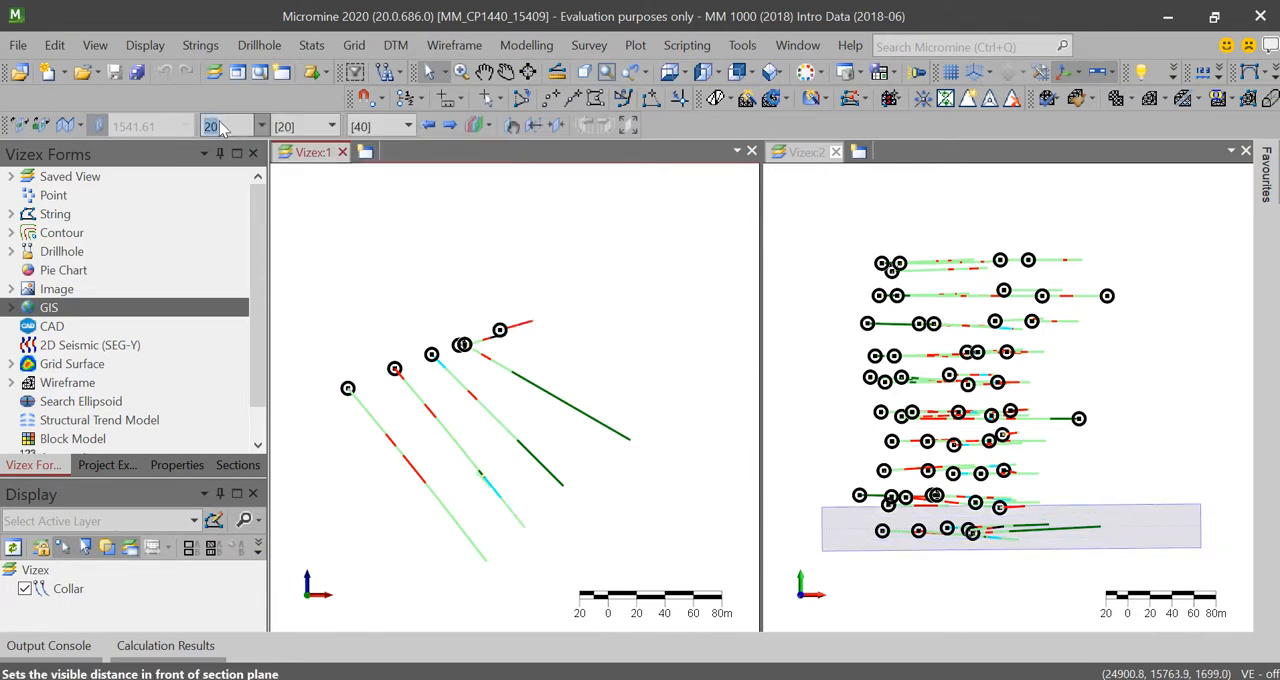
key(BackSpace)
text(50)
key(Return)
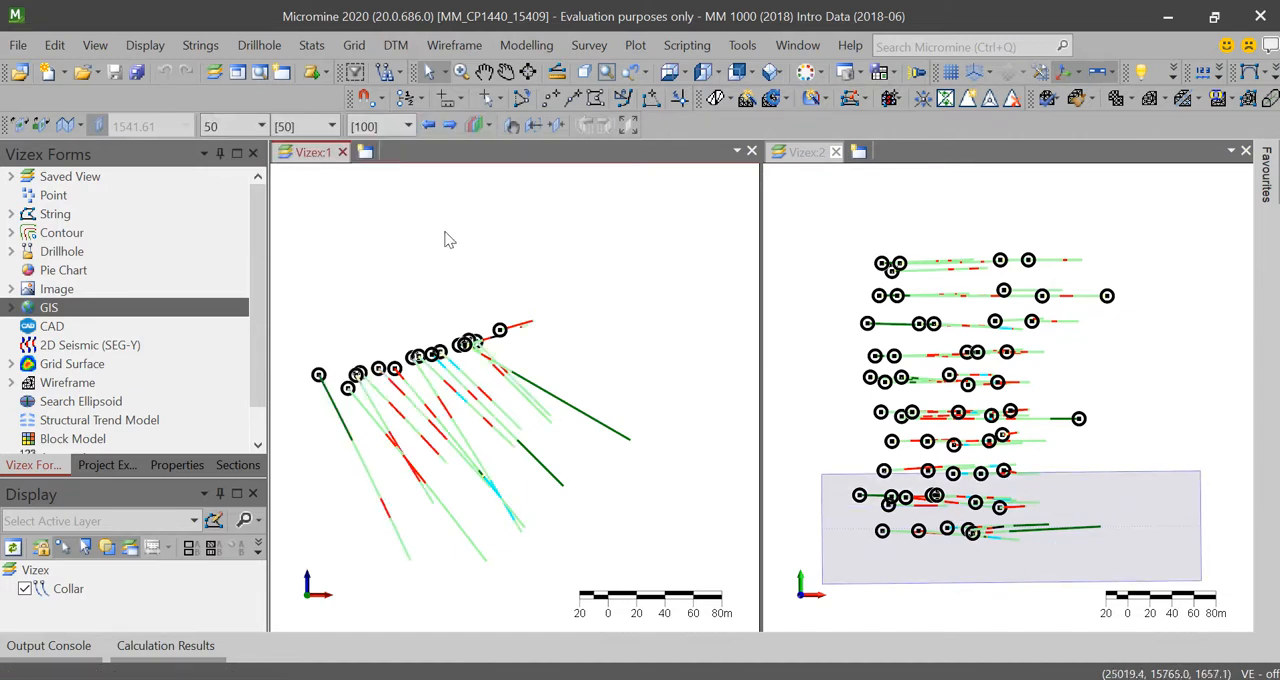
Step: Set the section's Towards distance to 10 and frame the remaining southern-row drillholes in Vizex:1
click(229, 136)
key(BackSpace)
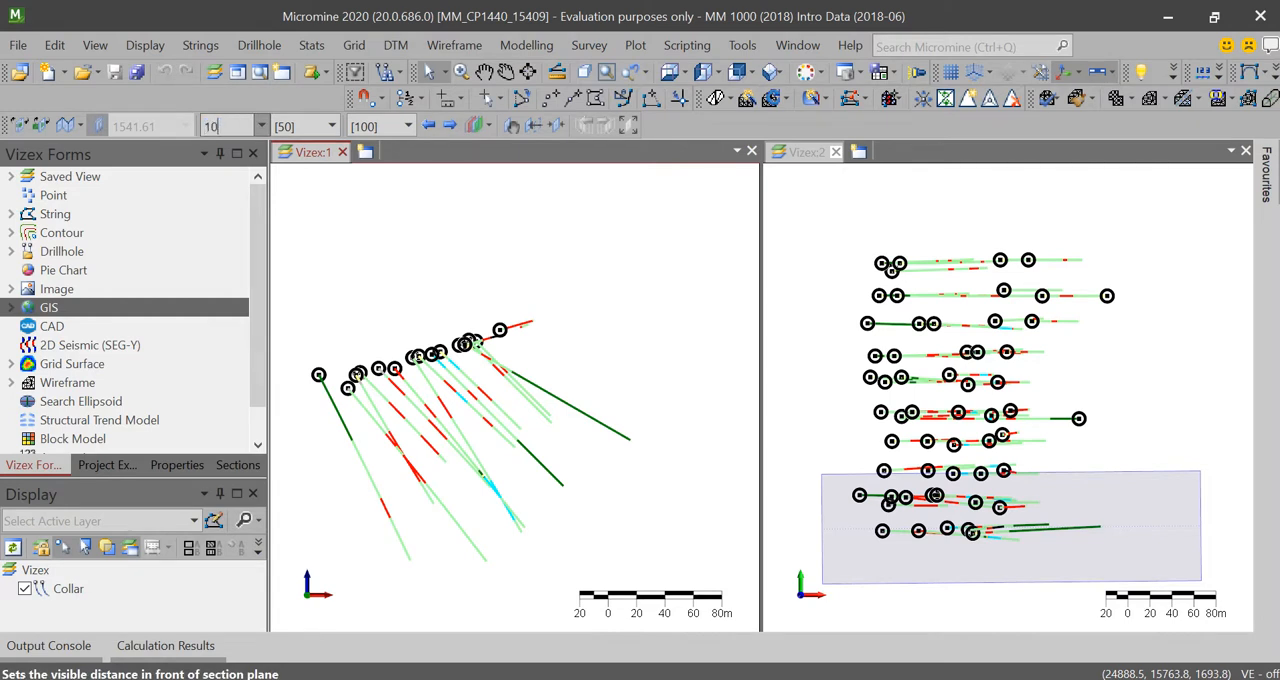
text(10)
key(Return)
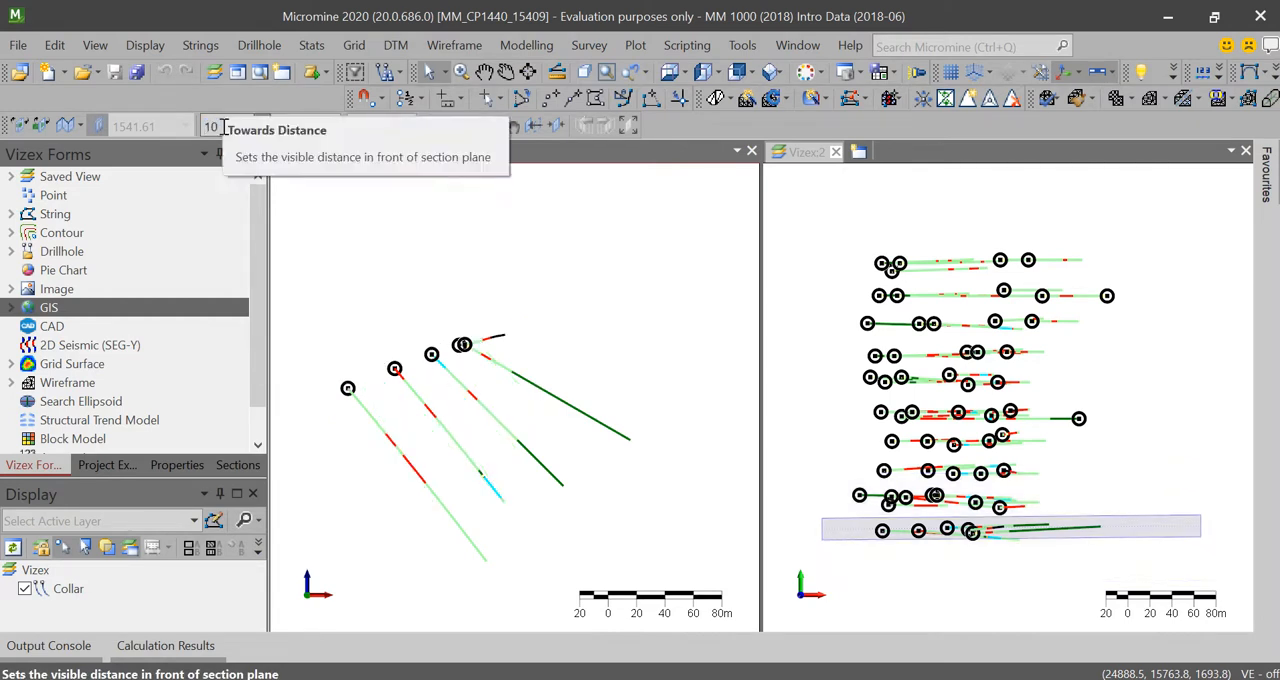
scroll(377, 400, up, 1)
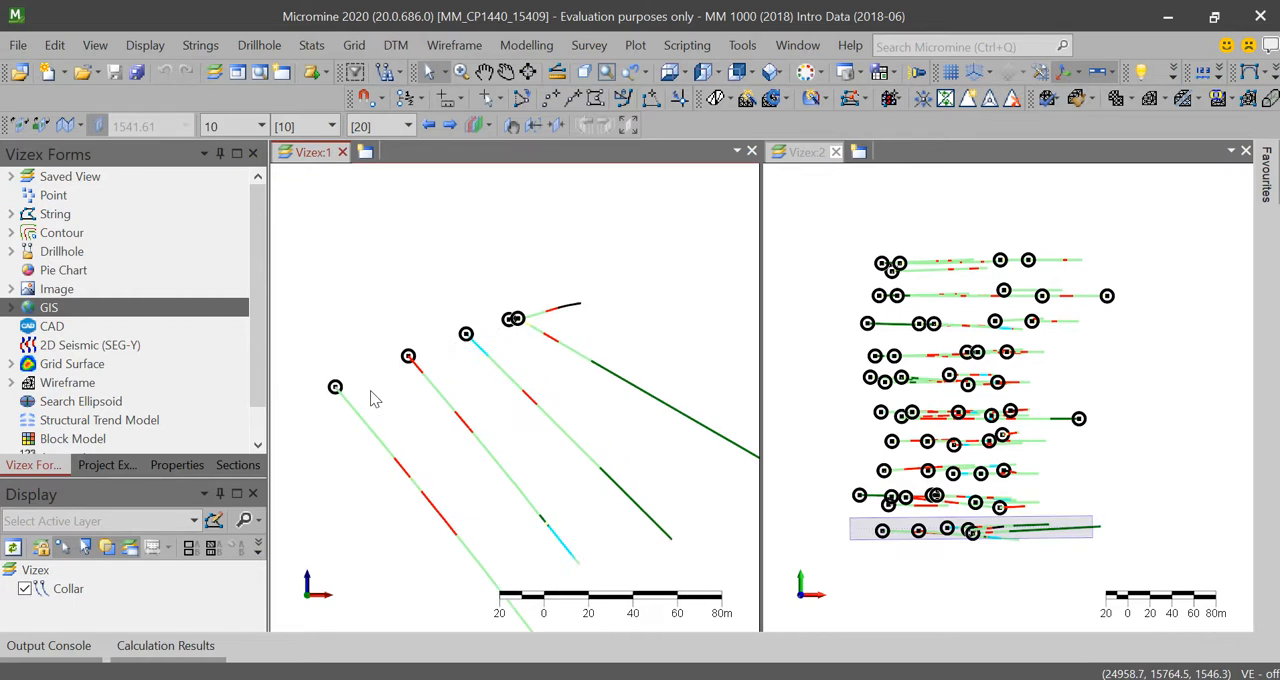
middle_drag(498, 451, 458, 381)
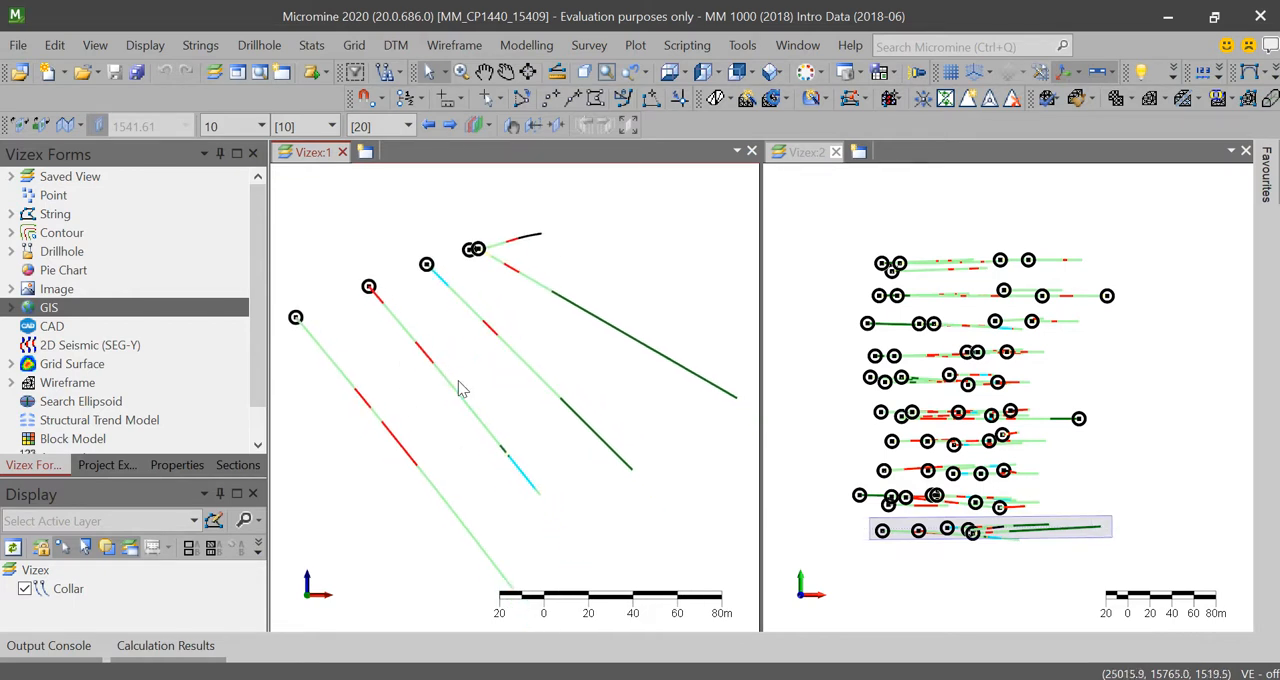
scroll(460, 388, down, 1)
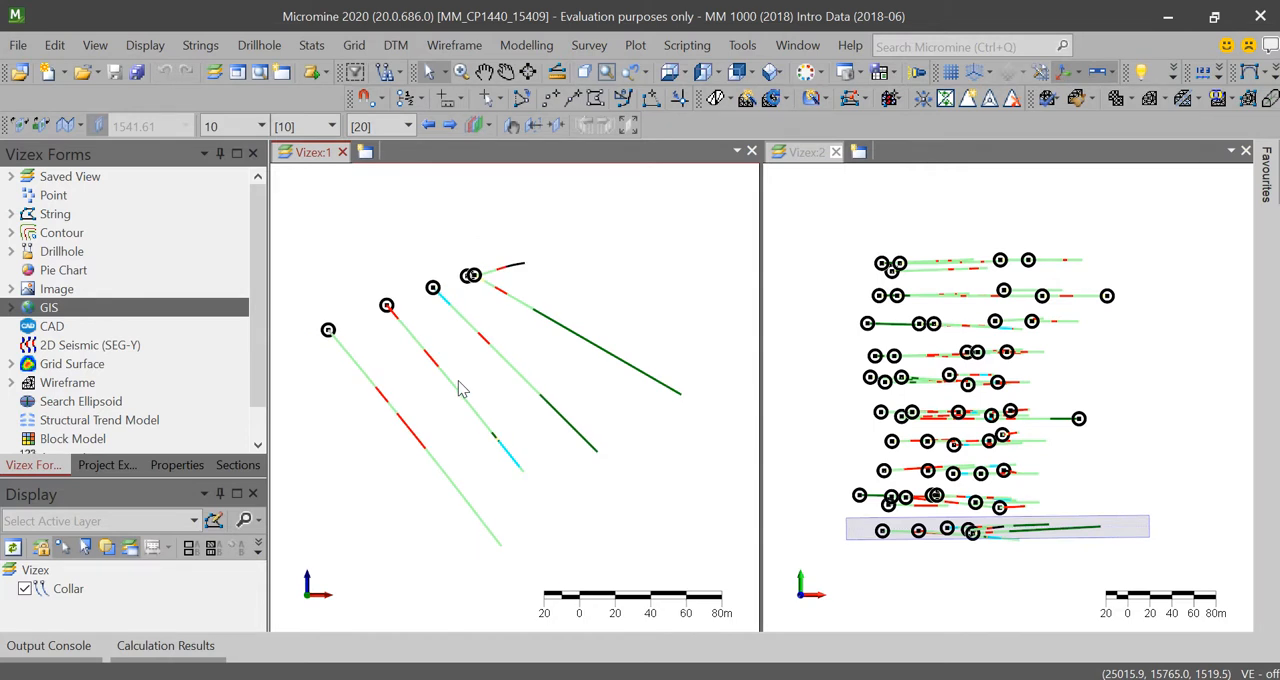
Step: Start a new string in an untitled string layer at the lower red interval on the westernmost drillhole in Vizex:1
click(572, 97)
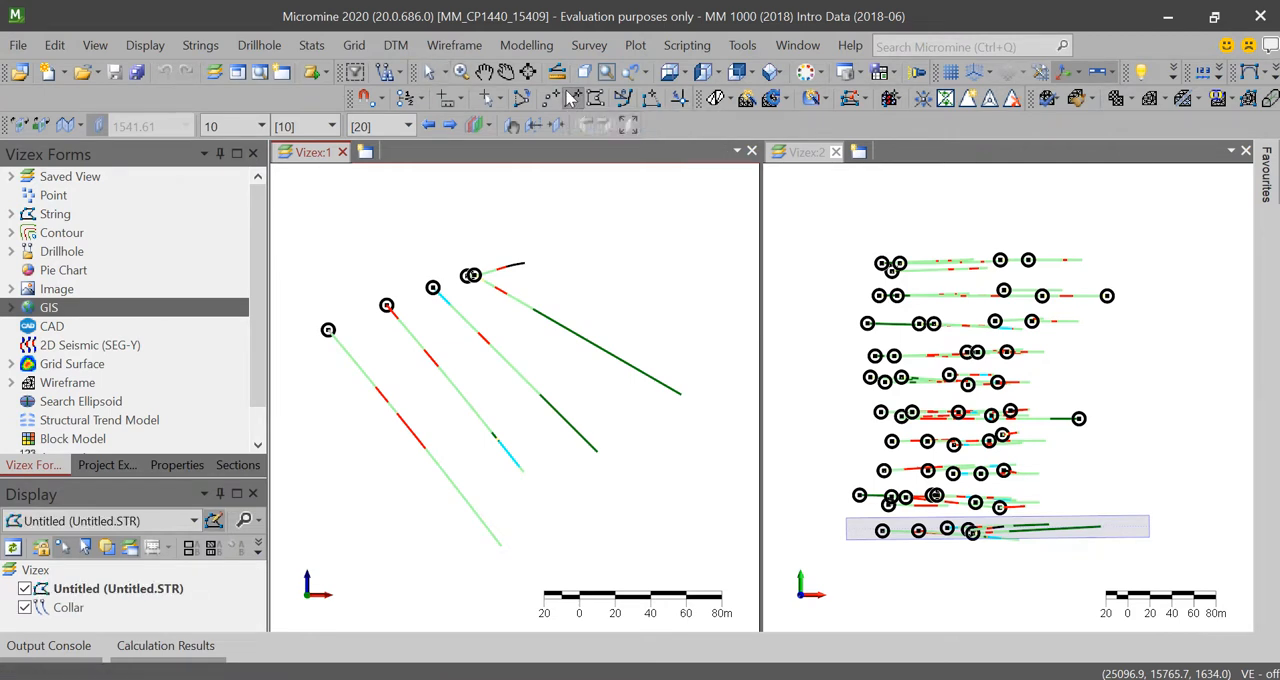
scroll(389, 410, up, 3)
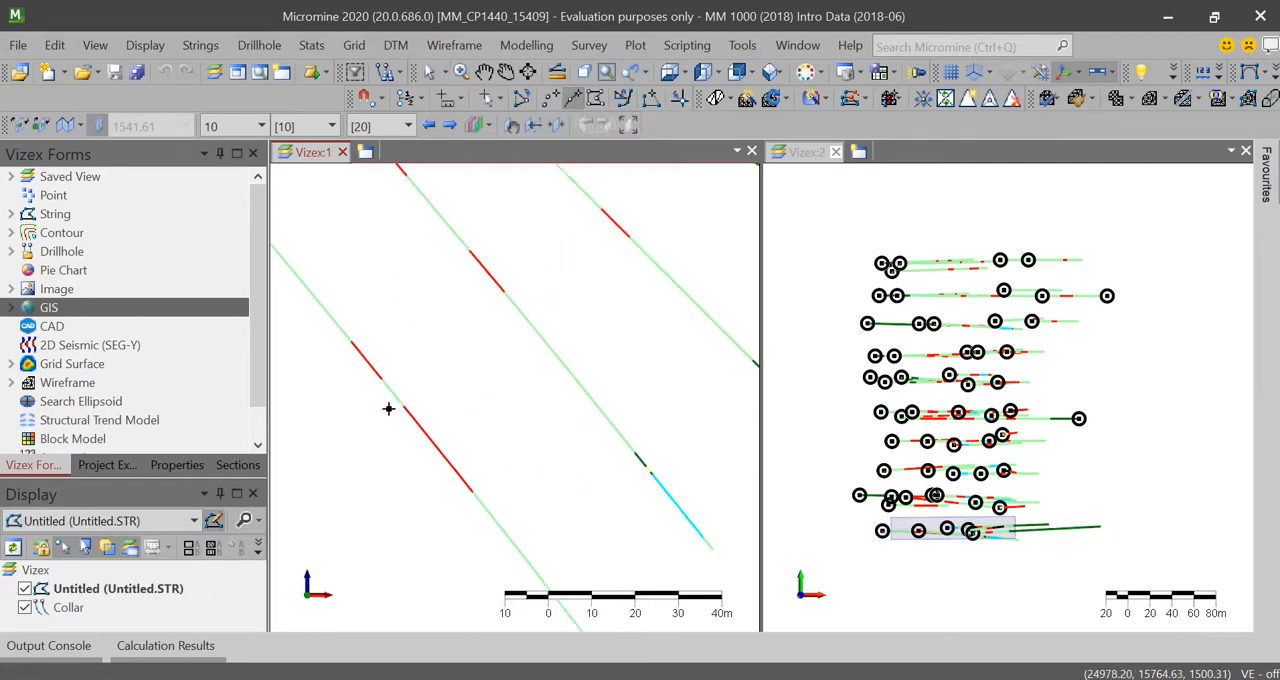
scroll(389, 408, up, 2)
scroll(389, 408, down, 6)
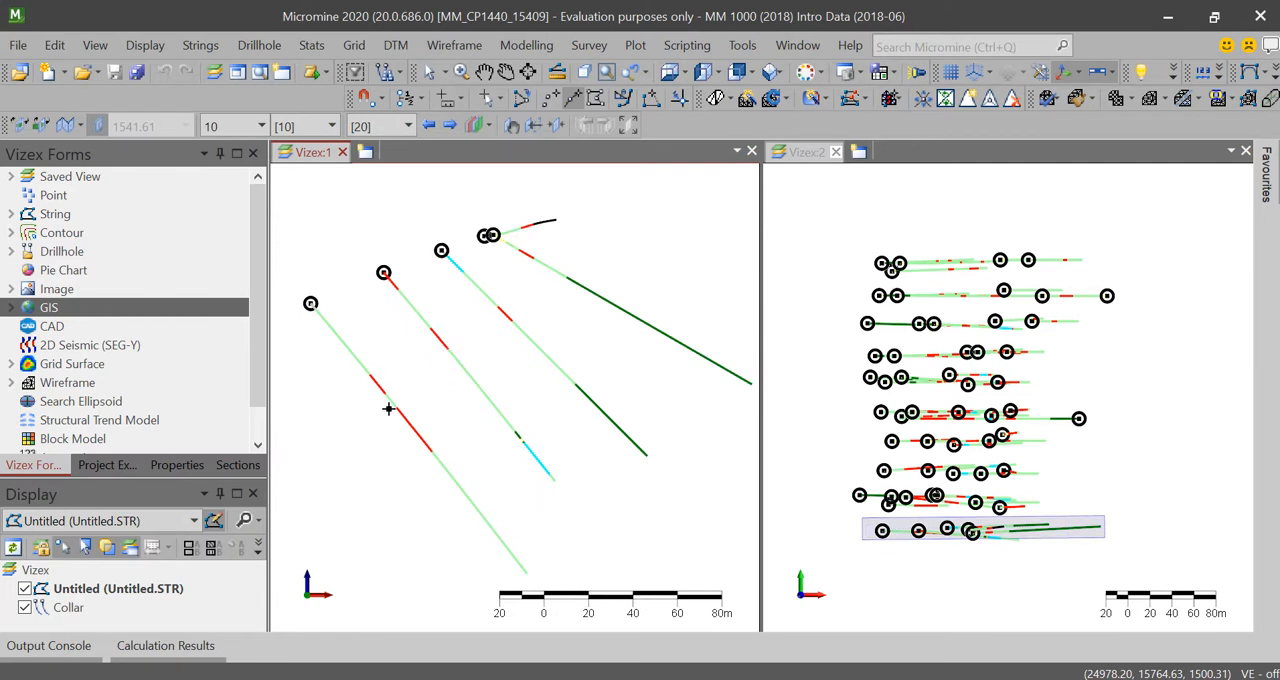
middle_drag(394, 406, 414, 434)
scroll(413, 432, up, 1)
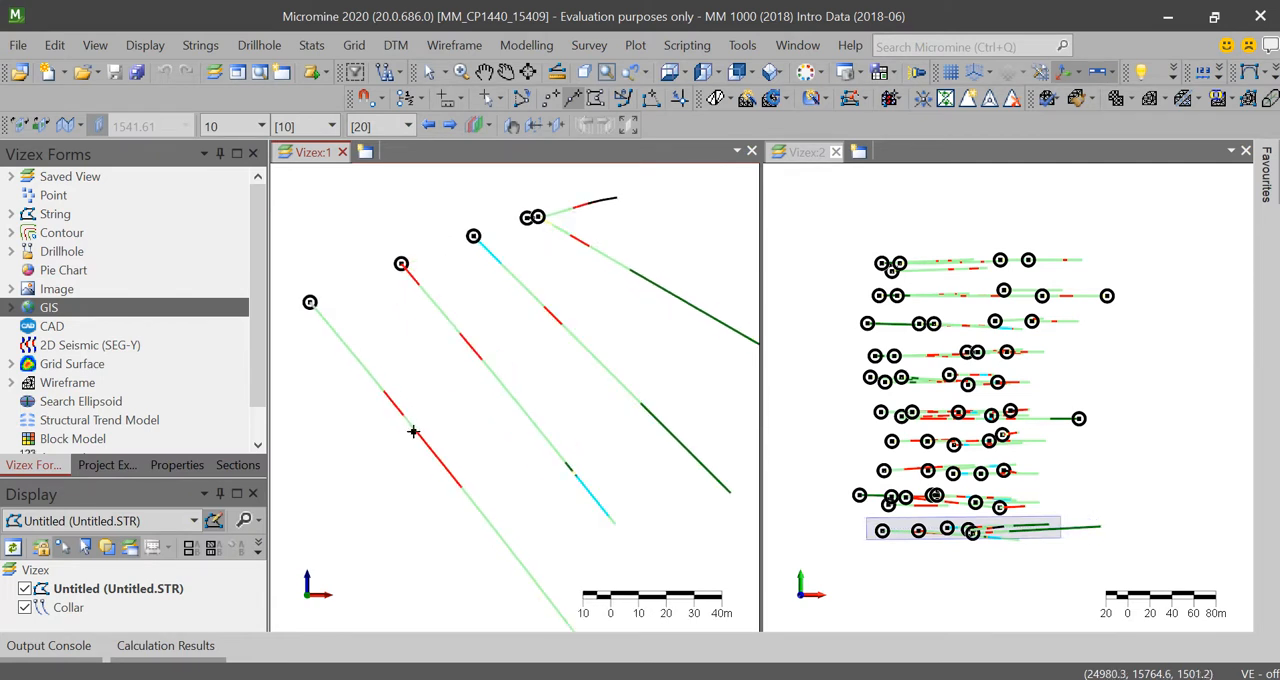
mouse_move(418, 440)
scroll(422, 447, up, 5)
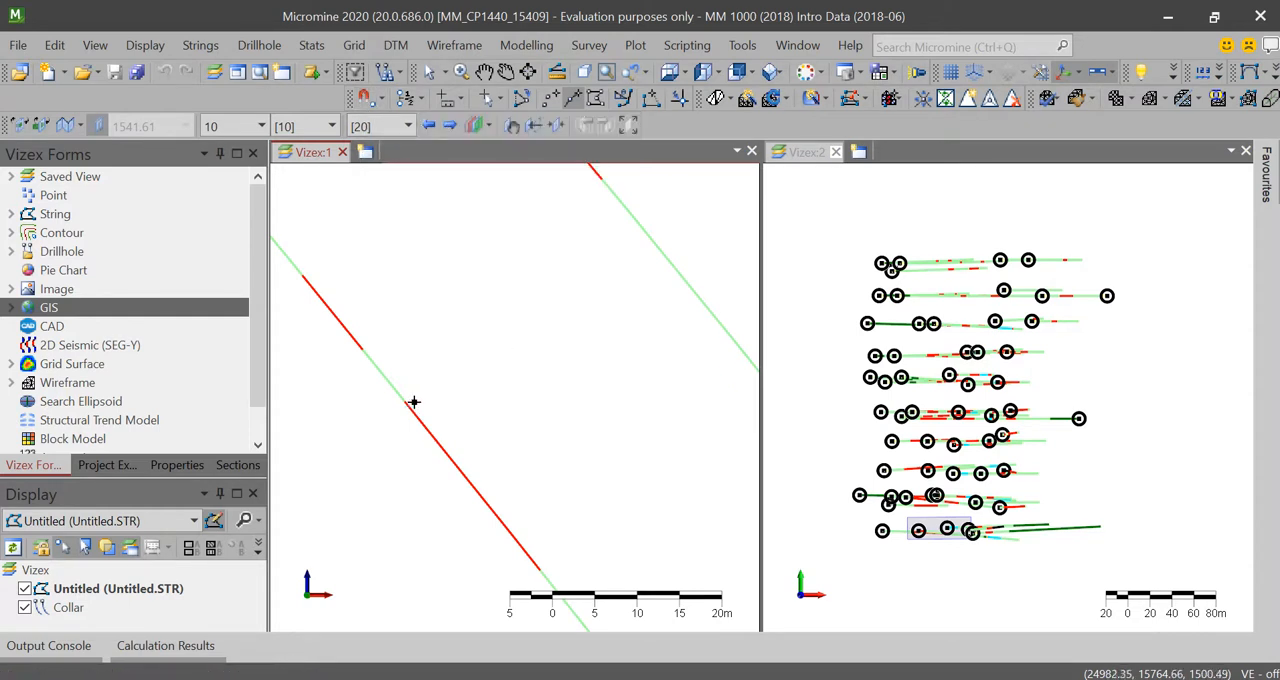
click(510, 357)
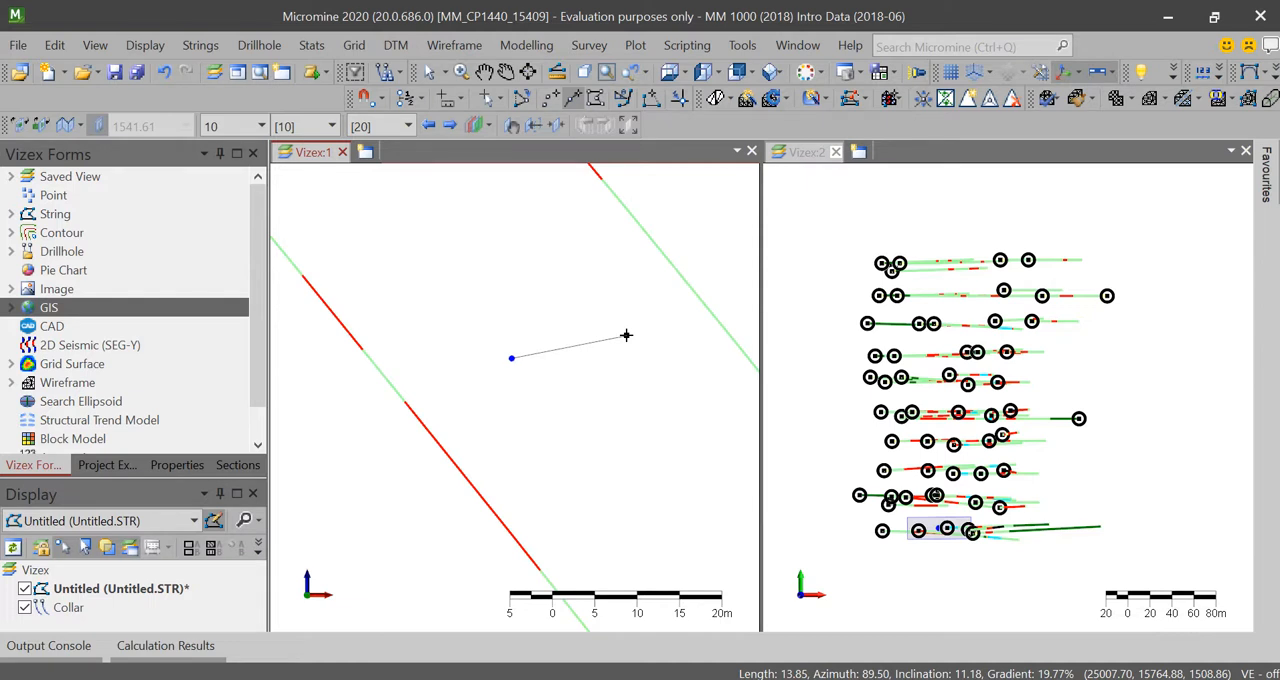
key(Escape)
key(Escape)
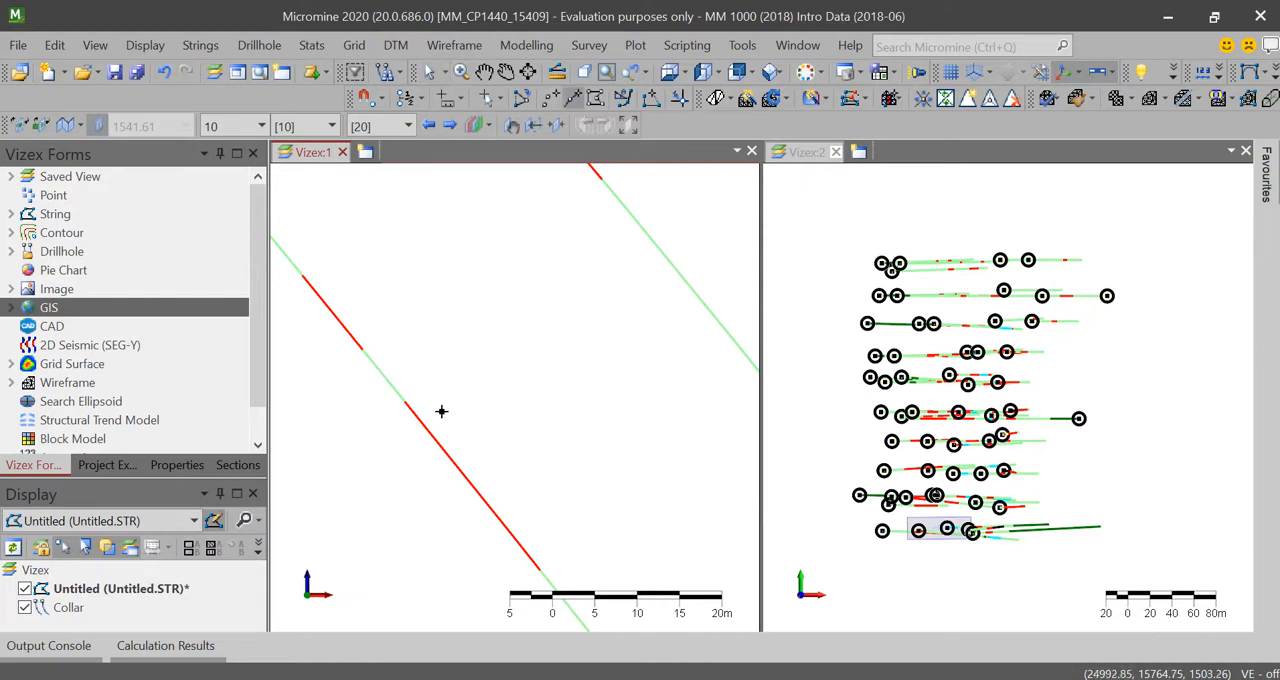
Step: Try to place an unsnapped string point at the top of the westernmost hole's lower red interval, and check its fit up close
click(403, 401)
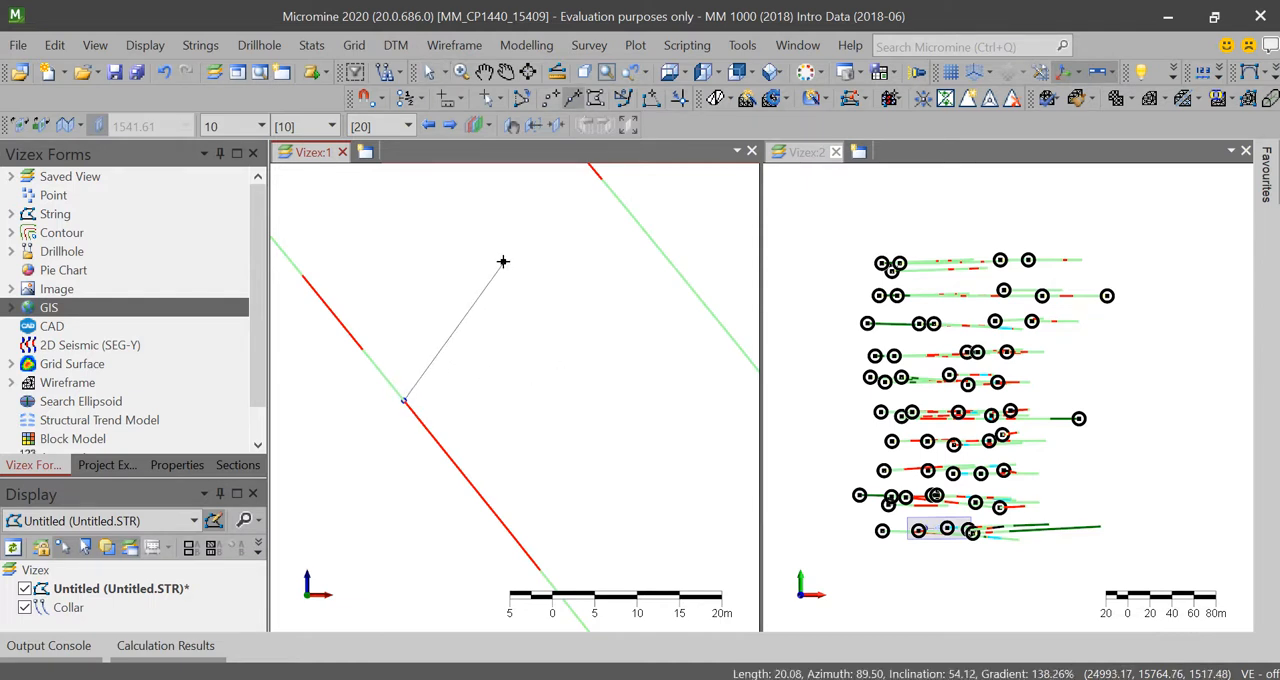
scroll(503, 259, down, 2)
middle_drag(503, 259, 397, 409)
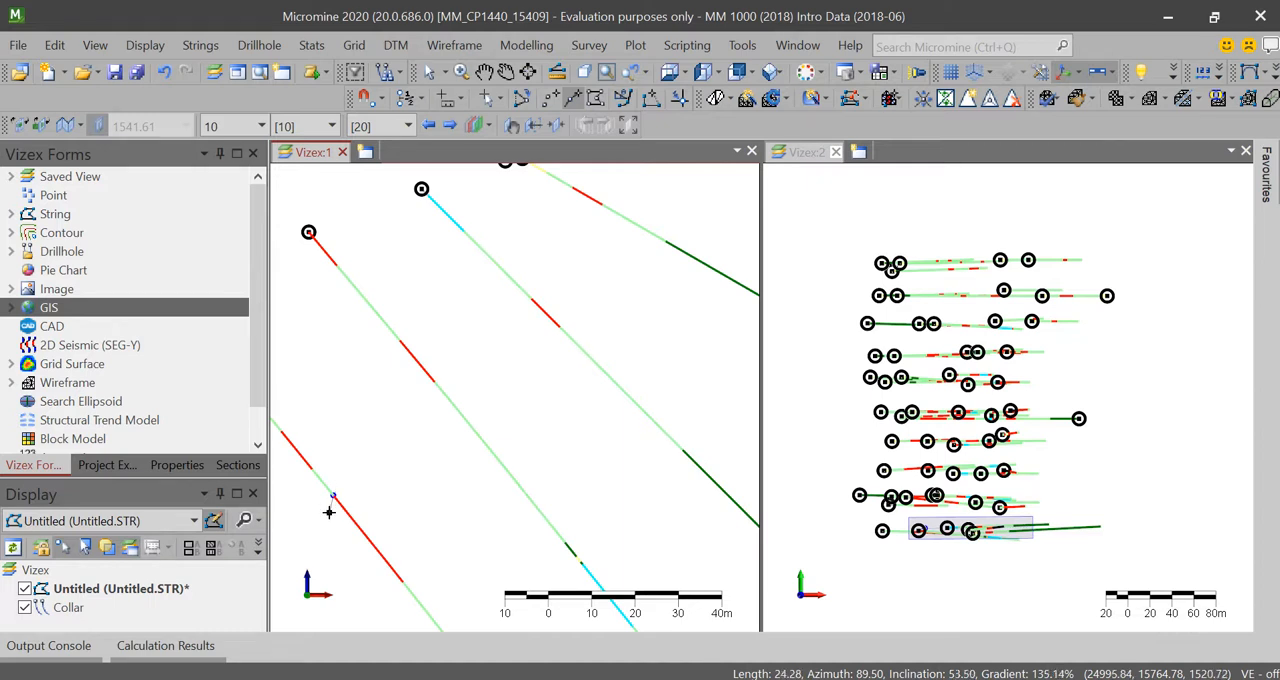
scroll(331, 514, up, 5)
scroll(340, 455, up, 8)
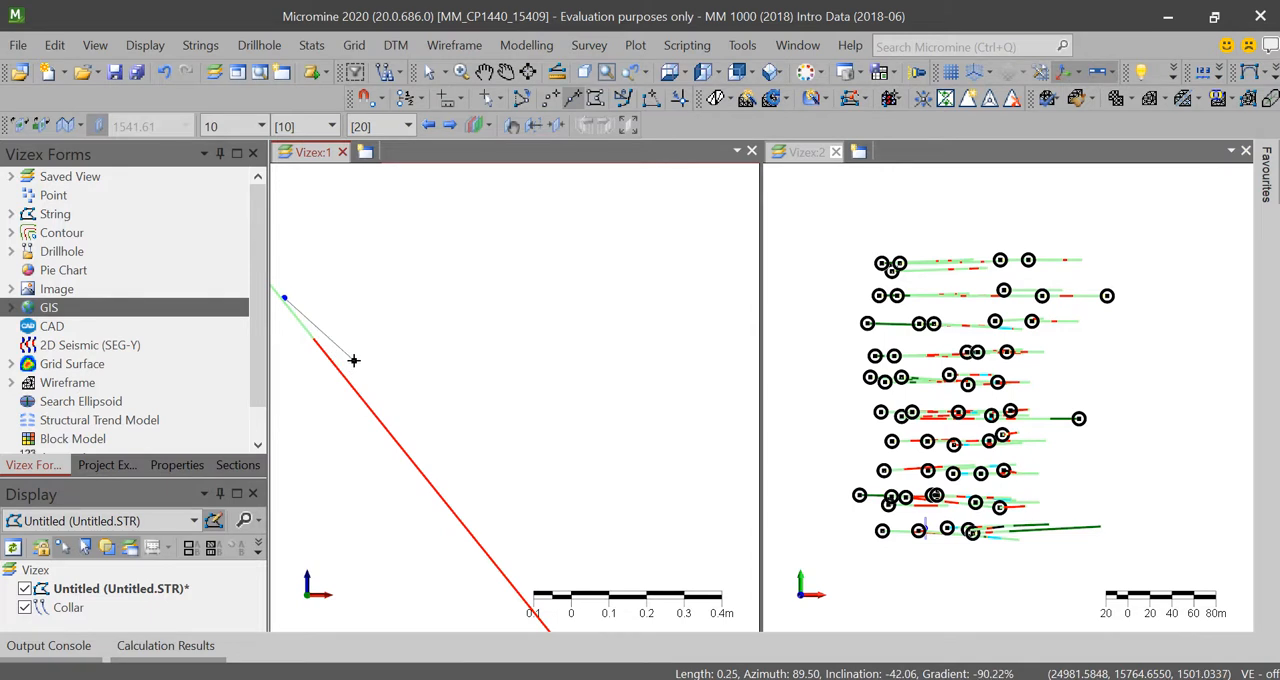
key(Escape)
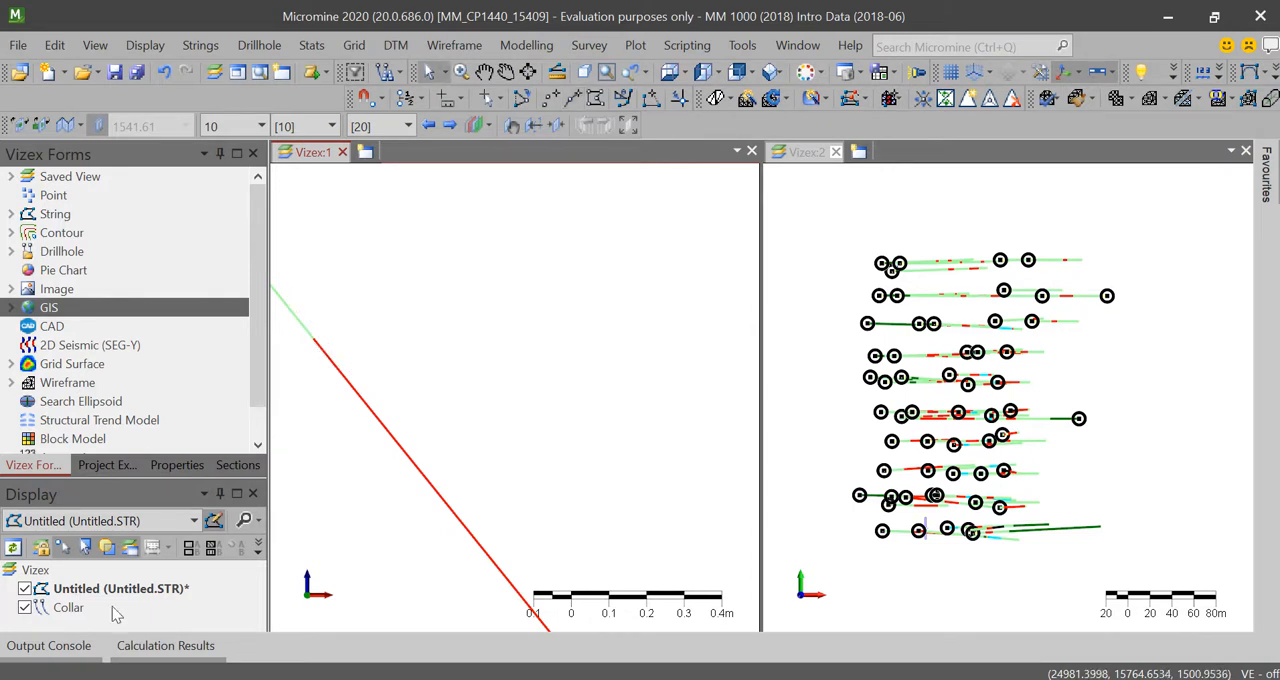
Step: Start a new string with snapping enabled, placing its first point at the top of the westernmost hole's lower red interval
key(n)
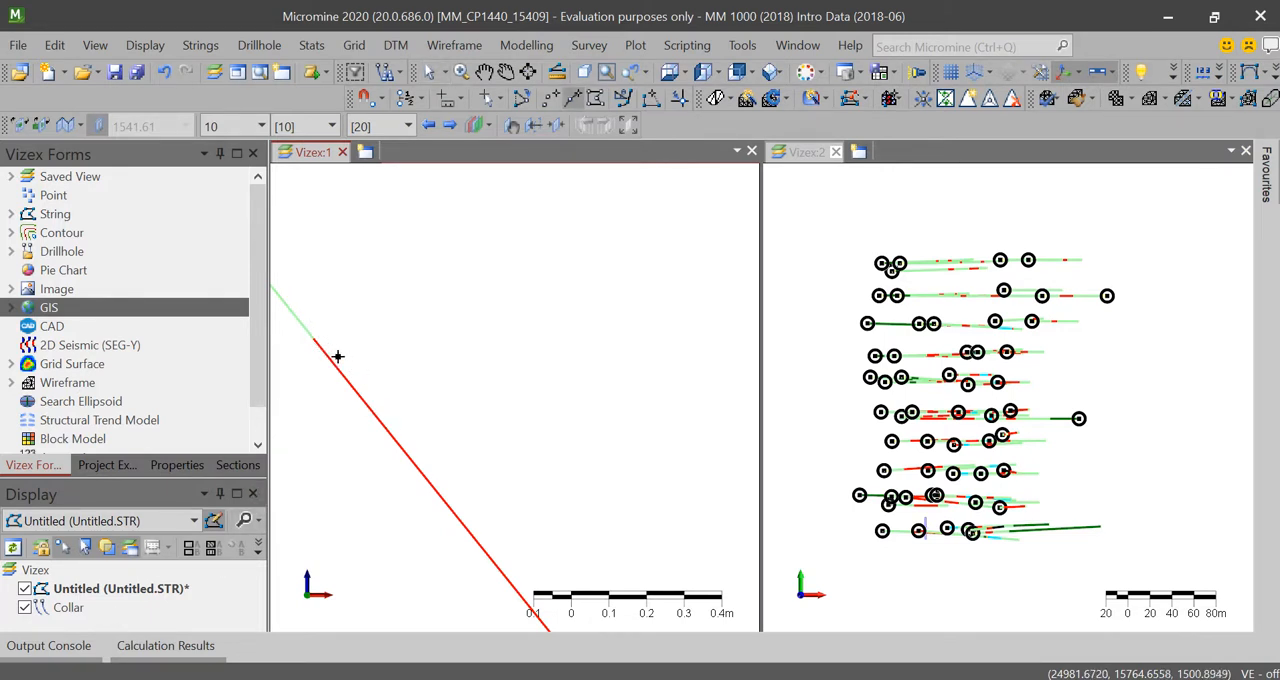
click(365, 97)
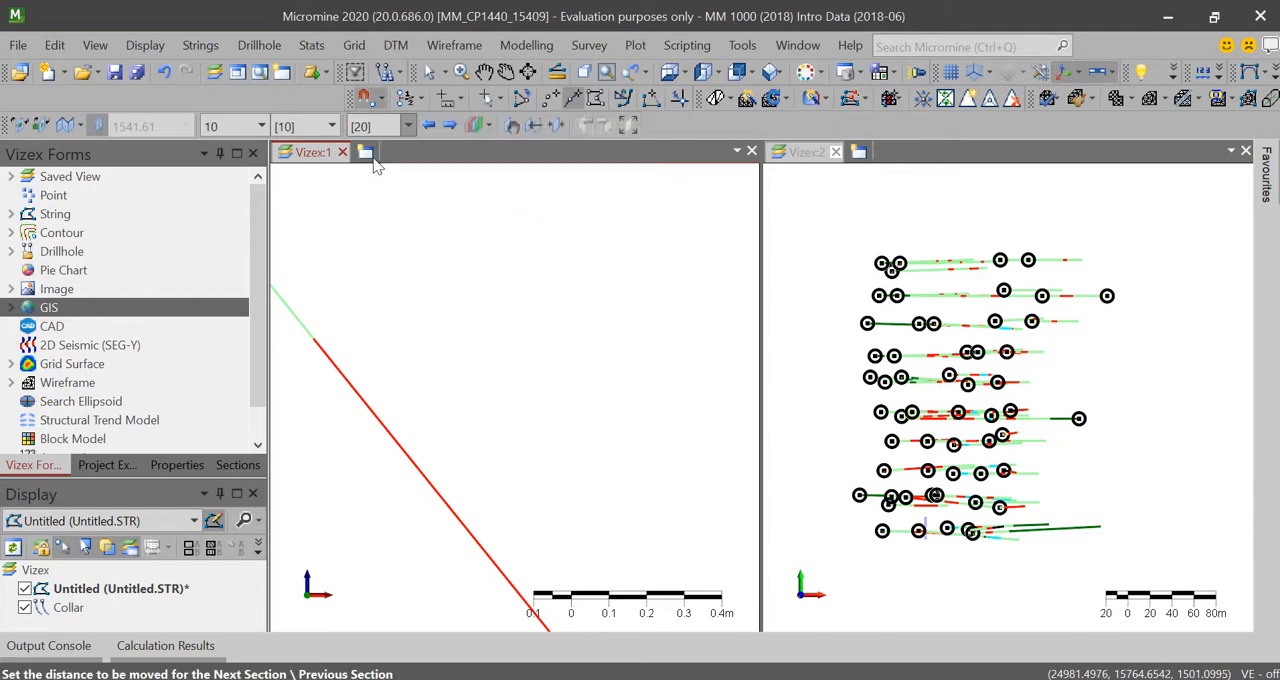
click(318, 335)
Step: Continue the string by snapping to the tops of the red intervals on the second, third and fourth drillholes from the west
scroll(398, 240, down, 7)
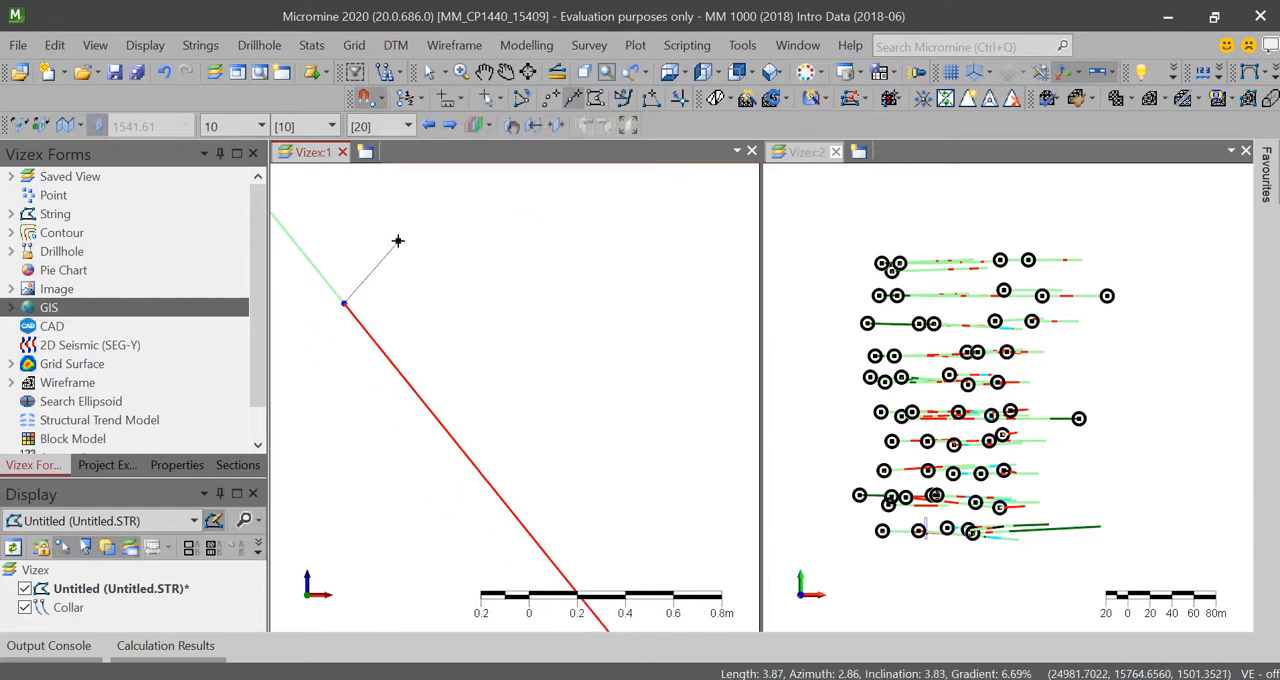
scroll(405, 243, up, 1)
middle_drag(417, 257, 415, 428)
scroll(430, 411, up, 2)
scroll(430, 411, down, 9)
scroll(460, 398, up, 4)
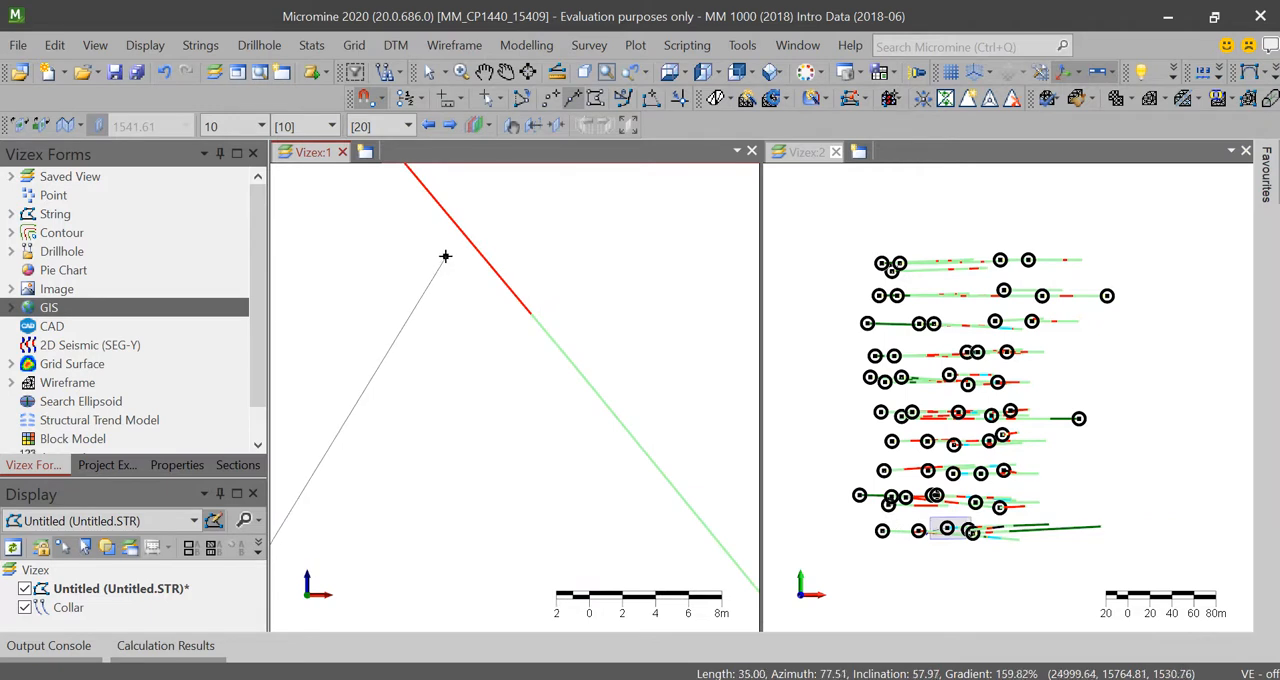
scroll(445, 256, down, 2)
click(432, 224)
scroll(583, 229, up, 2)
middle_drag(581, 240, 439, 566)
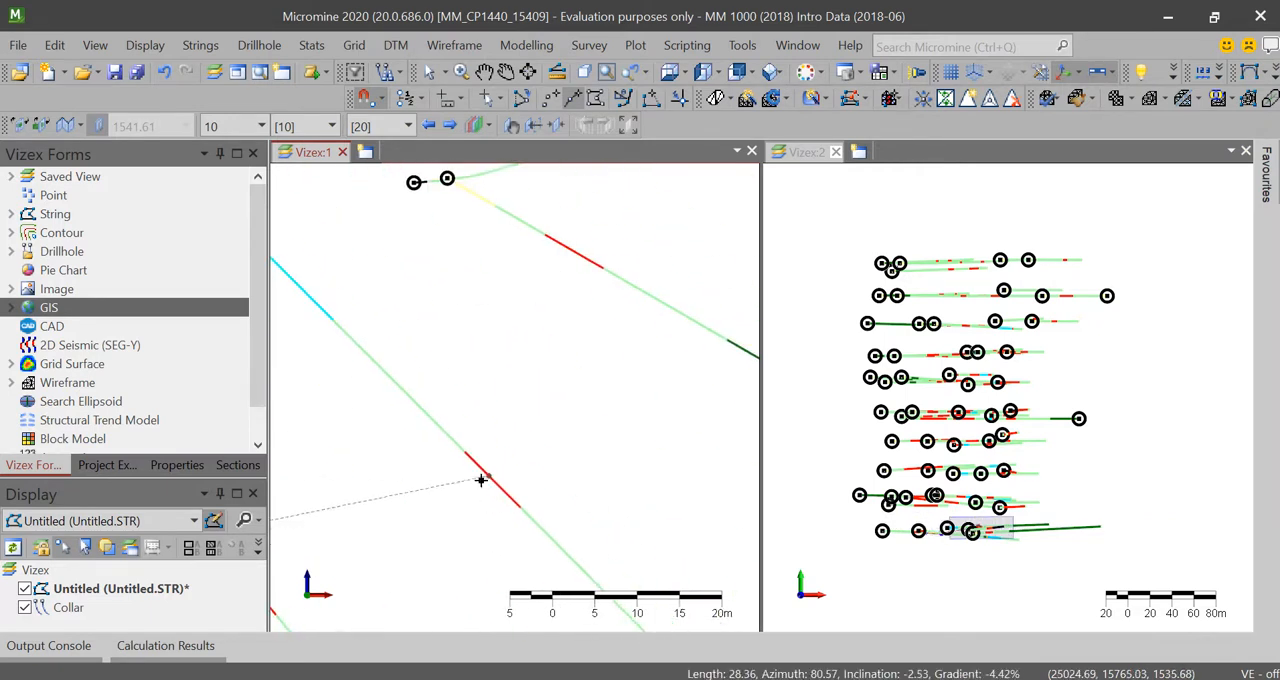
click(464, 452)
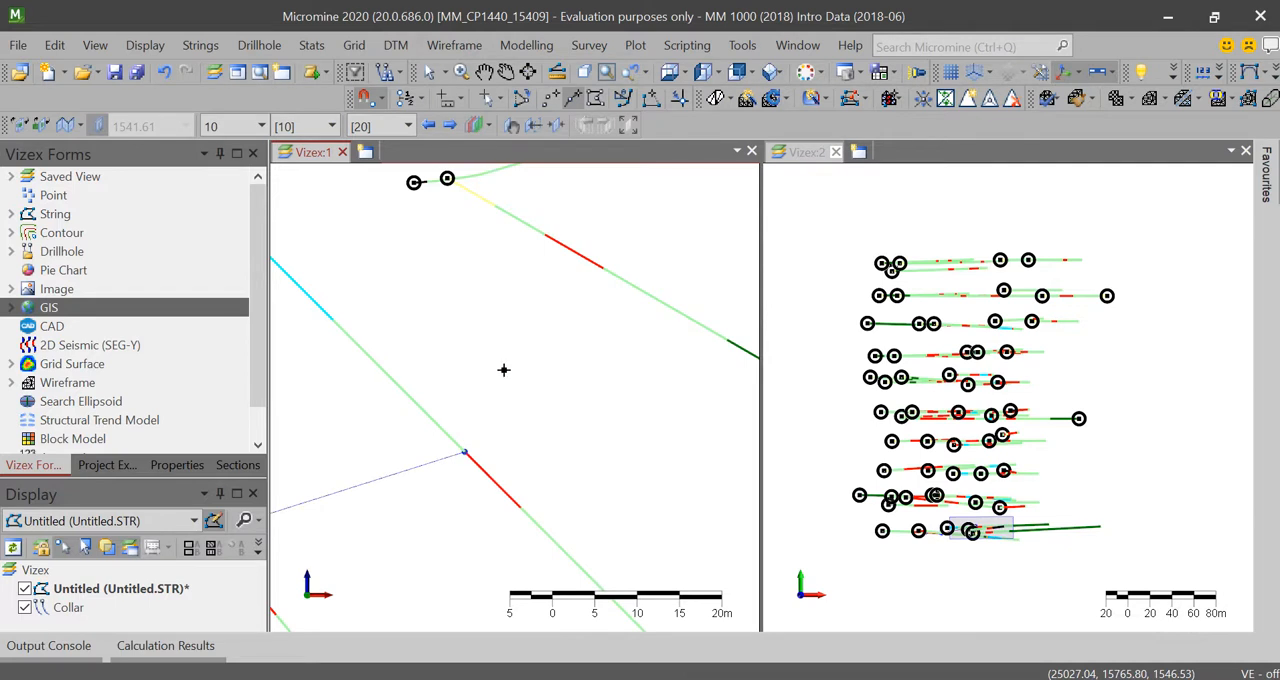
click(549, 237)
Step: Snap the string to the start of the easternmost rising hole's red interval and add a free end point above that hole
scroll(549, 237, down, 2)
scroll(422, 380, up, 1)
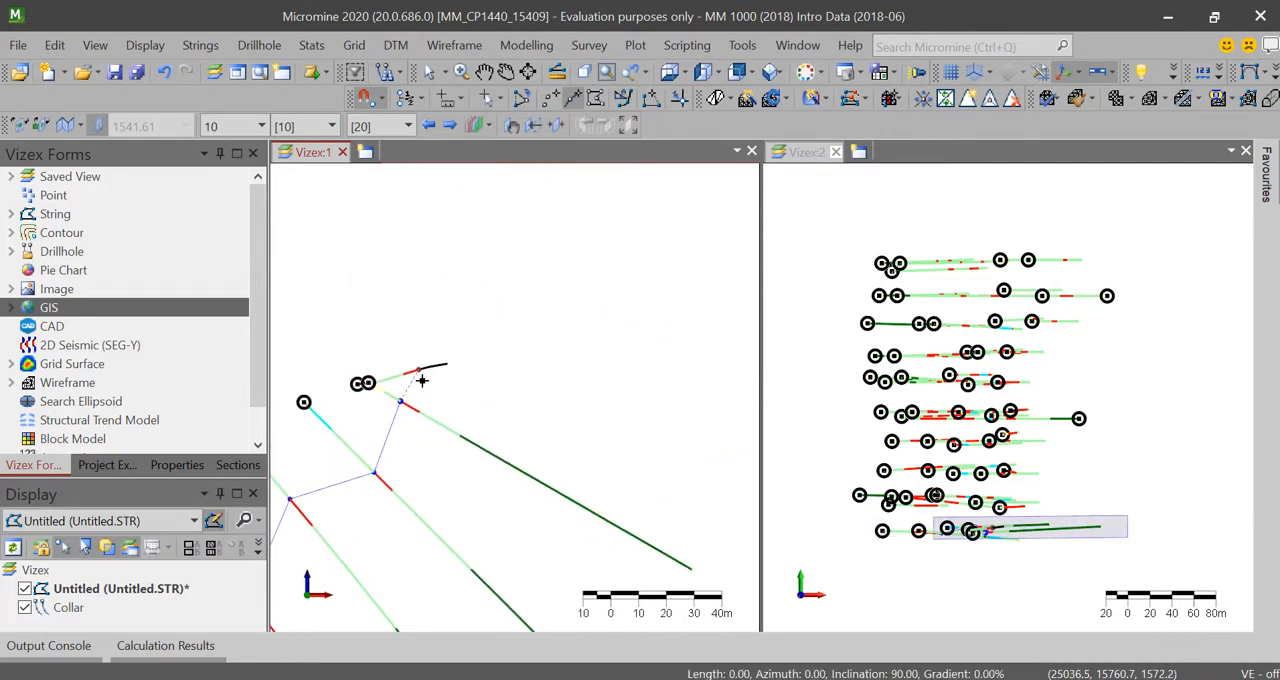
scroll(422, 380, up, 3)
click(313, 344)
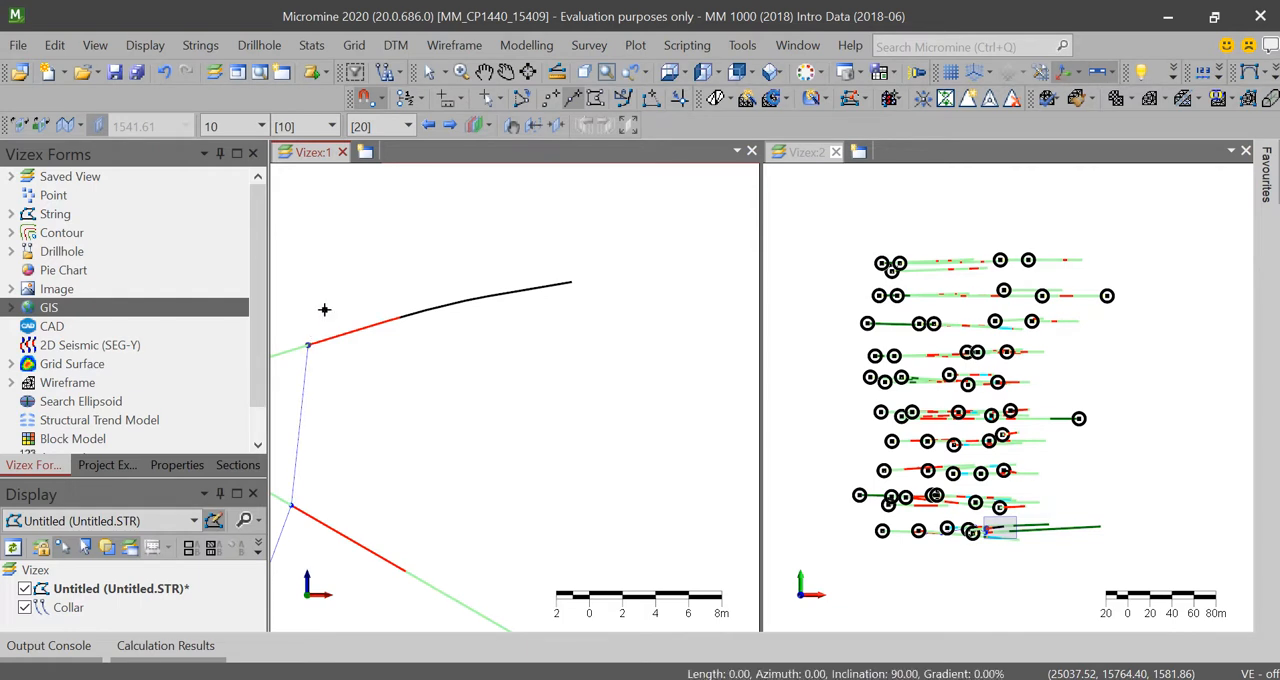
click(391, 252)
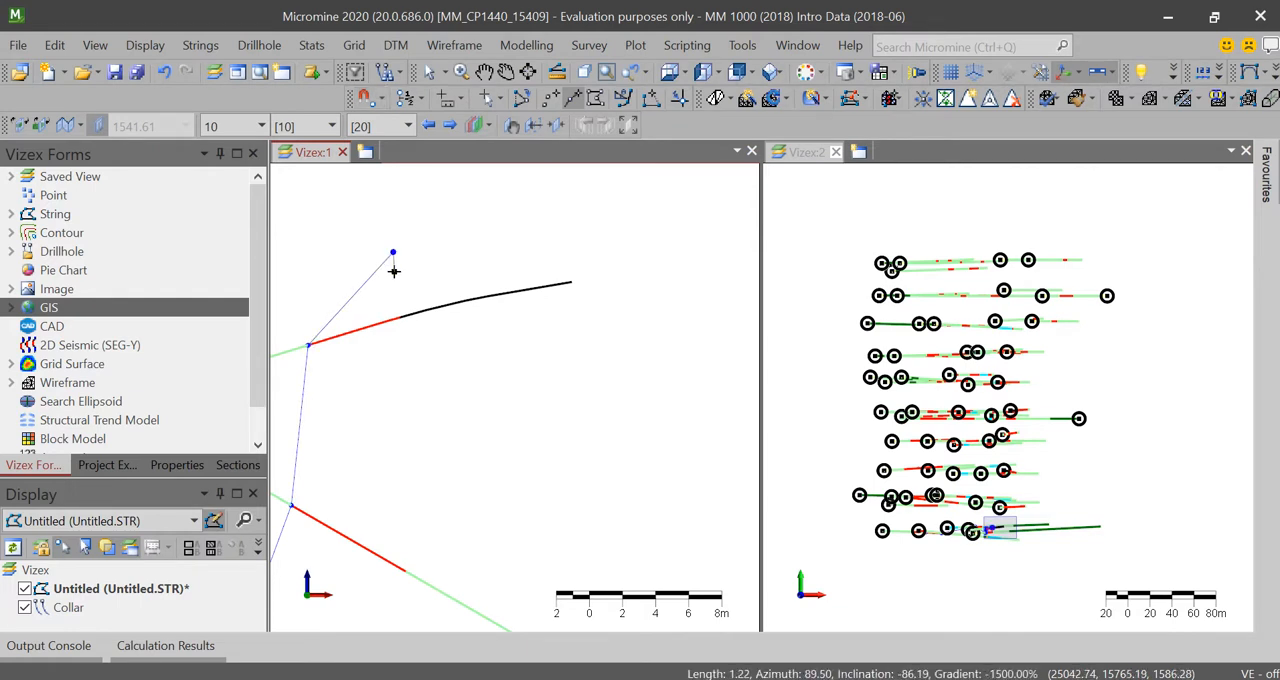
Step: Bring the string back westward along the far ends of the red intervals, snapping to each of the five drillholes
middle_drag(384, 303, 466, 197)
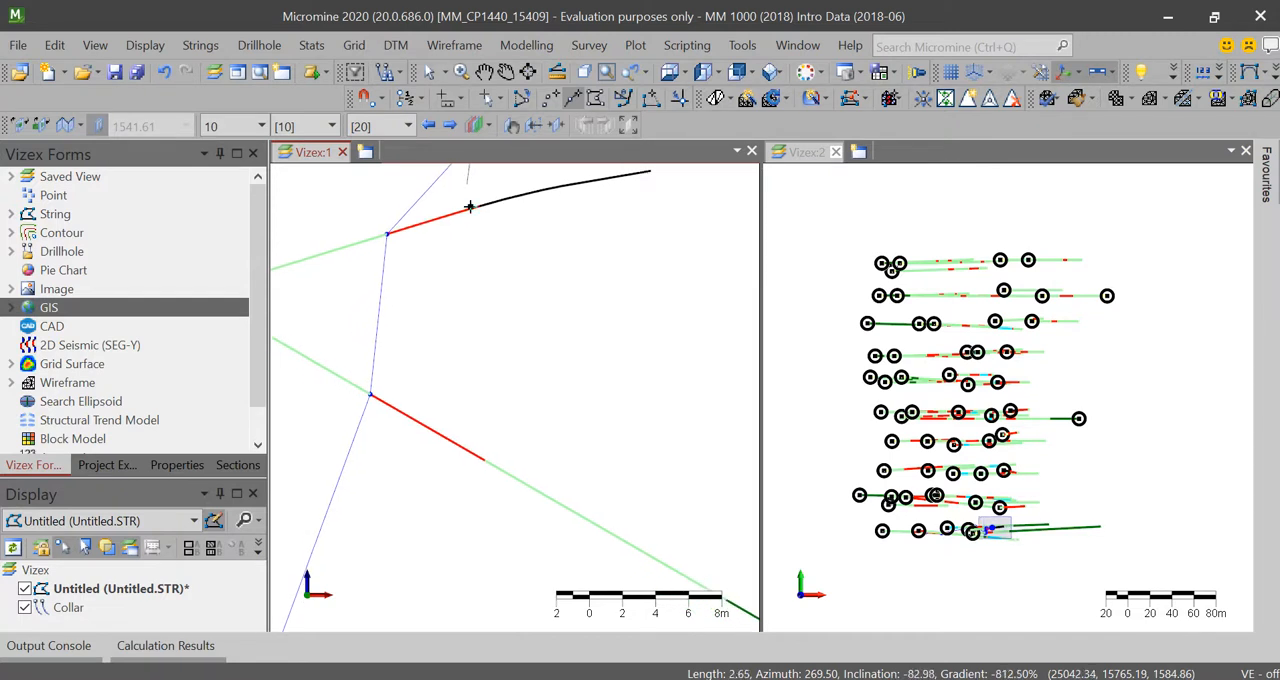
click(480, 210)
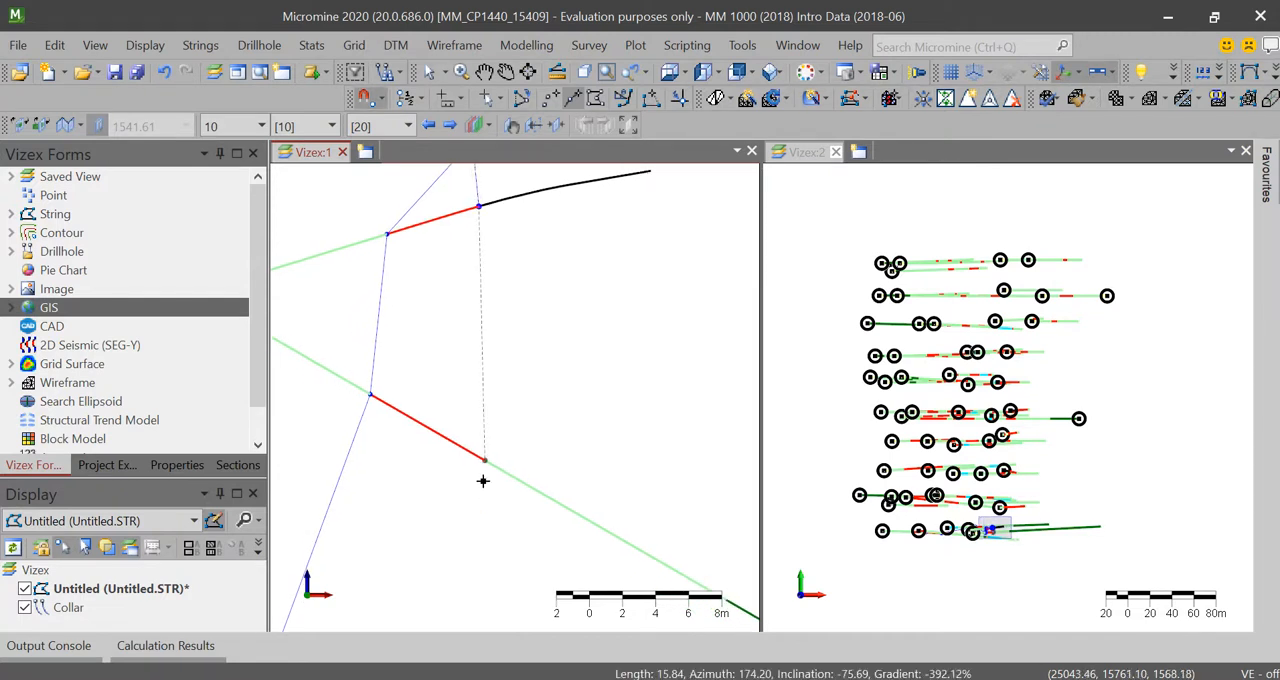
click(484, 463)
scroll(484, 512, down, 5)
middle_drag(486, 522, 541, 309)
click(502, 412)
click(380, 468)
middle_drag(380, 468, 493, 272)
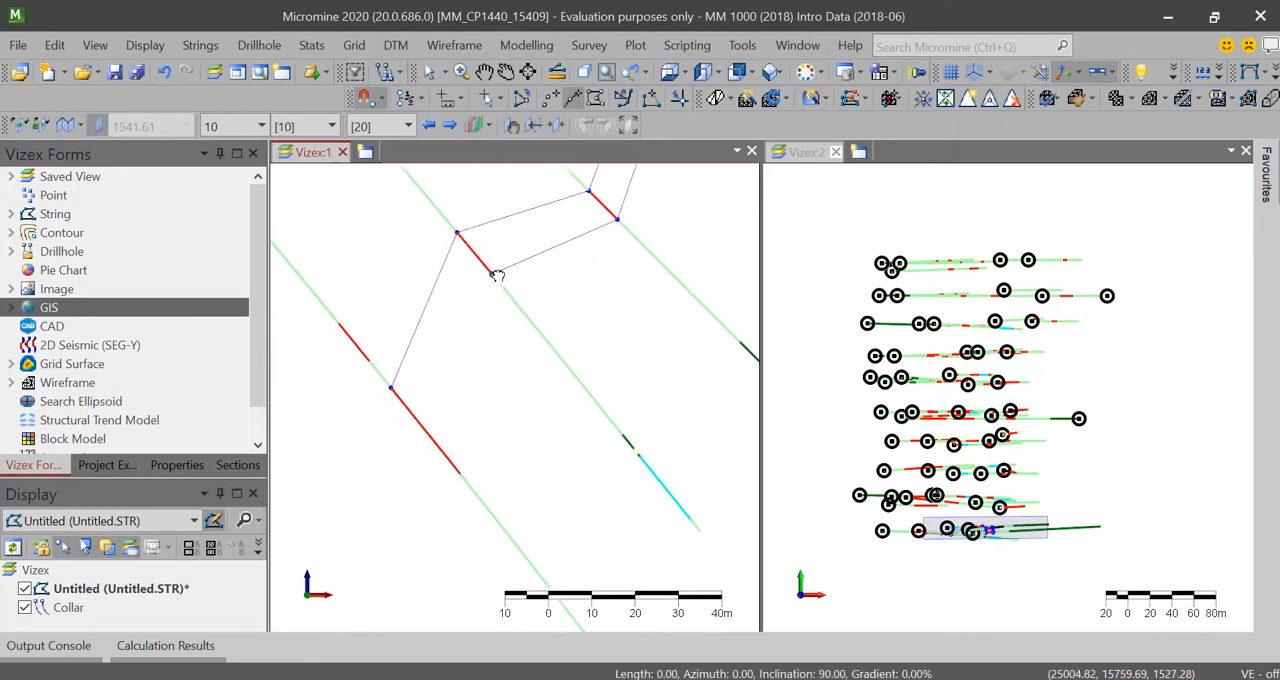
click(462, 468)
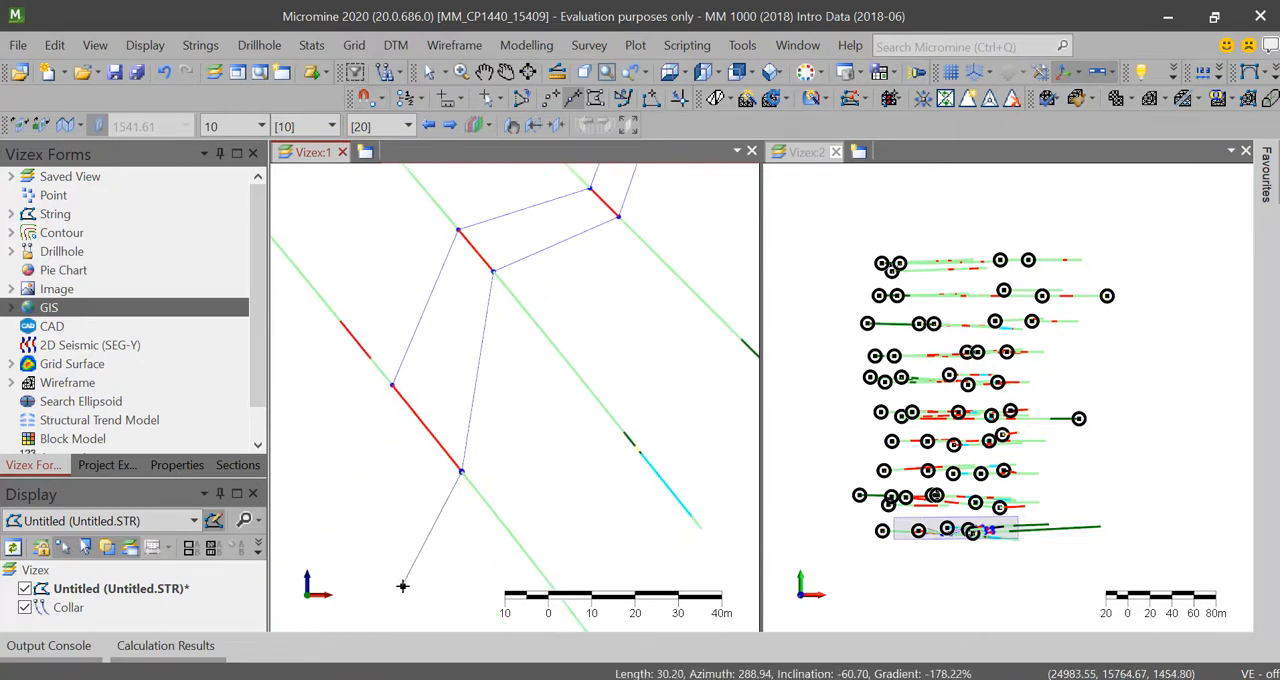
Step: Add a free end point below the westernmost hole's red interval and close the outline at its first point
middle_drag(428, 588, 411, 458)
click(422, 534)
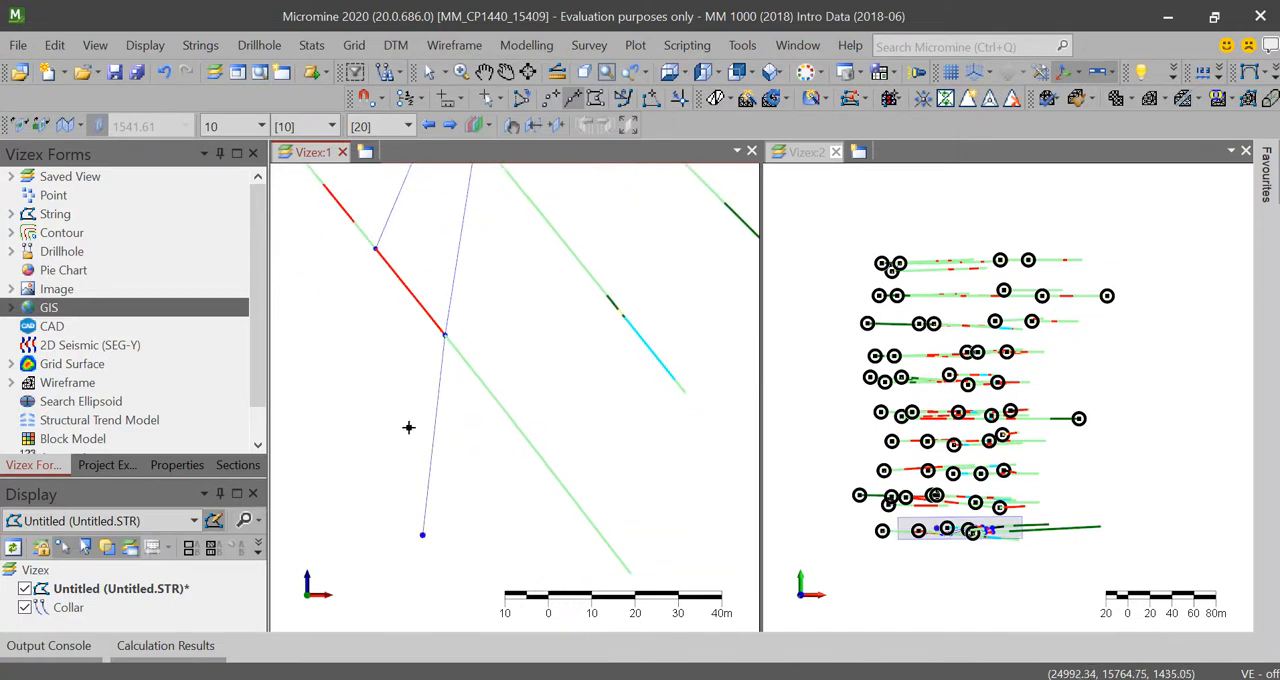
click(375, 248)
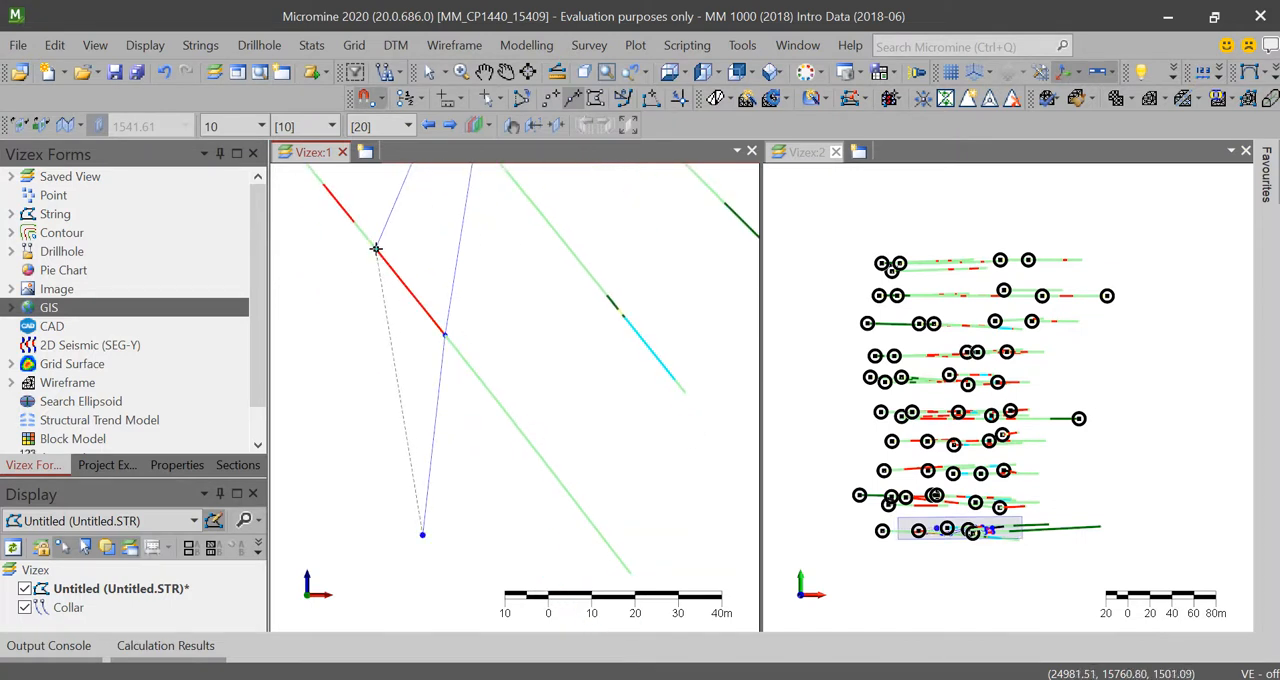
key(Escape)
Step: Frame the finished outline in Vizex:1 and move the section to the adjacent drillhole row to the north
scroll(380, 300, down, 4)
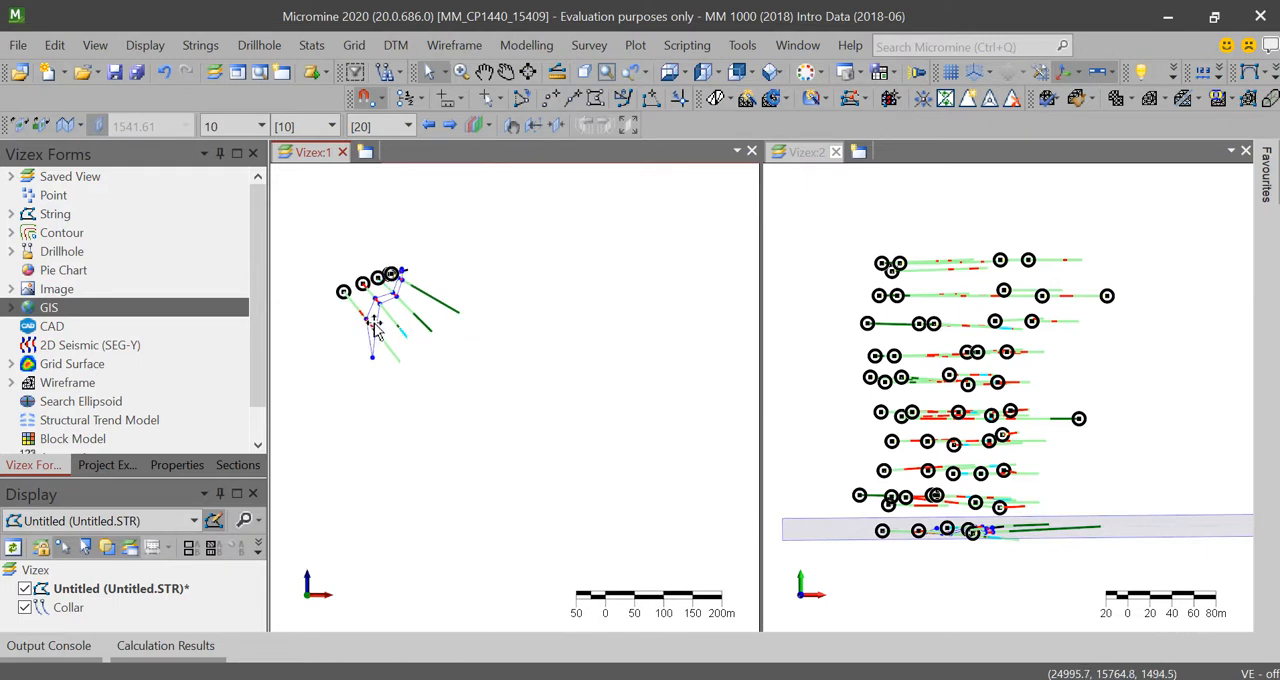
scroll(390, 270, up, 1)
middle_drag(398, 250, 457, 321)
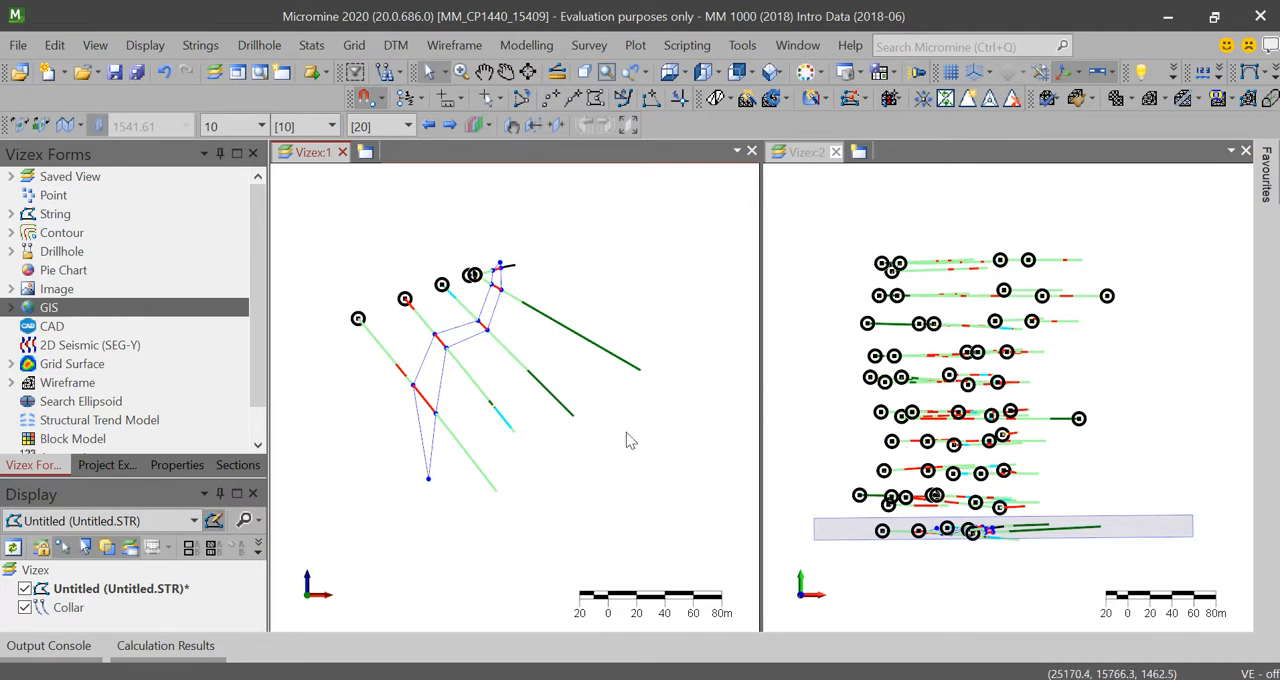
scroll(497, 280, up, 3)
scroll(498, 285, down, 1)
scroll(498, 285, down, 1)
scroll(498, 285, up, 1)
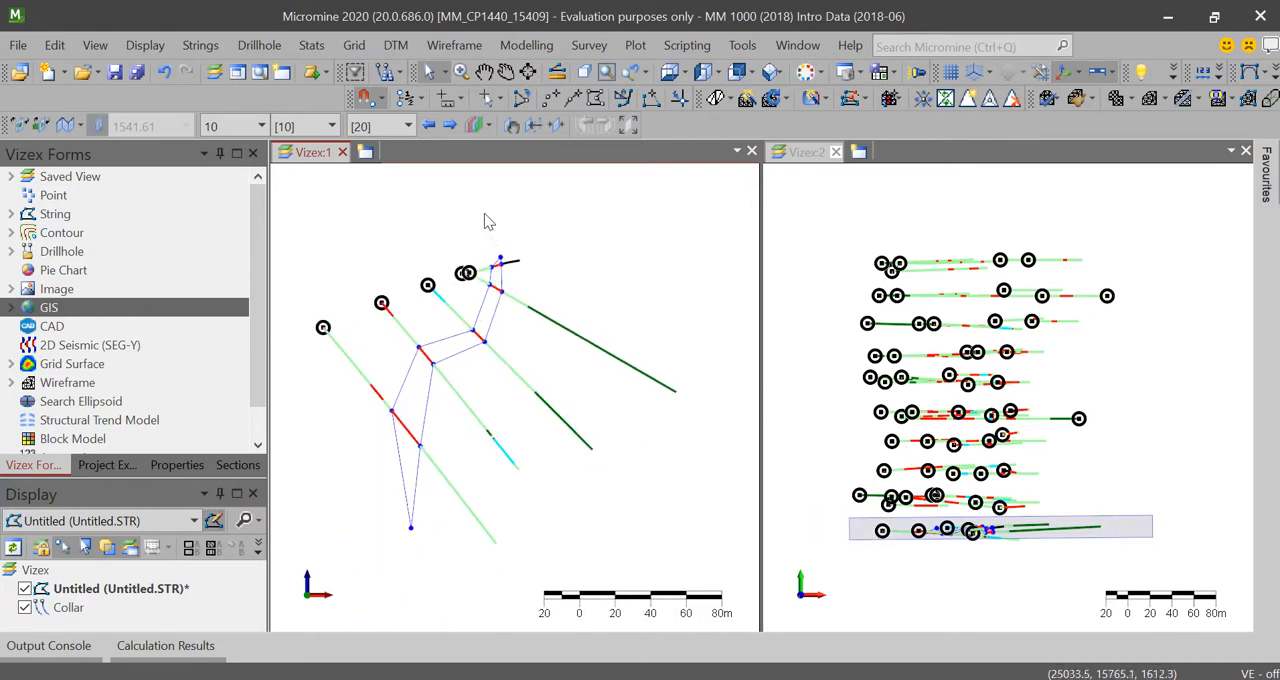
click(451, 127)
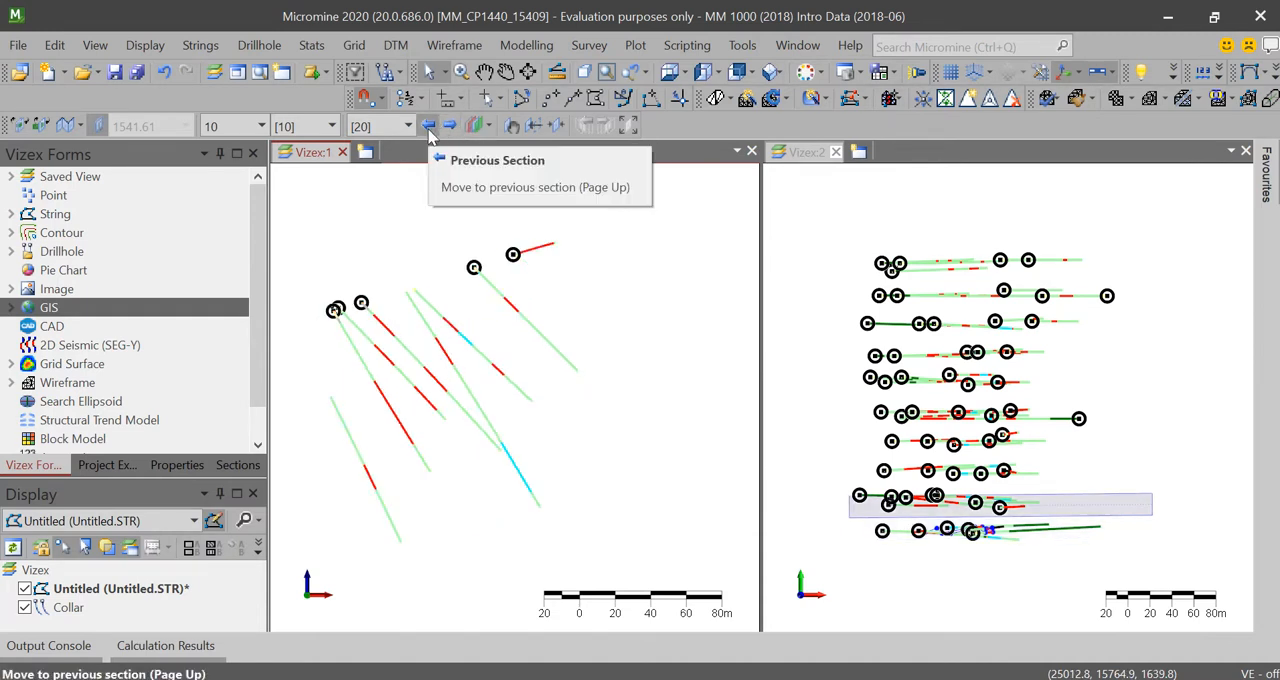
Step: Step back and forth between the sections around the southernmost drillhole row, finishing on the adjacent row to the north
click(428, 127)
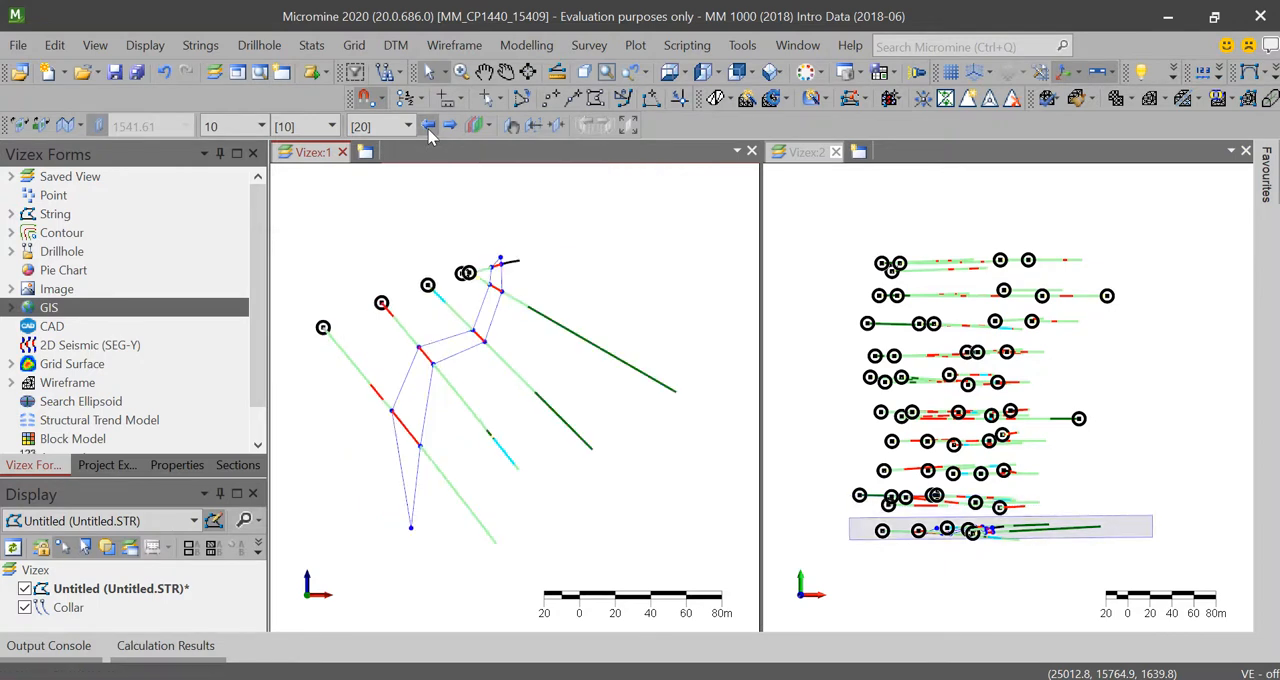
click(429, 128)
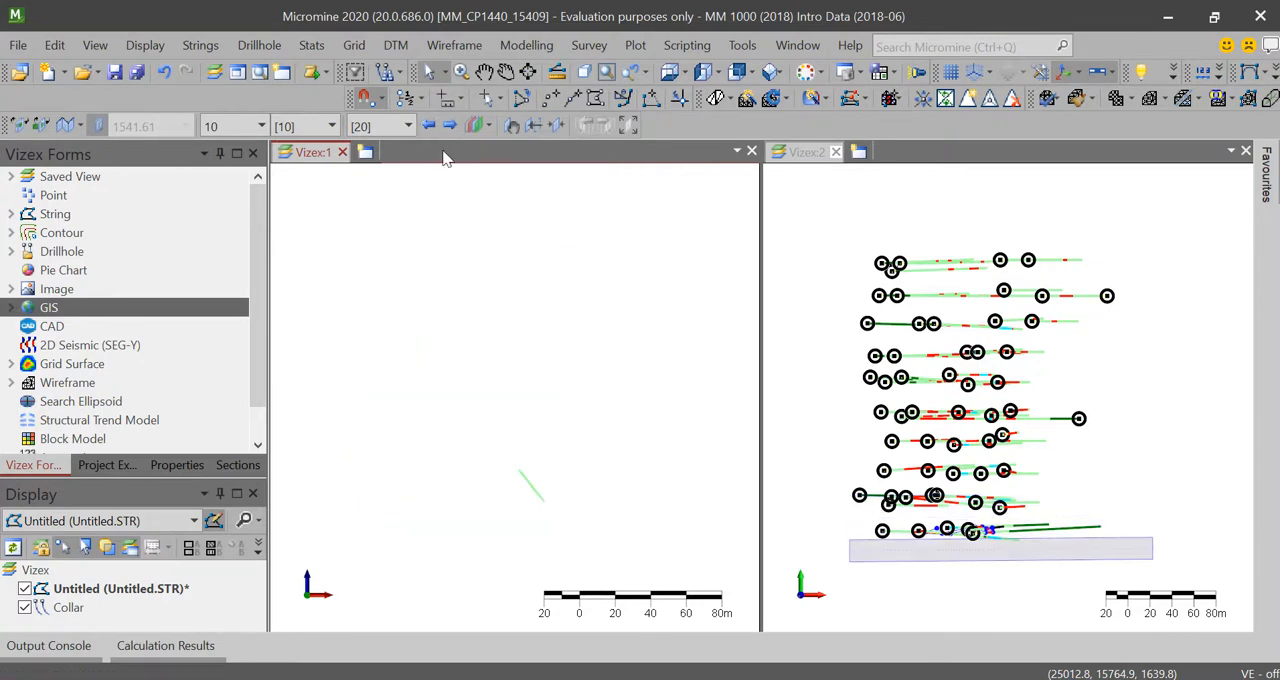
key(Page_Down)
key(Page_Up)
key(Page_Up)
key(Page_Up)
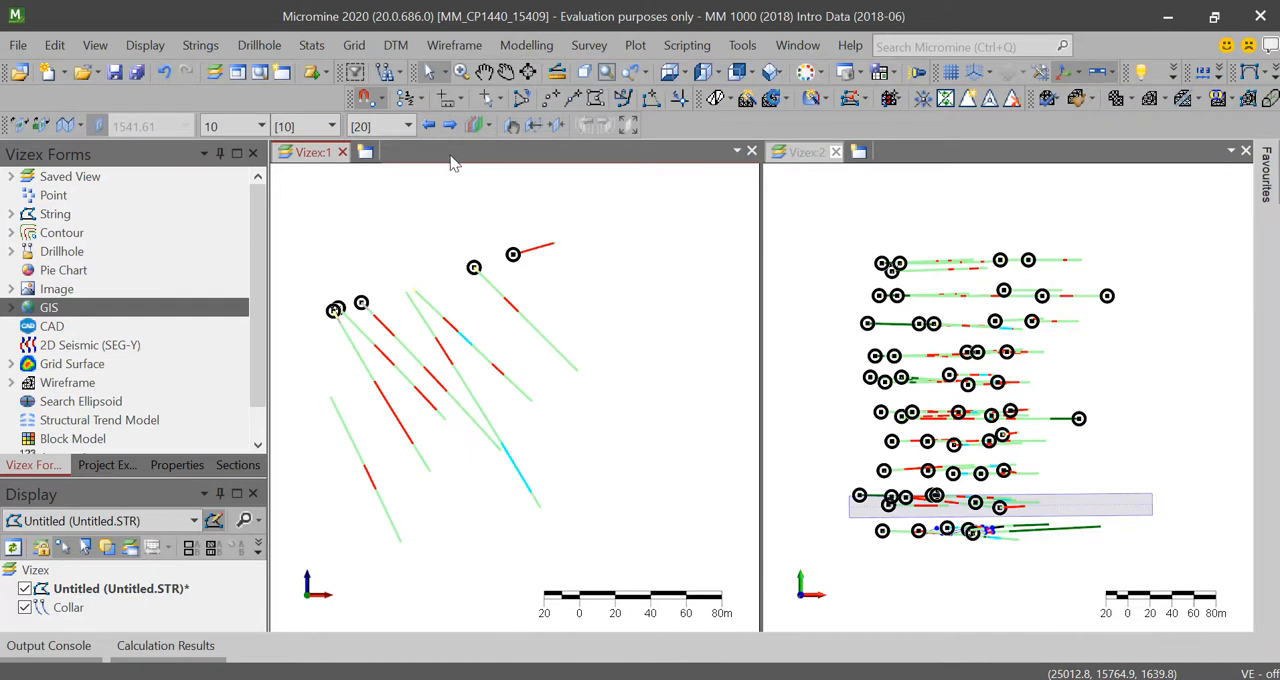
key(Page_Down)
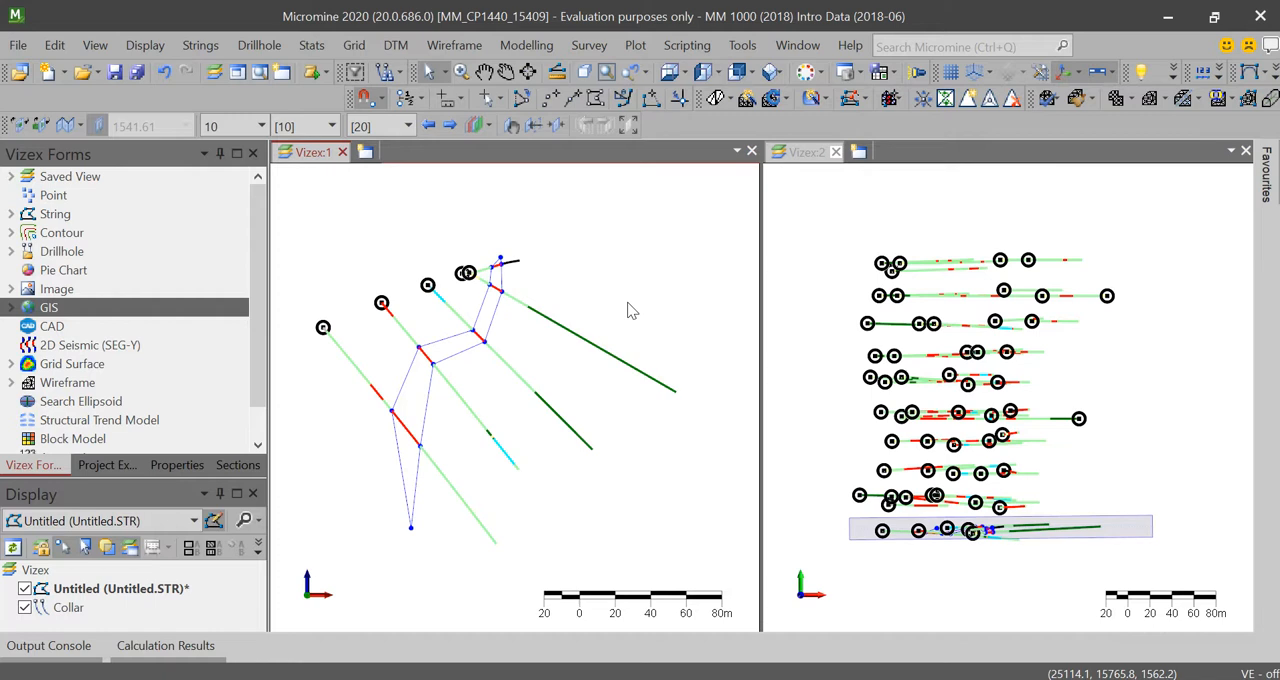
key(Page_Down)
key(Page_Up)
key(Page_Up)
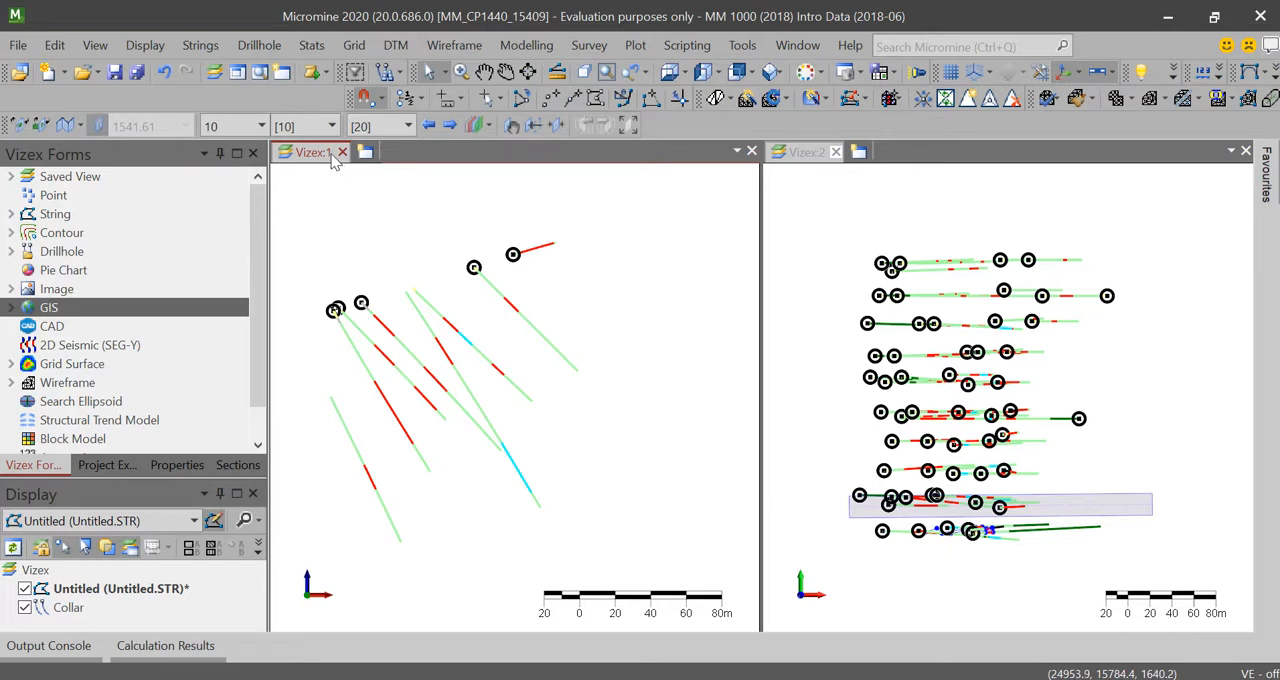
Step: Move the section plane slightly farther north so it takes in the collars of the second drillhole row
click(511, 128)
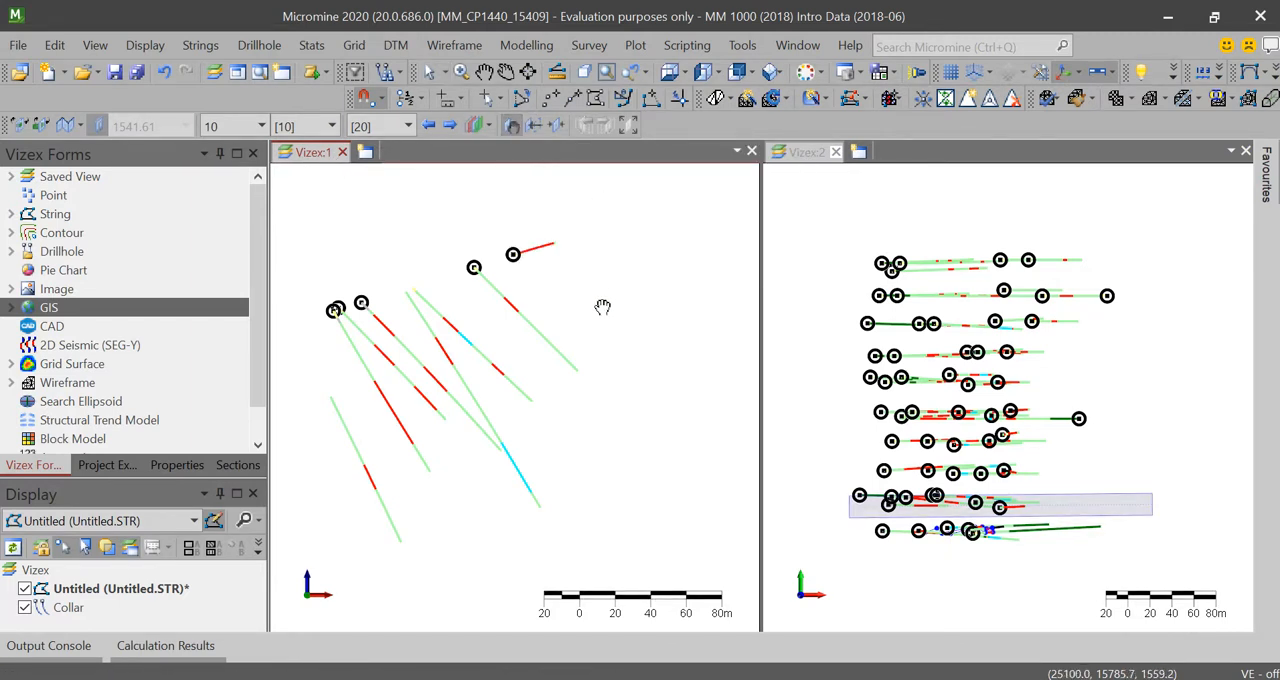
drag(603, 309, 603, 295)
scroll(386, 333, down, 1)
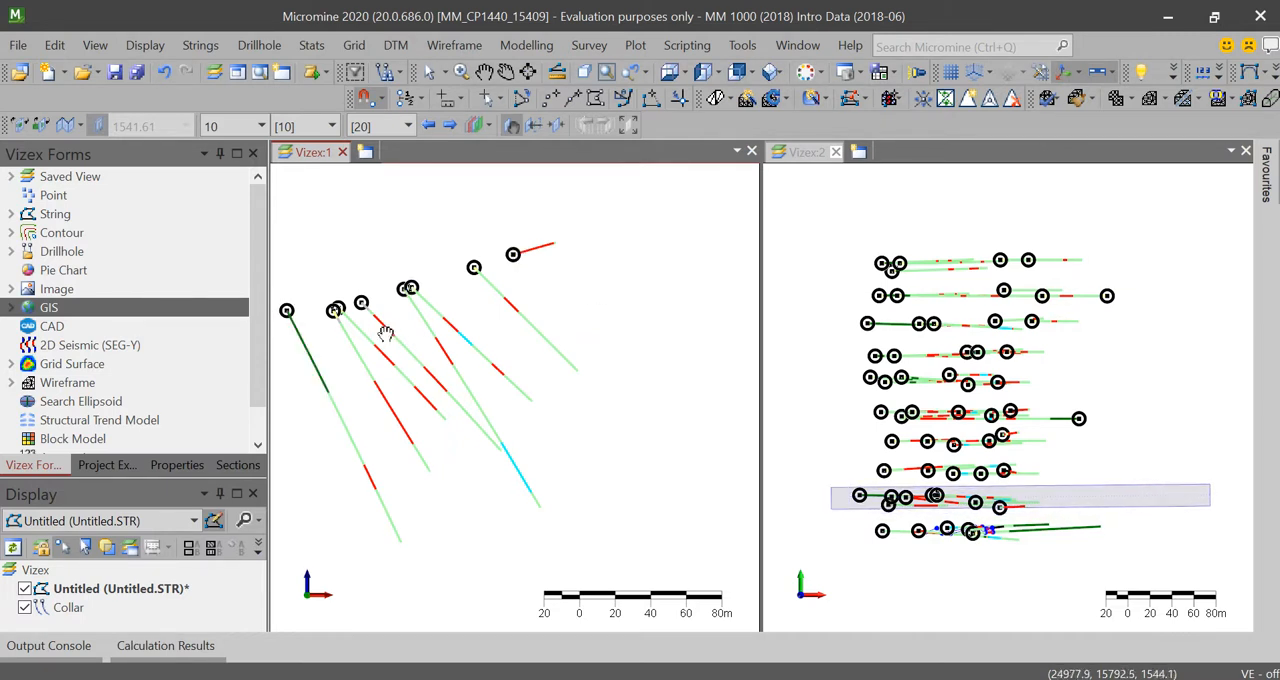
middle_drag(400, 344, 437, 343)
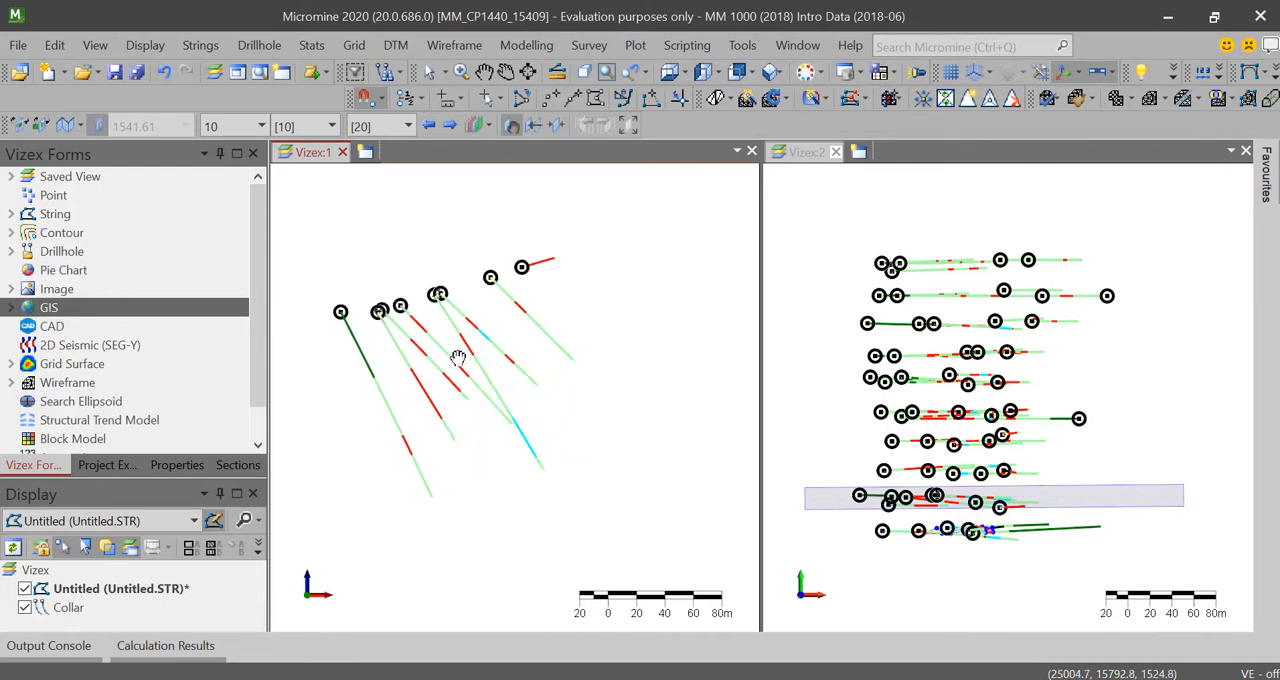
scroll(457, 356, up, 1)
scroll(457, 357, down, 1)
scroll(461, 387, up, 1)
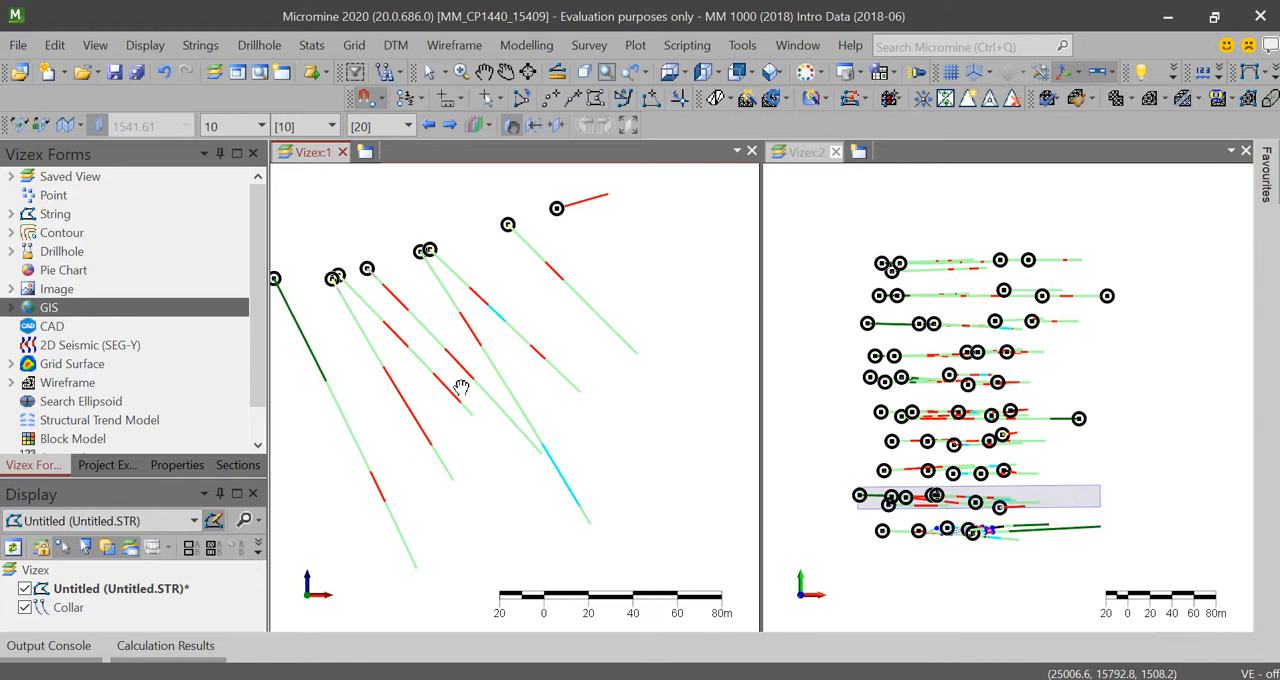
scroll(461, 387, down, 1)
middle_drag(454, 350, 481, 354)
scroll(482, 352, up, 1)
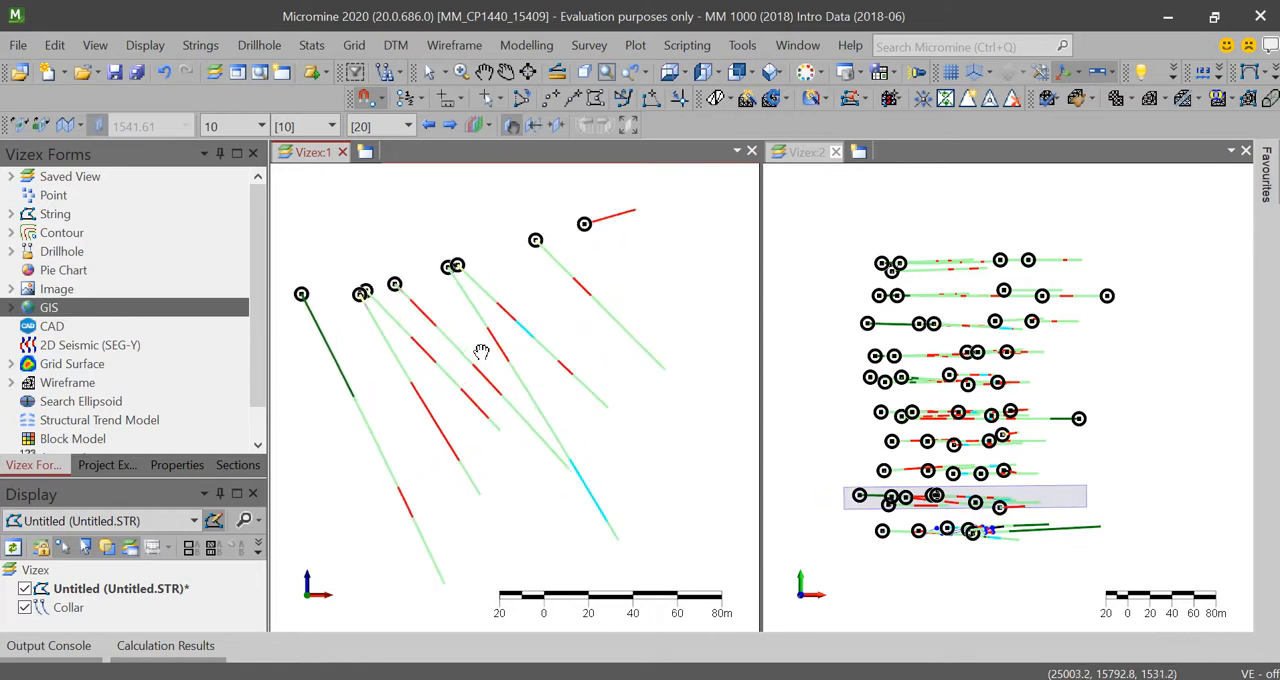
scroll(481, 352, down, 1)
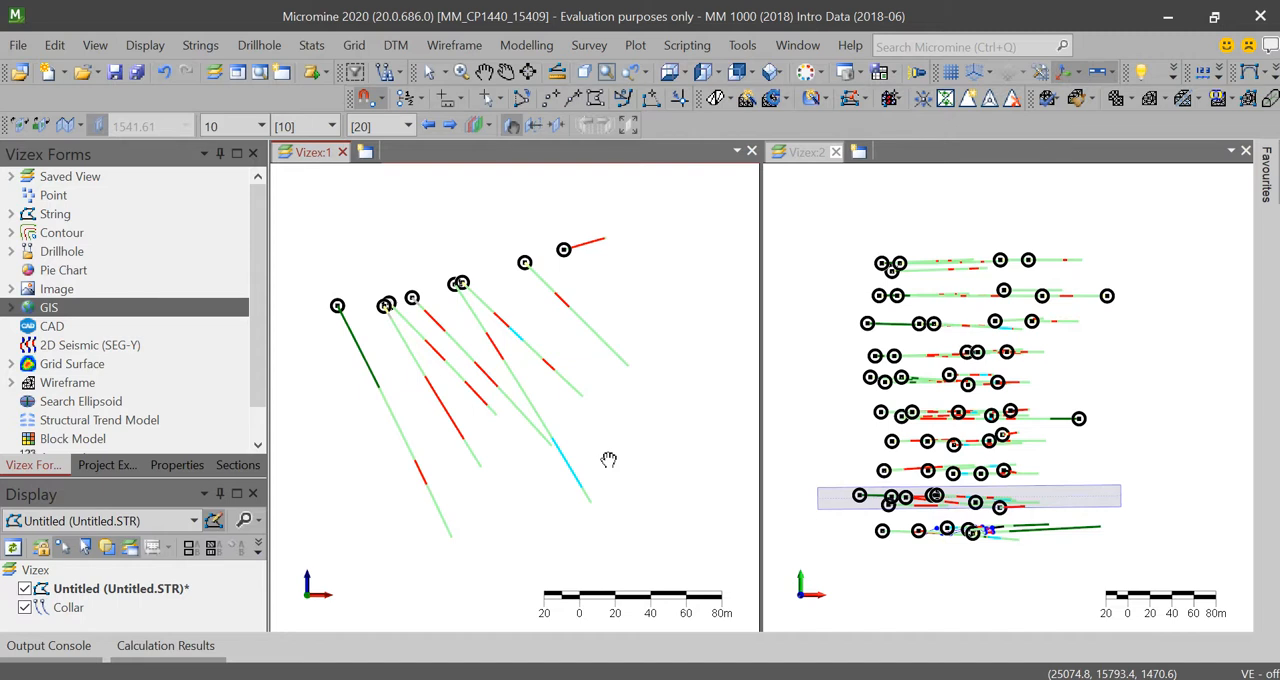
Step: Remove the Untitled string layer from the display without saving its changes
right_click(70, 590)
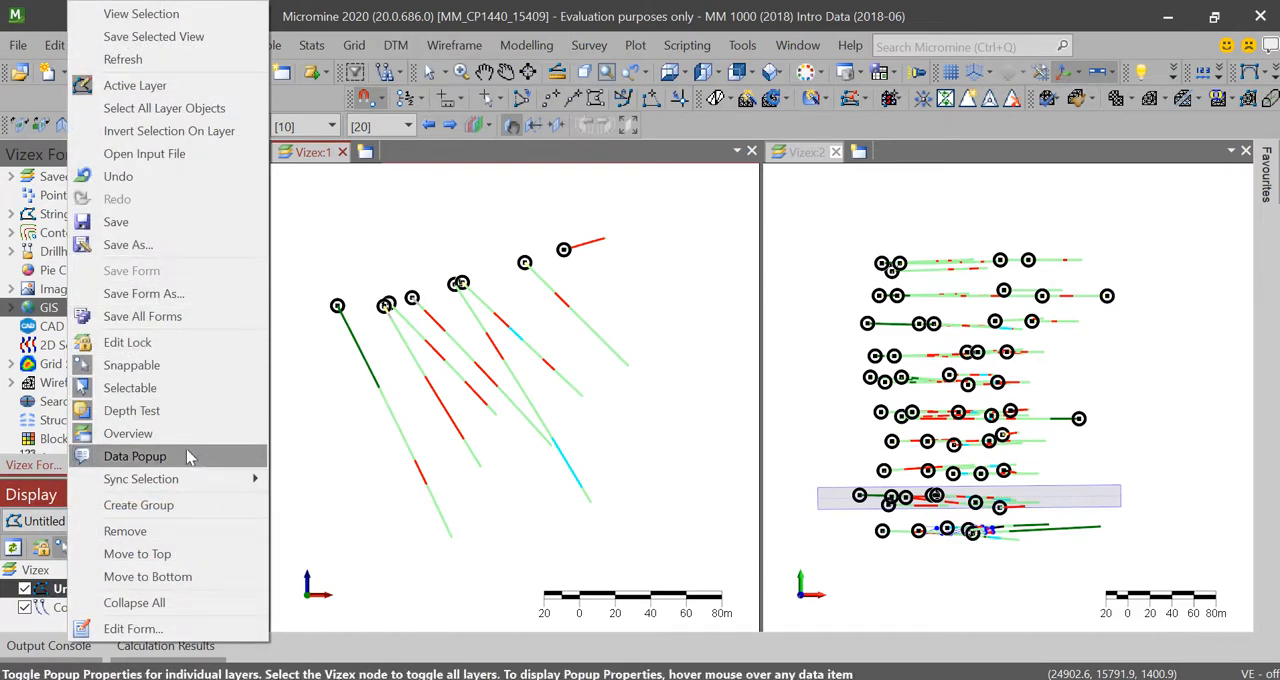
click(260, 531)
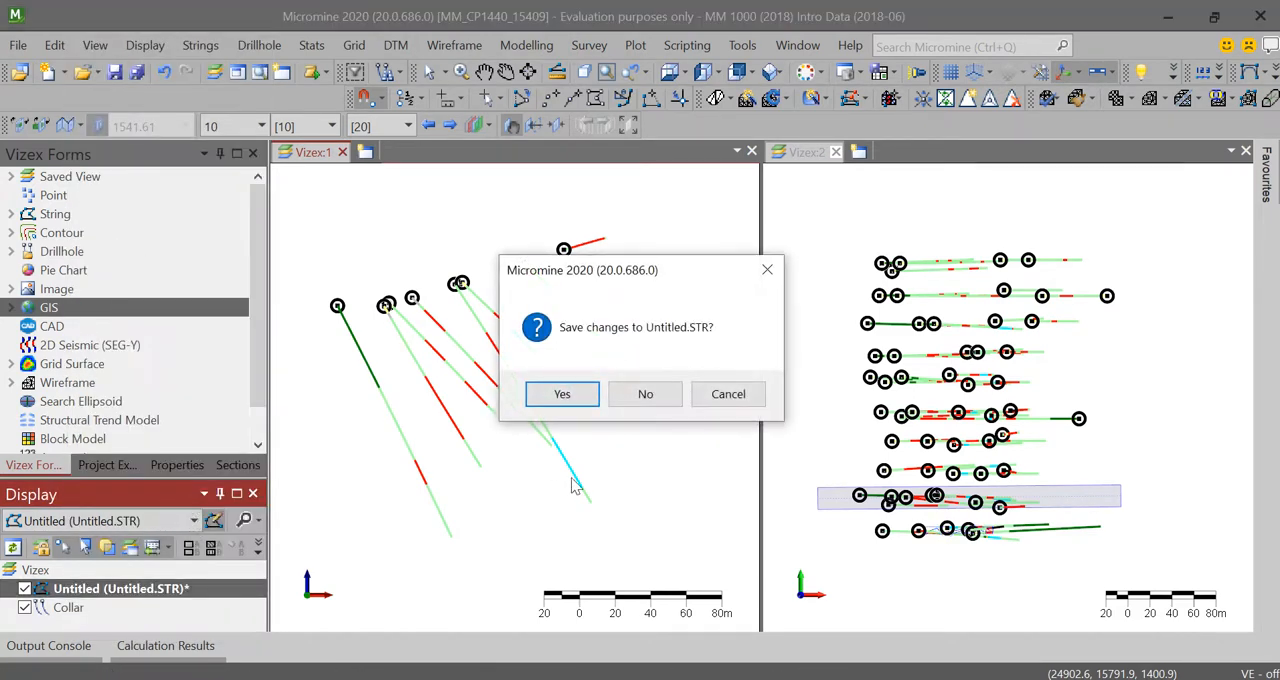
click(647, 394)
Step: Load the saved Vein string form and examine its outline against the drillholes in the section view
click(11, 214)
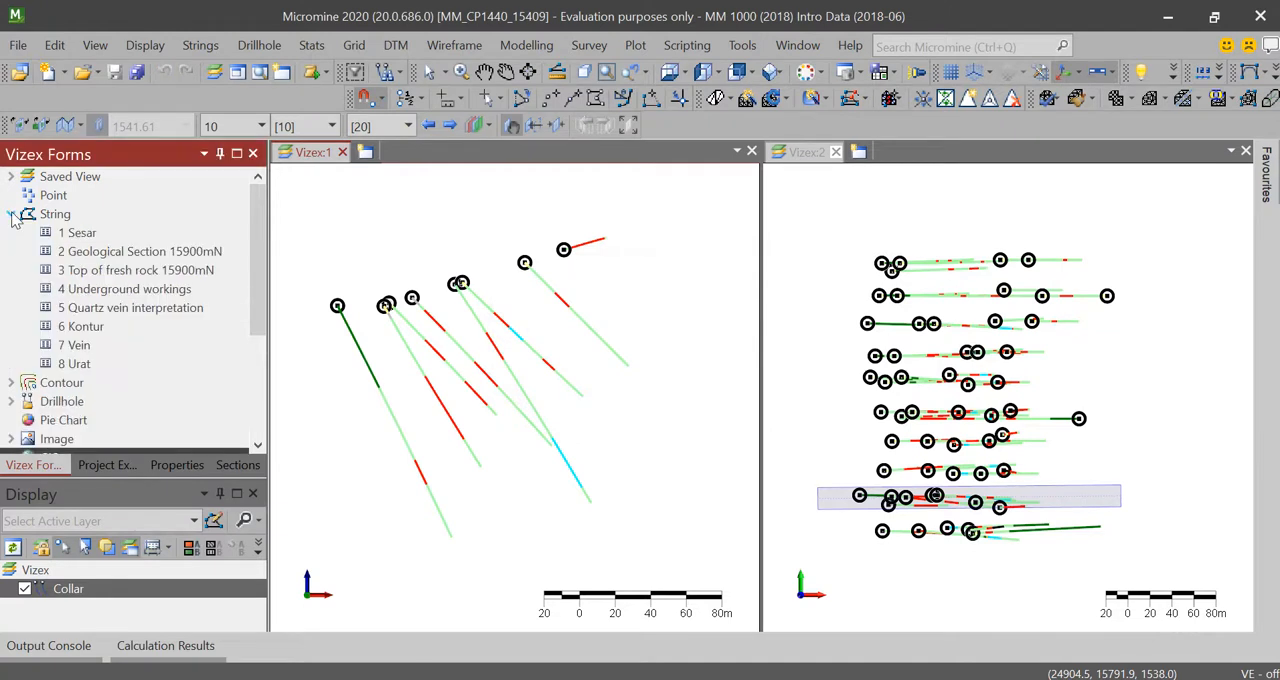
double_click(80, 347)
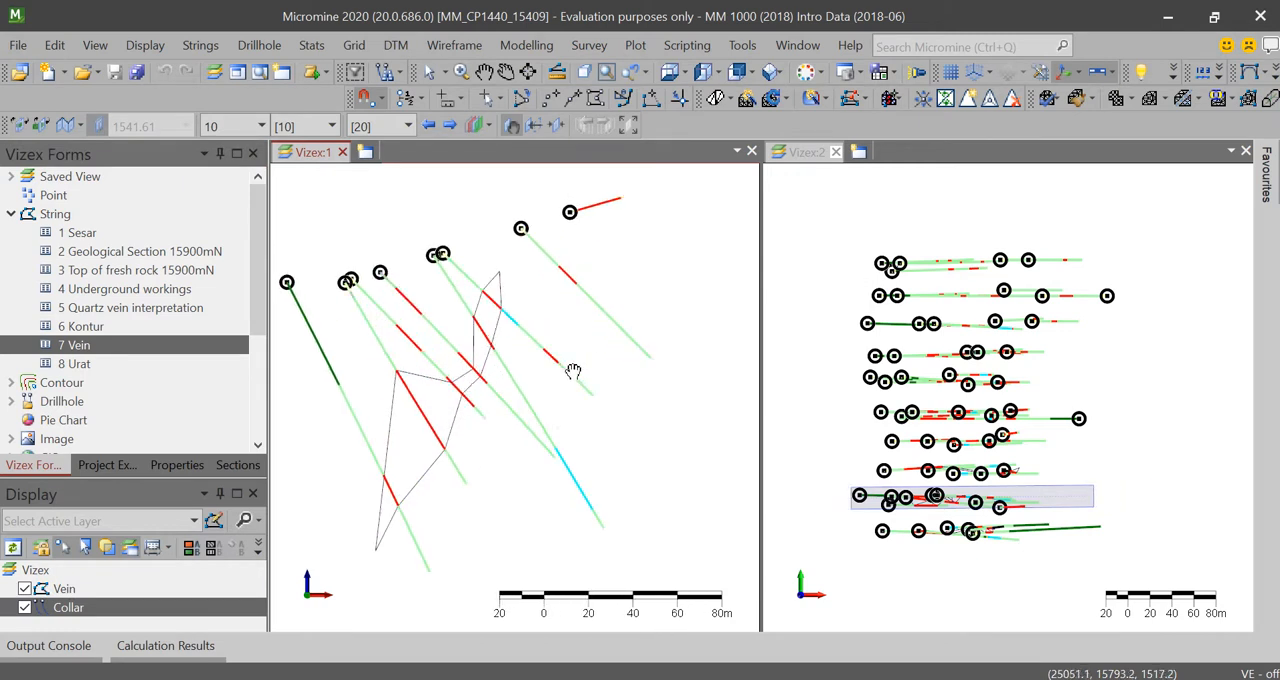
scroll(573, 371, up, 3)
scroll(573, 371, down, 3)
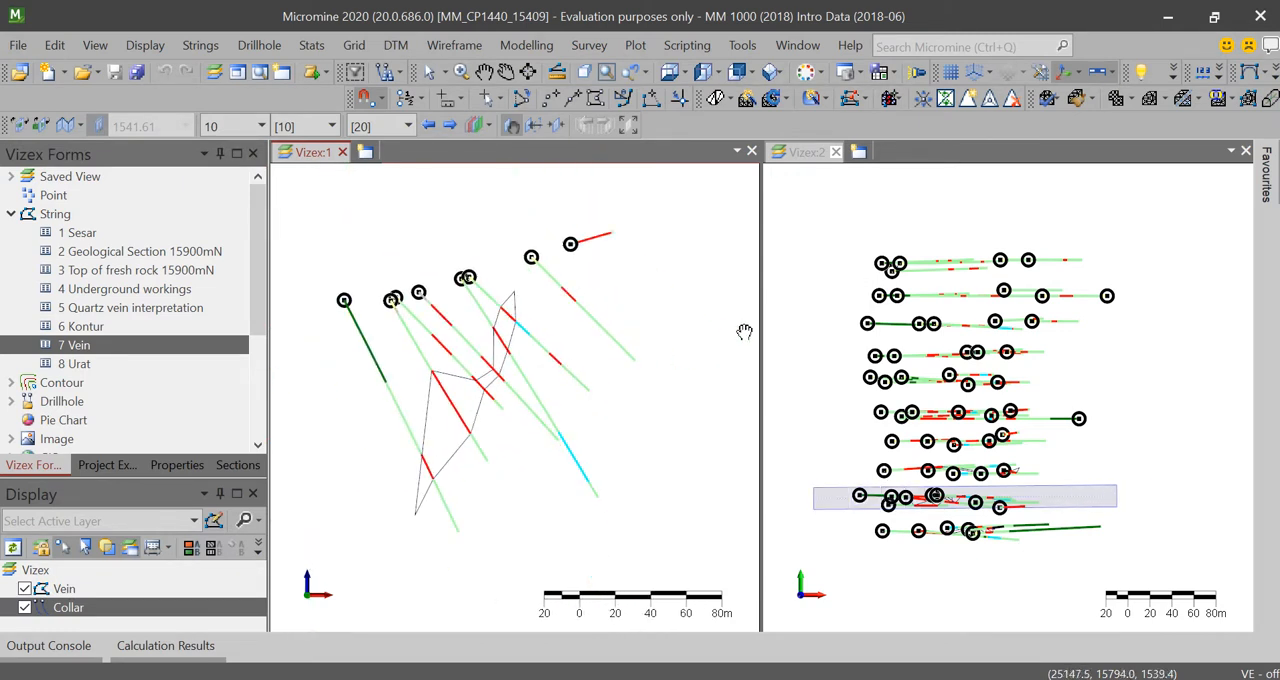
click(1040, 370)
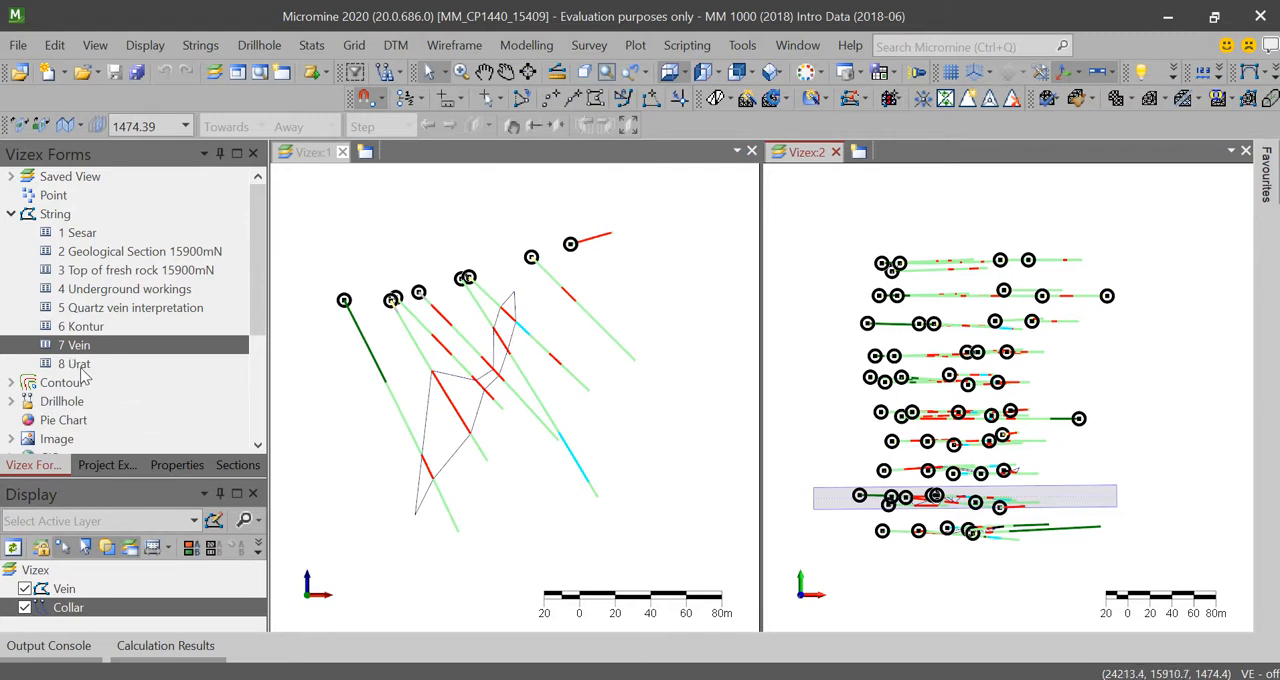
mouse_move(520, 675)
scroll(430, 444, down, 3)
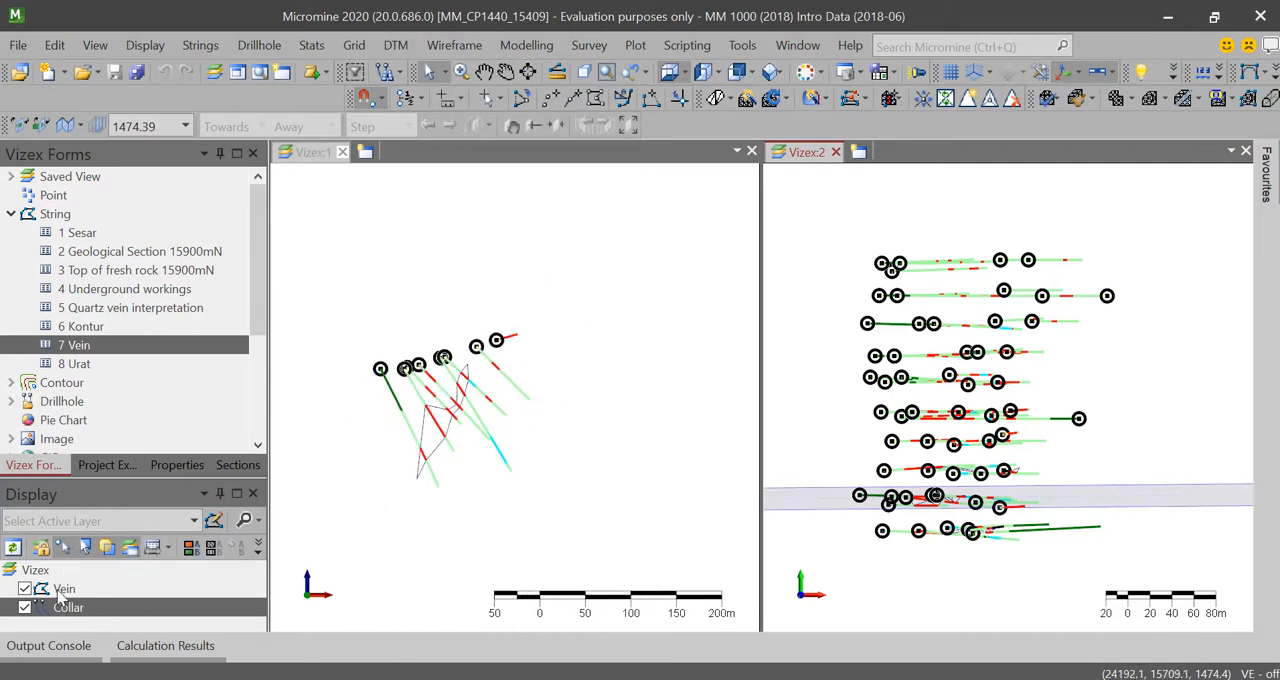
scroll(550, 412, down, 2)
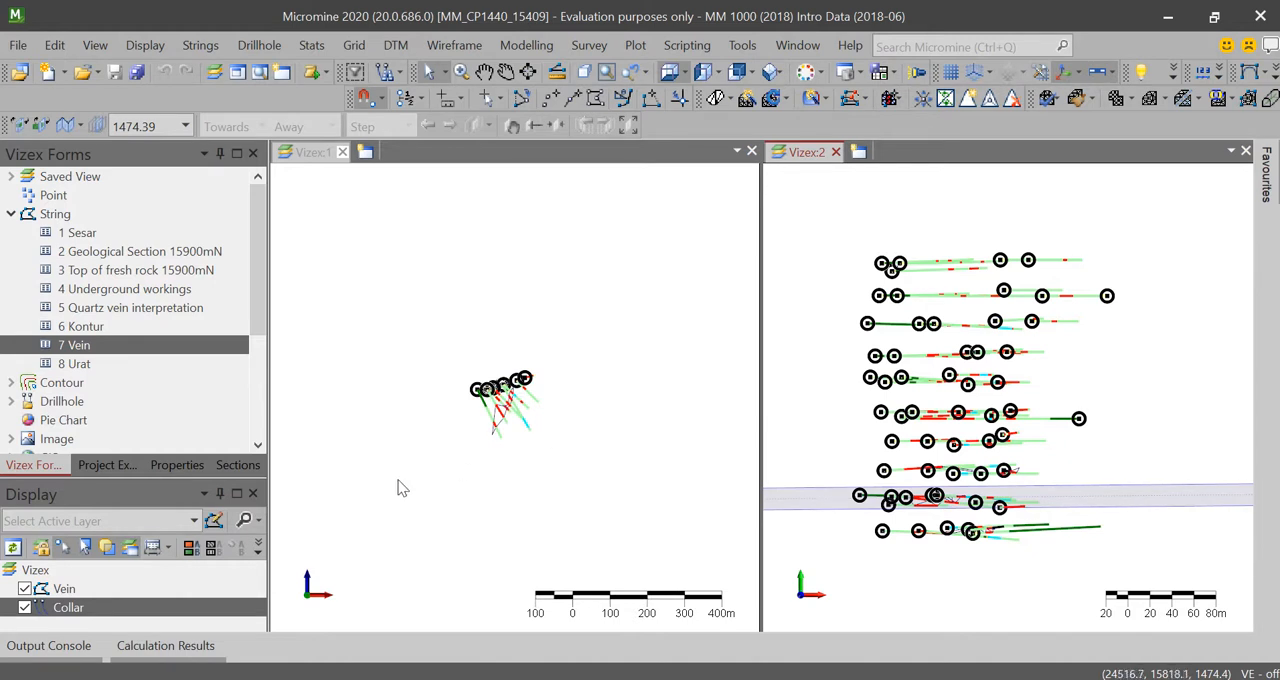
scroll(395, 490, up, 2)
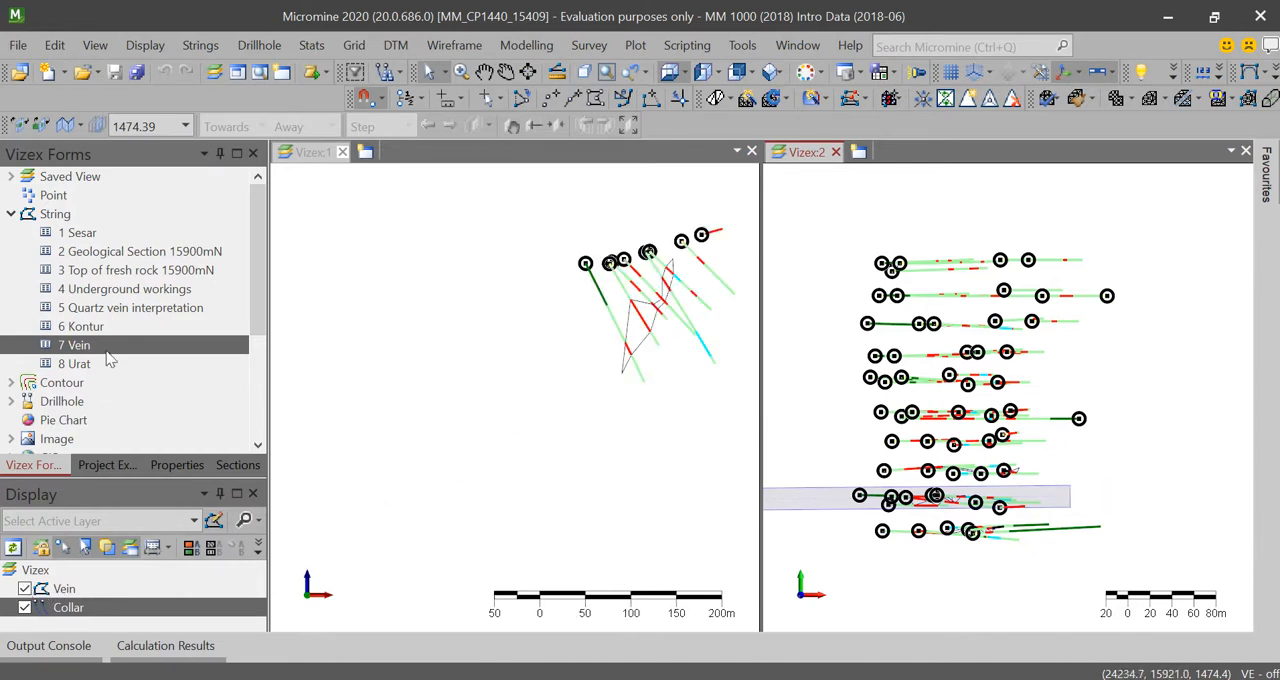
Step: Replace the Vein layer with the saved Urat string form and frame its outline in Vizex:1
right_click(76, 355)
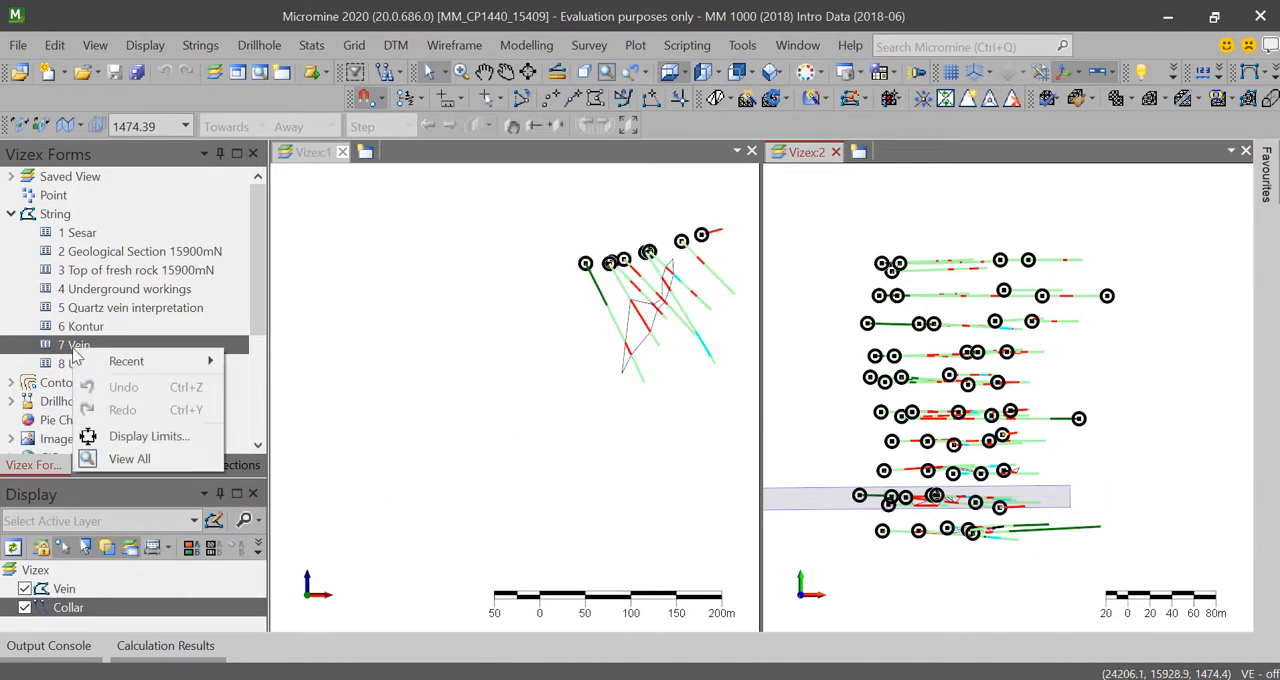
click(62, 365)
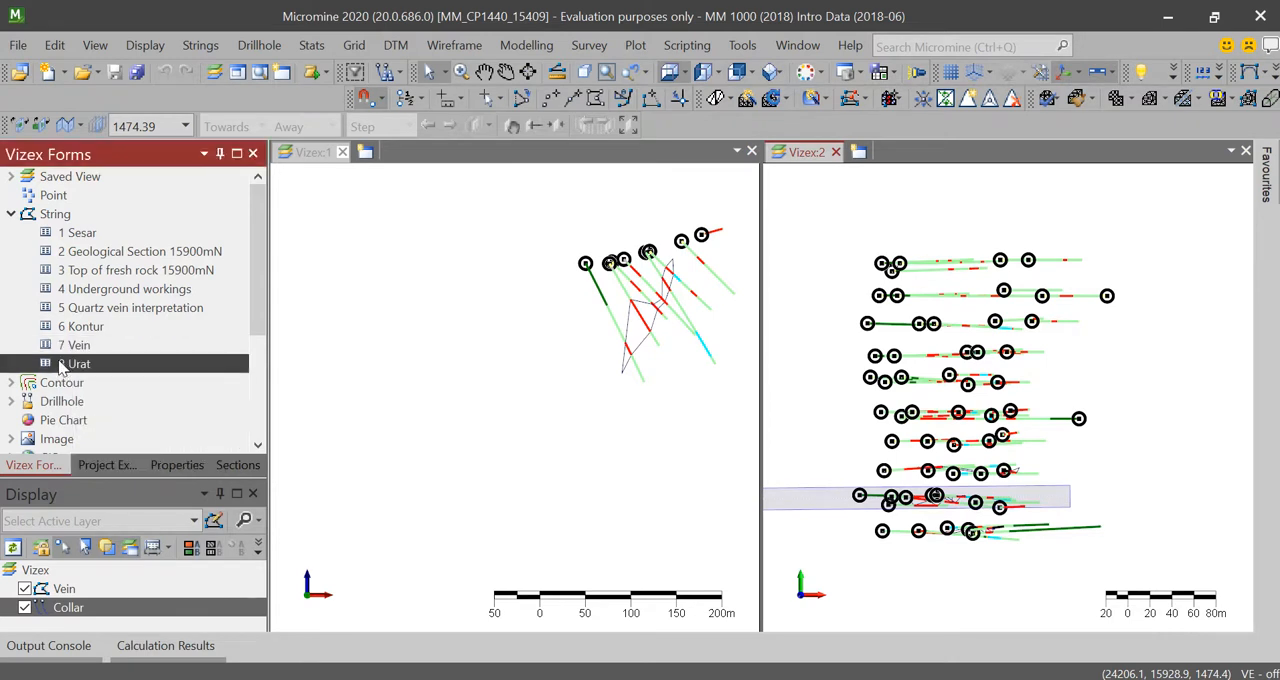
click(55, 589)
click(25, 589)
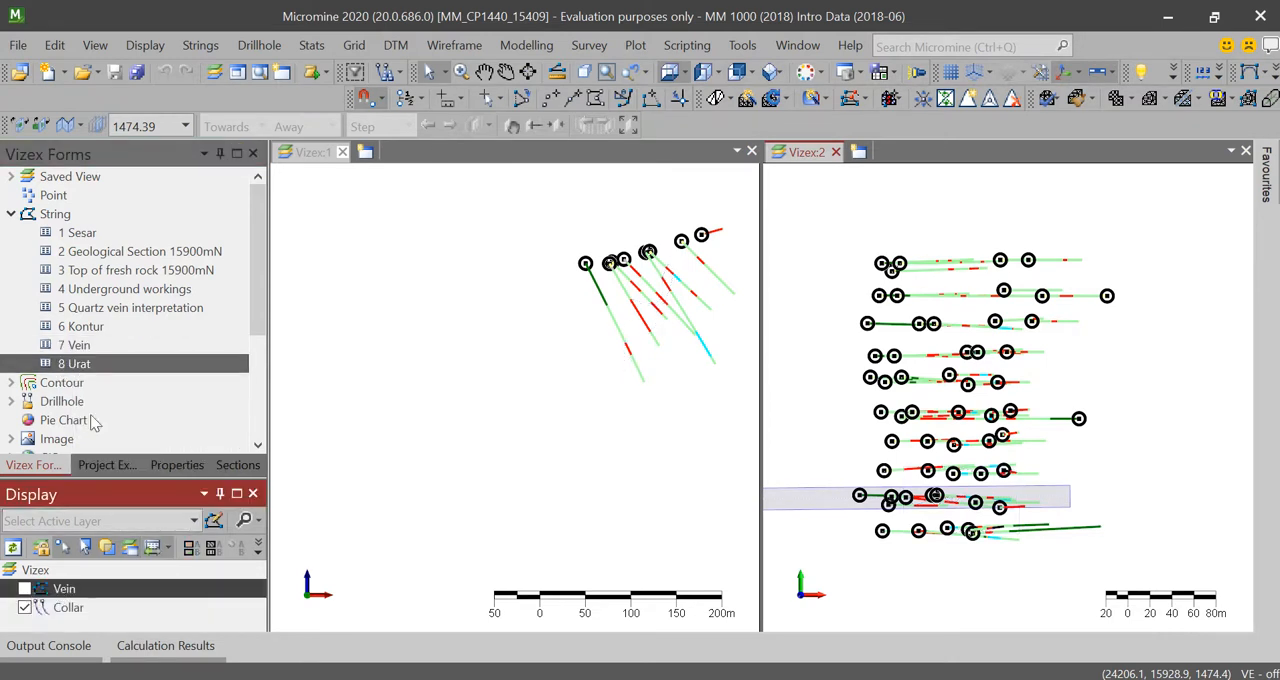
drag(90, 365, 116, 602)
scroll(1006, 330, up, 1)
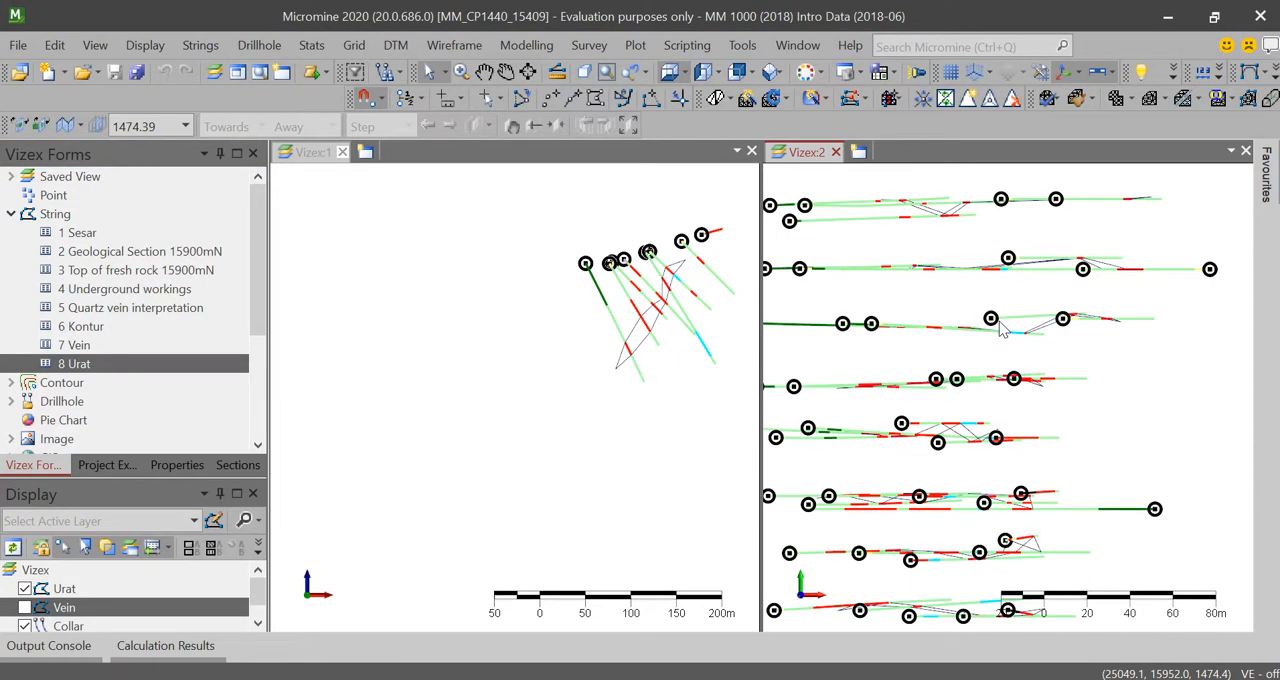
right_click(45, 612)
click(100, 531)
middle_drag(653, 263, 516, 321)
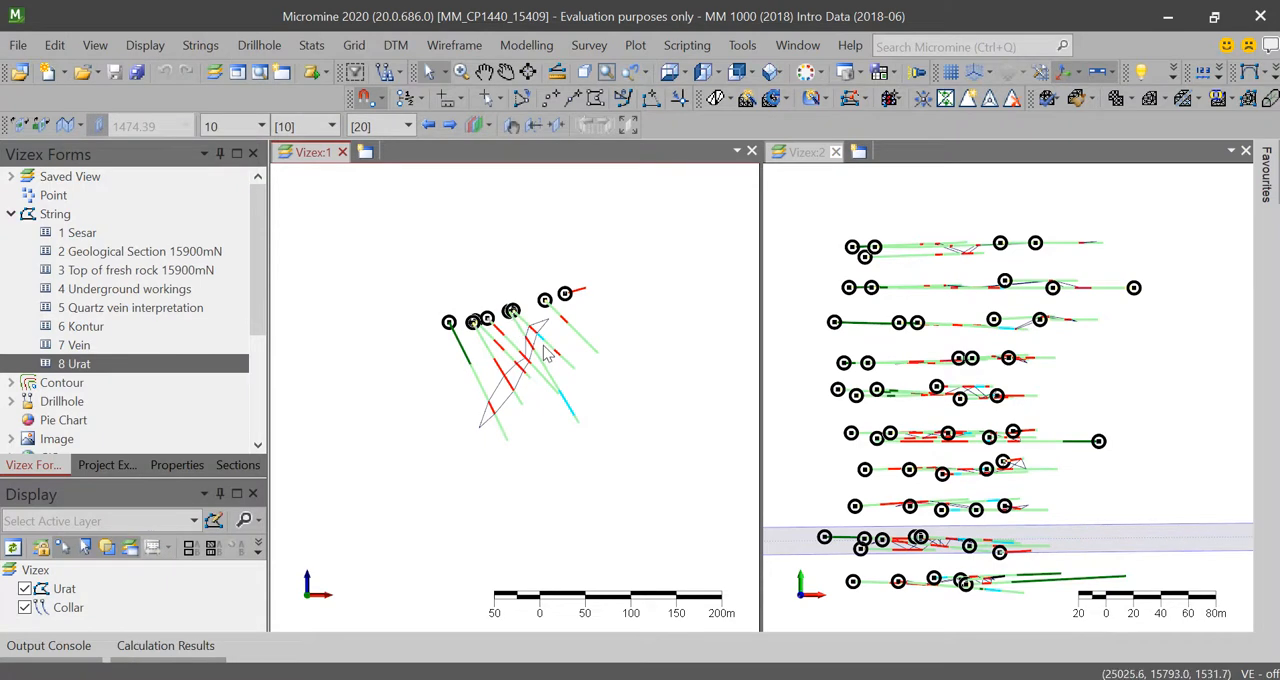
scroll(543, 346, up, 4)
Step: Examine the Urat section outlines against all the drillholes in 3D from several angles in Vizex:2
click(808, 165)
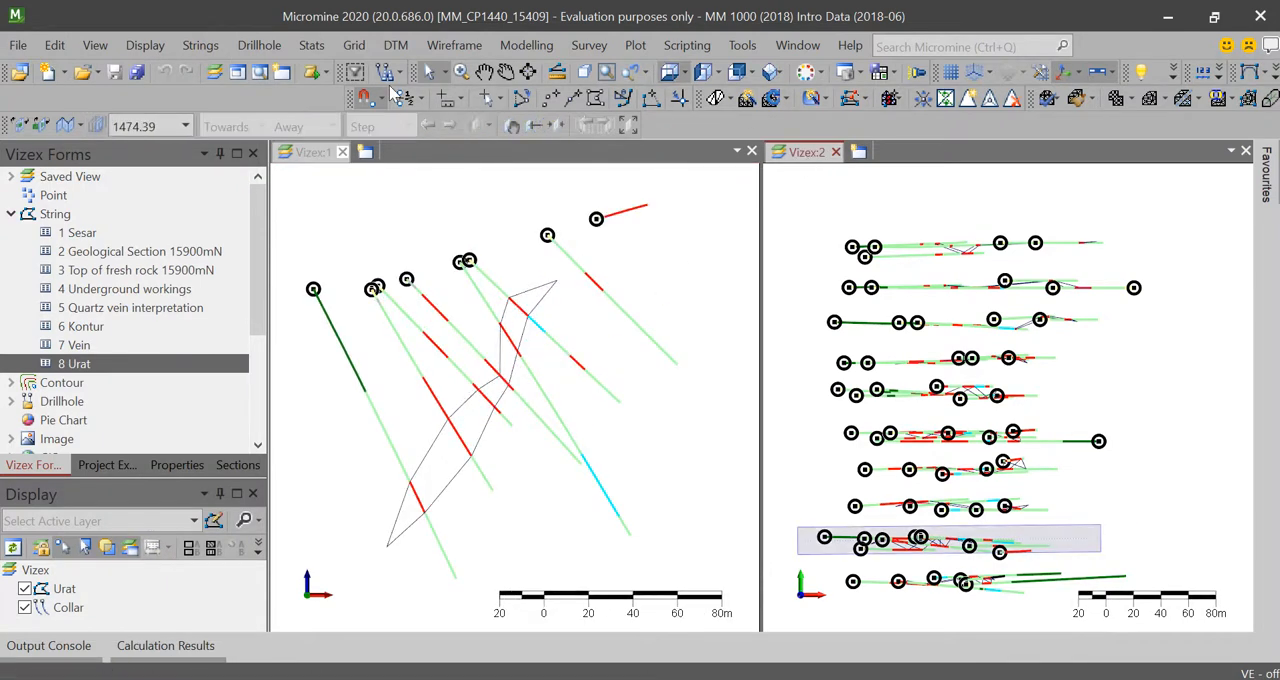
click(516, 78)
drag(980, 469, 896, 331)
scroll(896, 330, up, 3)
drag(893, 421, 1055, 335)
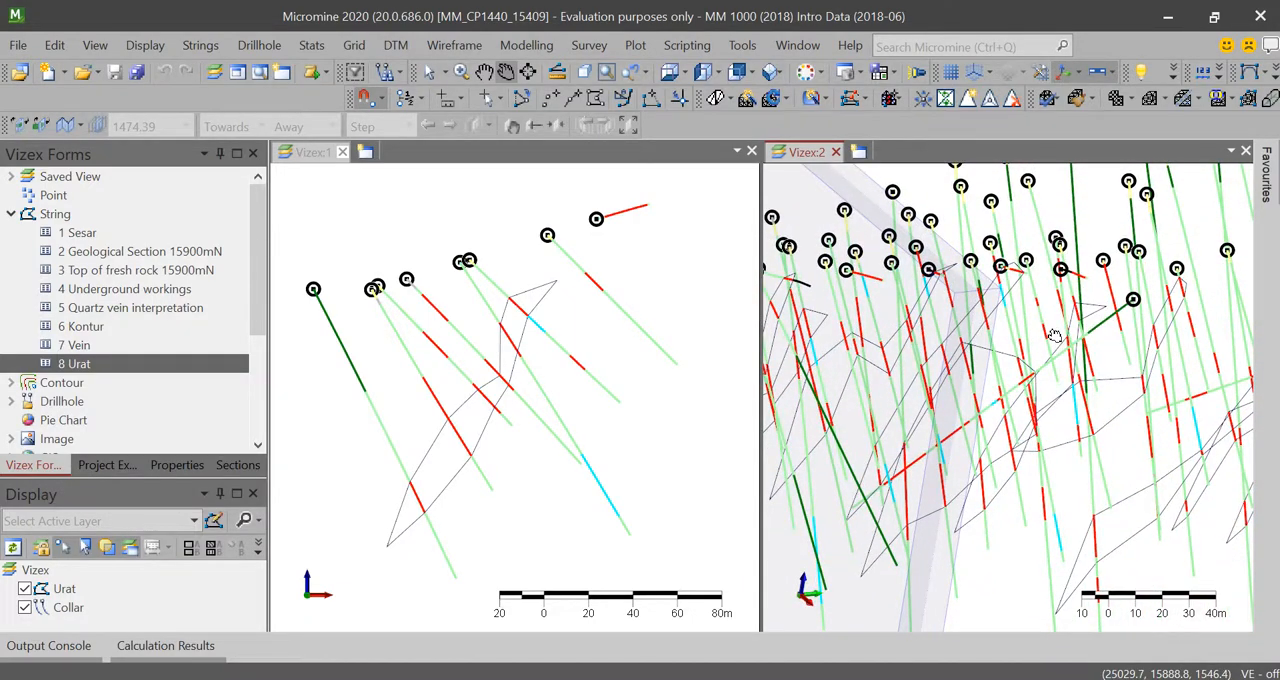
drag(1055, 335, 929, 446)
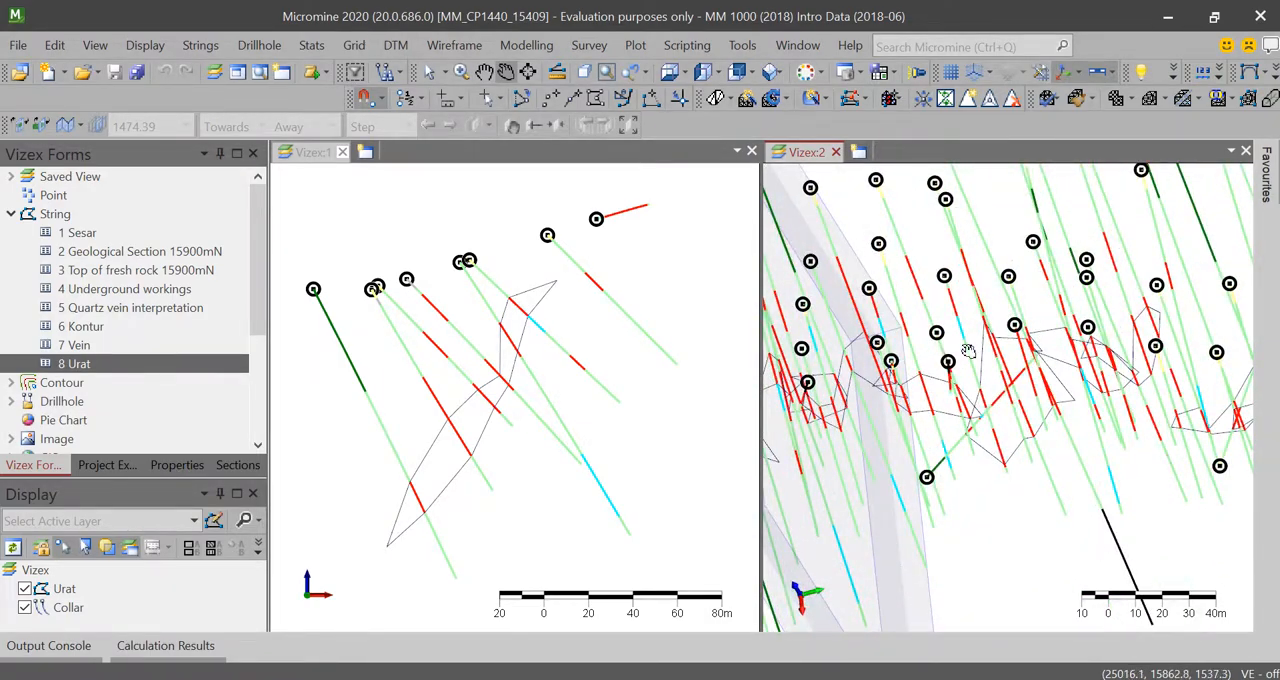
scroll(968, 350, down, 2)
drag(1111, 358, 861, 383)
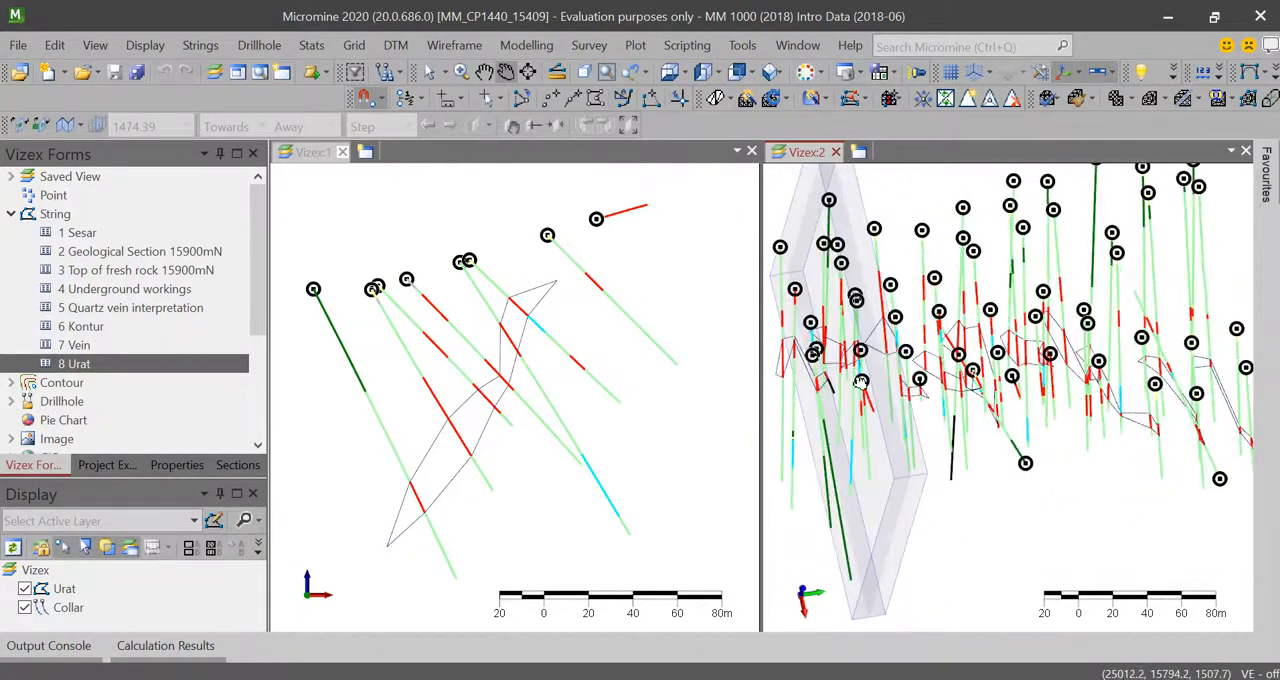
drag(1147, 400, 1108, 410)
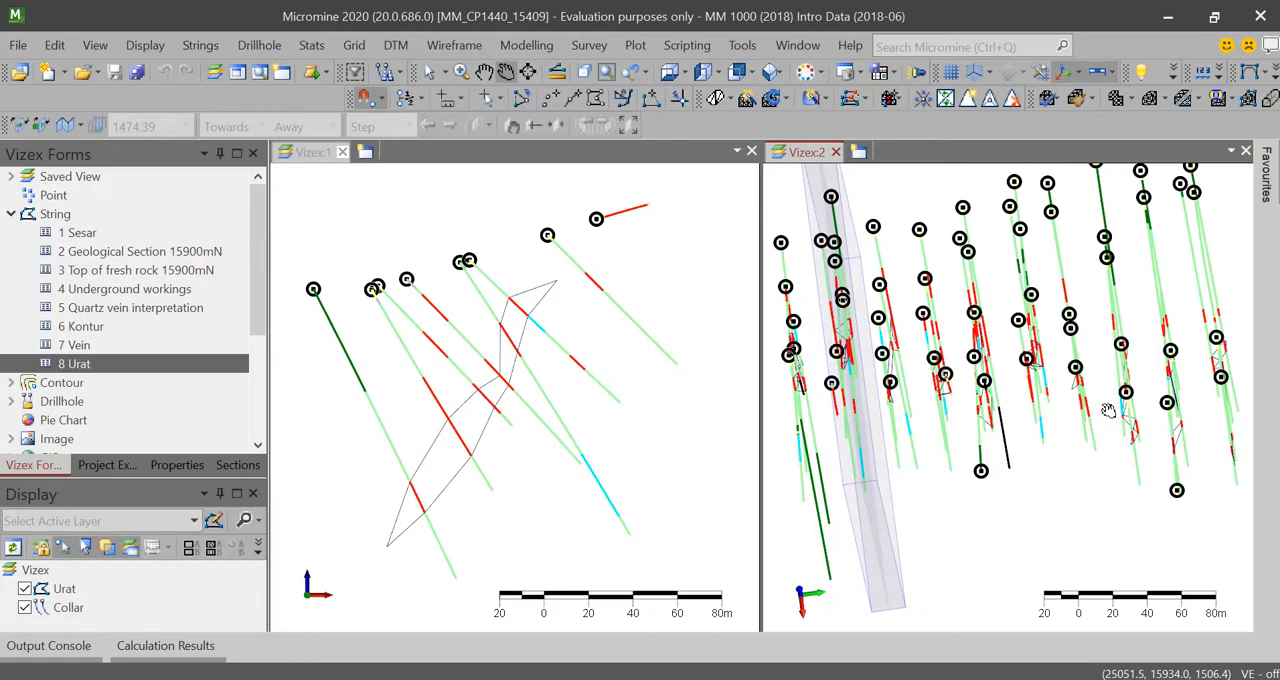
drag(1124, 390, 1065, 400)
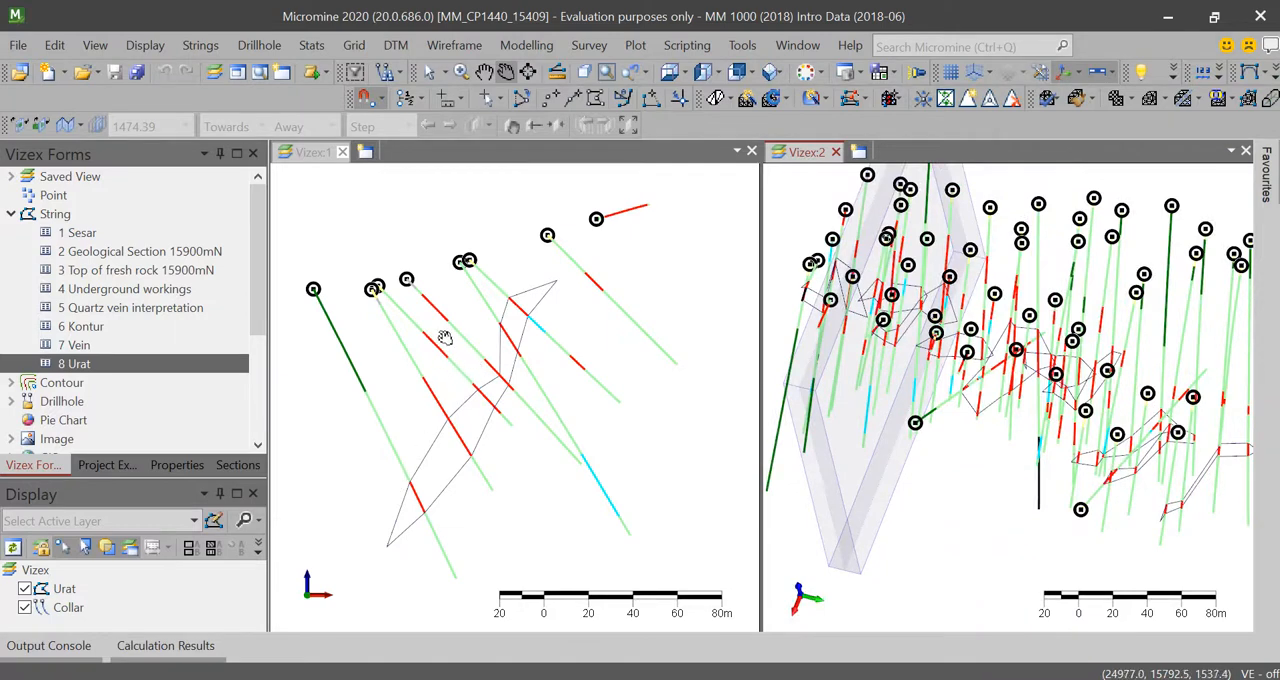
scroll(957, 341, down, 3)
scroll(957, 341, up, 3)
drag(957, 341, 884, 421)
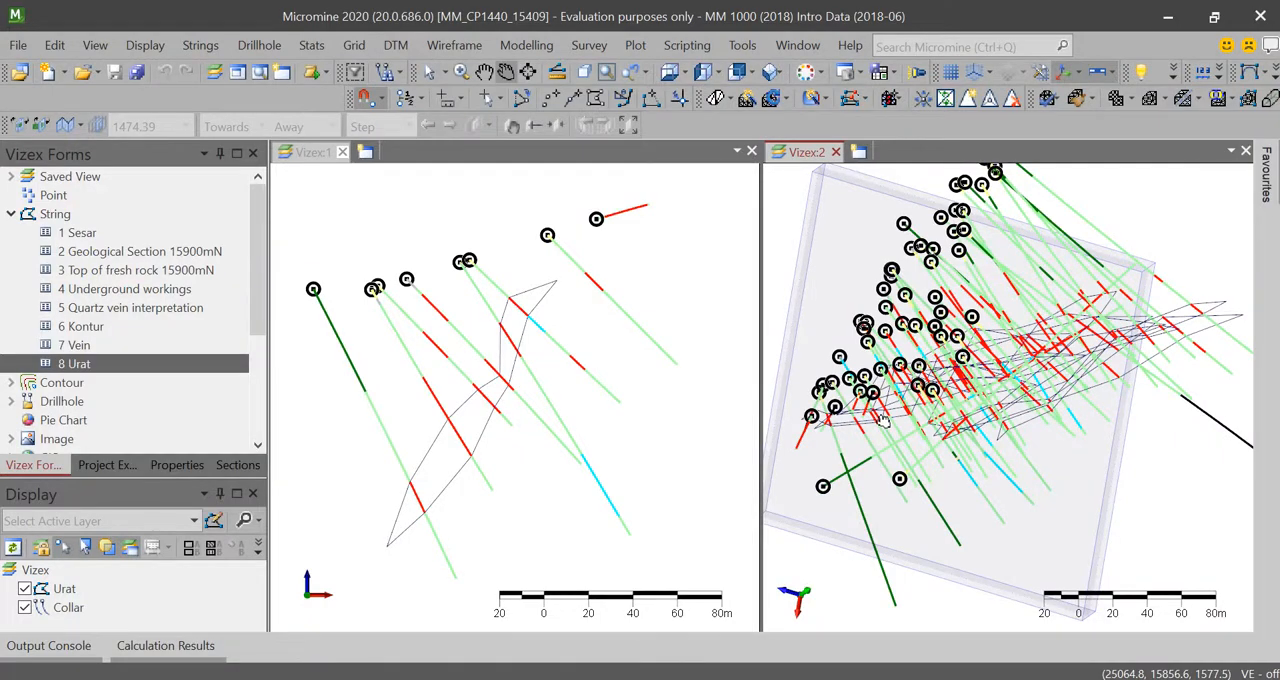
drag(884, 421, 987, 325)
drag(880, 254, 997, 418)
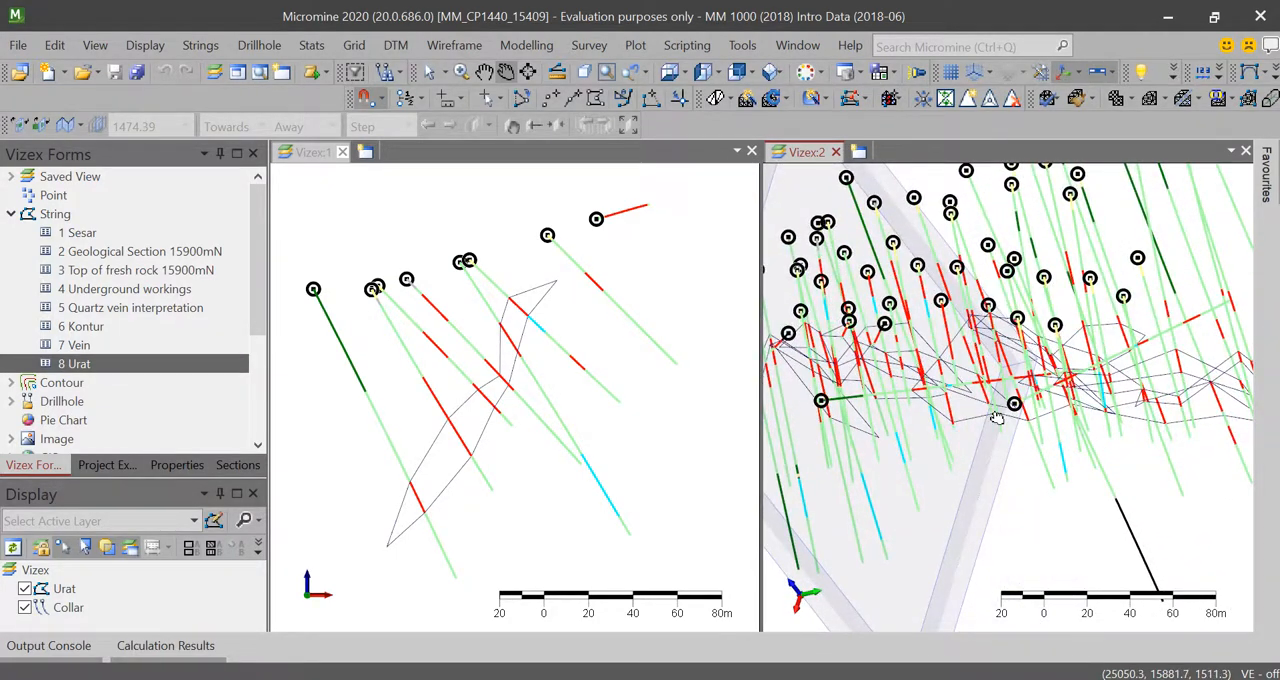
drag(1055, 422, 978, 406)
Step: Hide the Collar drillhole layer so that only the Urat outlines are displayed
scroll(977, 403, down, 4)
scroll(976, 384, up, 2)
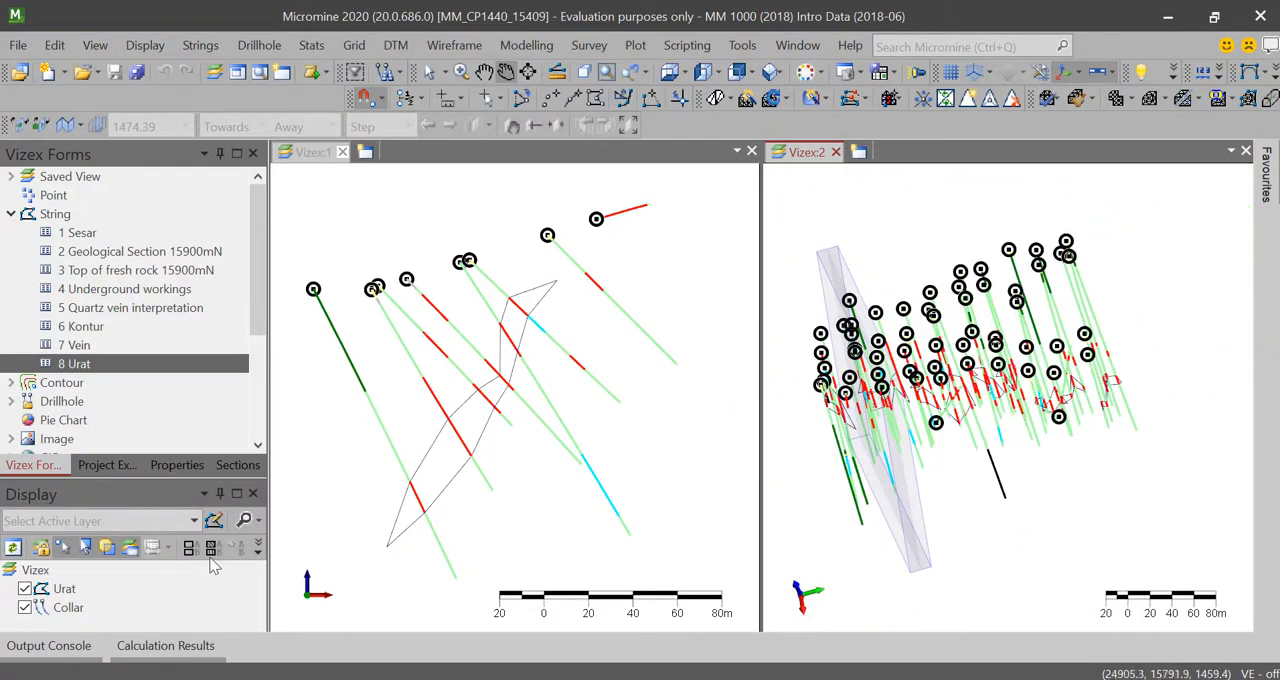
click(24, 608)
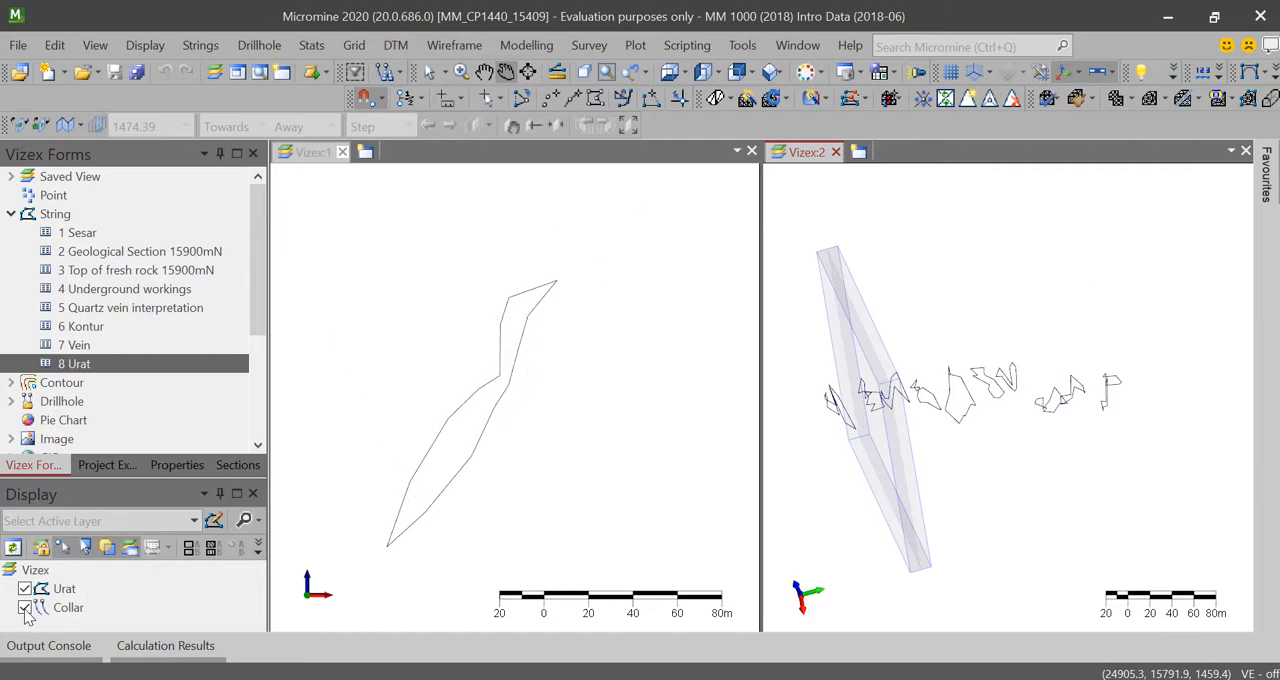
Step: Start building a wireframe between the Urat outlines in Vizex:2 with the Maximum Volume triangulation method
scroll(990, 415, up, 2)
drag(945, 400, 1014, 414)
scroll(978, 377, down, 2)
scroll(989, 394, up, 2)
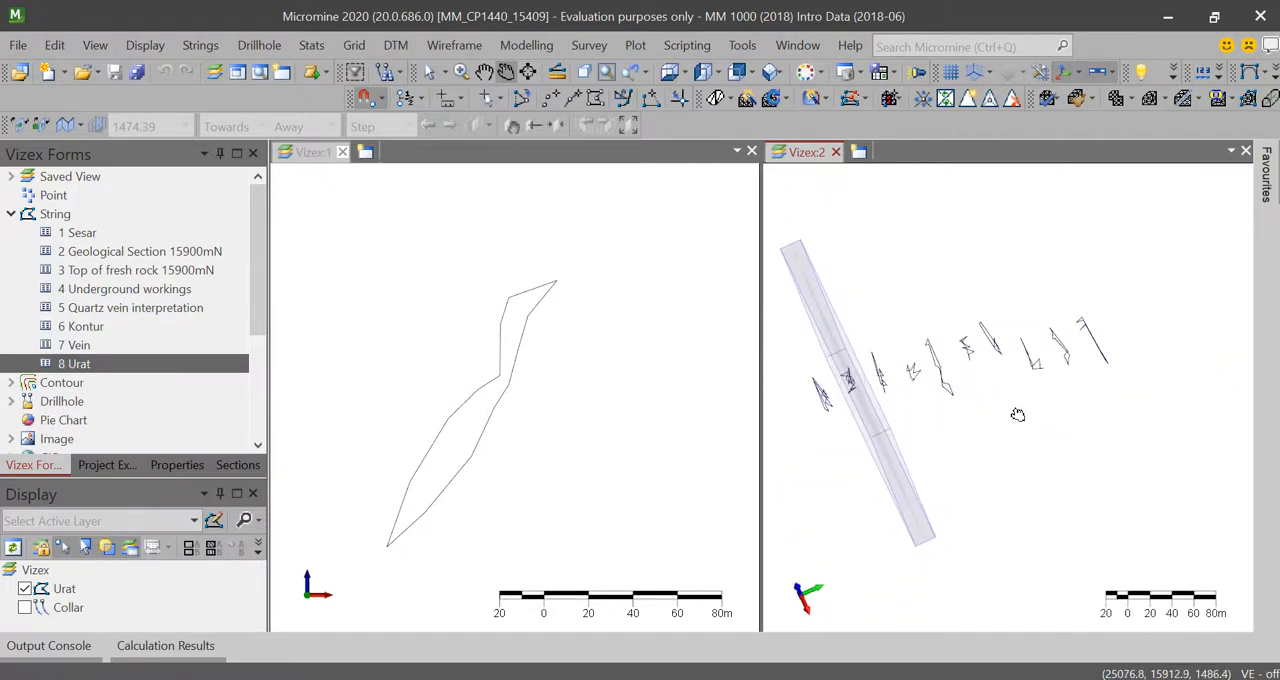
click(730, 103)
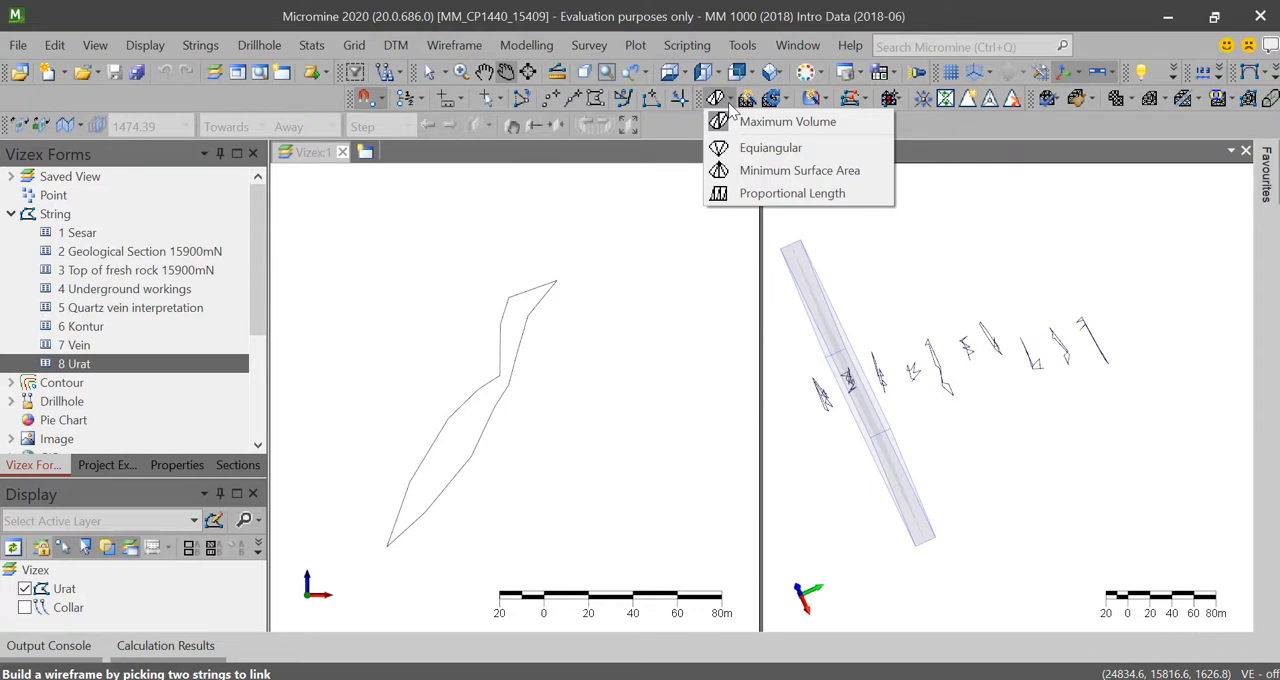
click(730, 104)
click(730, 104)
click(730, 106)
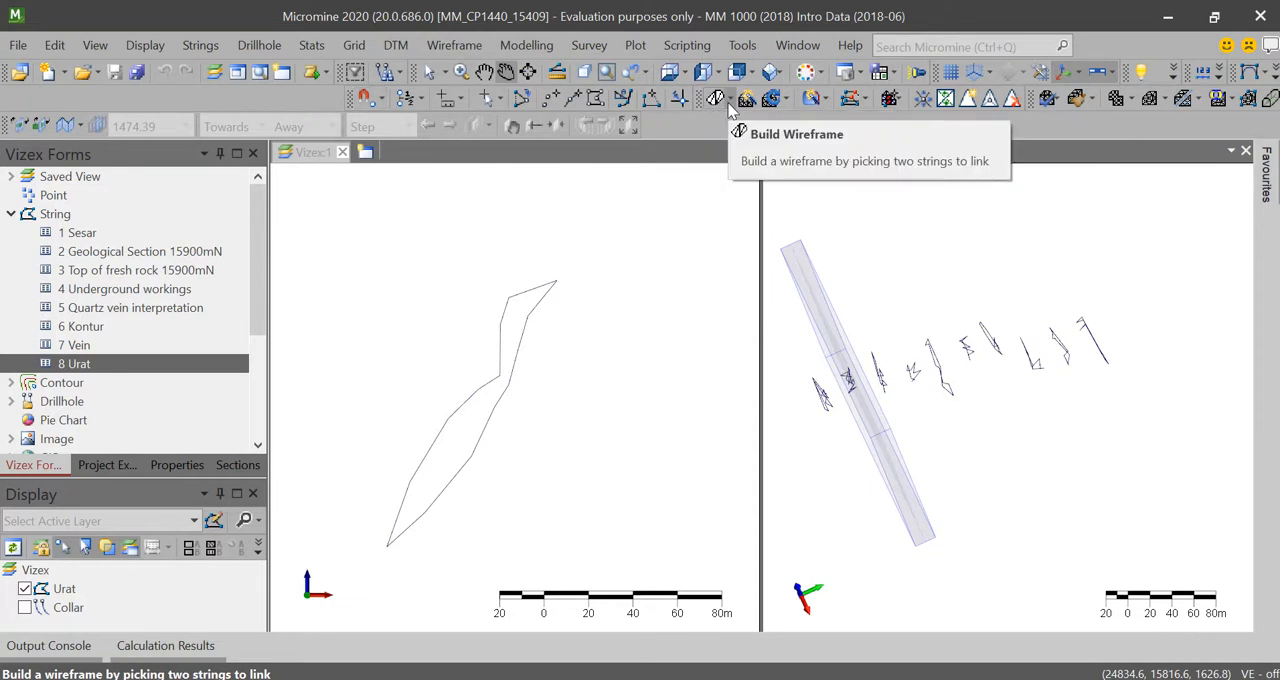
click(730, 106)
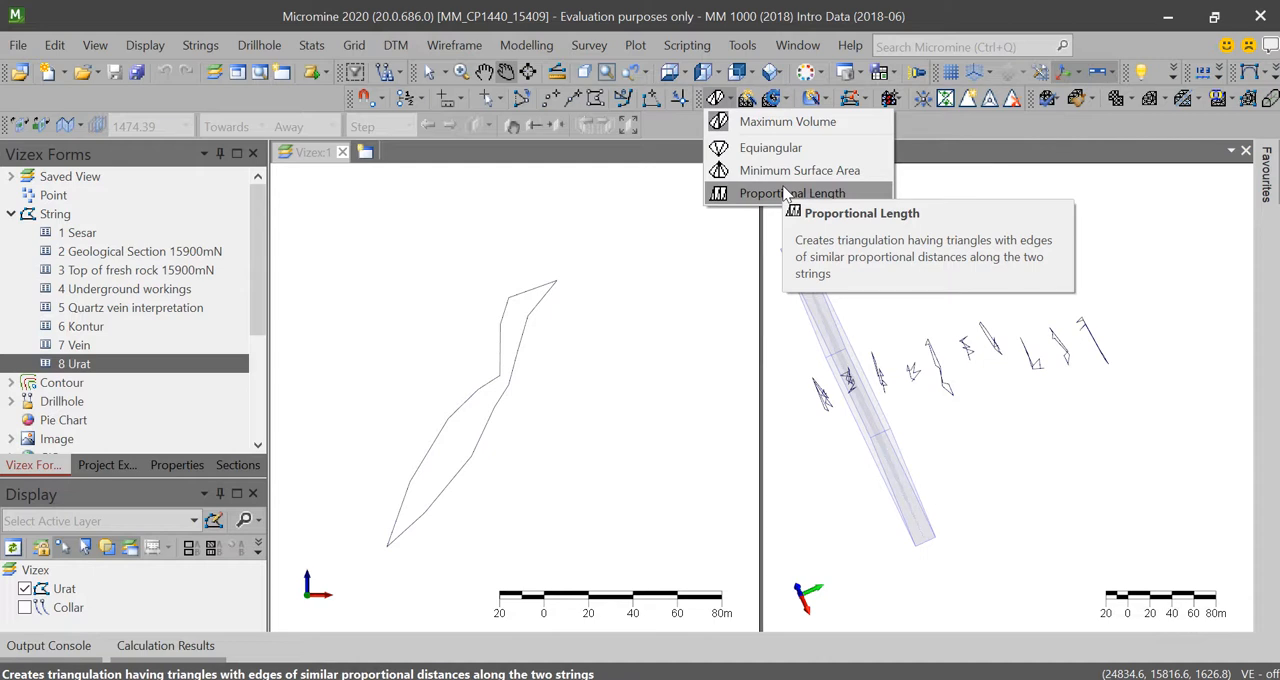
click(786, 122)
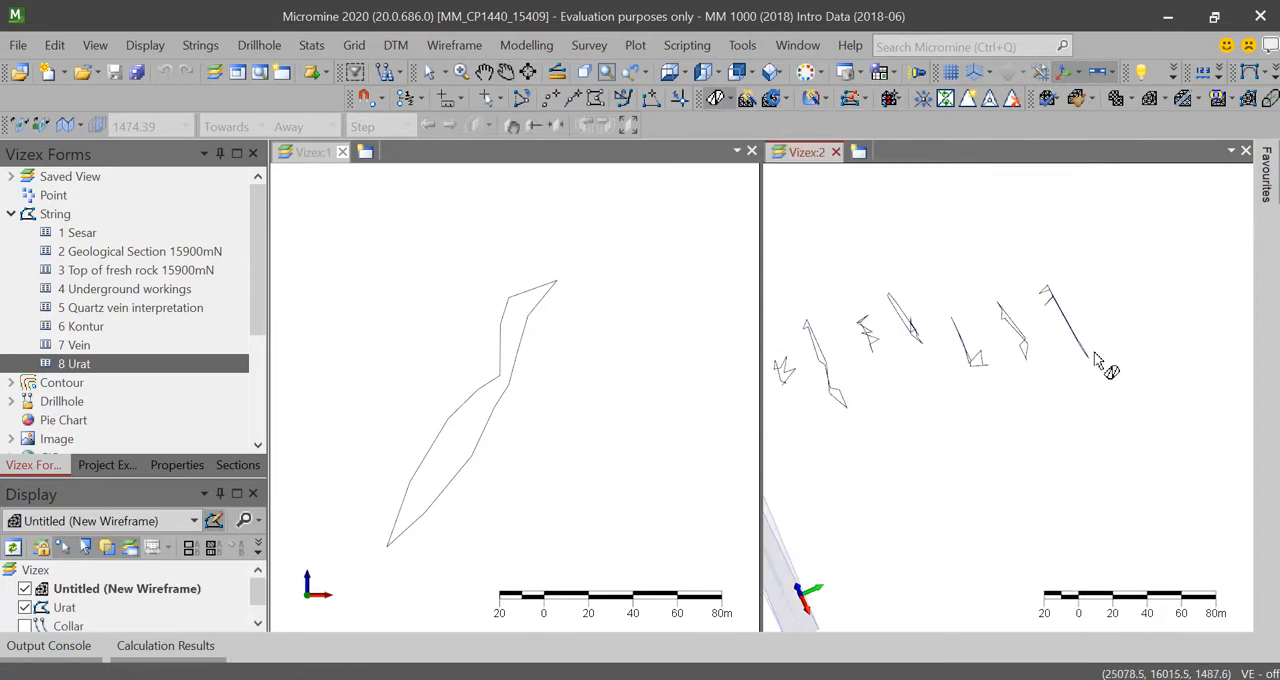
Step: Link the Urat outlines in sequence, from the one farthest from the section plane up to the long outline in the middle
scroll(1063, 345, up, 3)
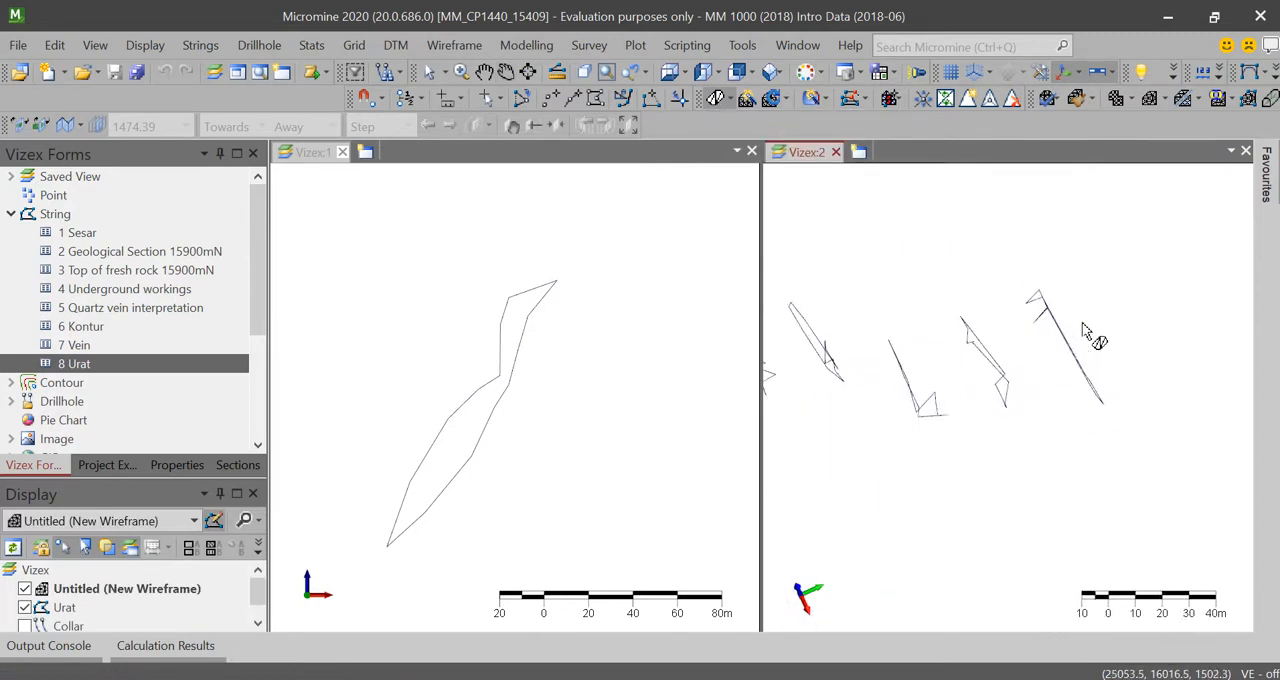
click(1064, 346)
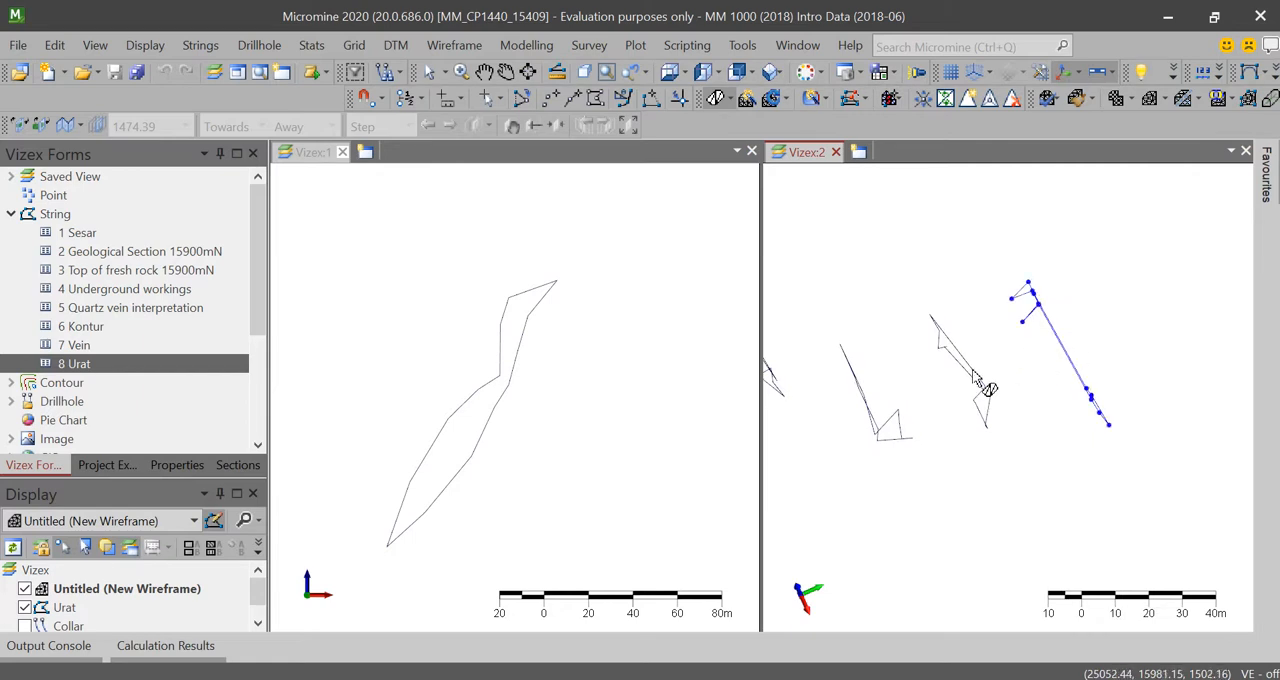
scroll(968, 385, down, 3)
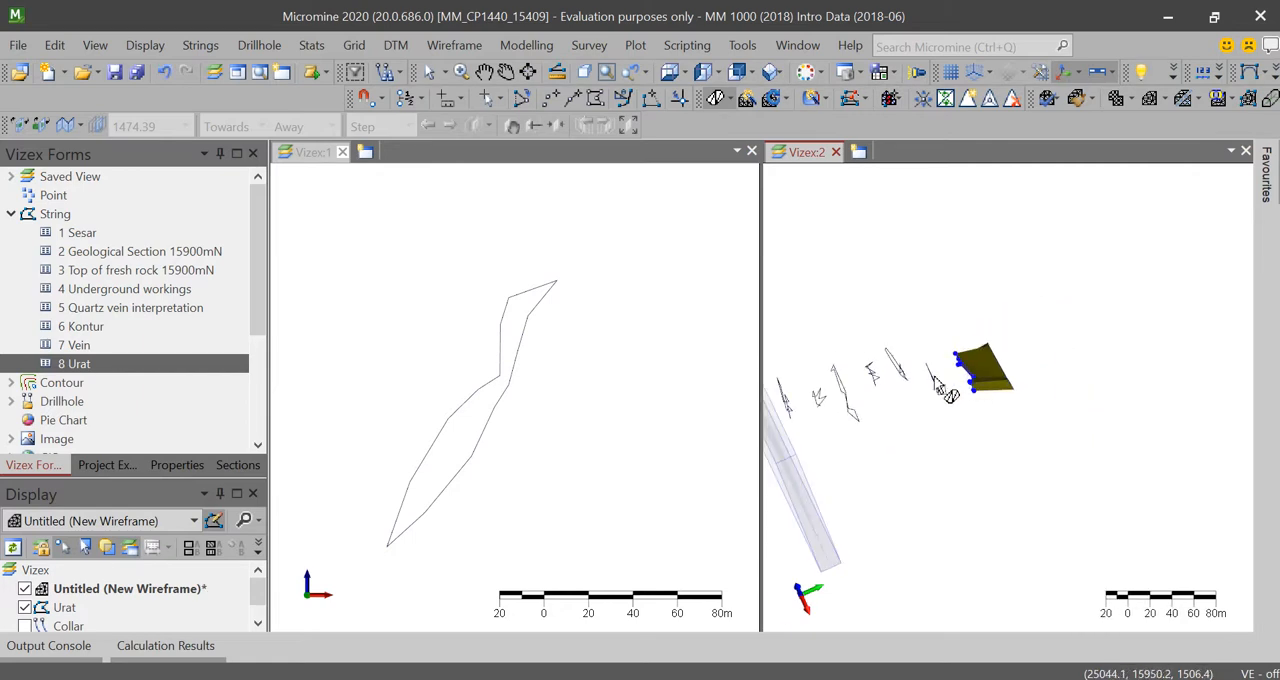
scroll(1081, 349, up, 2)
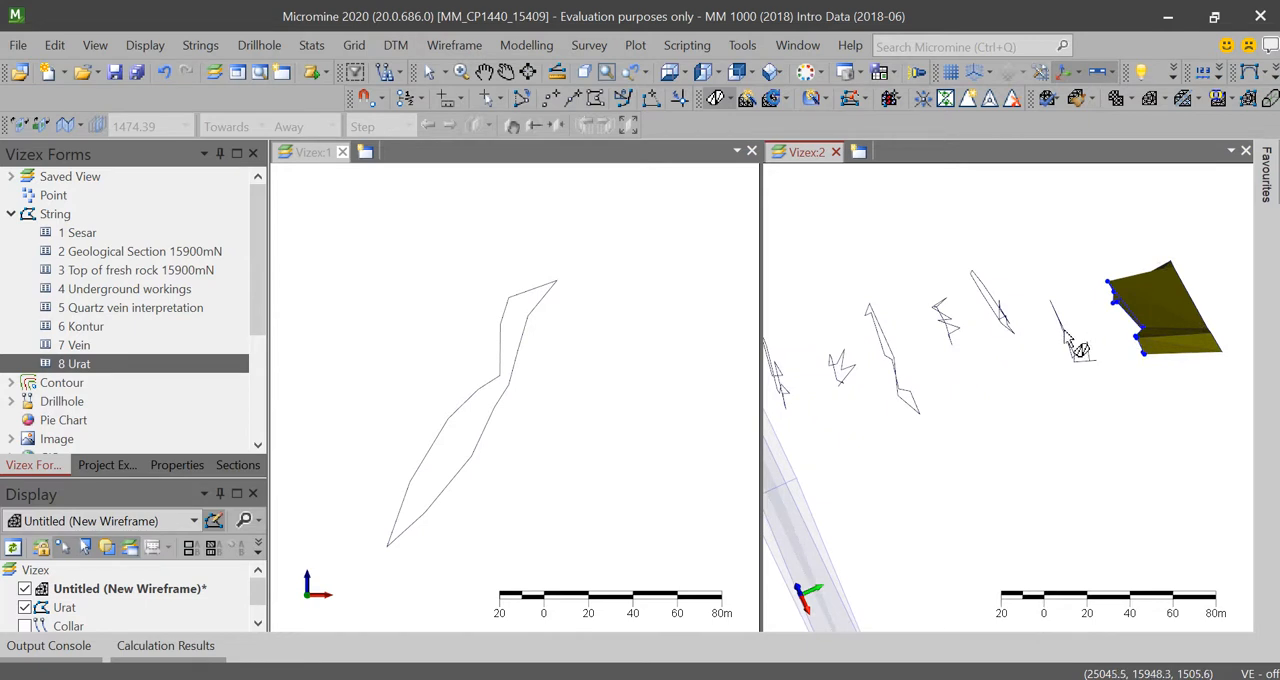
click(1000, 314)
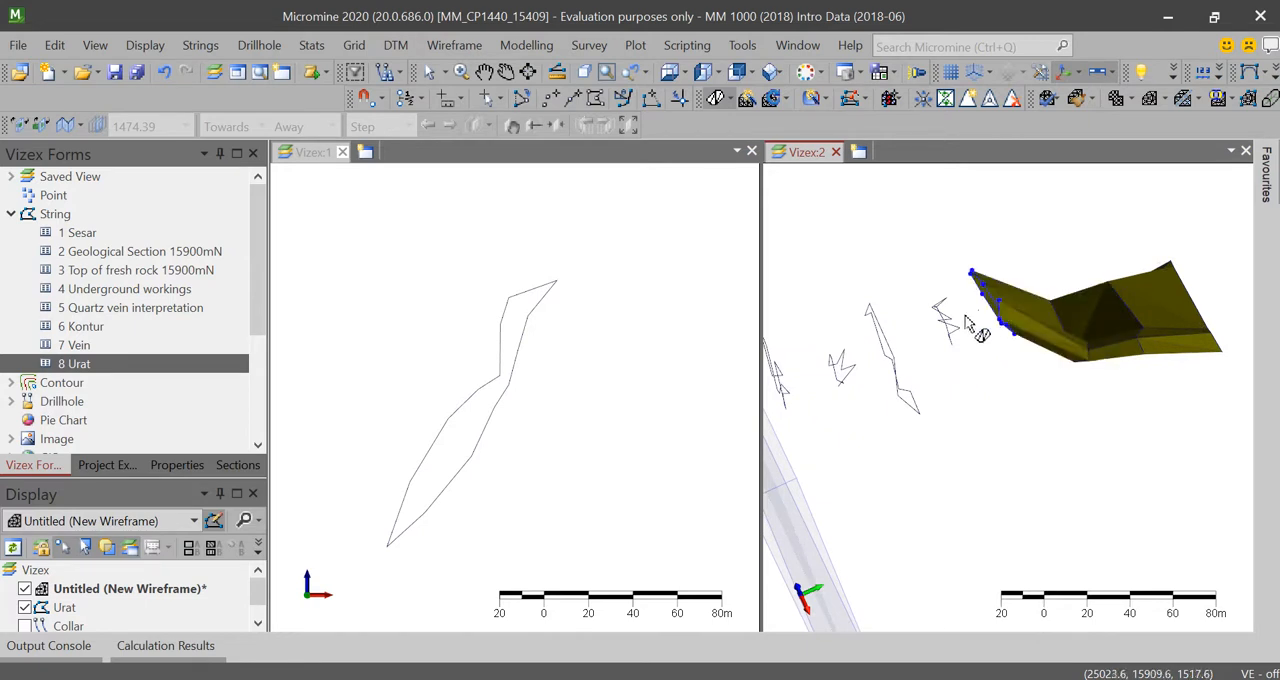
click(892, 362)
scroll(897, 366, up, 1)
scroll(860, 370, down, 3)
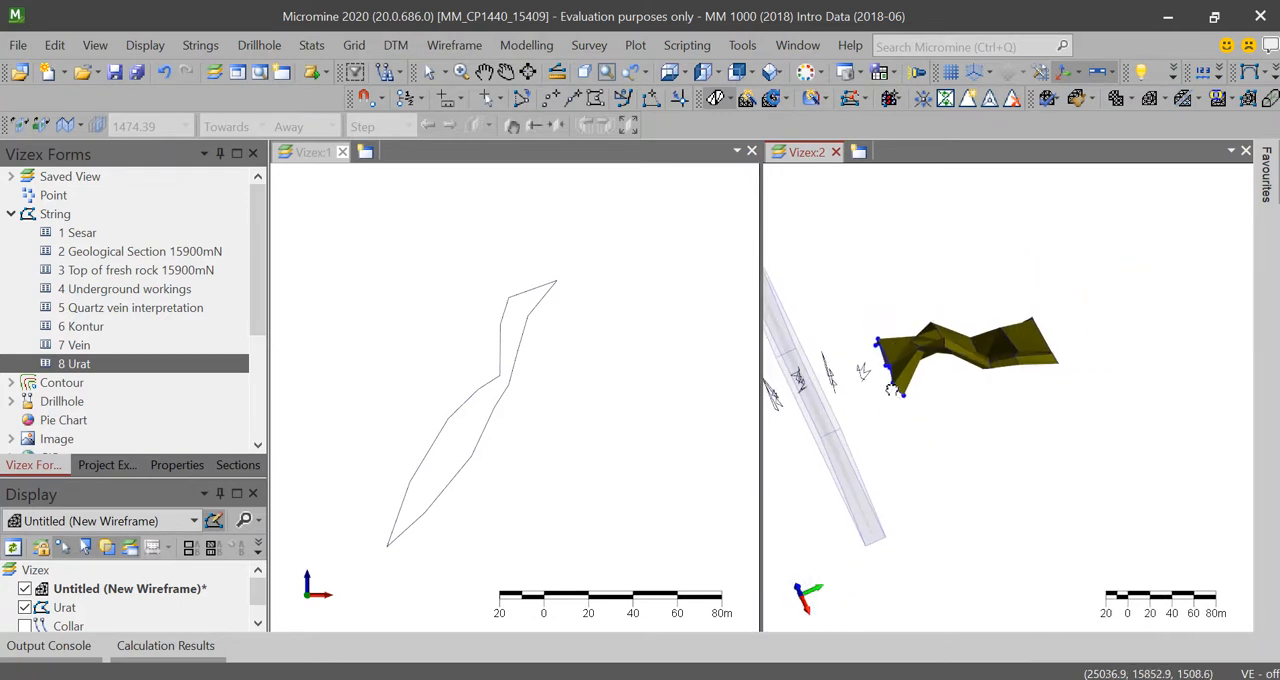
Step: Continue the wireframe from the middle outline through the section plane to the last Urat outline beyond it
scroll(955, 386, up, 2)
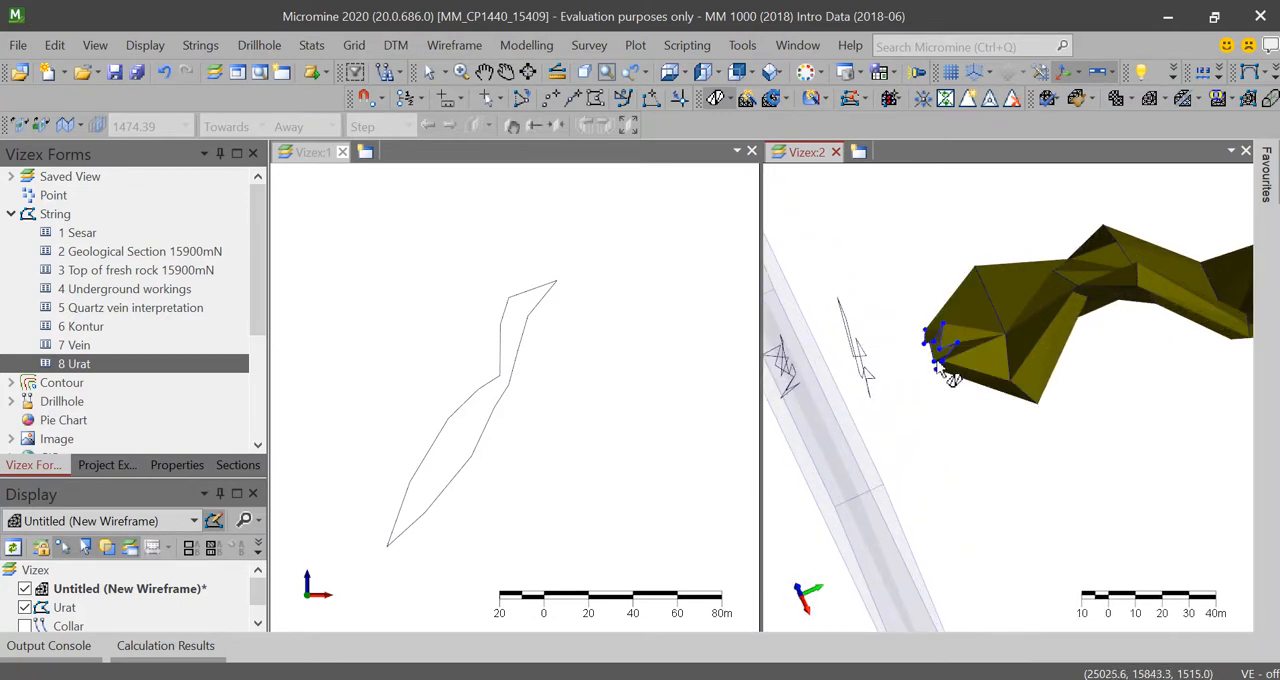
scroll(833, 370, down, 3)
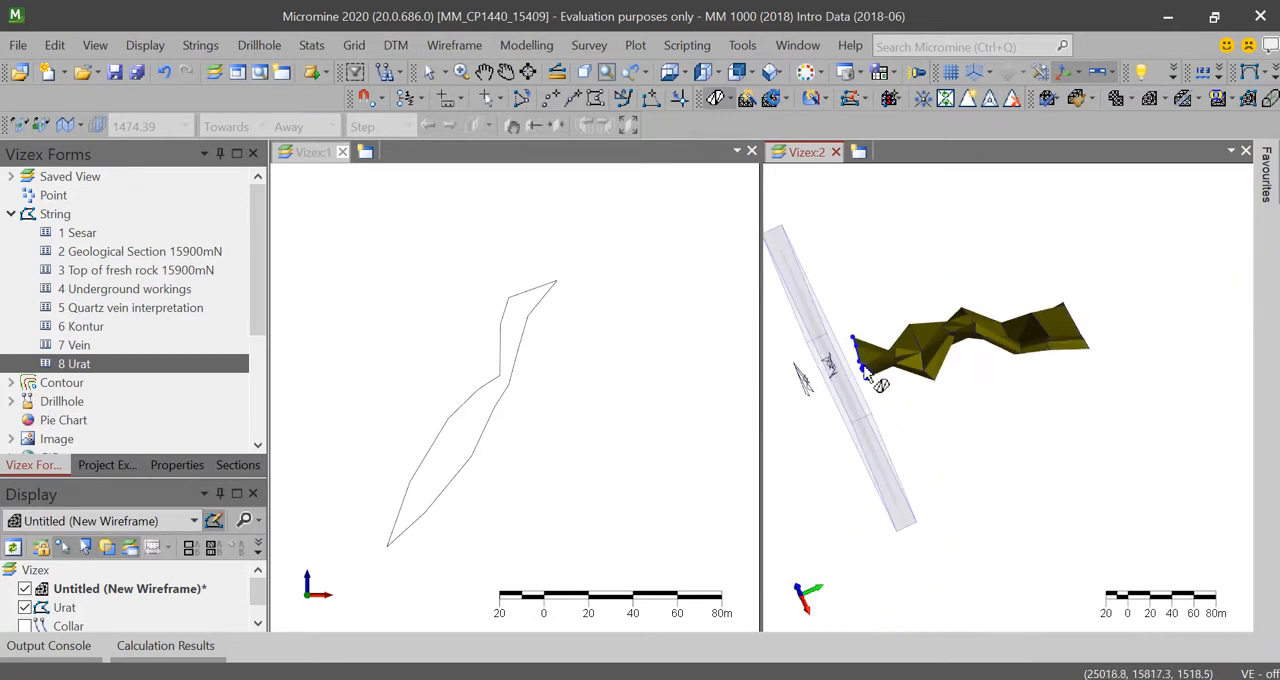
scroll(850, 388, up, 3)
scroll(990, 392, down, 1)
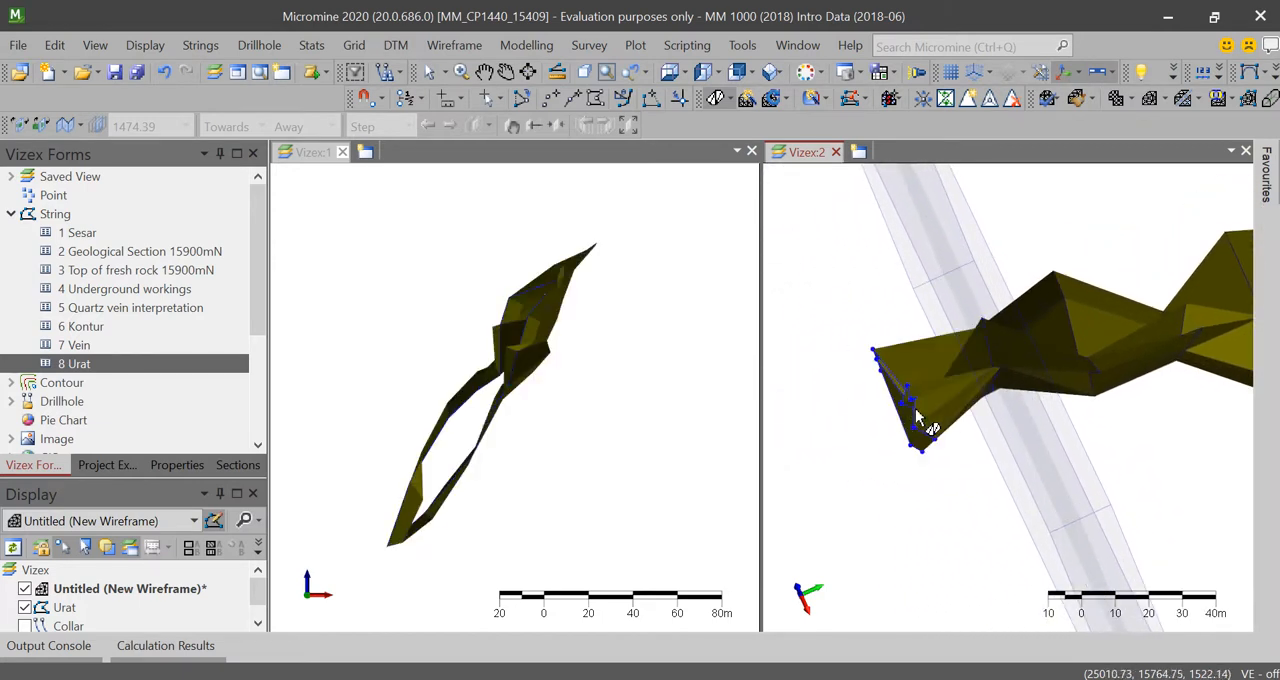
scroll(915, 408, down, 5)
scroll(1050, 385, up, 4)
scroll(1160, 357, down, 2)
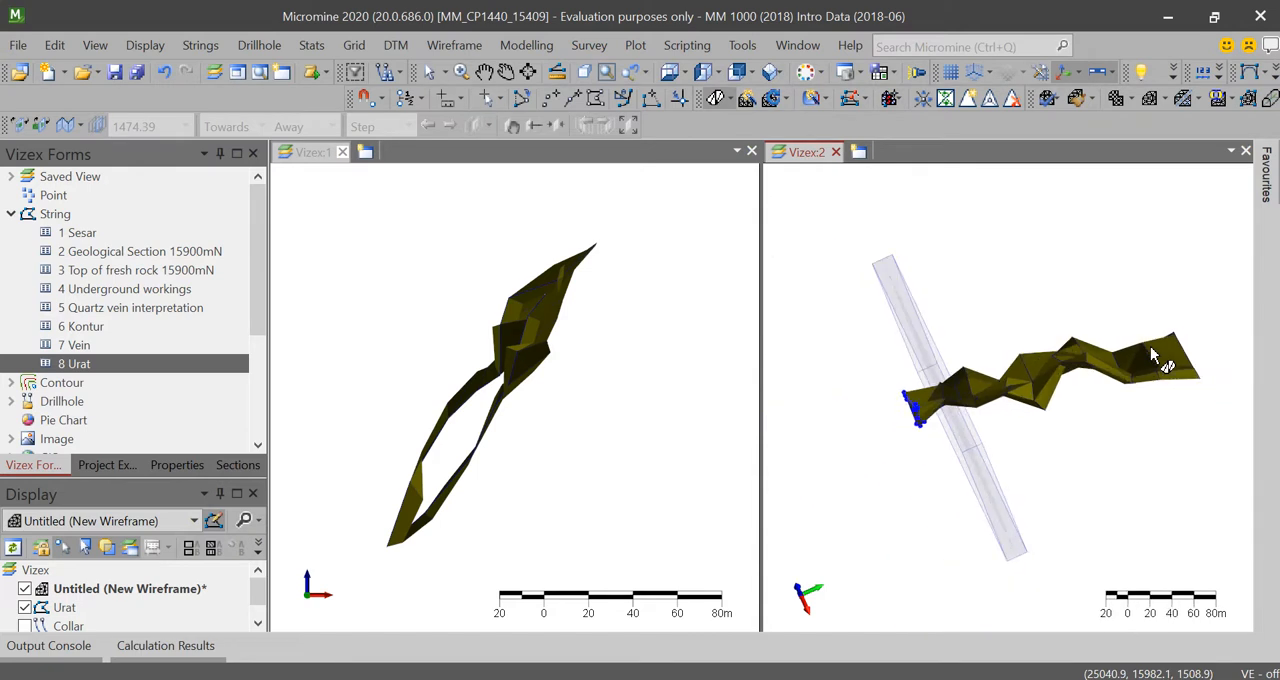
Step: Examine how the wireframe joins the outlines at the end farthest from the section plane
scroll(1160, 357, up, 1)
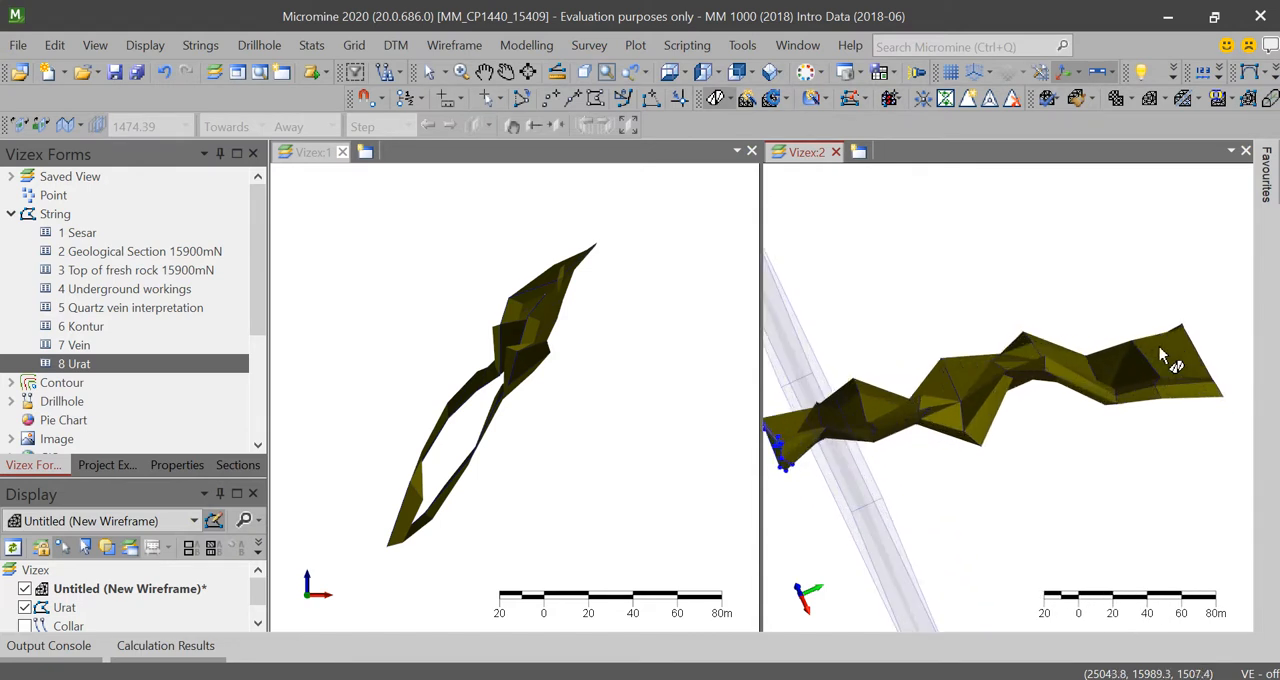
mouse_move(1160, 357)
drag(1160, 357, 1157, 382)
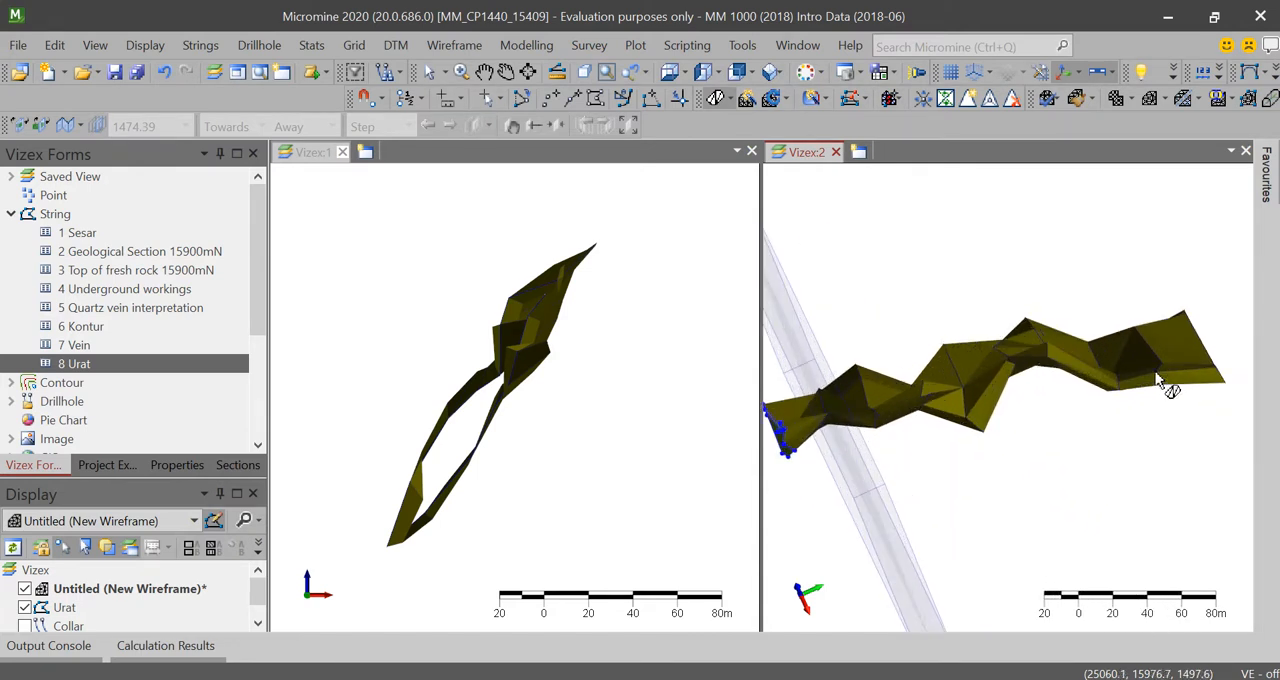
mouse_move(1157, 382)
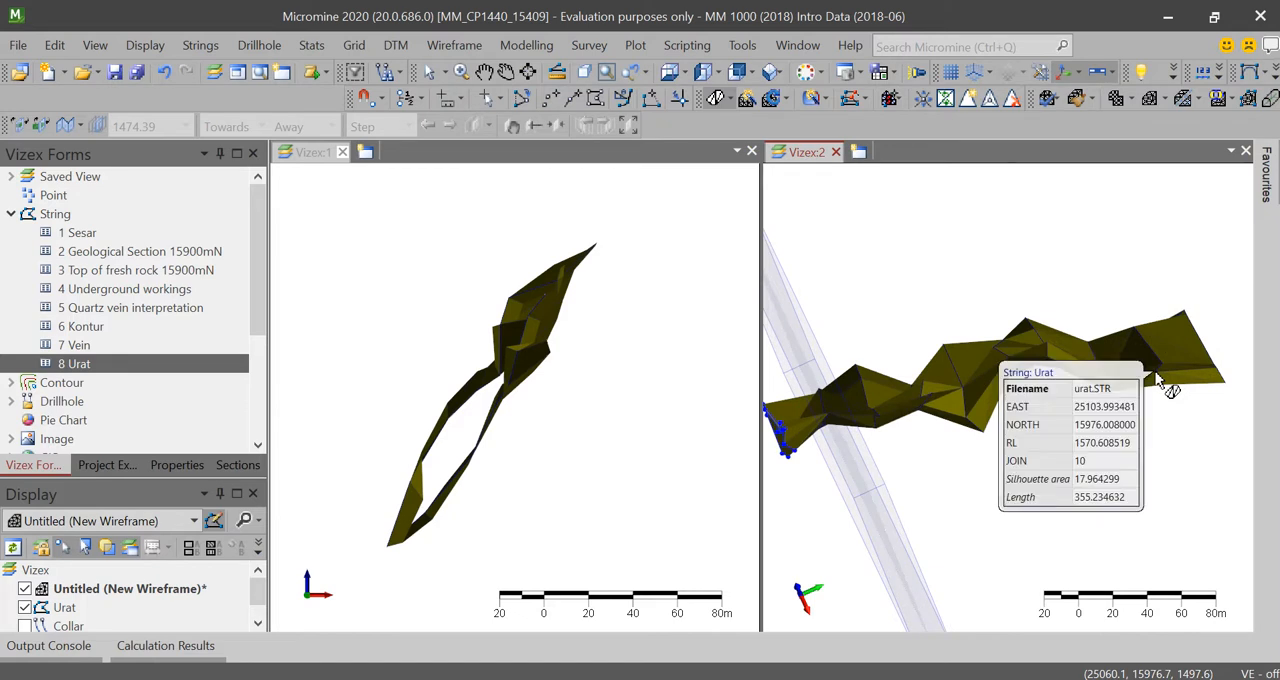
drag(1073, 360, 1072, 372)
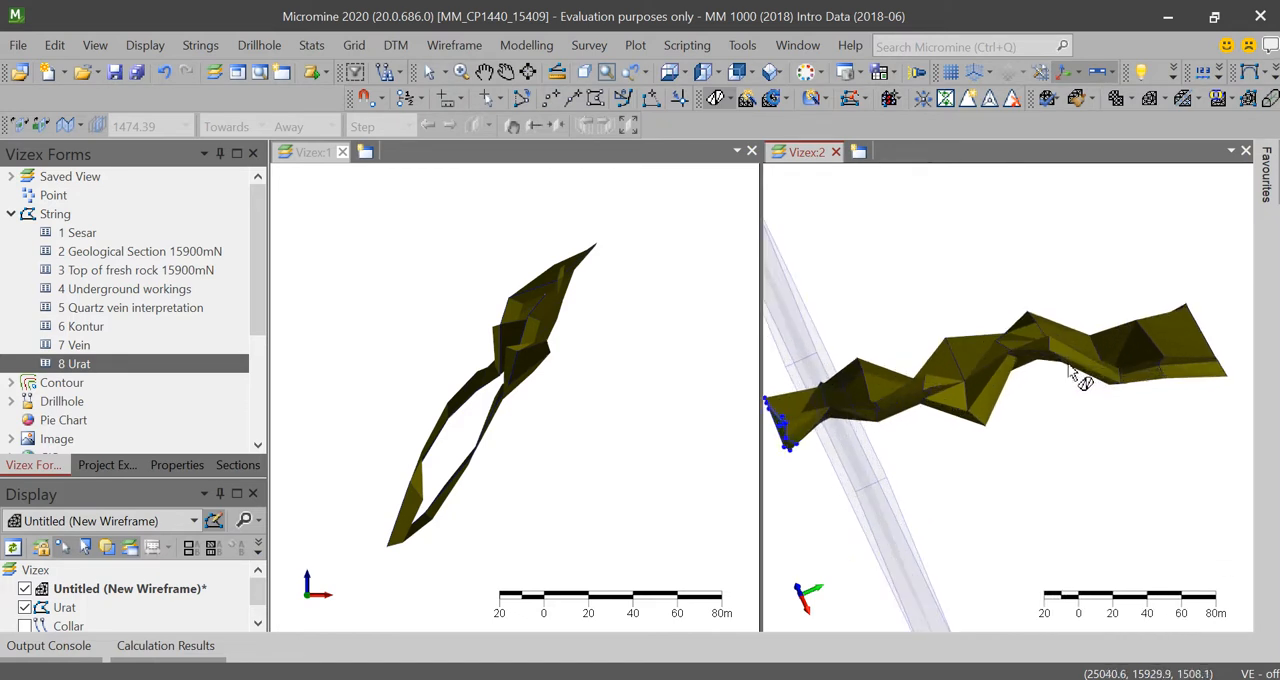
mouse_move(1072, 370)
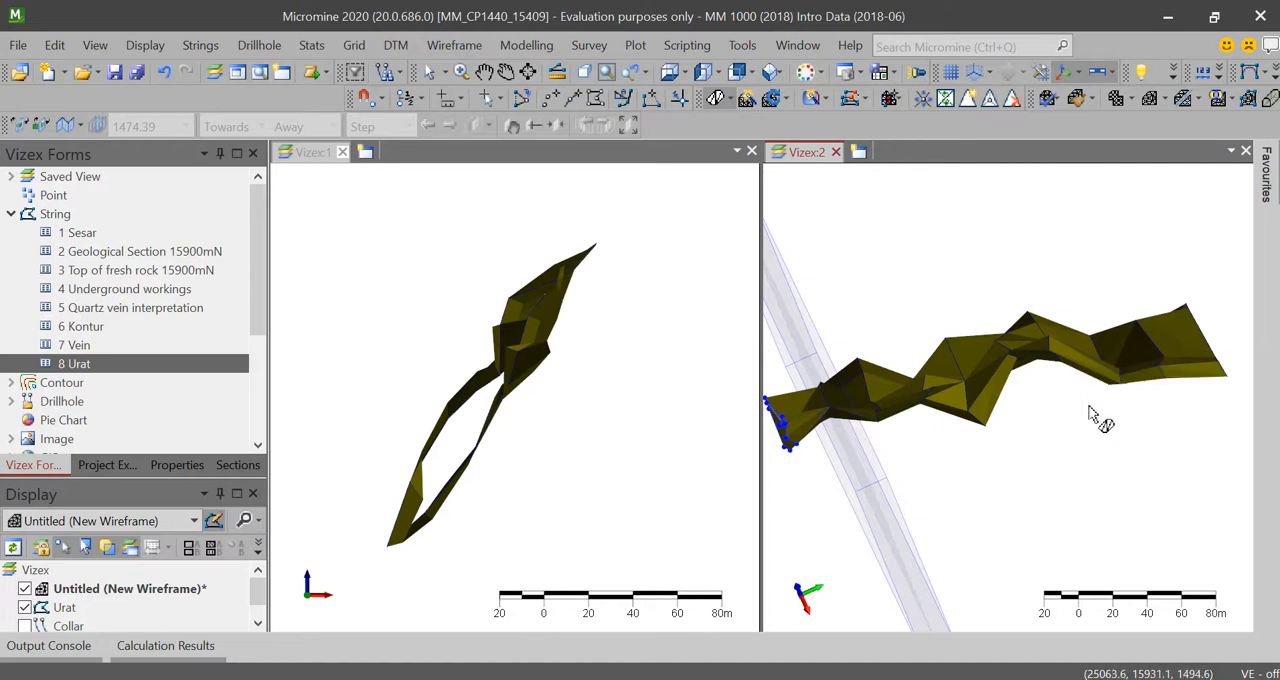
Step: Examine the new wireframe along its whole length and check both of its ends in Vizex:2
scroll(1074, 430, down, 1)
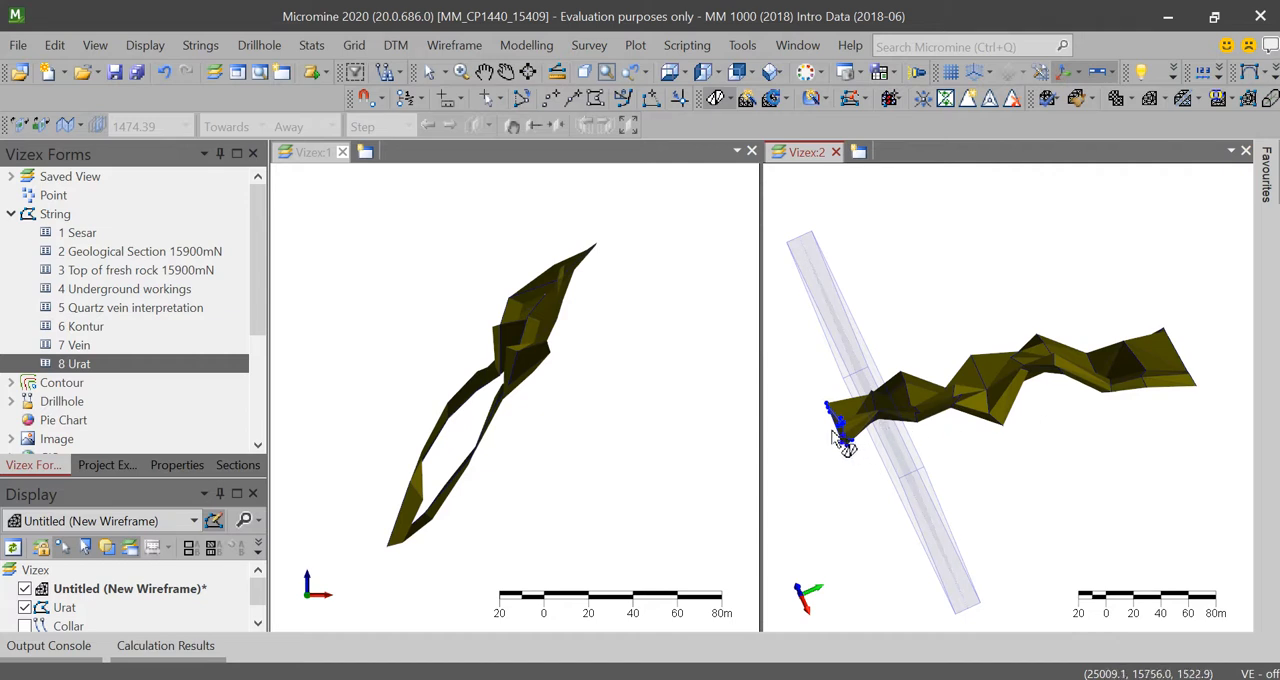
scroll(845, 430, up, 2)
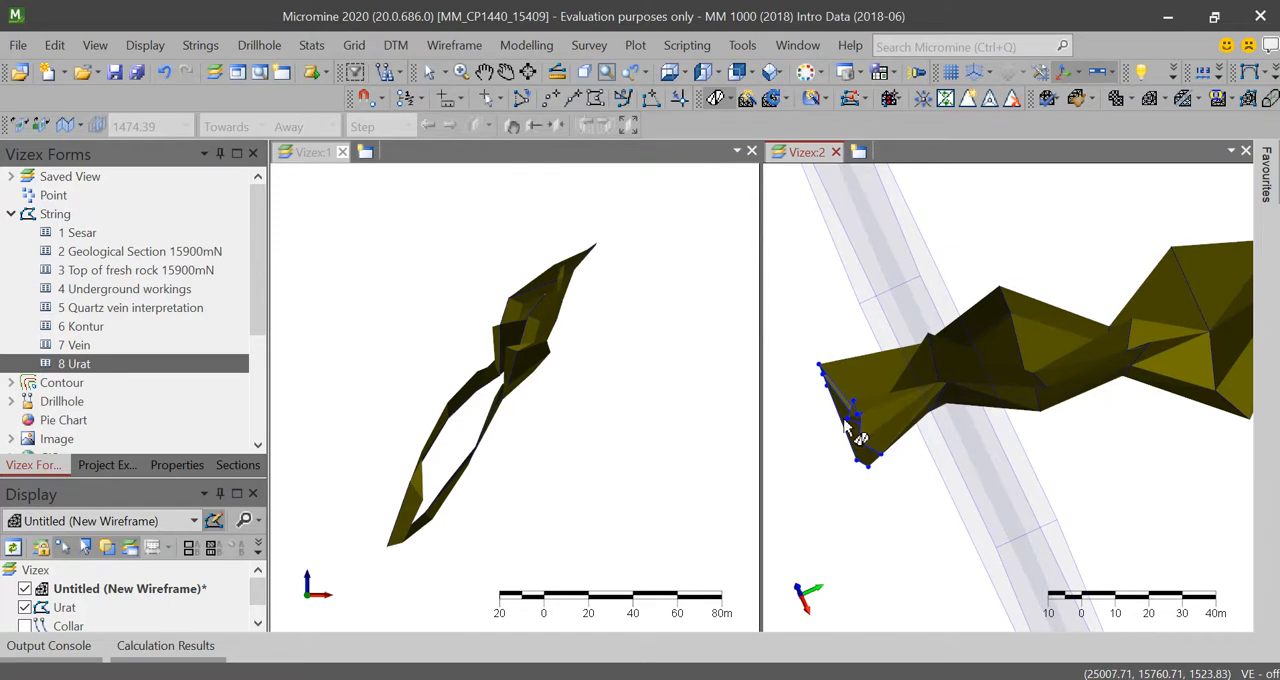
scroll(845, 430, down, 1)
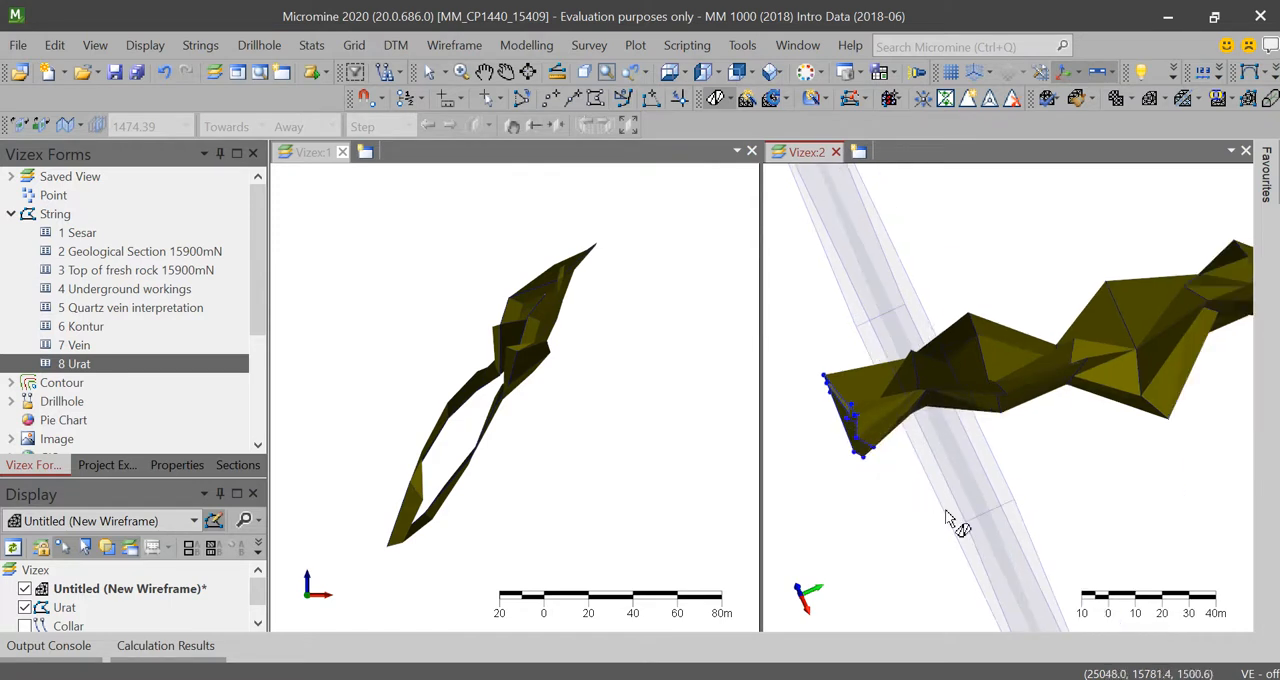
scroll(1108, 486, down, 3)
scroll(1146, 434, up, 2)
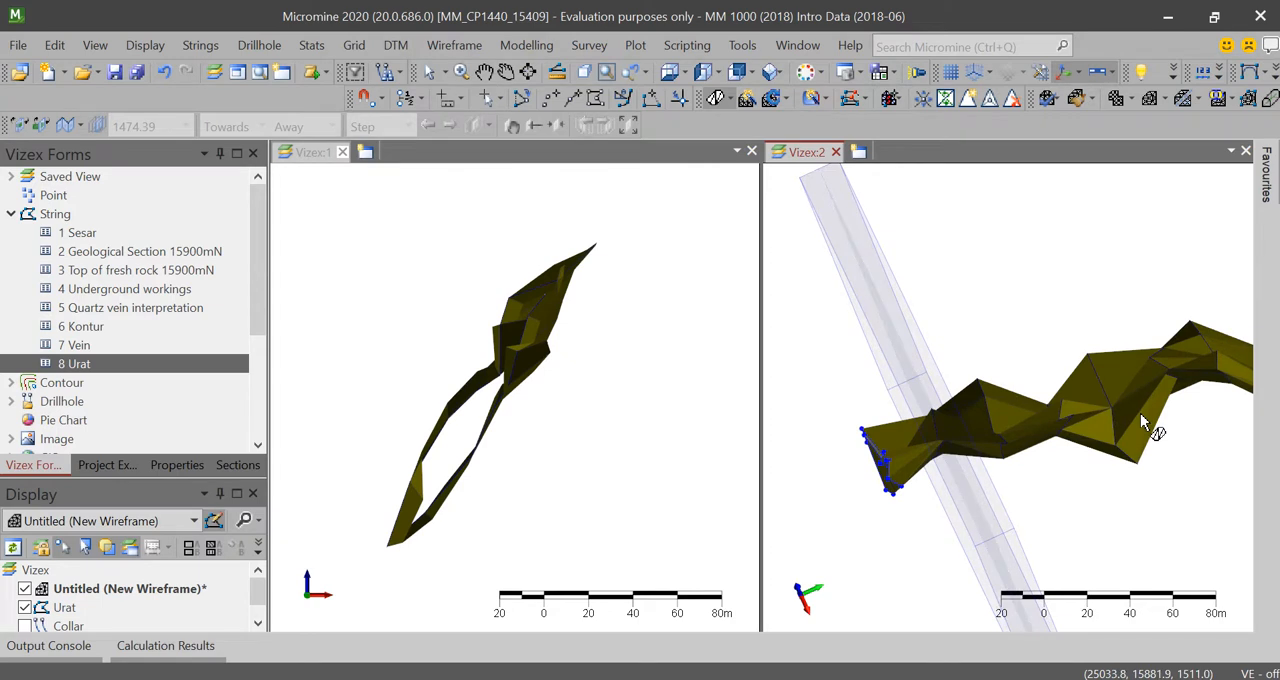
mouse_move(1141, 419)
scroll(960, 520, down, 2)
scroll(963, 486, up, 3)
scroll(1006, 471, down, 2)
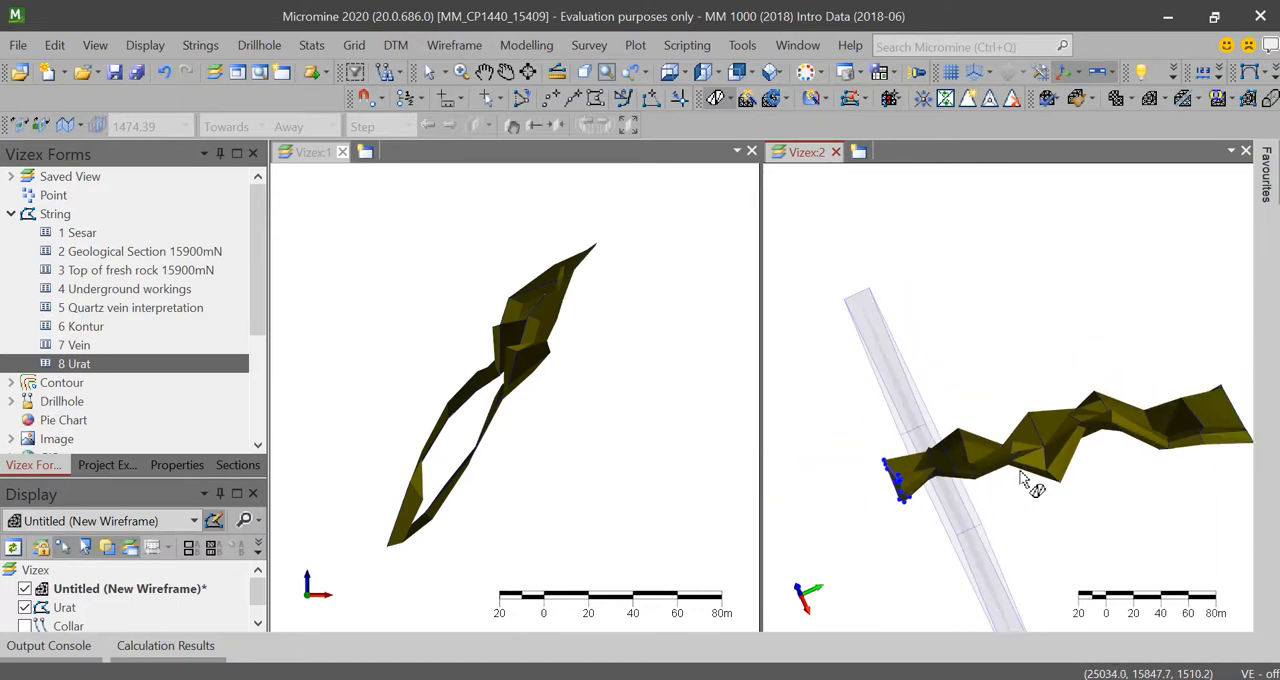
scroll(995, 405, up, 2)
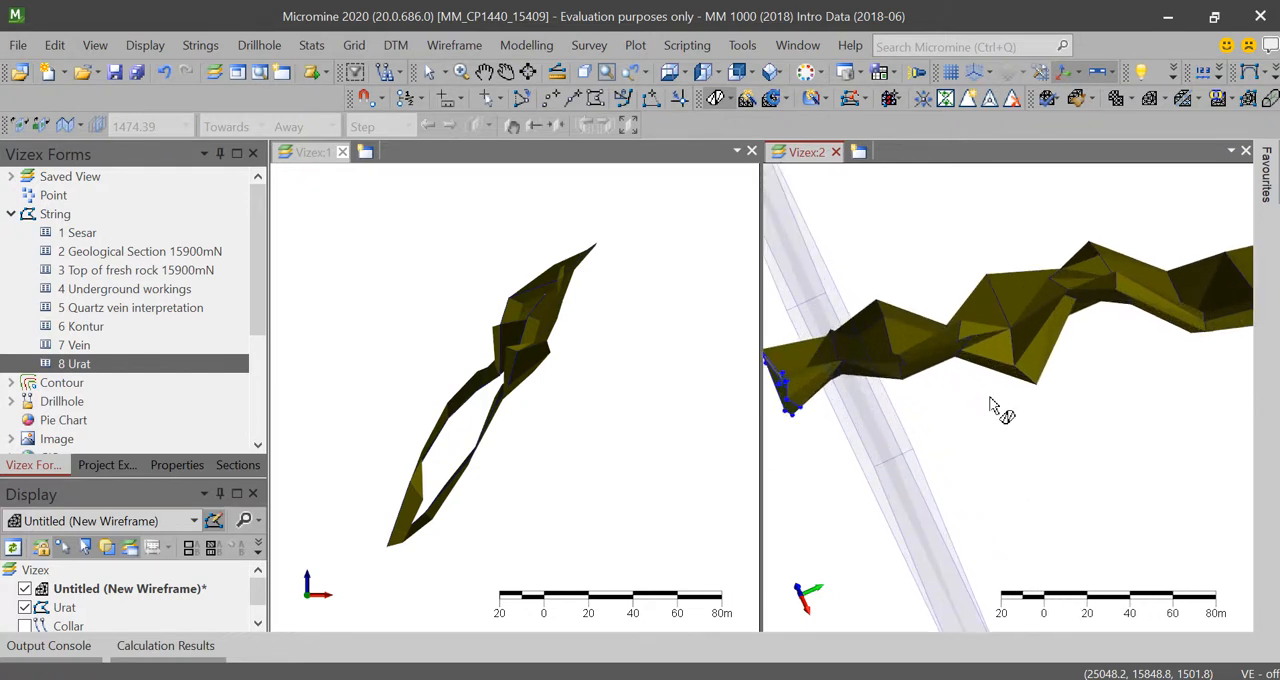
scroll(995, 405, down, 1)
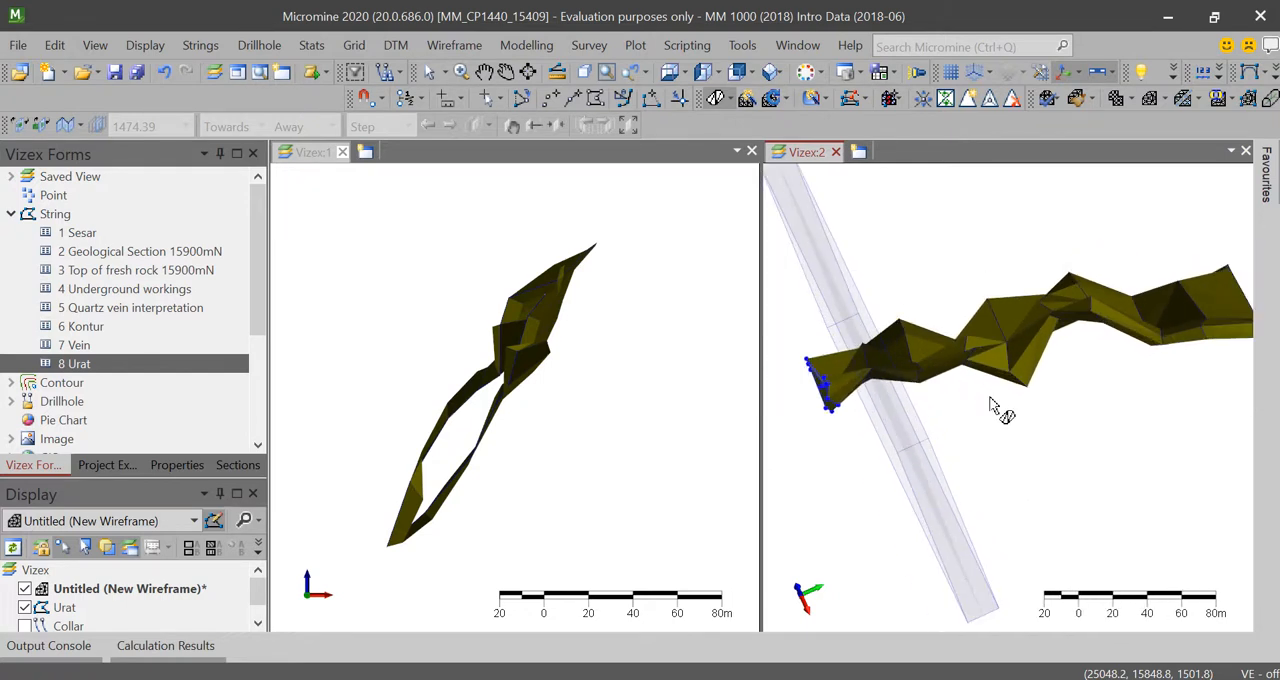
scroll(1055, 345, down, 1)
scroll(1050, 340, up, 1)
mouse_move(1047, 336)
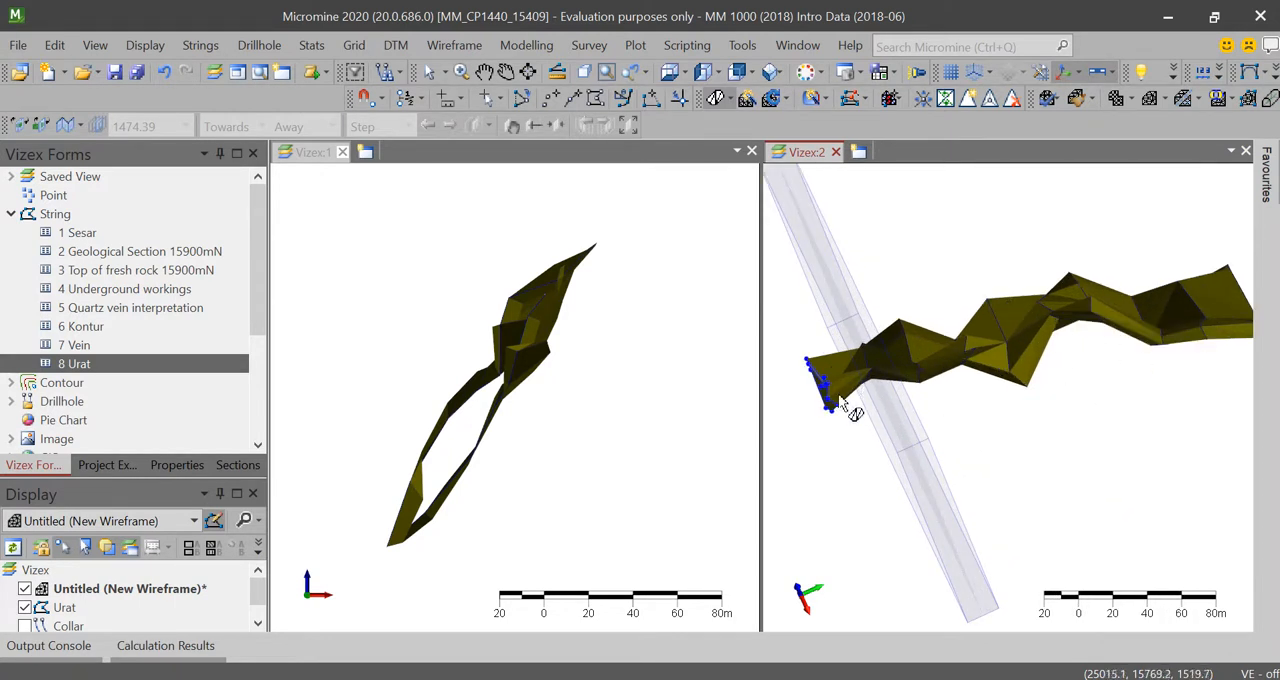
middle_drag(1224, 288, 1205, 298)
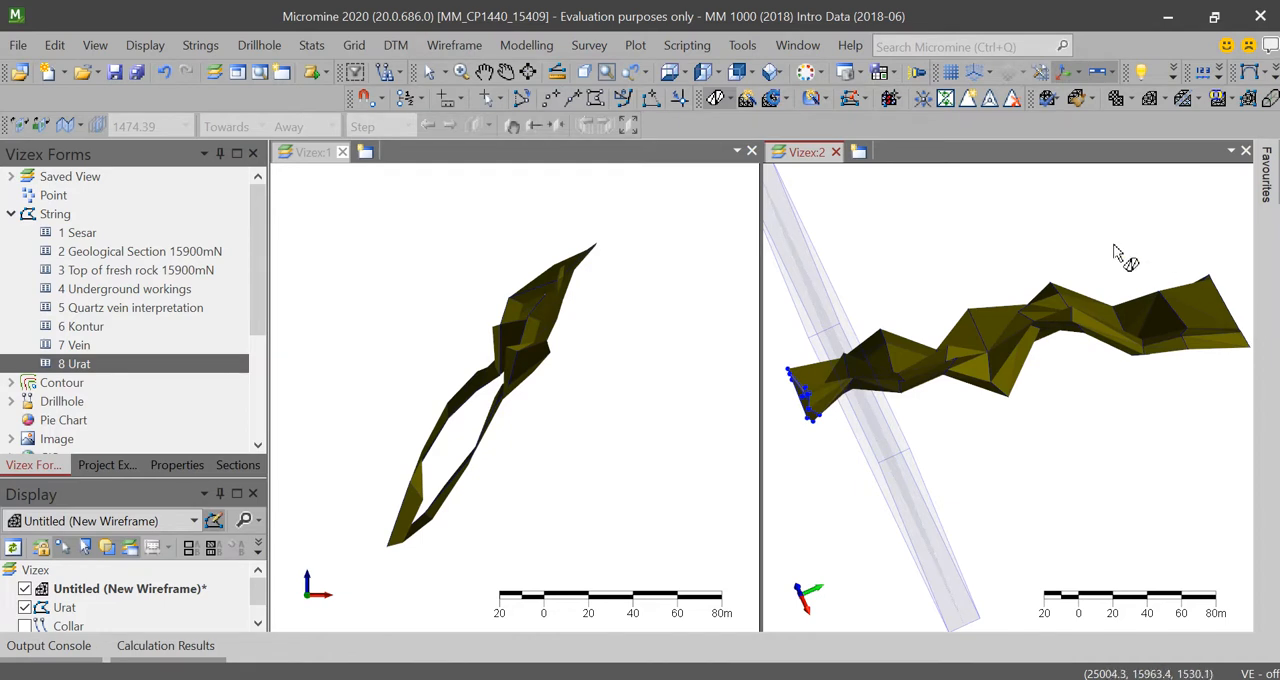
Step: Review the Close To Point modes Perpendicular Distance, XYZ Components and Azimuth/Inclination/Distance, and close the settings without applying them
click(830, 97)
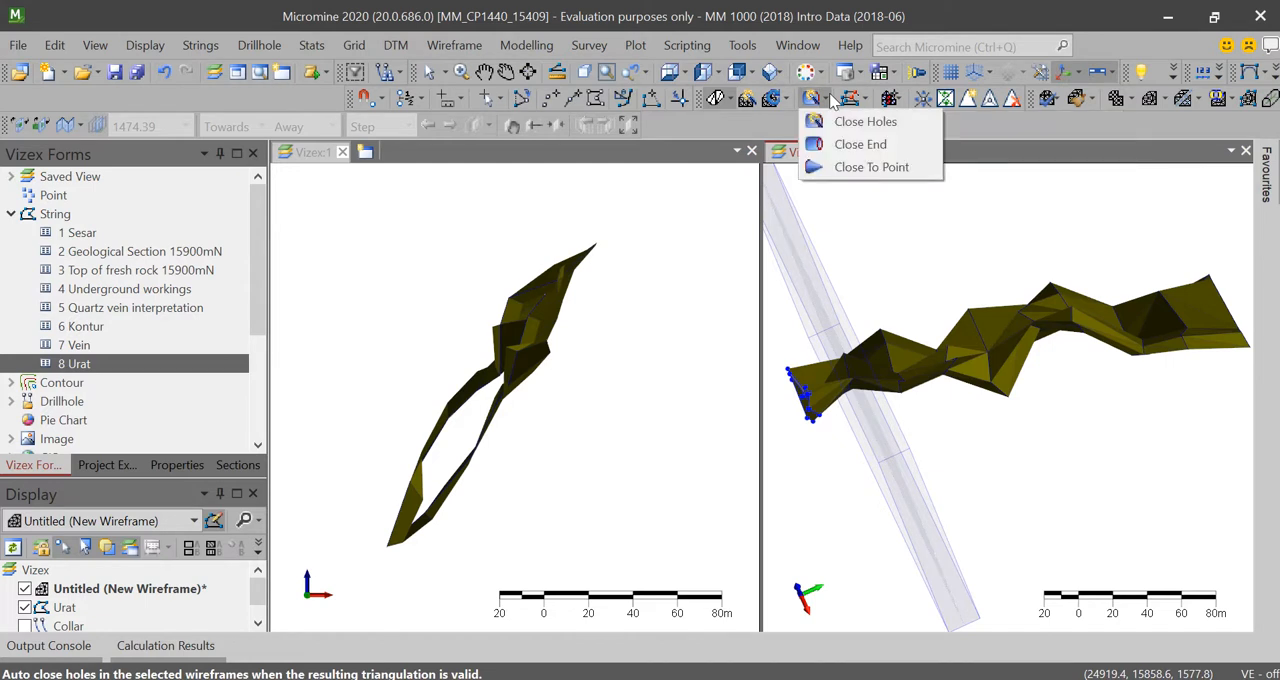
click(893, 168)
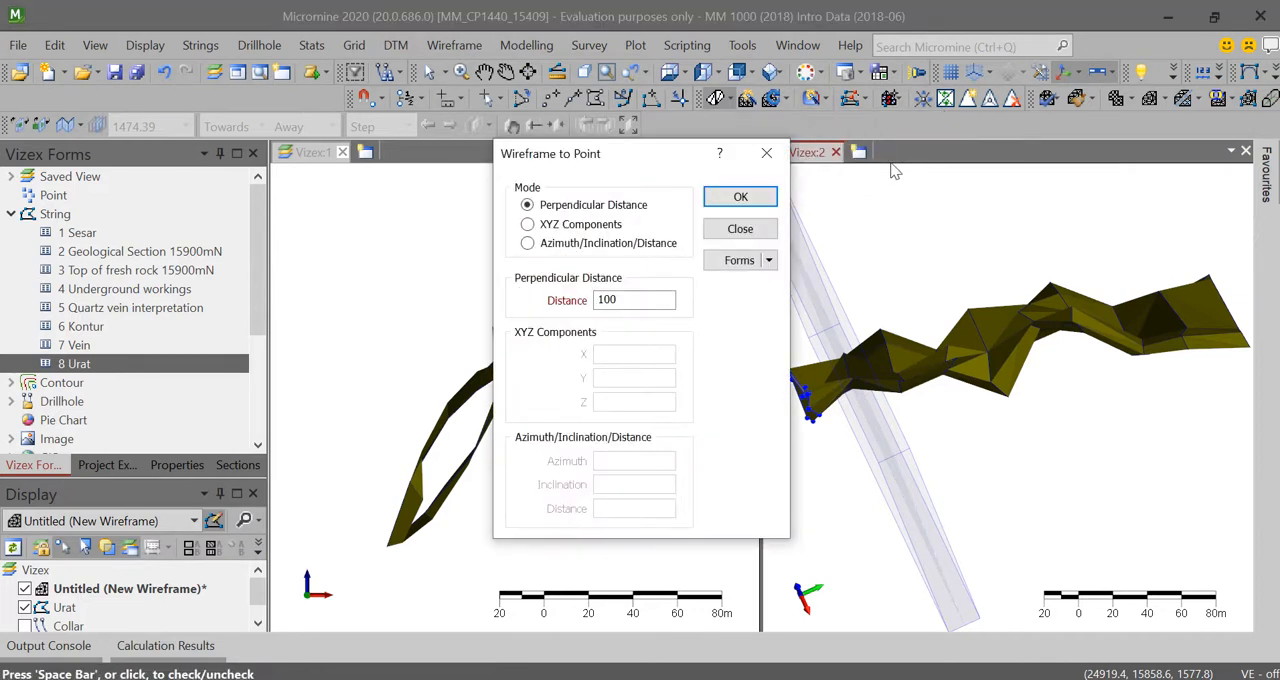
click(604, 228)
click(594, 206)
click(603, 228)
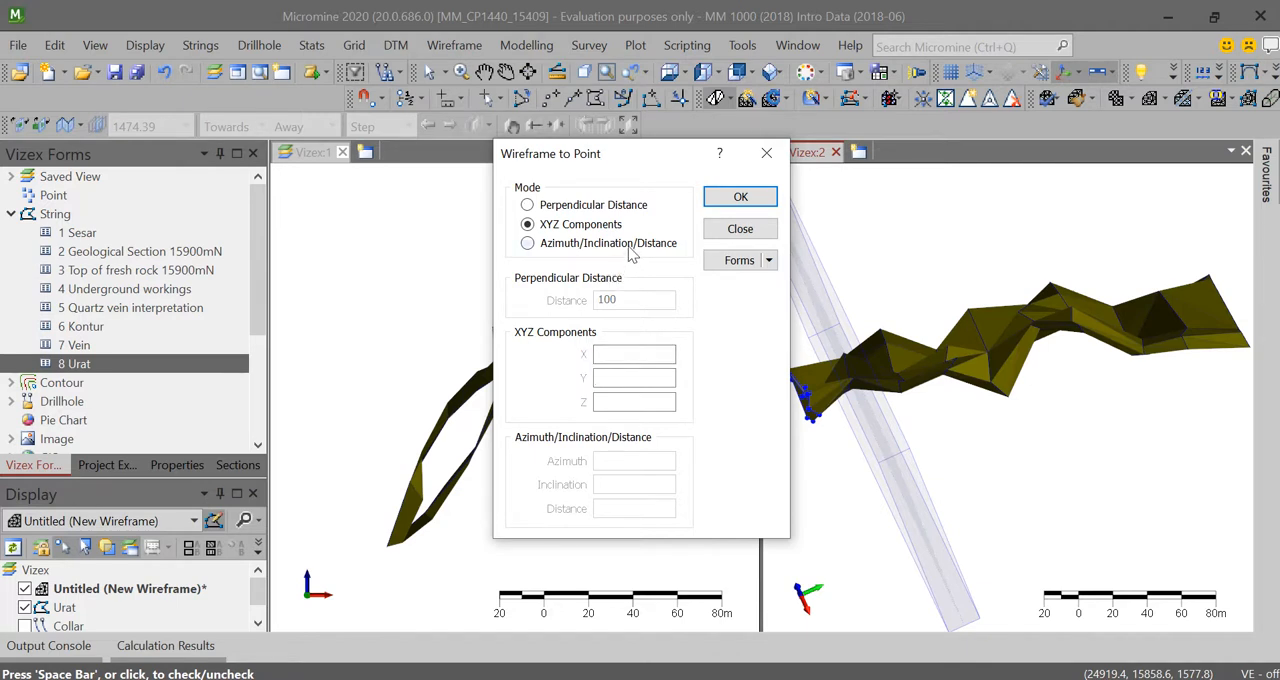
click(630, 253)
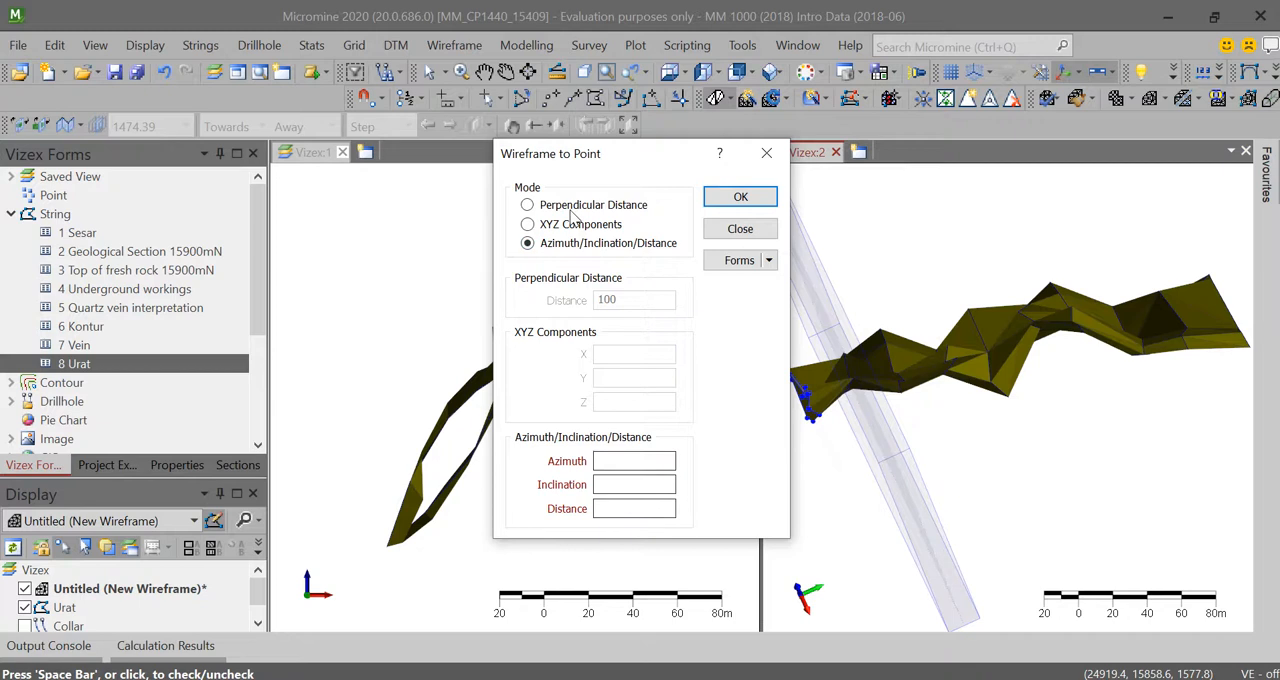
click(766, 153)
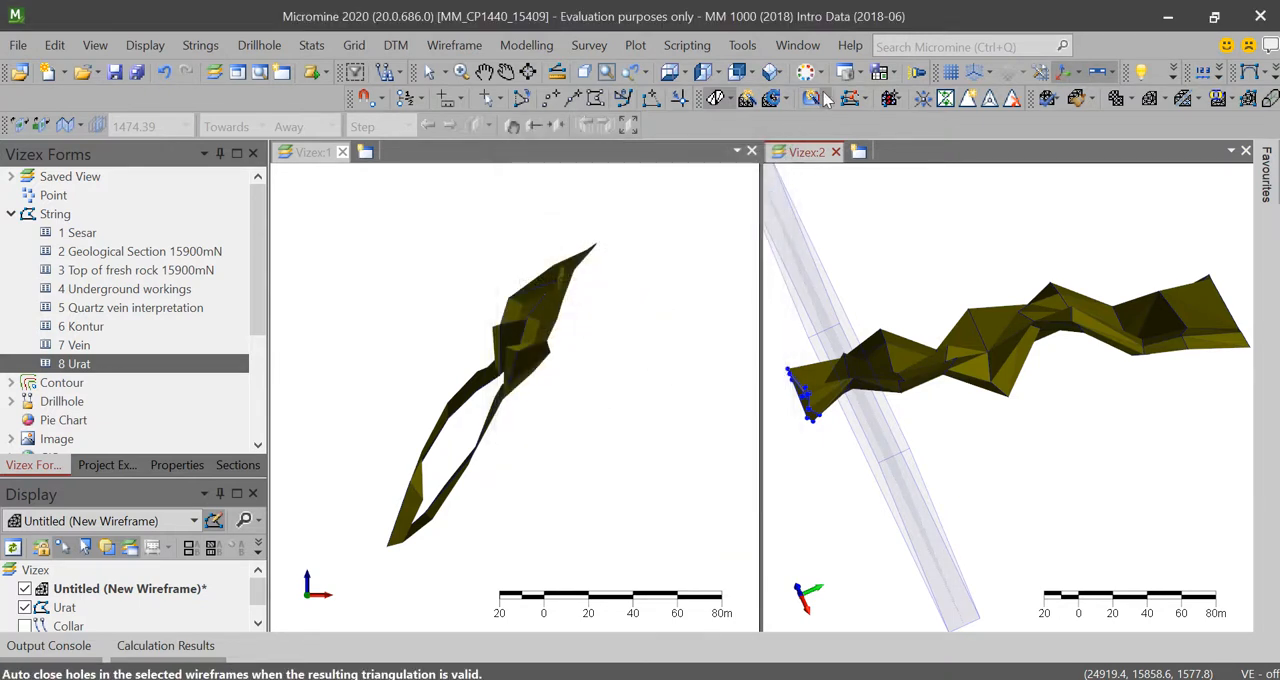
click(822, 97)
click(840, 128)
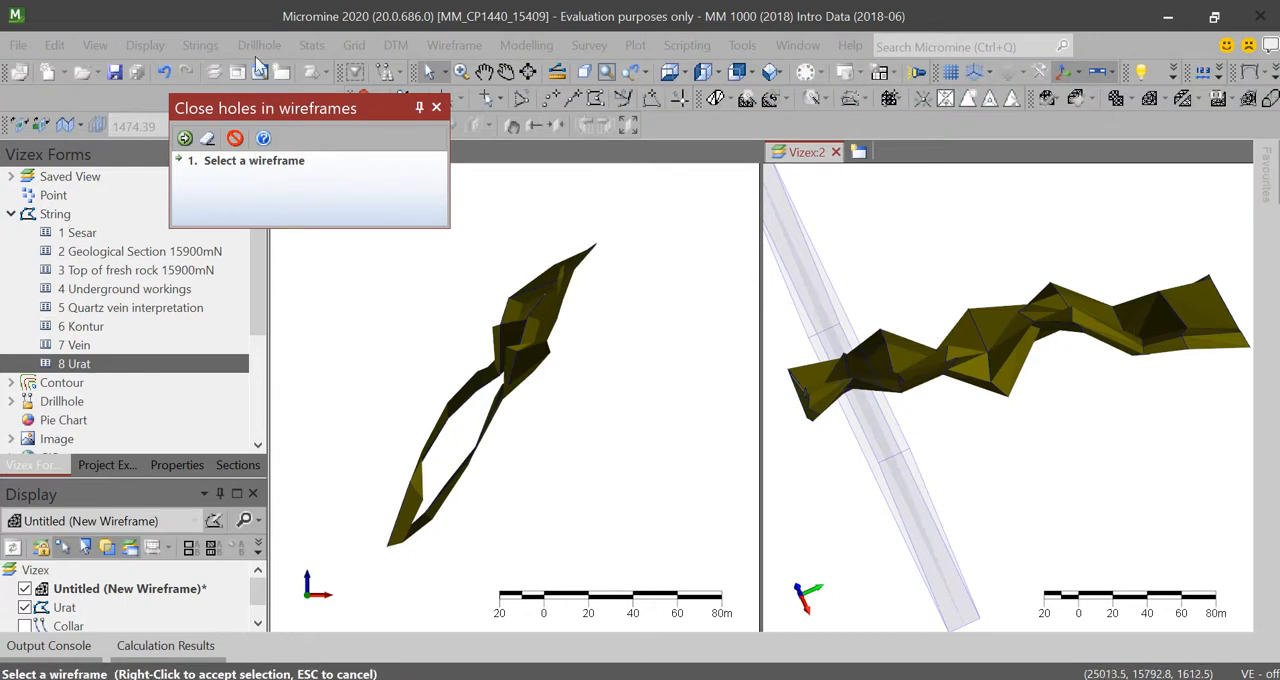
click(1064, 324)
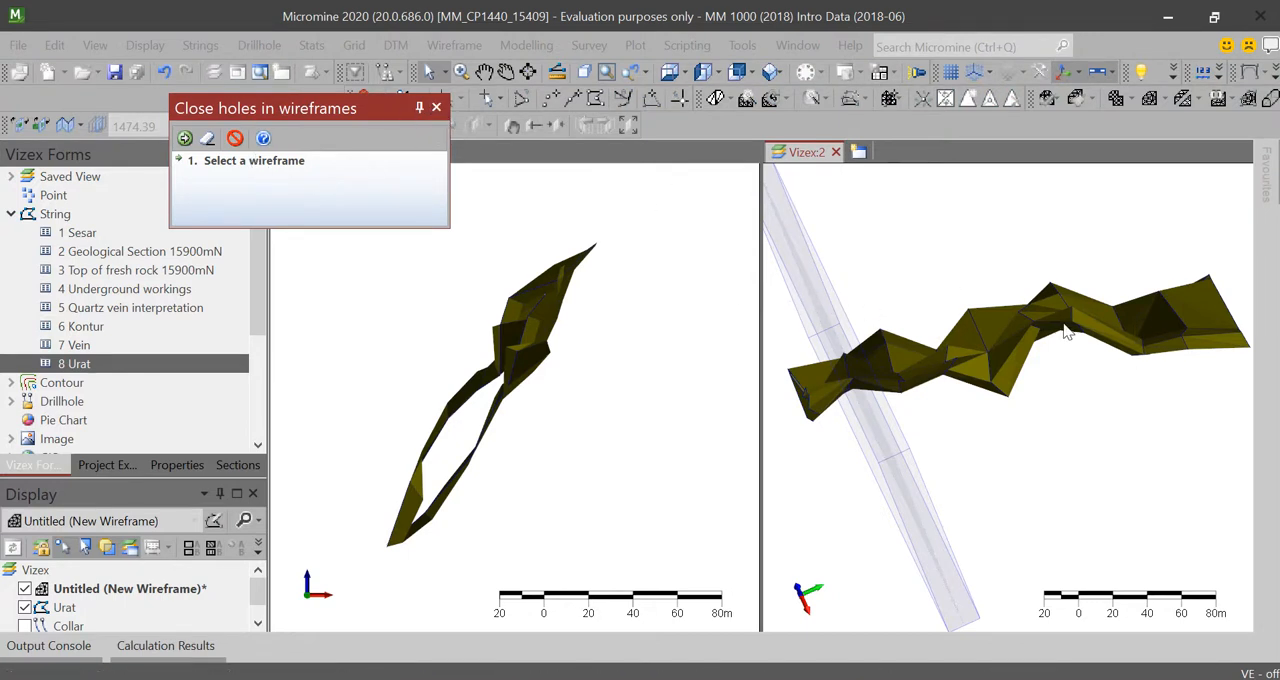
click(438, 107)
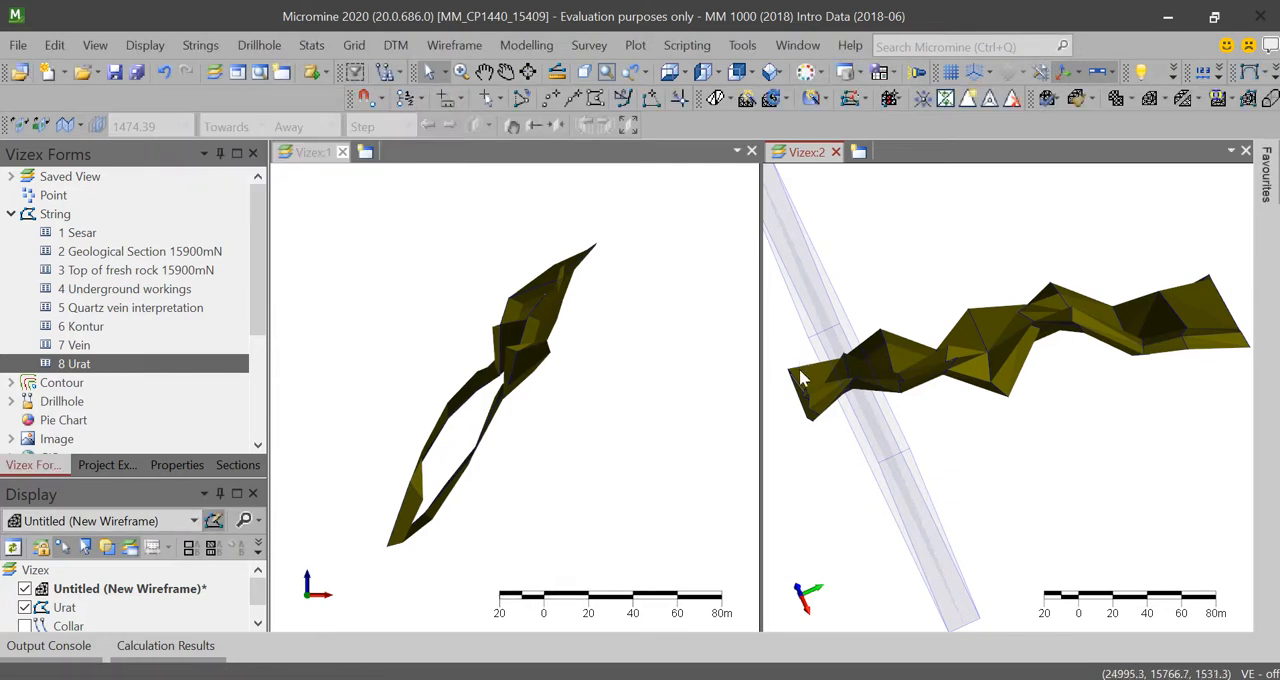
Step: Close the wireframe's open end near the section plane using the selected end outline
scroll(805, 392, up, 3)
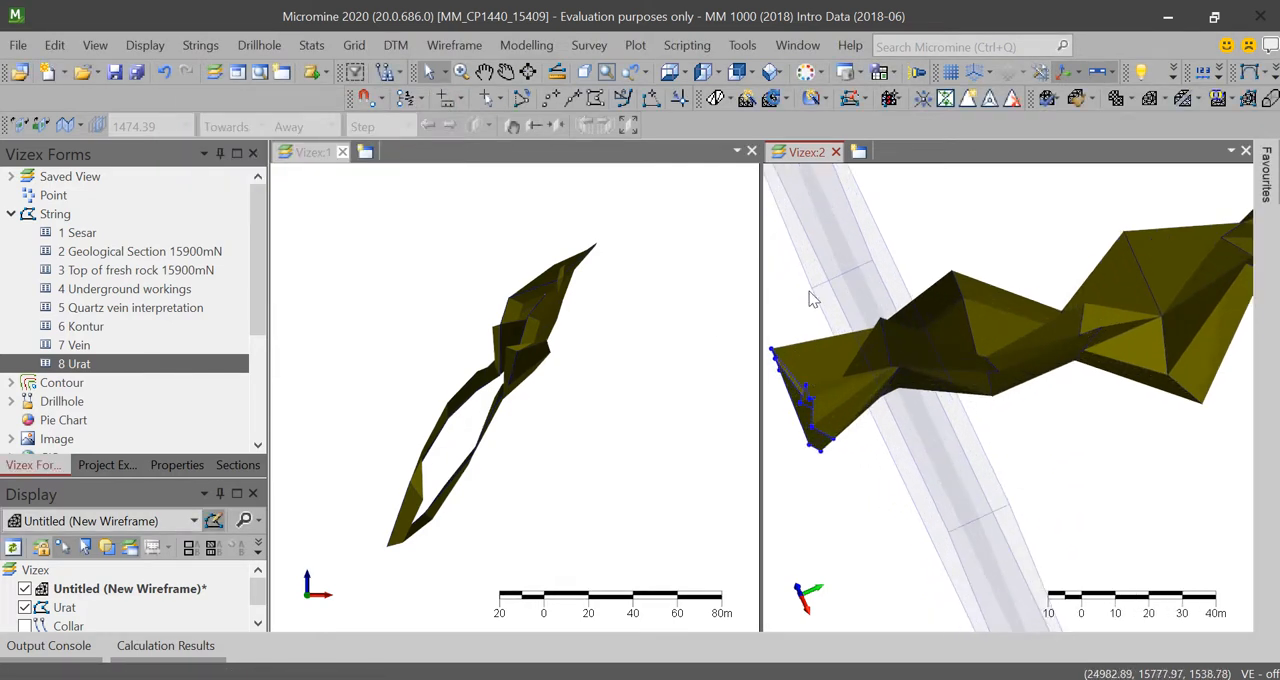
click(813, 97)
click(870, 149)
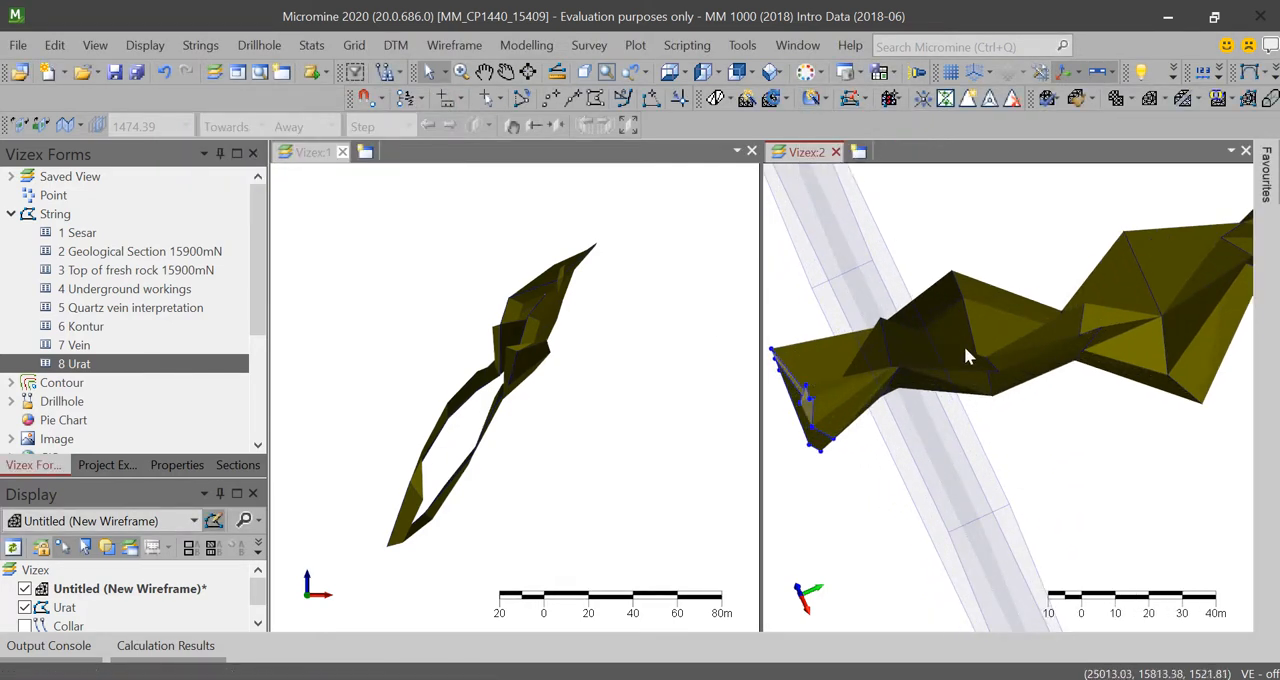
Step: Close the wireframe's opposite open end, farthest from the section plane, using its outline
scroll(968, 357, down, 4)
middle_drag(1045, 330, 904, 330)
scroll(966, 371, up, 3)
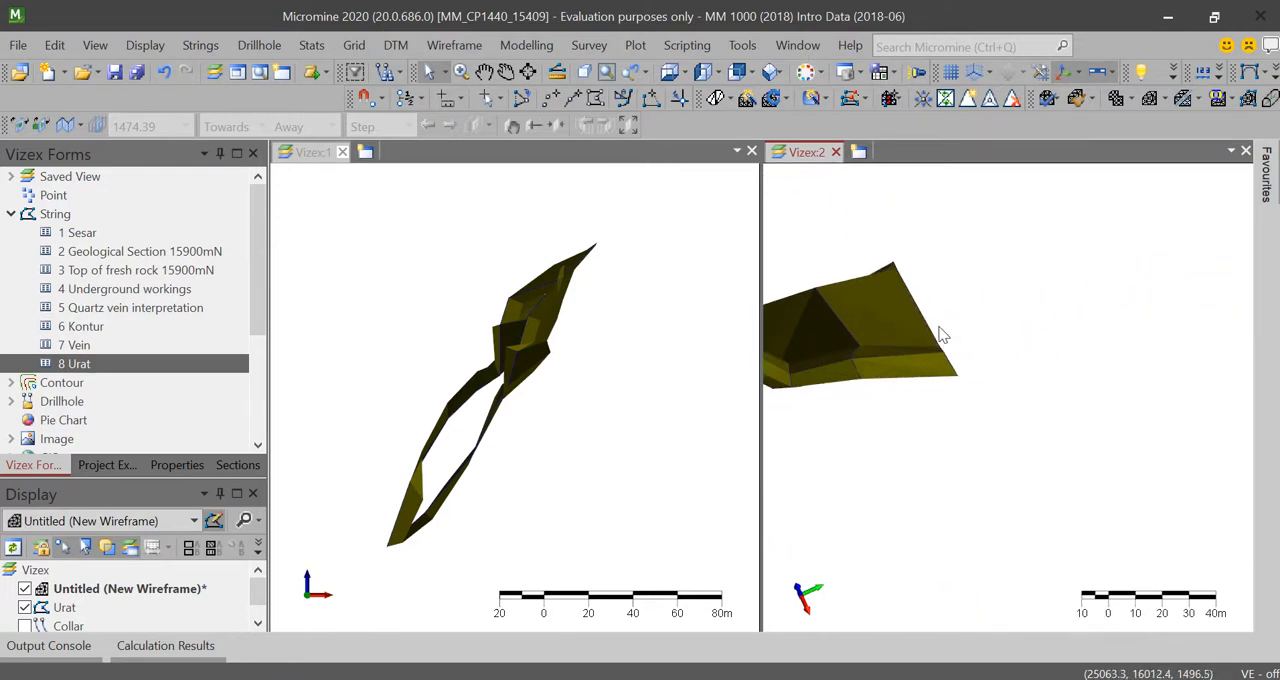
click(821, 100)
click(860, 144)
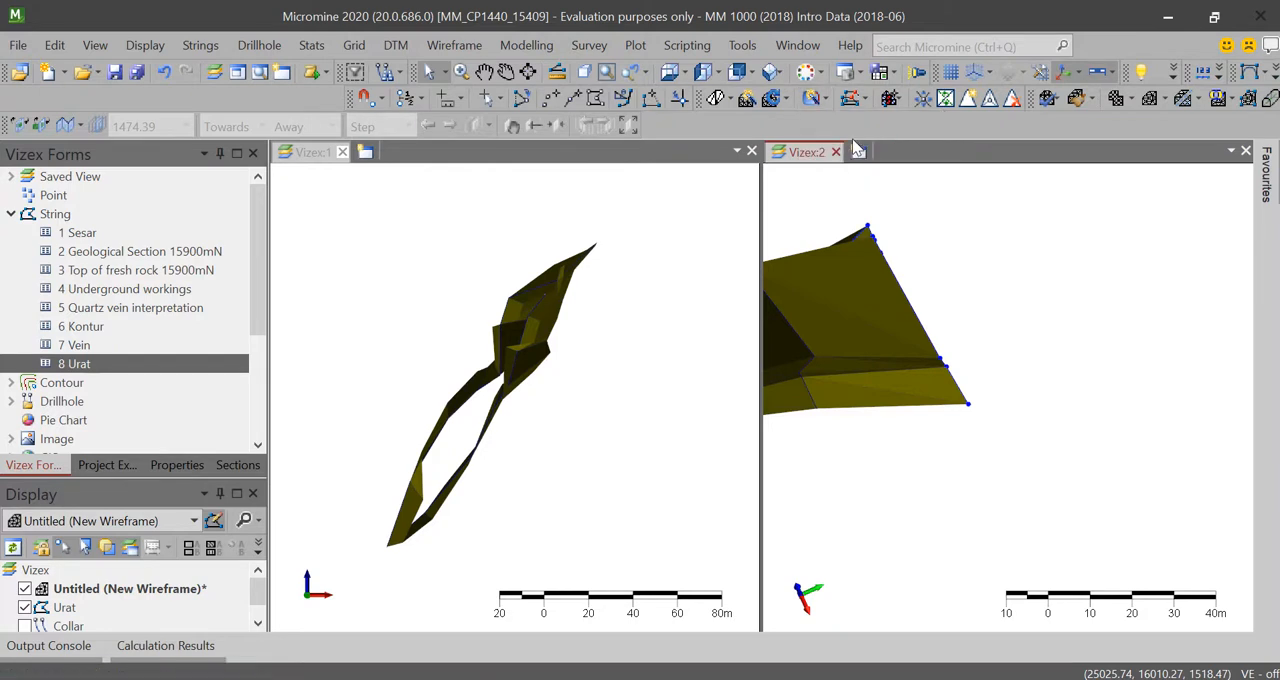
Step: Examine the closed wireframe in Vizex:2 along its length and from its broad side
scroll(903, 310, down, 8)
scroll(884, 308, up, 3)
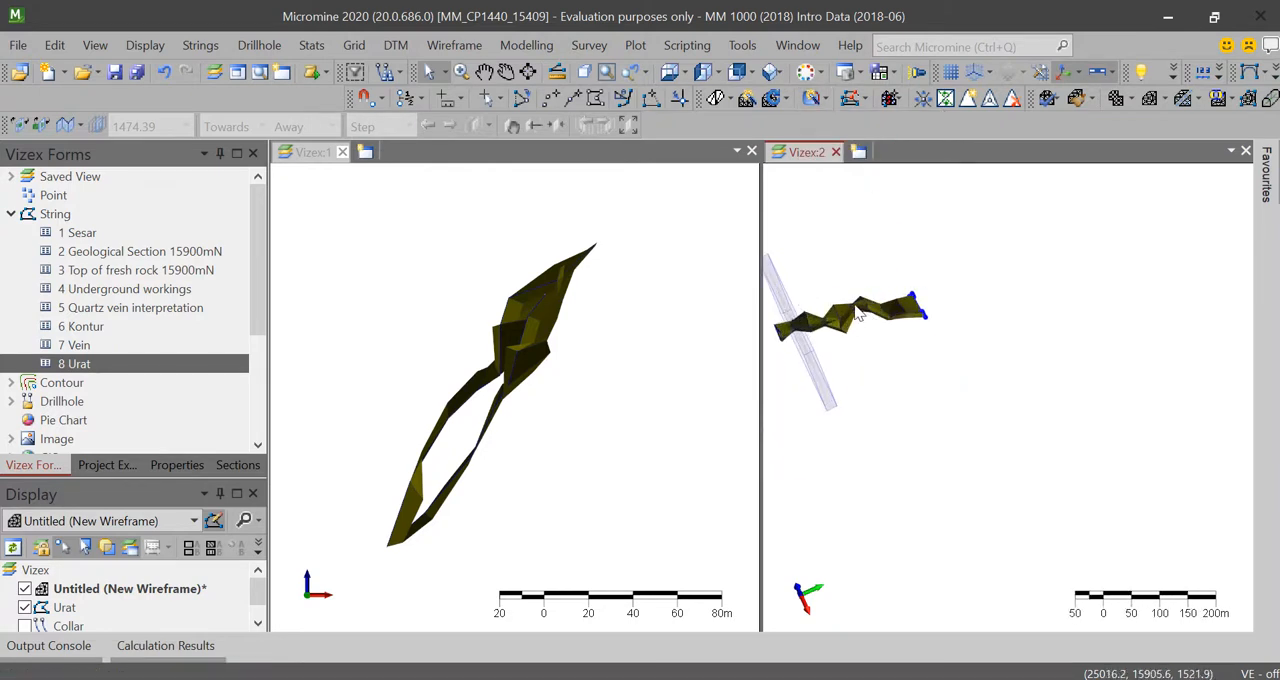
scroll(890, 330, up, 4)
scroll(927, 347, down, 2)
click(506, 72)
drag(894, 360, 1083, 475)
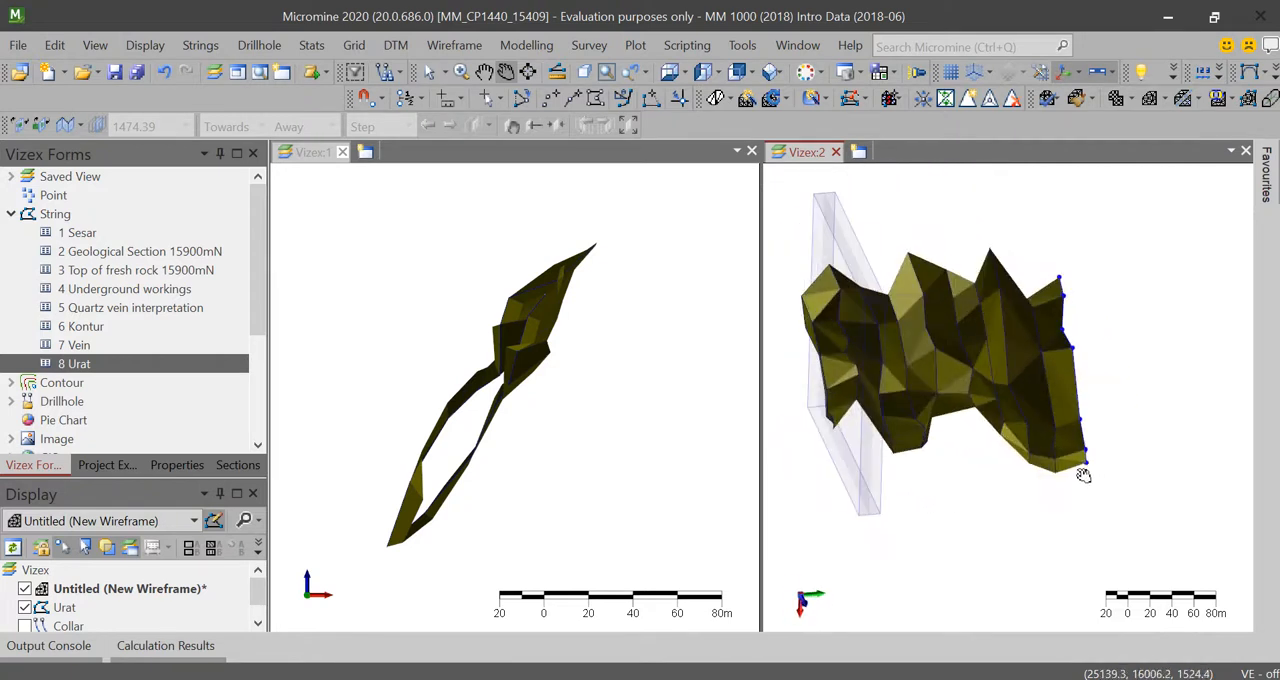
scroll(1060, 460, up, 3)
scroll(1050, 440, down, 5)
scroll(1045, 432, up, 2)
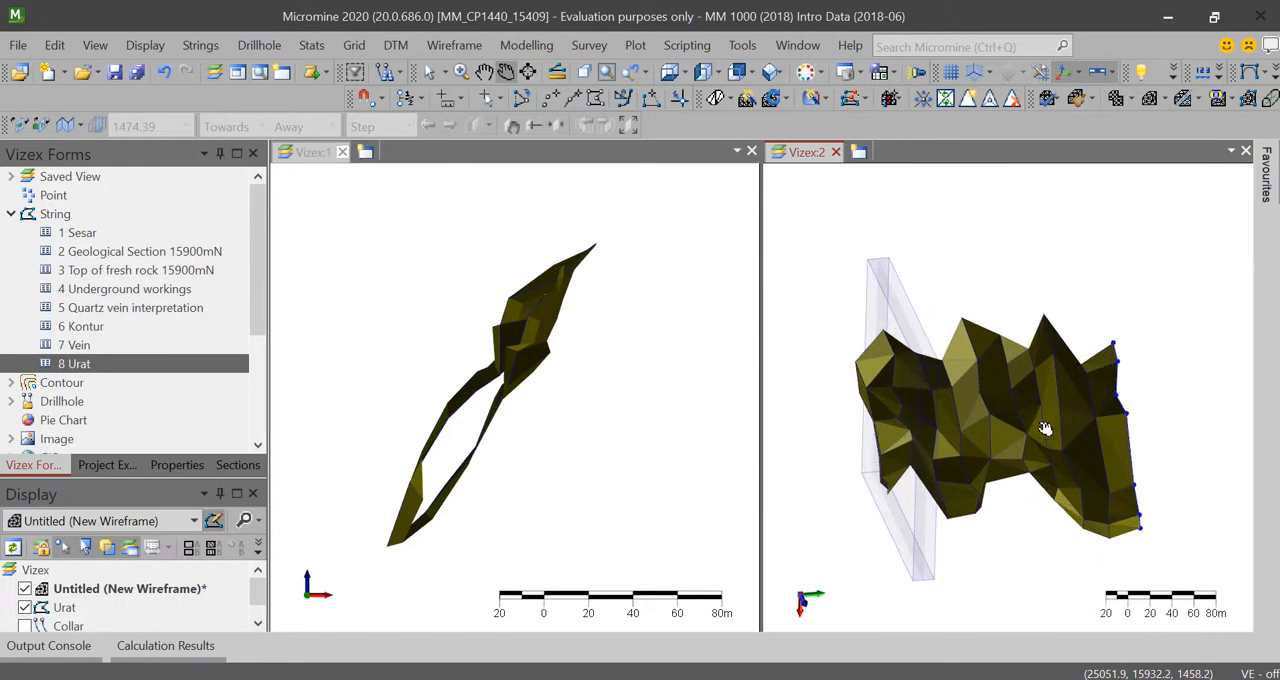
scroll(1045, 428, up, 2)
Step: Save the untitled wireframe's display form as Urat, overwriting the existing form 8
right_click(183, 590)
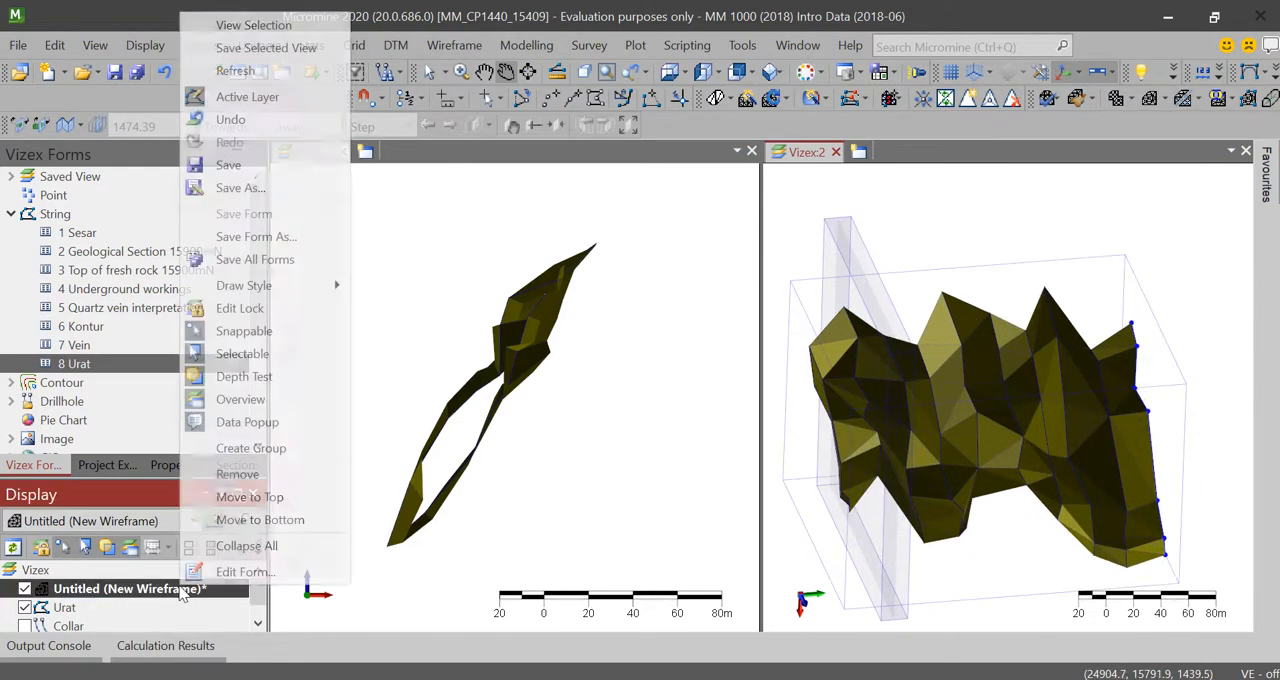
click(305, 239)
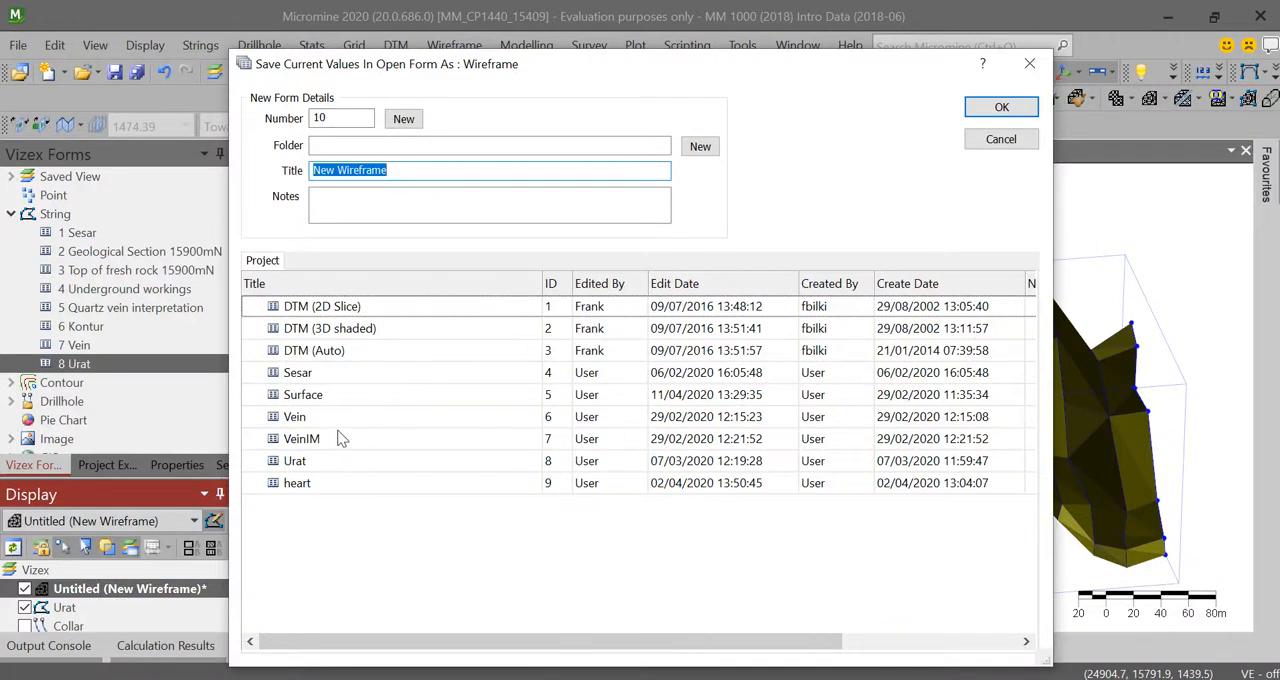
click(297, 462)
click(1001, 107)
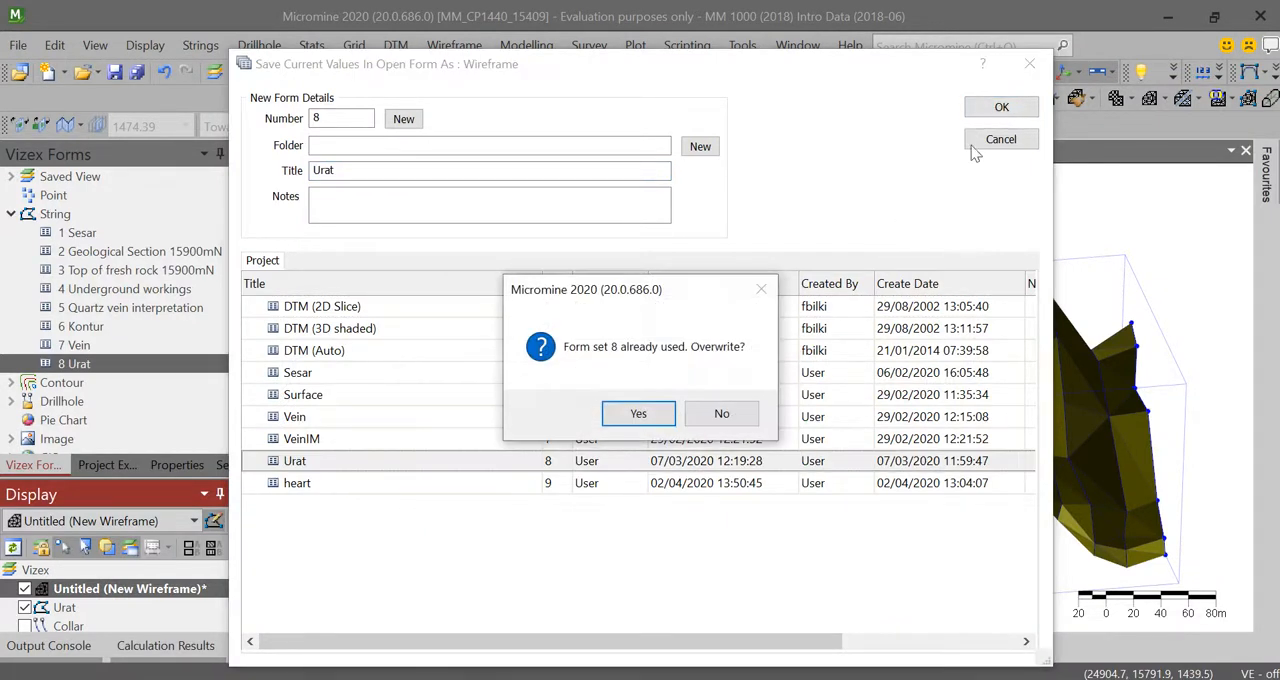
click(638, 414)
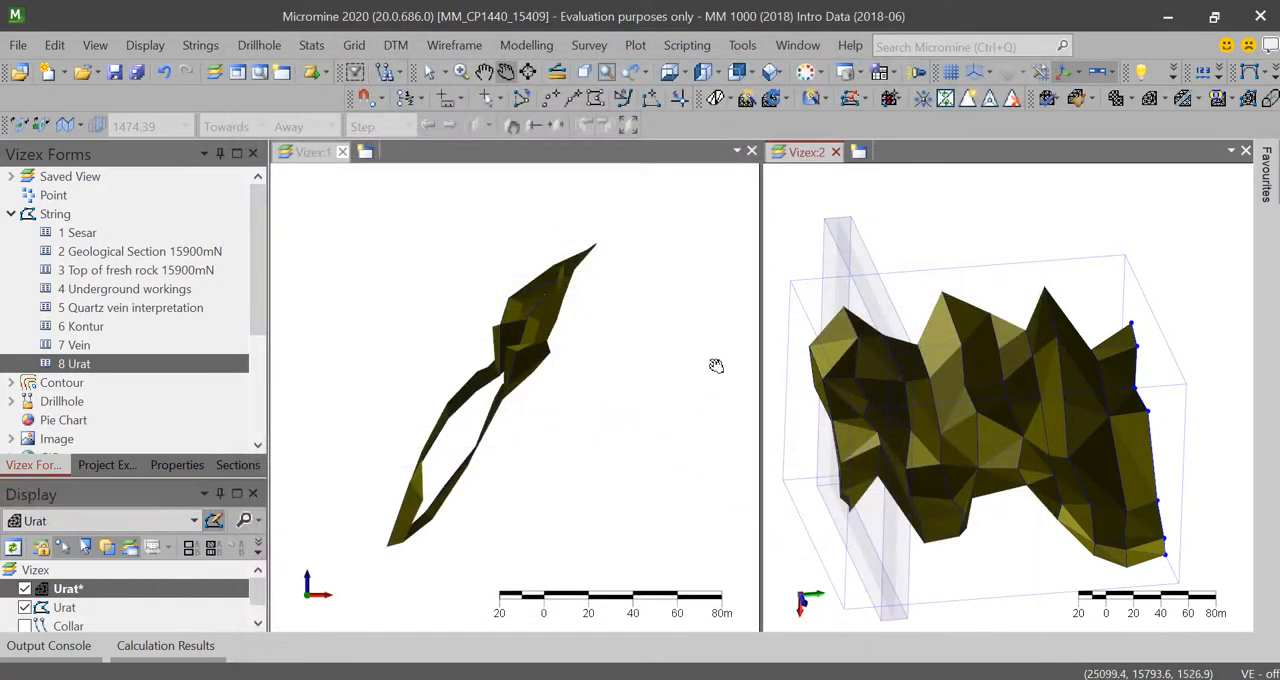
click(113, 606)
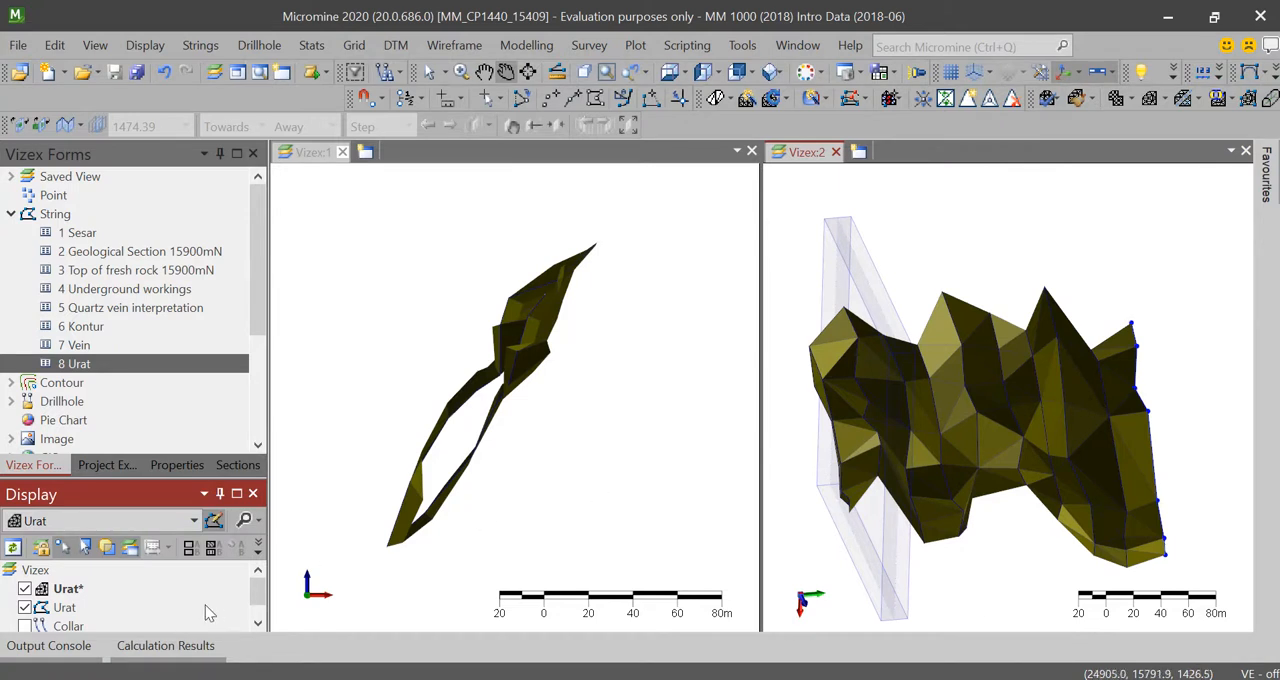
click(66, 589)
click(58, 606)
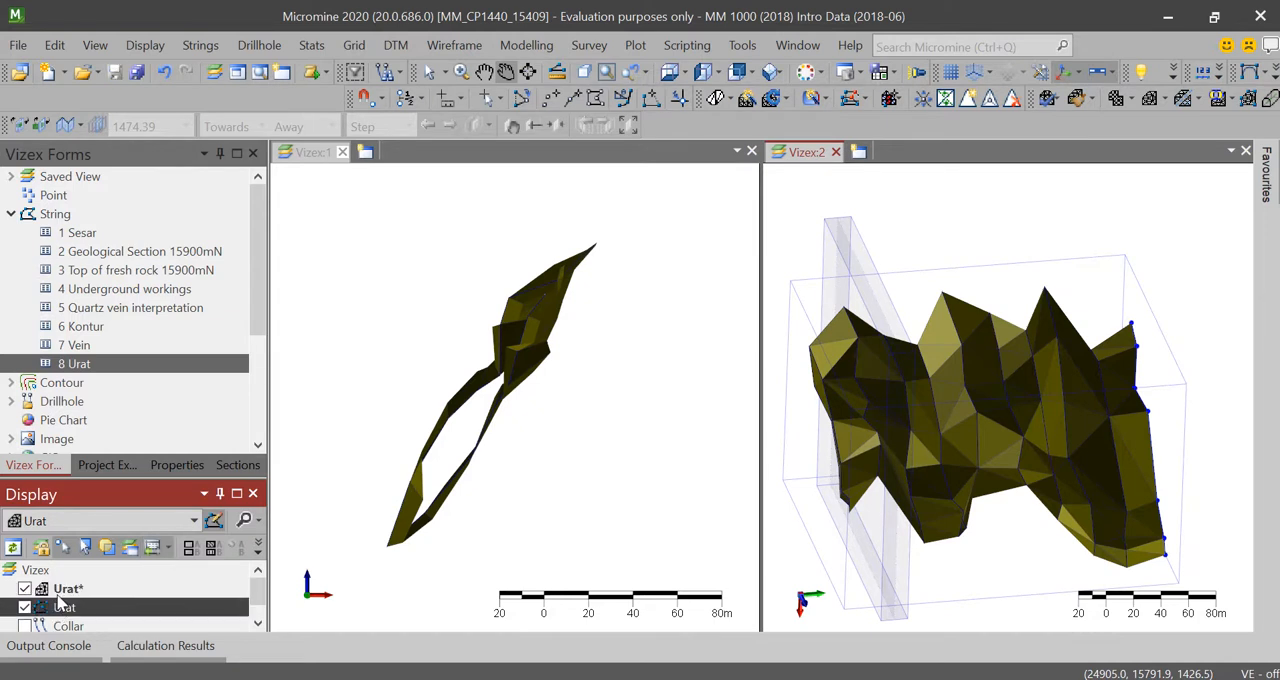
click(58, 597)
right_click(58, 597)
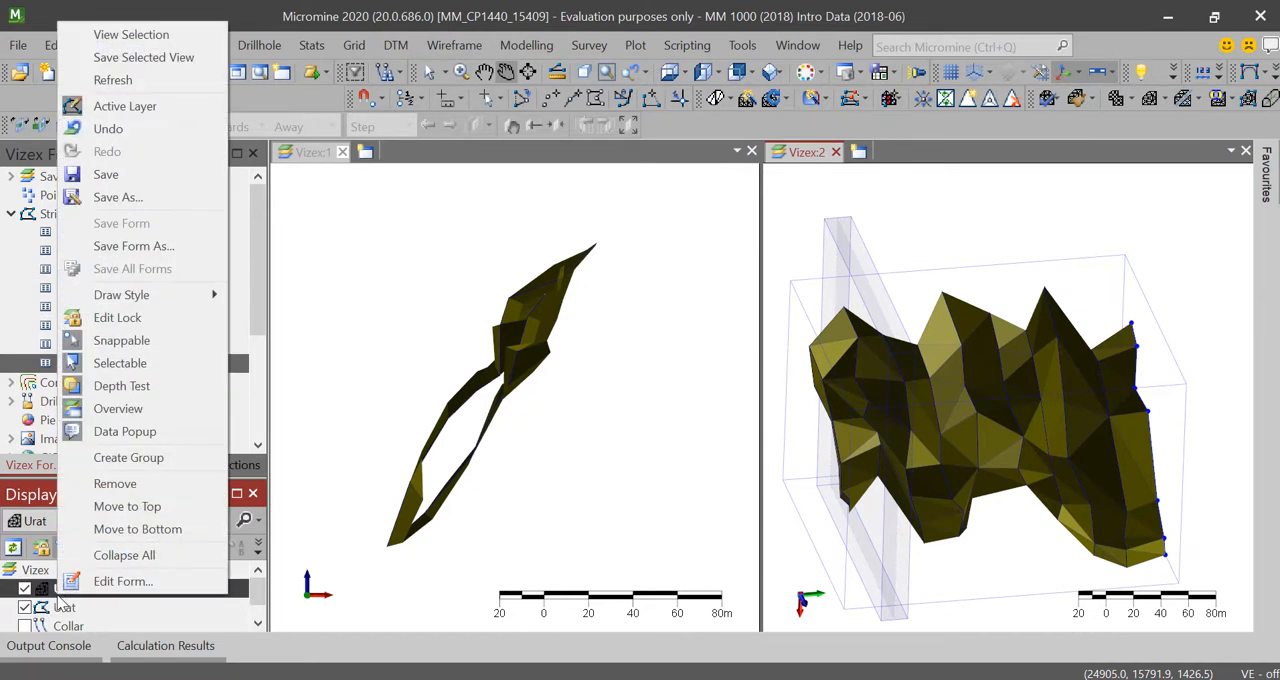
click(143, 176)
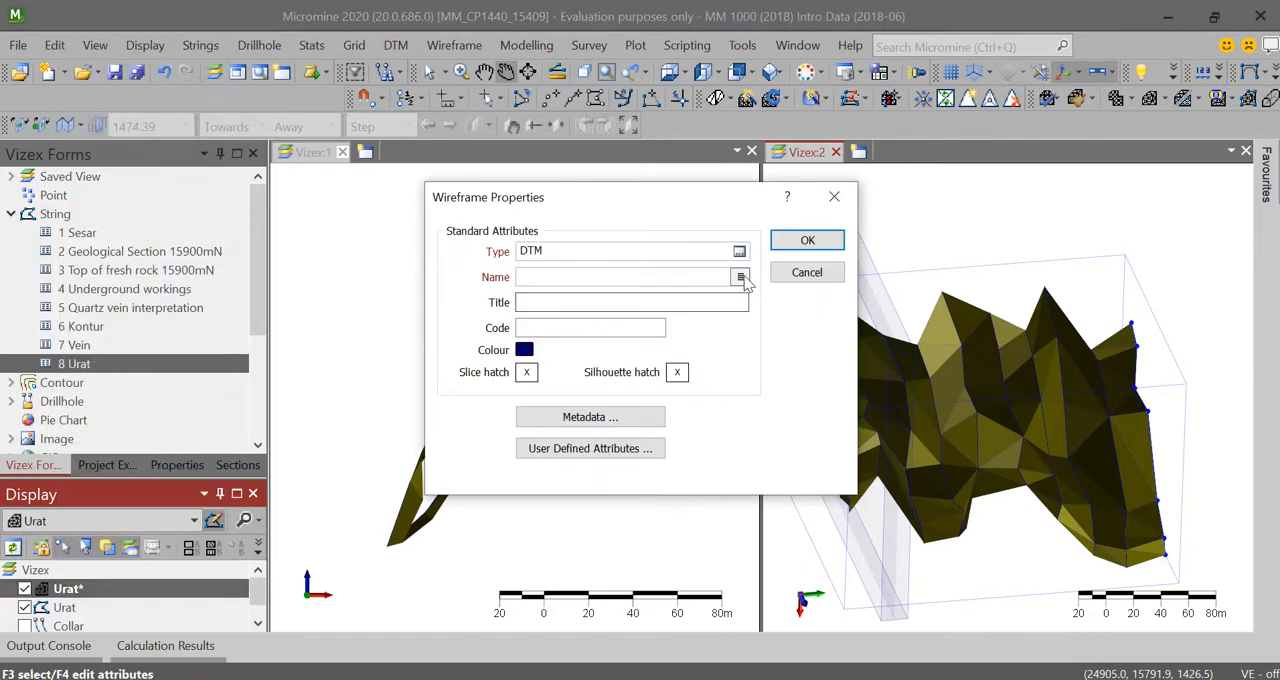
click(740, 276)
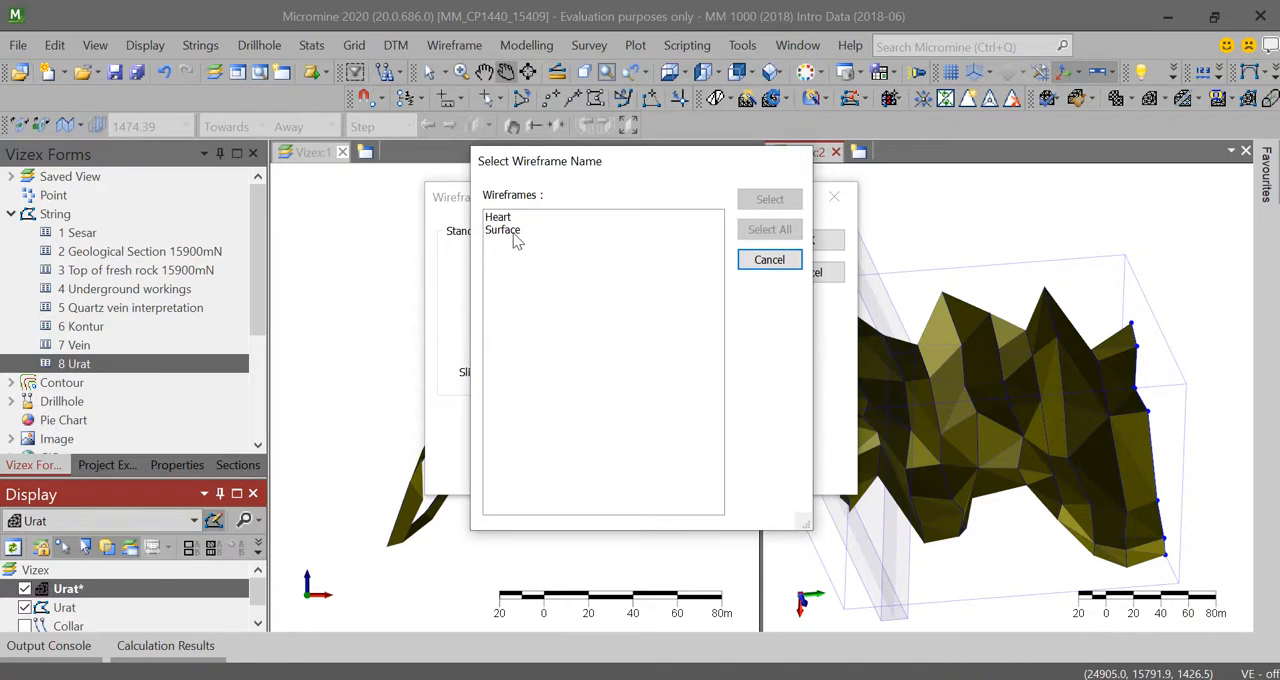
click(769, 260)
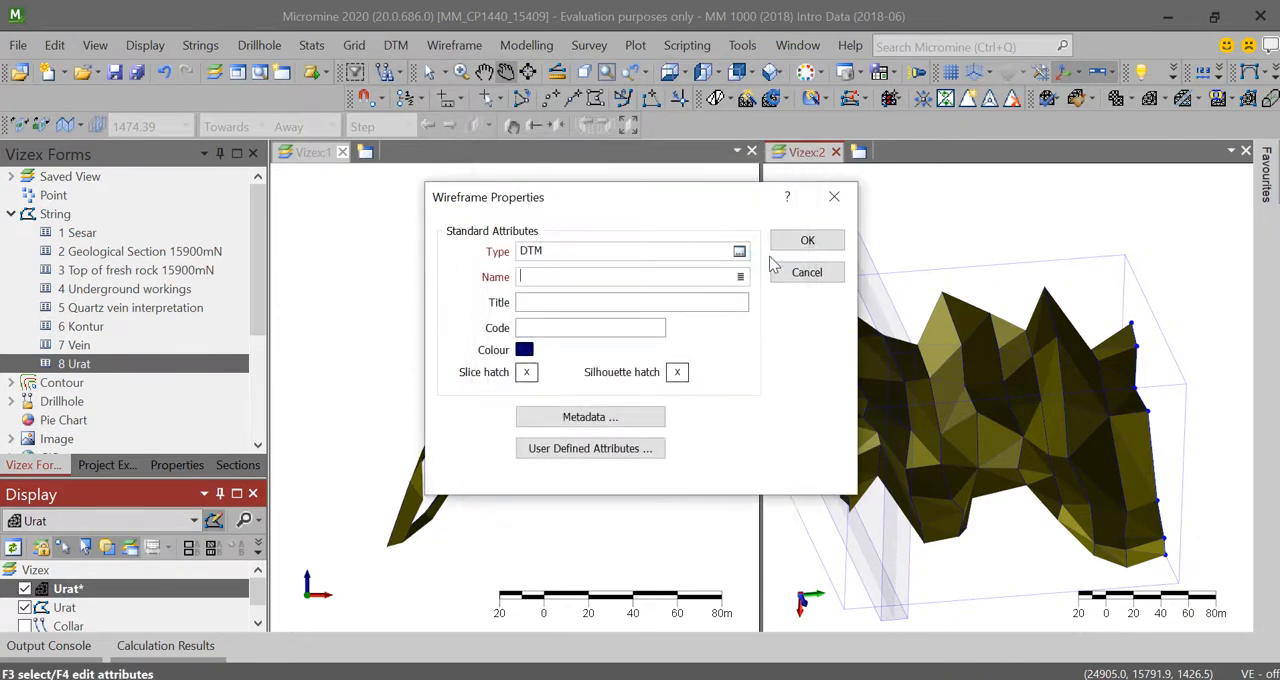
click(834, 197)
right_click(72, 590)
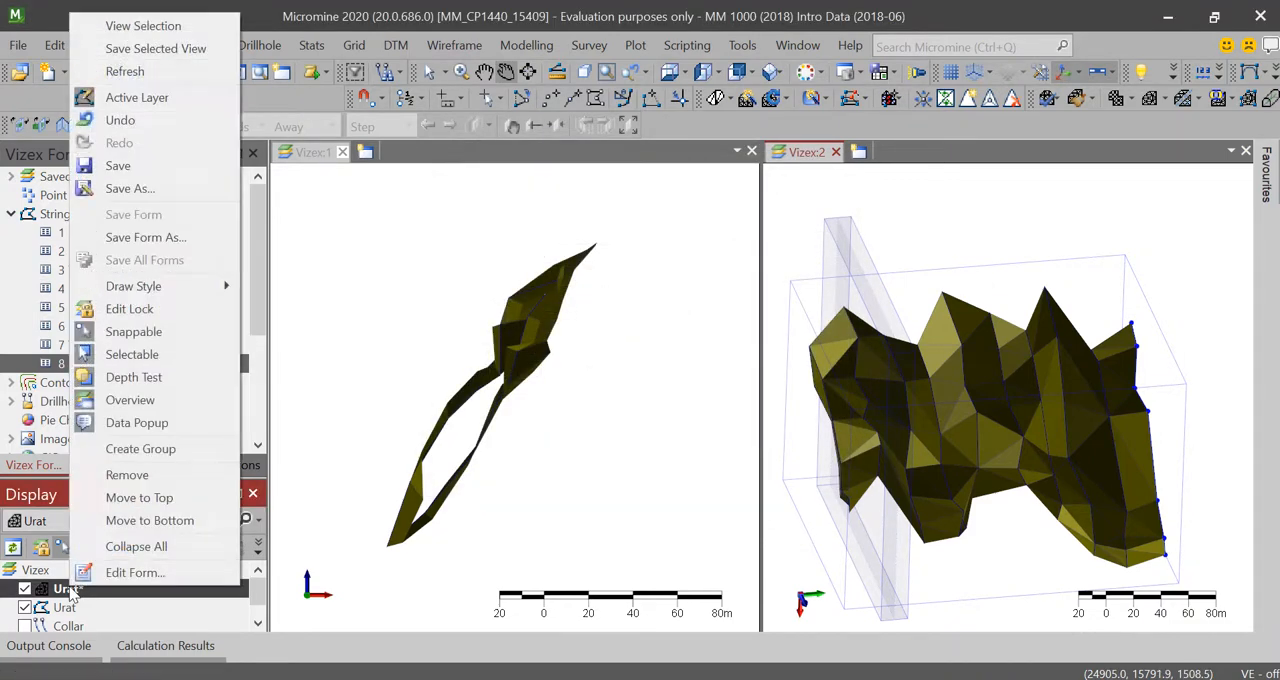
click(160, 240)
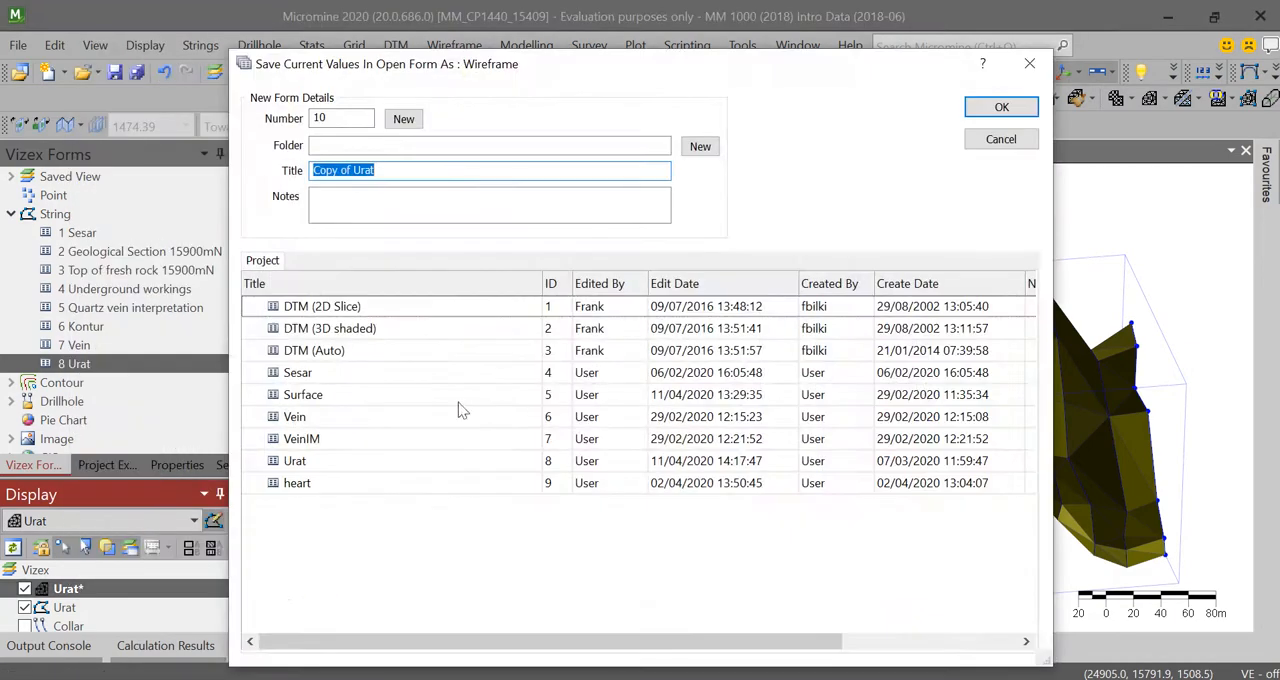
click(1022, 105)
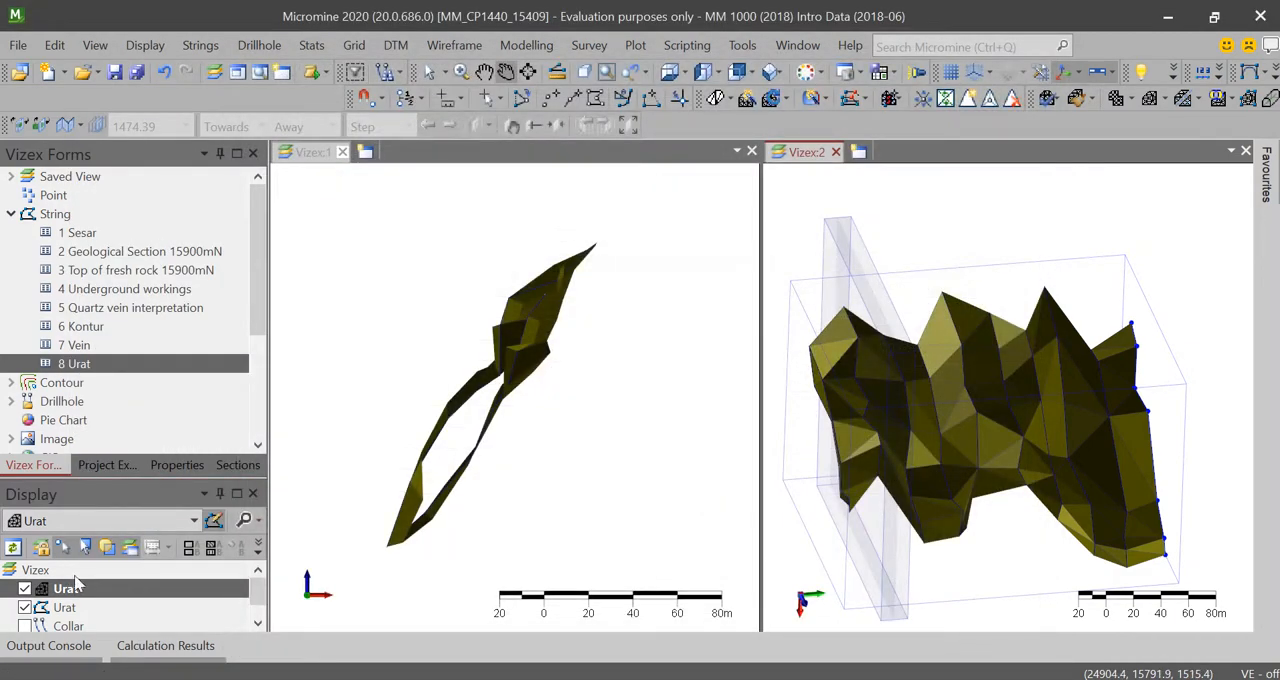
Step: Start saving the Urat wireframe layer and set its wireframe type to Mineralisation
right_click(77, 594)
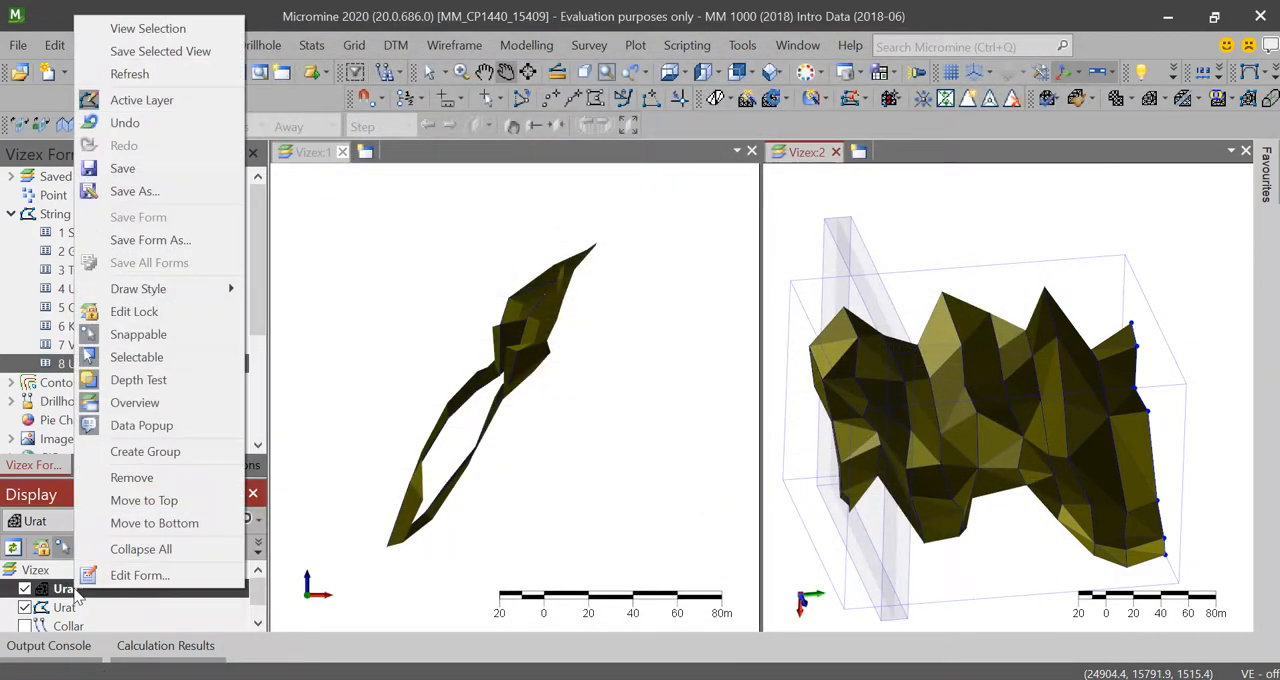
click(185, 167)
click(740, 277)
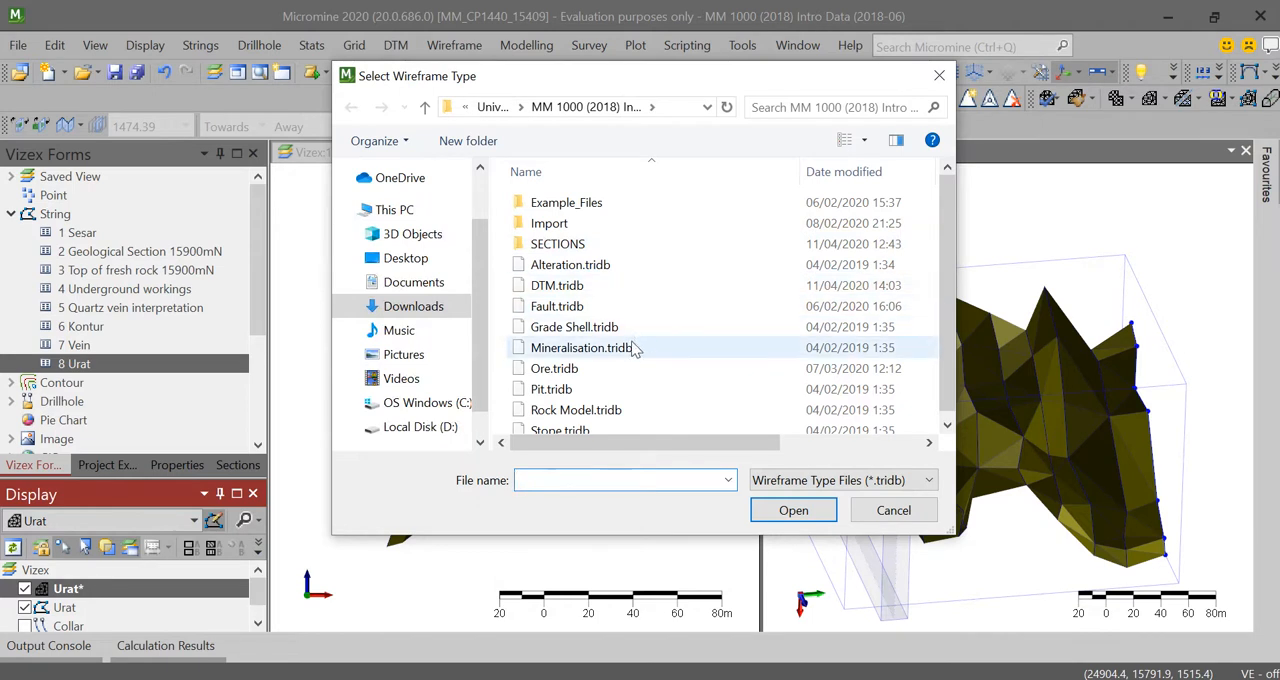
scroll(596, 325, down, 1)
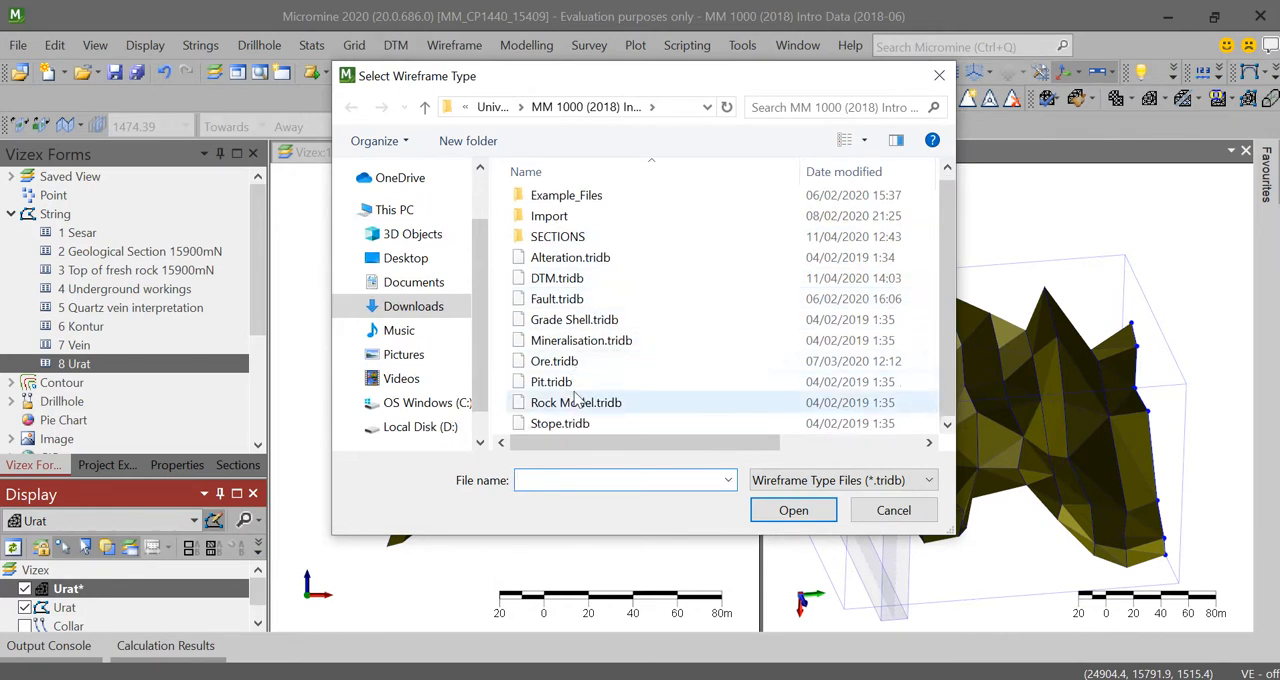
click(590, 341)
click(793, 510)
click(742, 277)
click(745, 275)
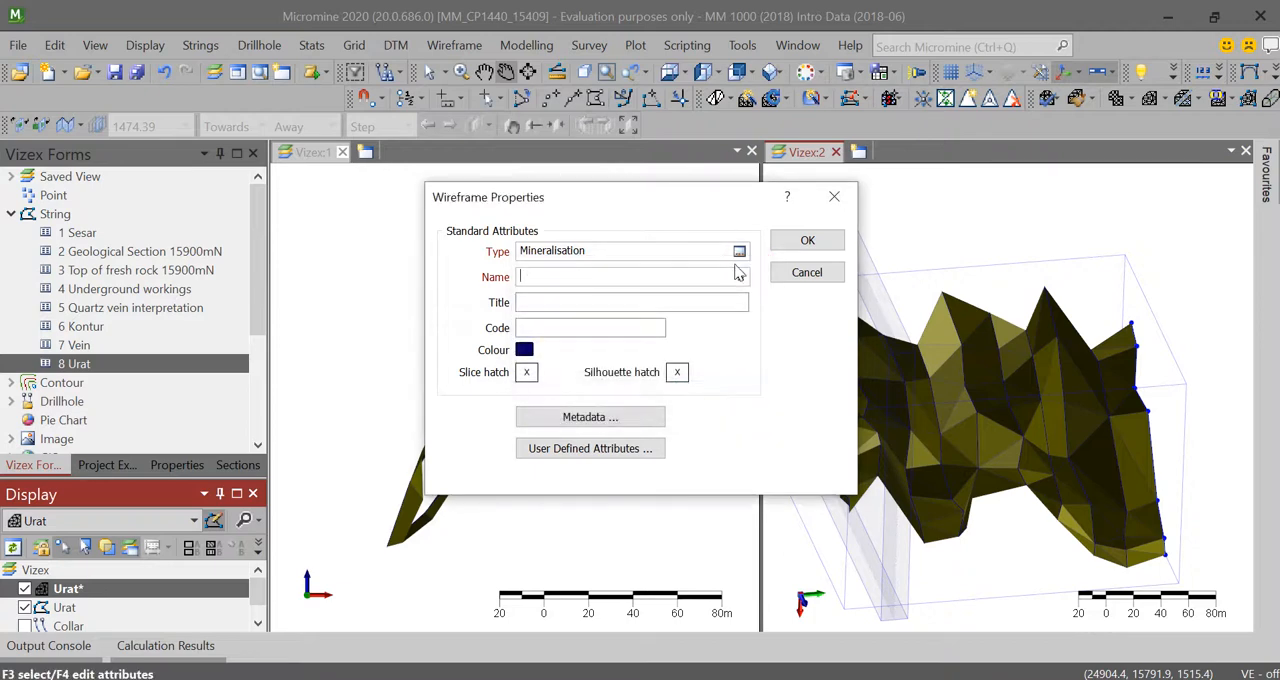
Step: Change the wireframe's type to Ore
click(739, 251)
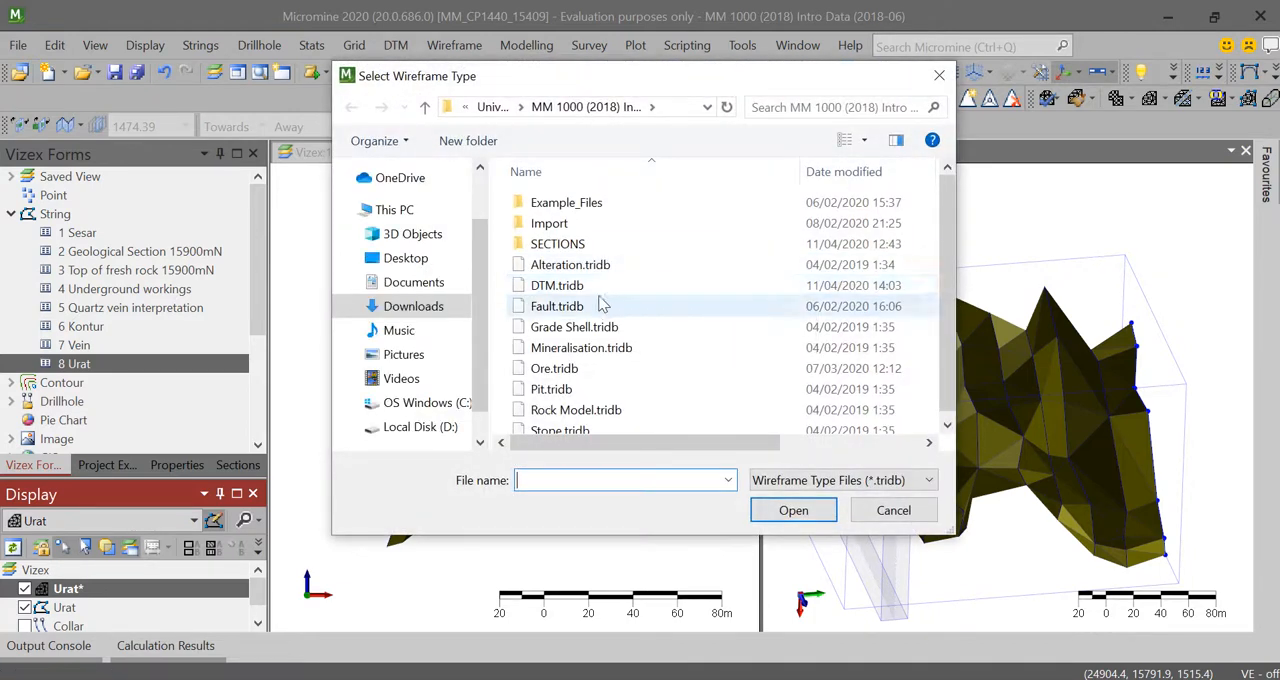
scroll(619, 305, down, 1)
click(556, 361)
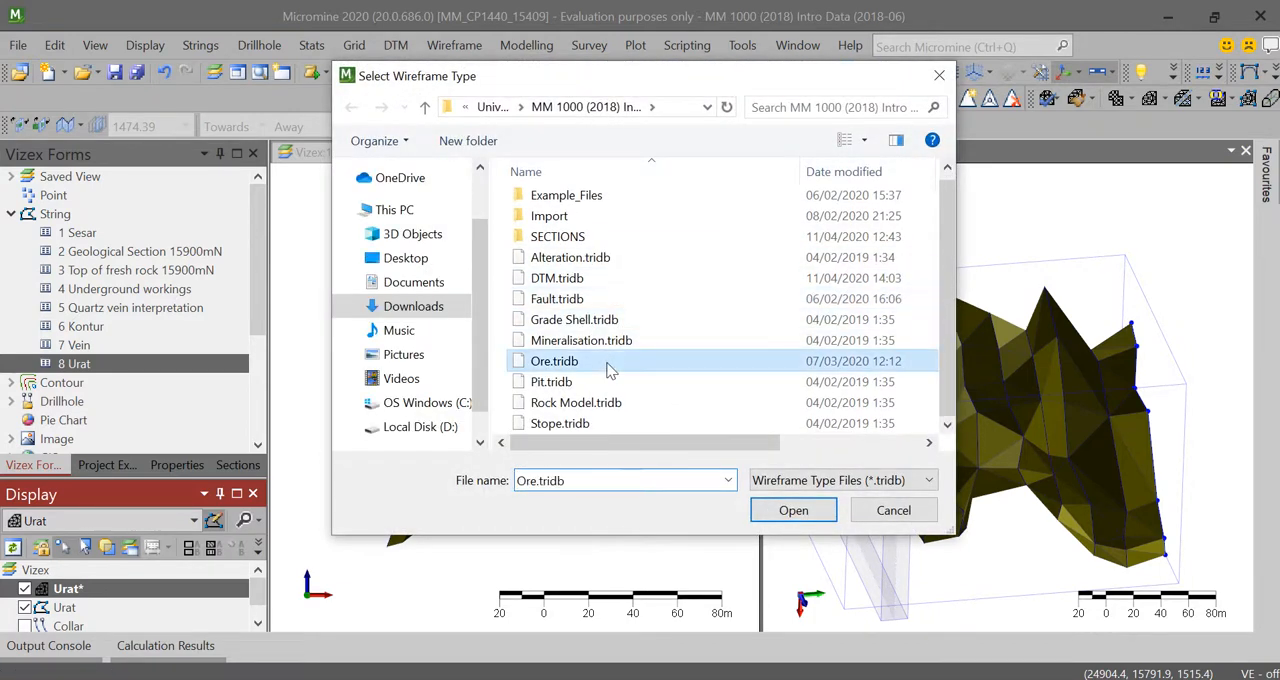
click(793, 511)
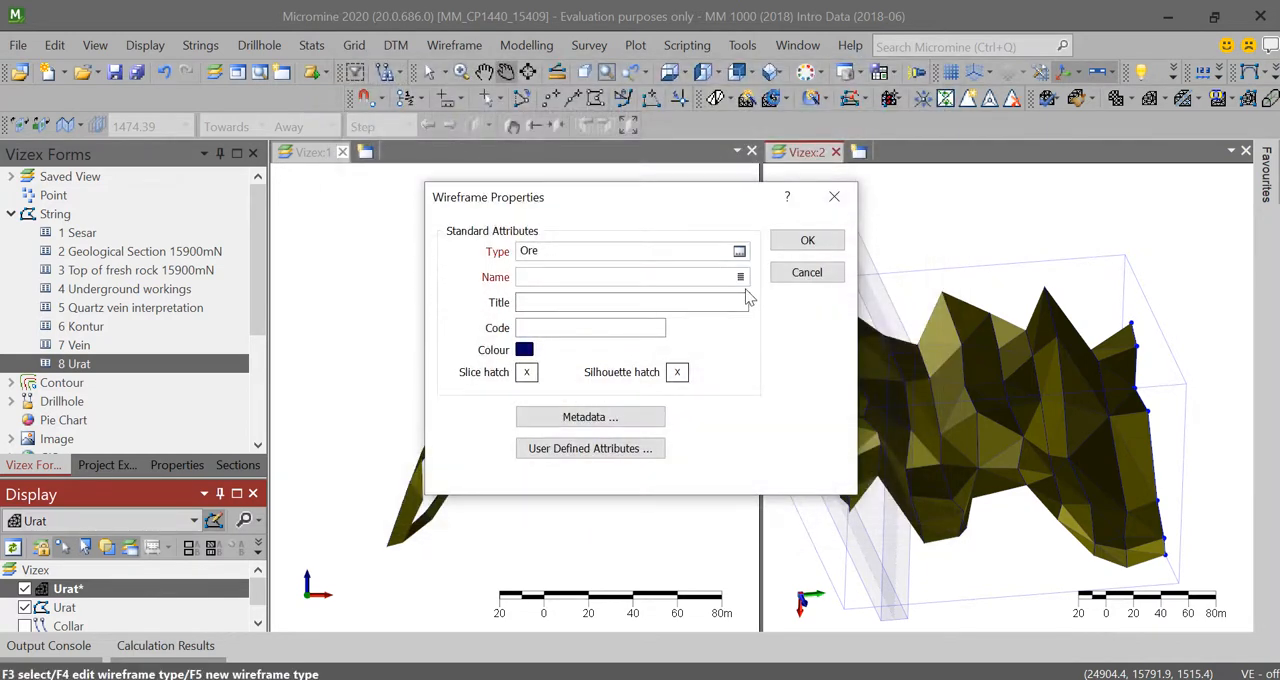
Step: Assign the existing name Urat to the wireframe and save it
click(740, 274)
click(462, 284)
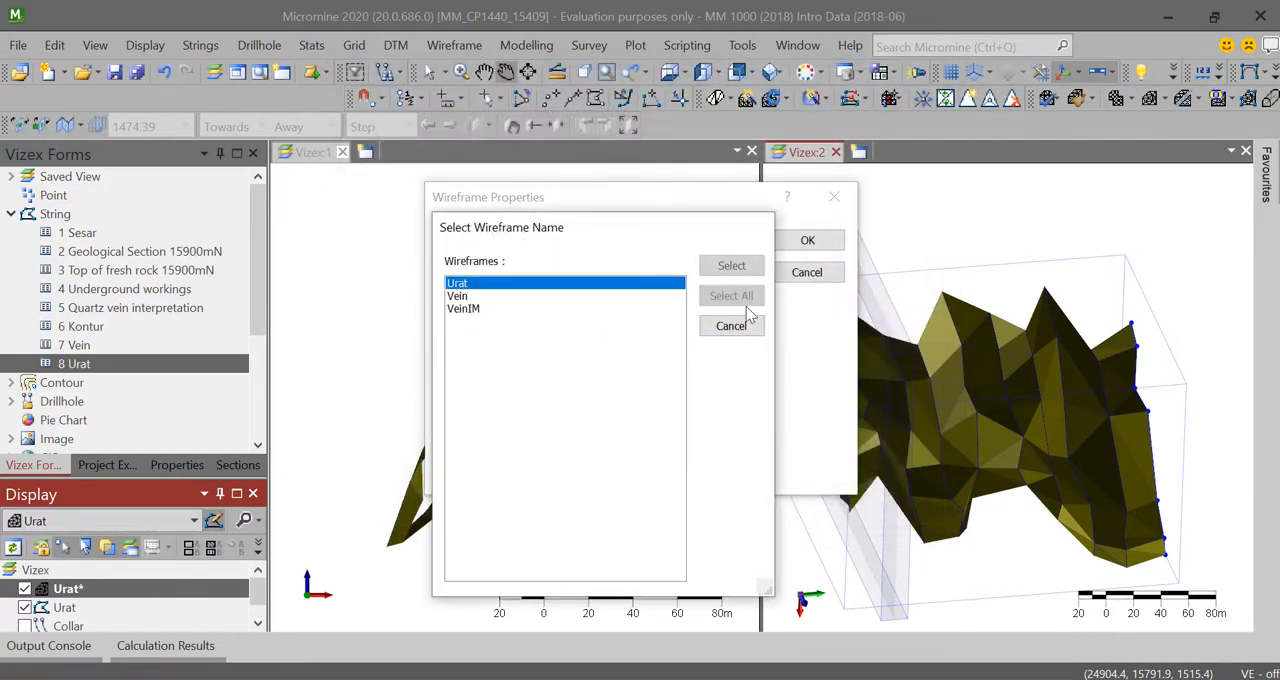
click(733, 266)
click(808, 242)
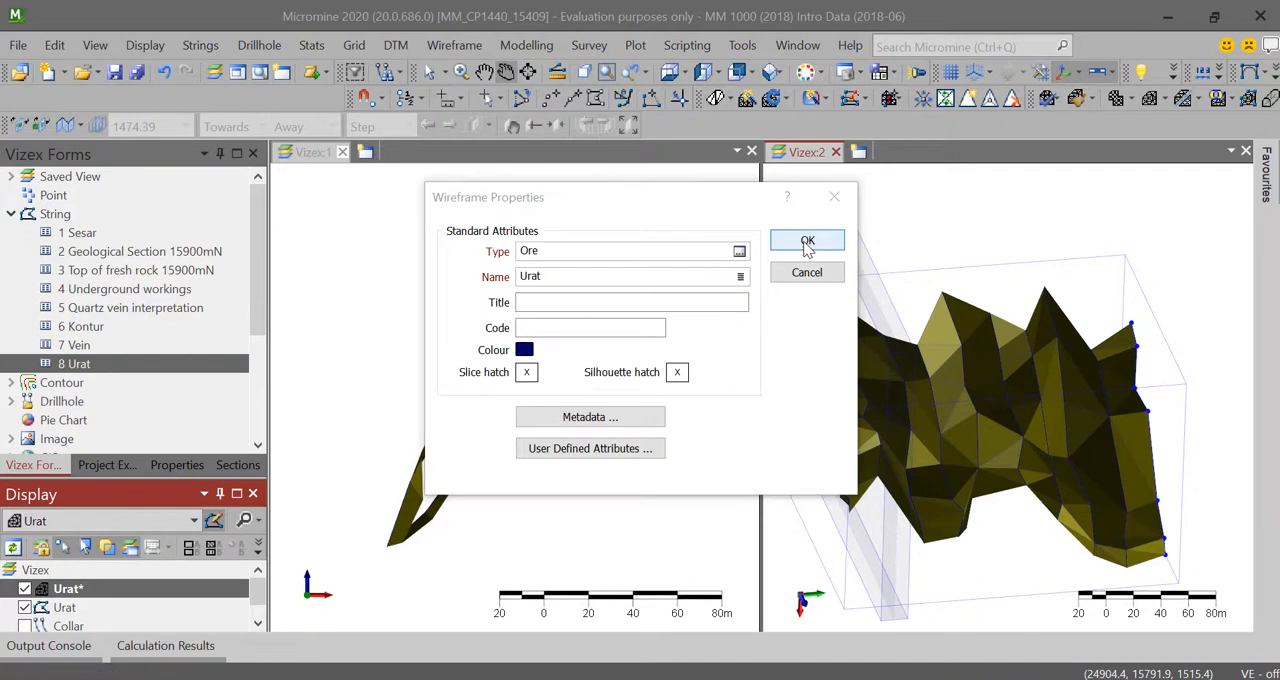
click(662, 396)
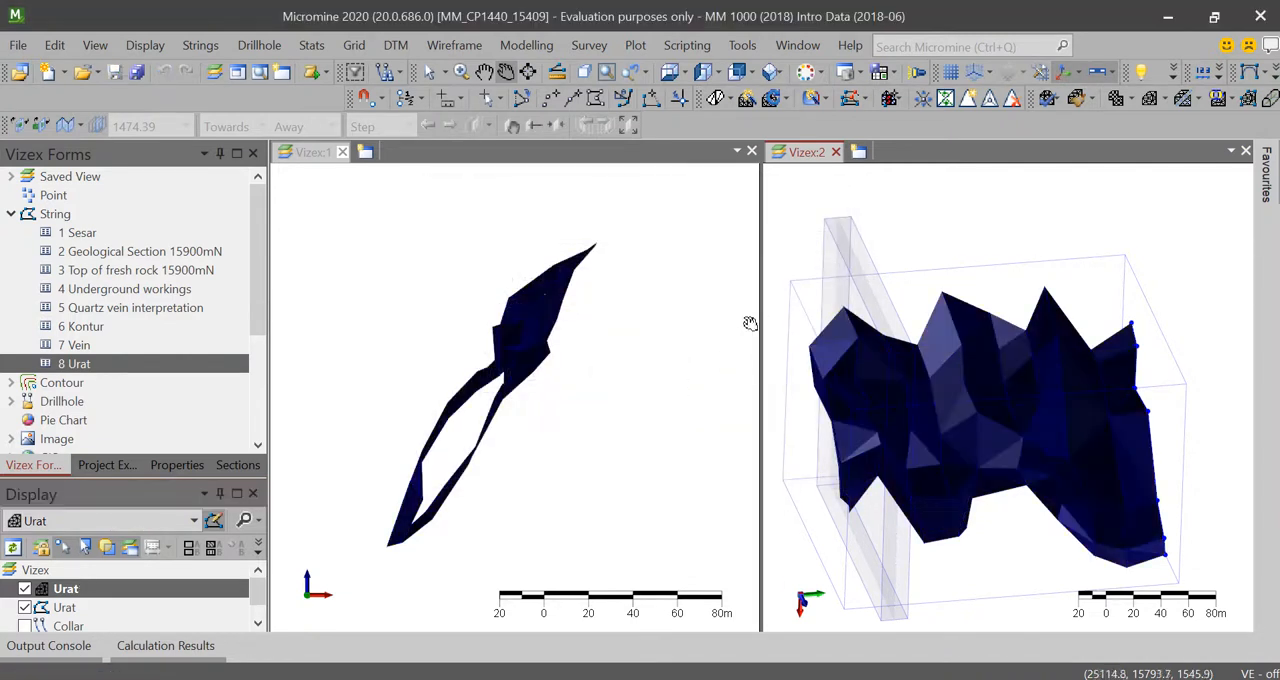
Step: Deactivate the Urat wireframe as the active layer
click(70, 592)
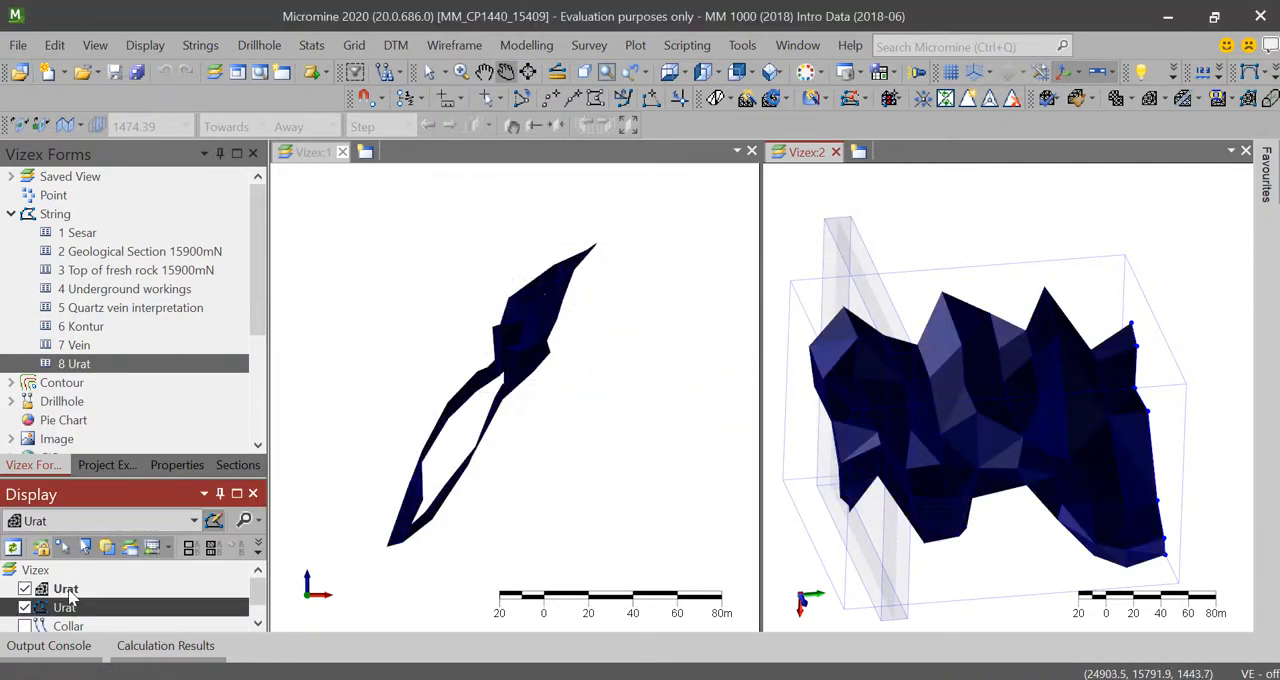
click(64, 607)
click(66, 589)
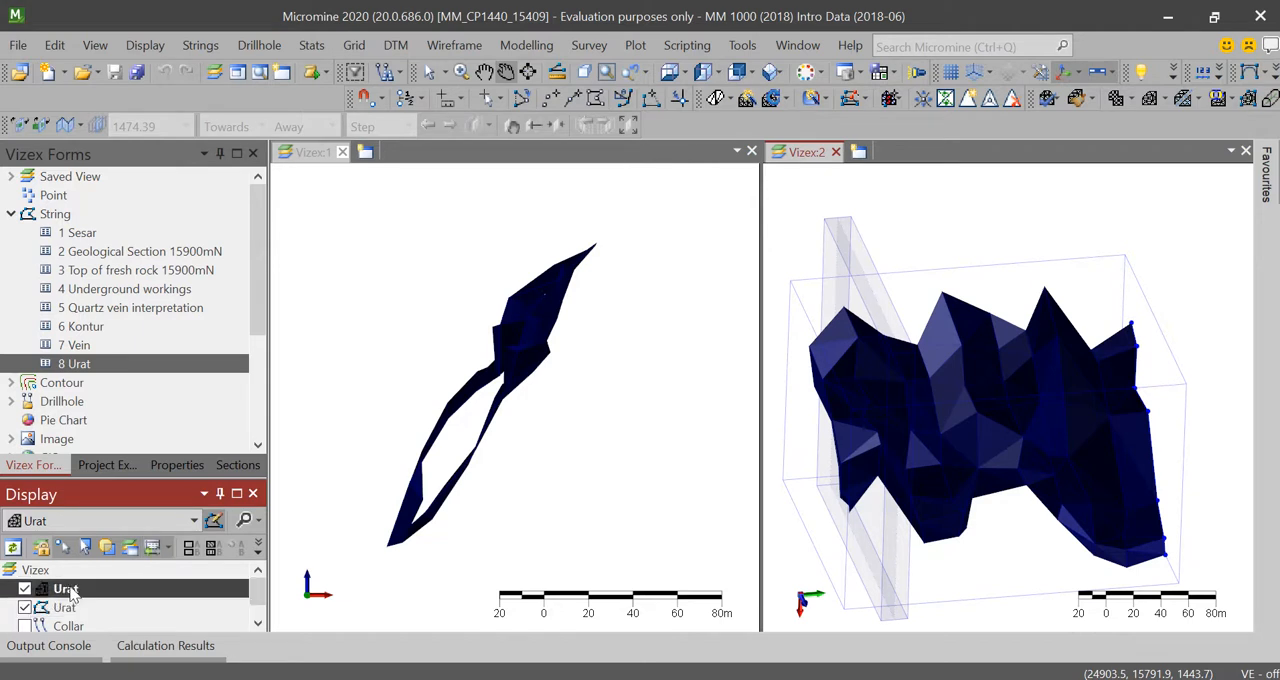
right_click(70, 589)
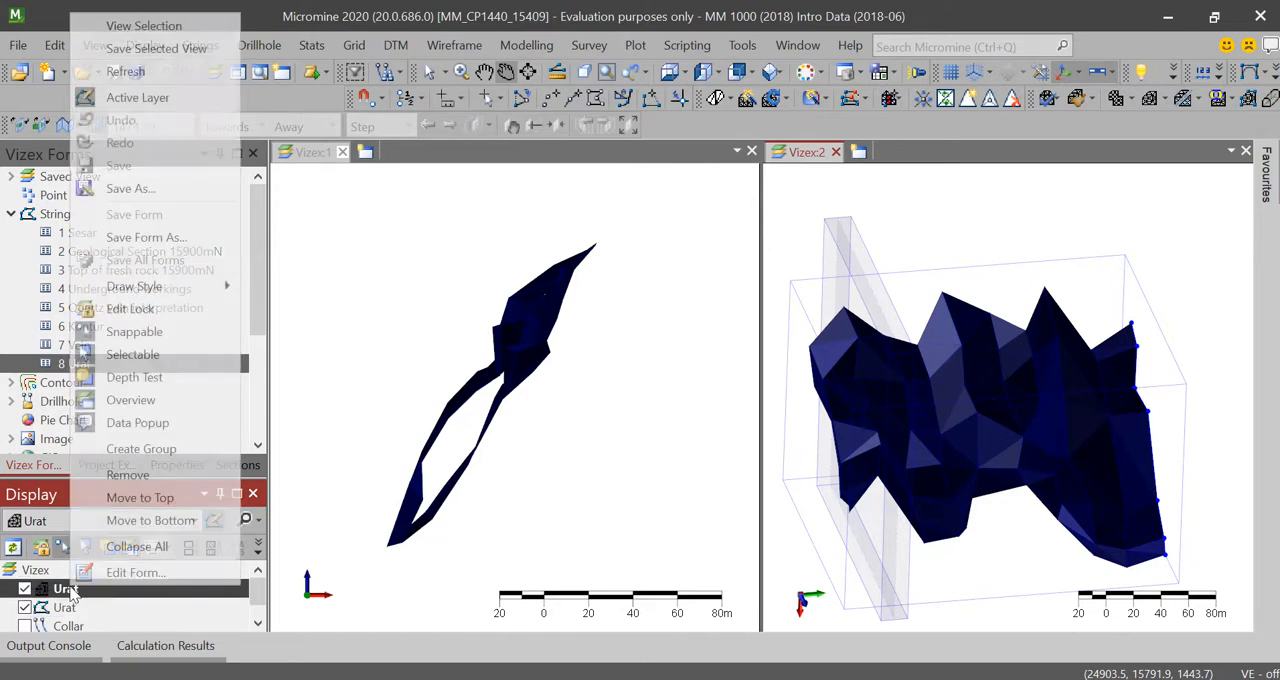
click(120, 97)
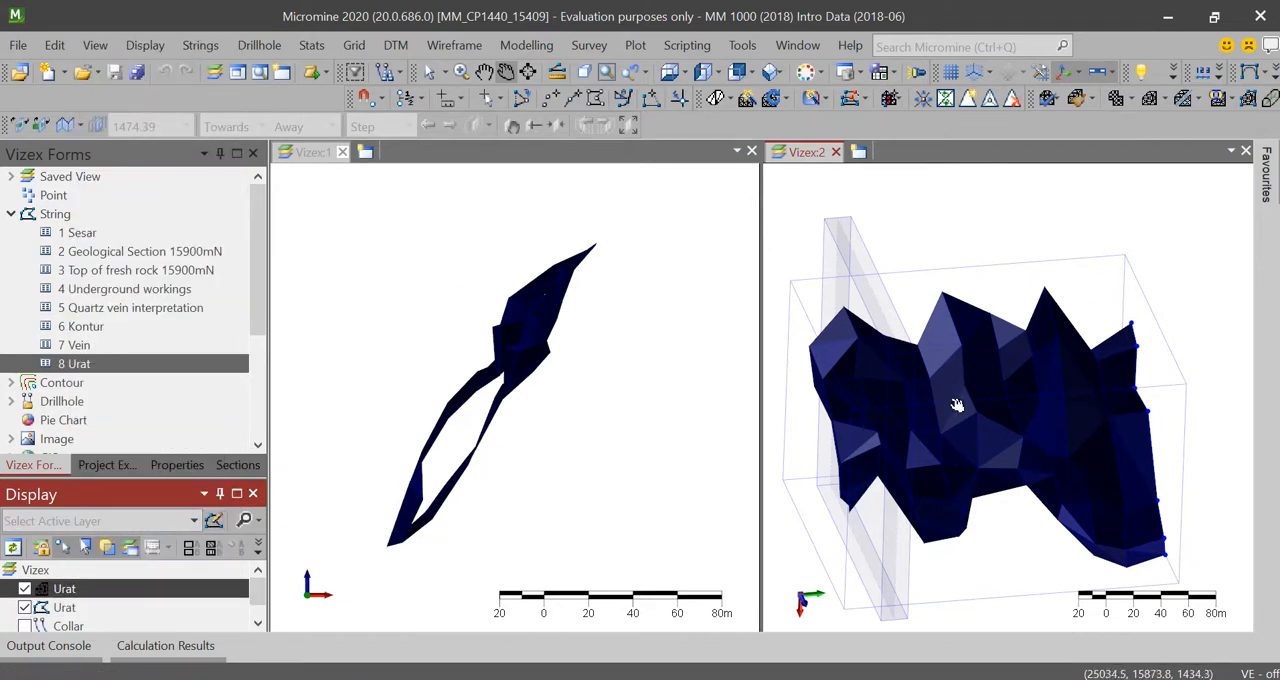
Step: Set the Urat wireframe's draw style to 3D Shaded (Solid) and enable 3D colour coding with red as the default colour
scroll(957, 410, down, 2)
scroll(960, 430, up, 3)
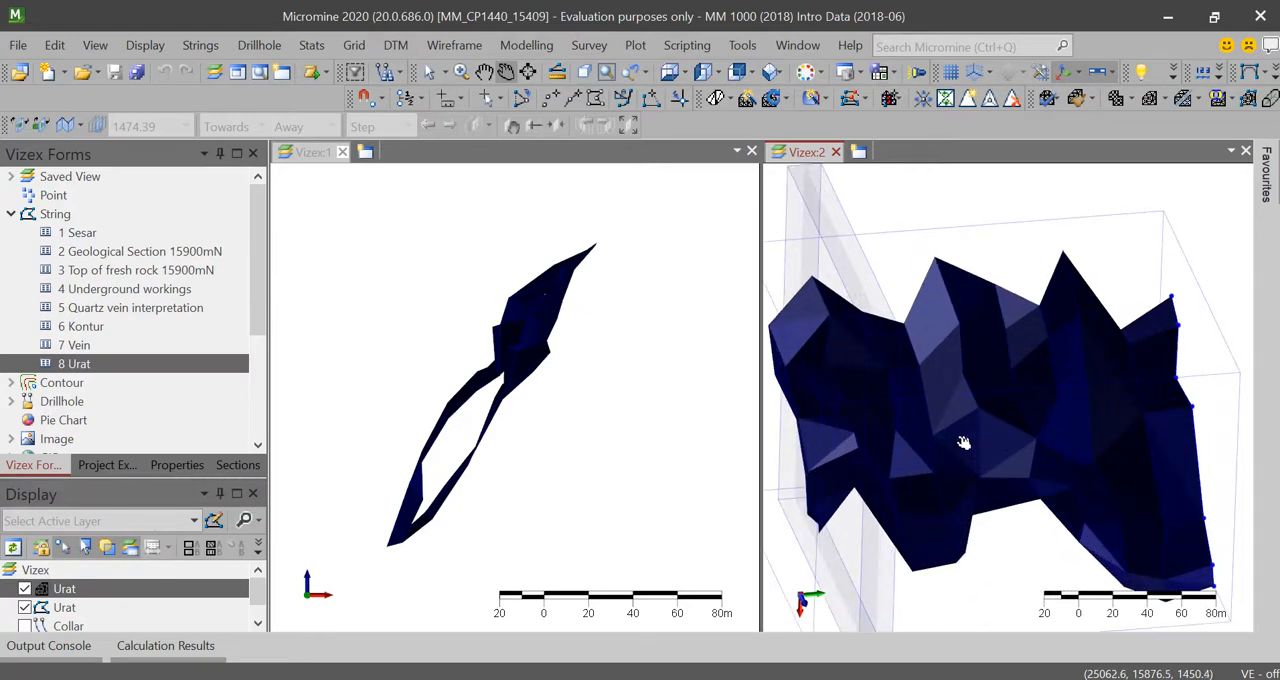
double_click(64, 590)
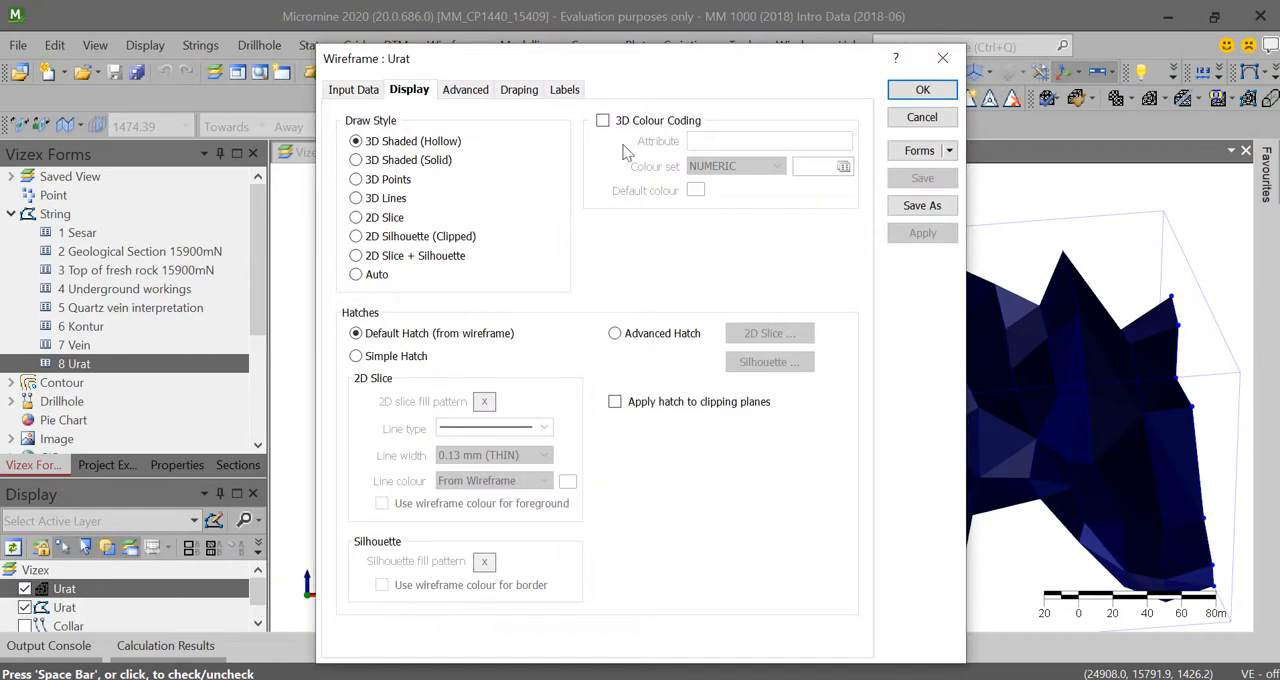
click(424, 162)
click(603, 120)
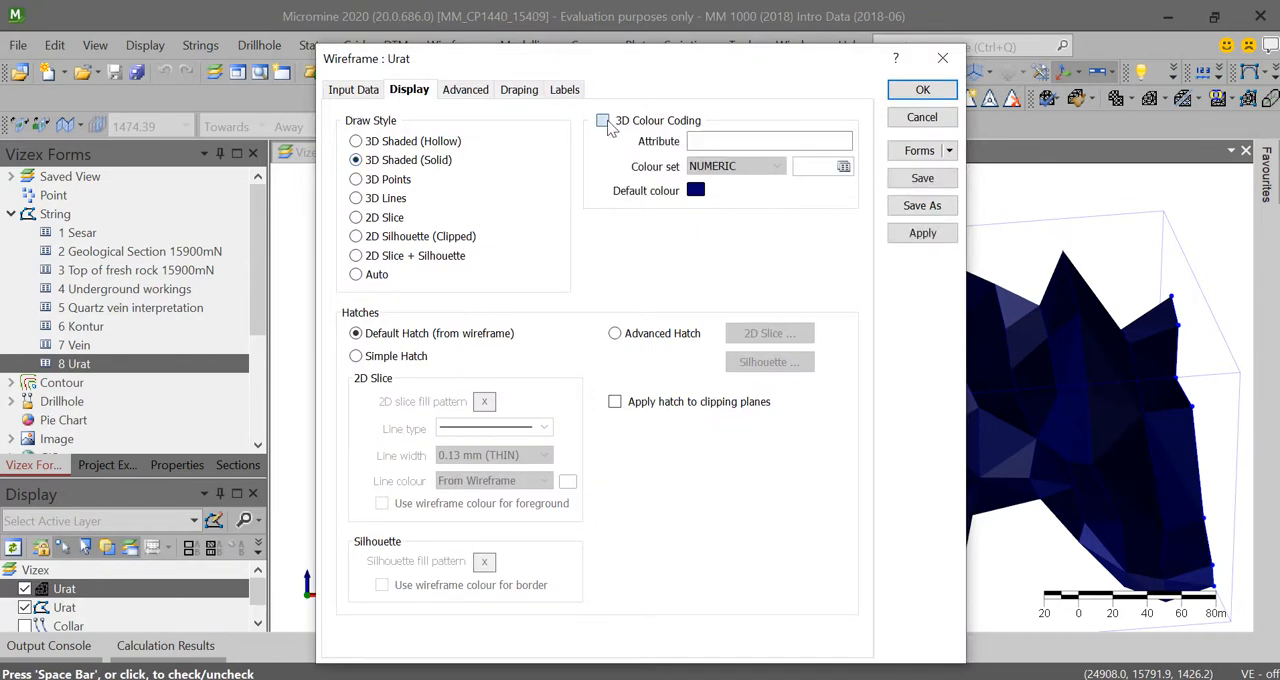
click(695, 190)
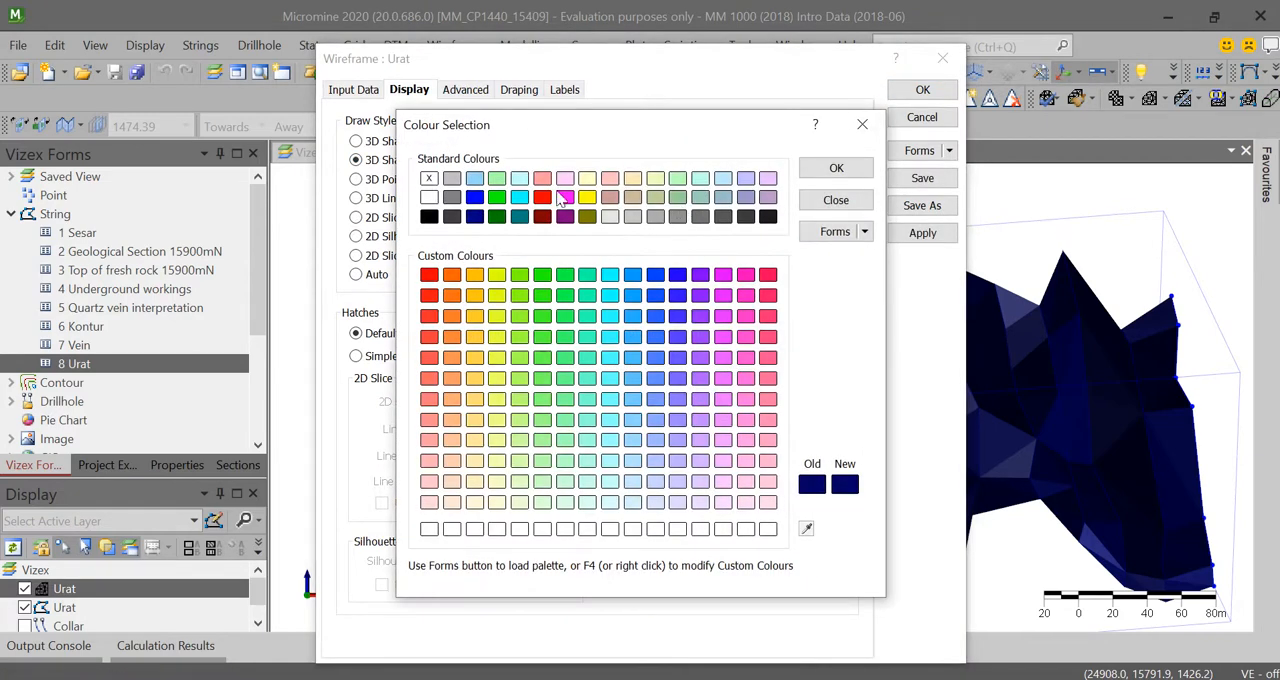
click(542, 197)
click(836, 168)
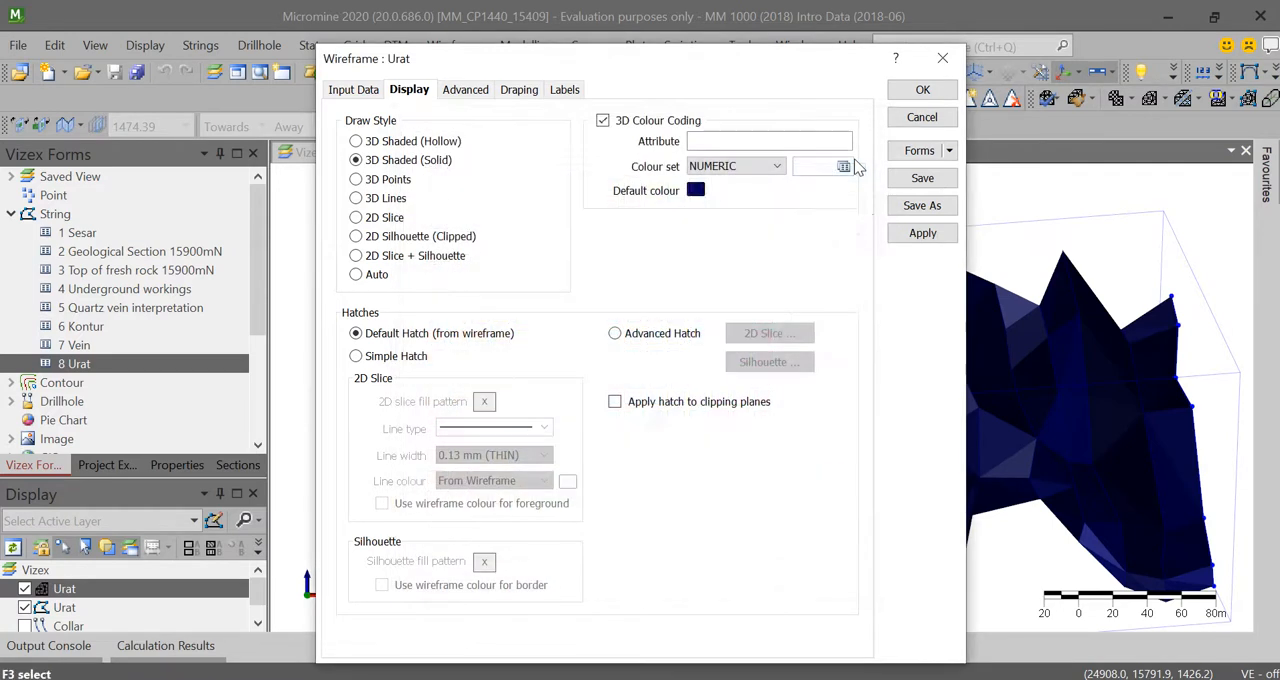
Step: Raise the wireframe smoothing slightly above minimum and apply the display settings to the Urat wireframe
click(465, 95)
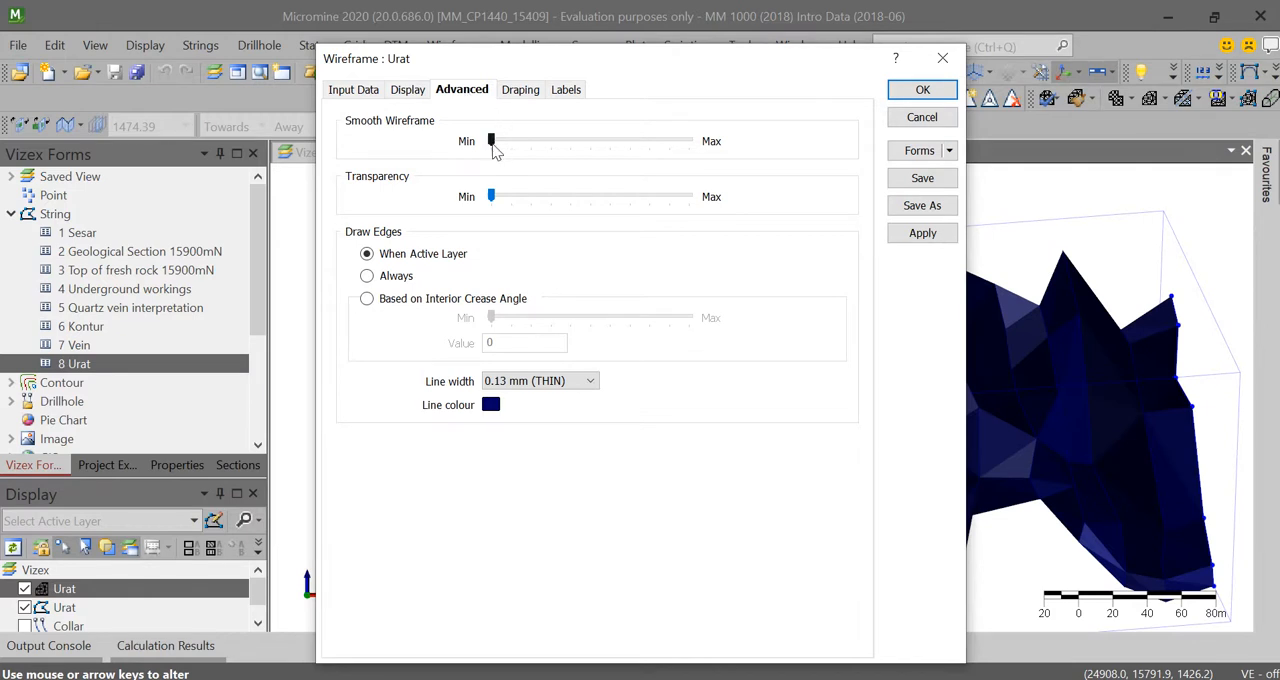
drag(494, 147, 527, 147)
drag(533, 147, 531, 147)
click(515, 92)
click(563, 90)
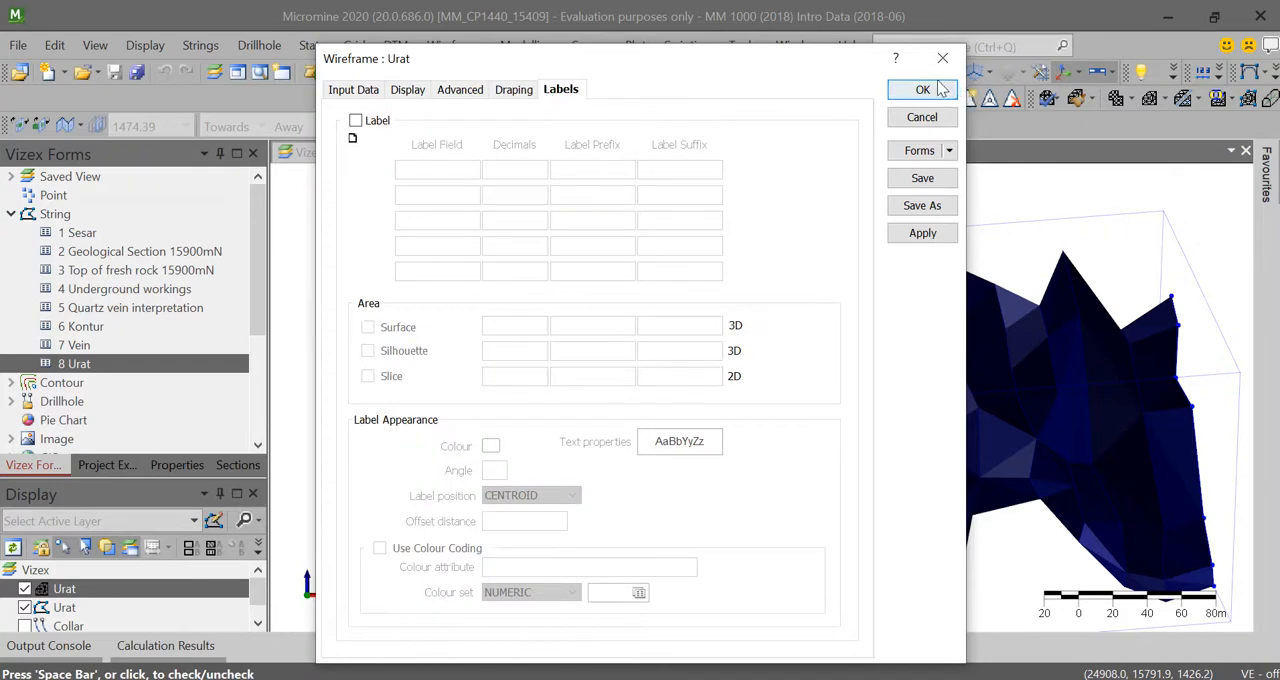
click(945, 90)
Step: Save the Urat wireframe's modified display form
scroll(1000, 326, down, 2)
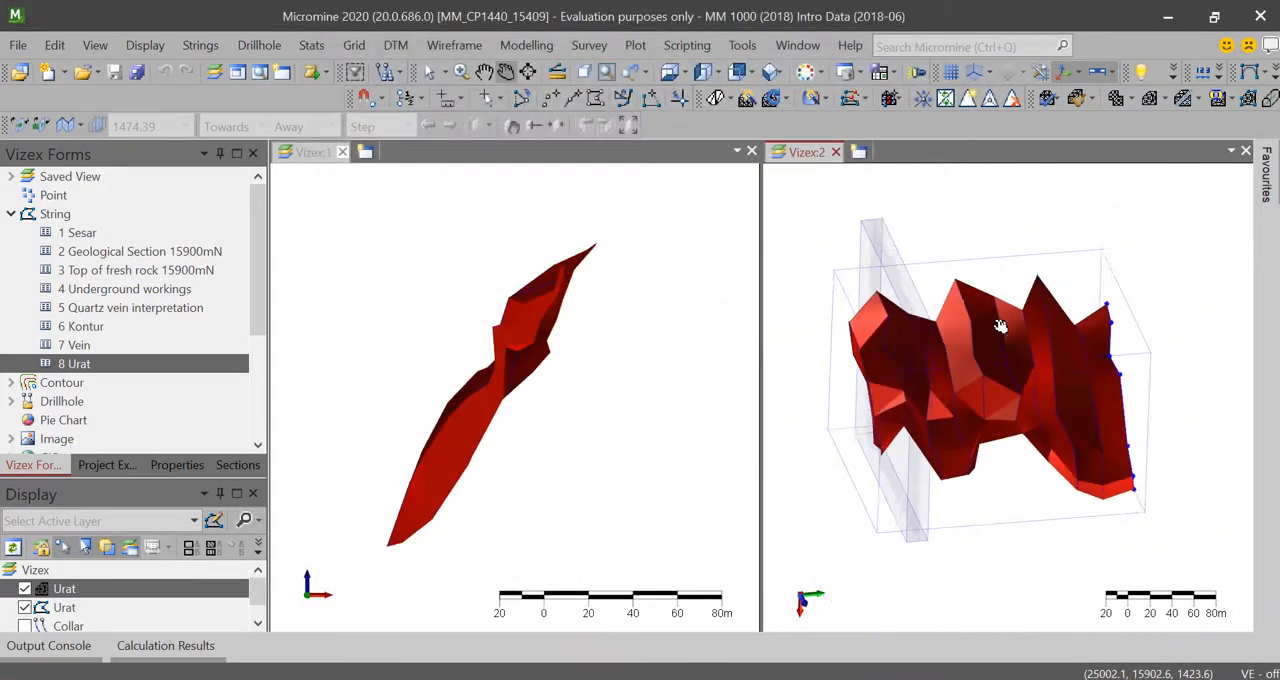
scroll(1020, 360, up, 3)
drag(1088, 469, 1011, 351)
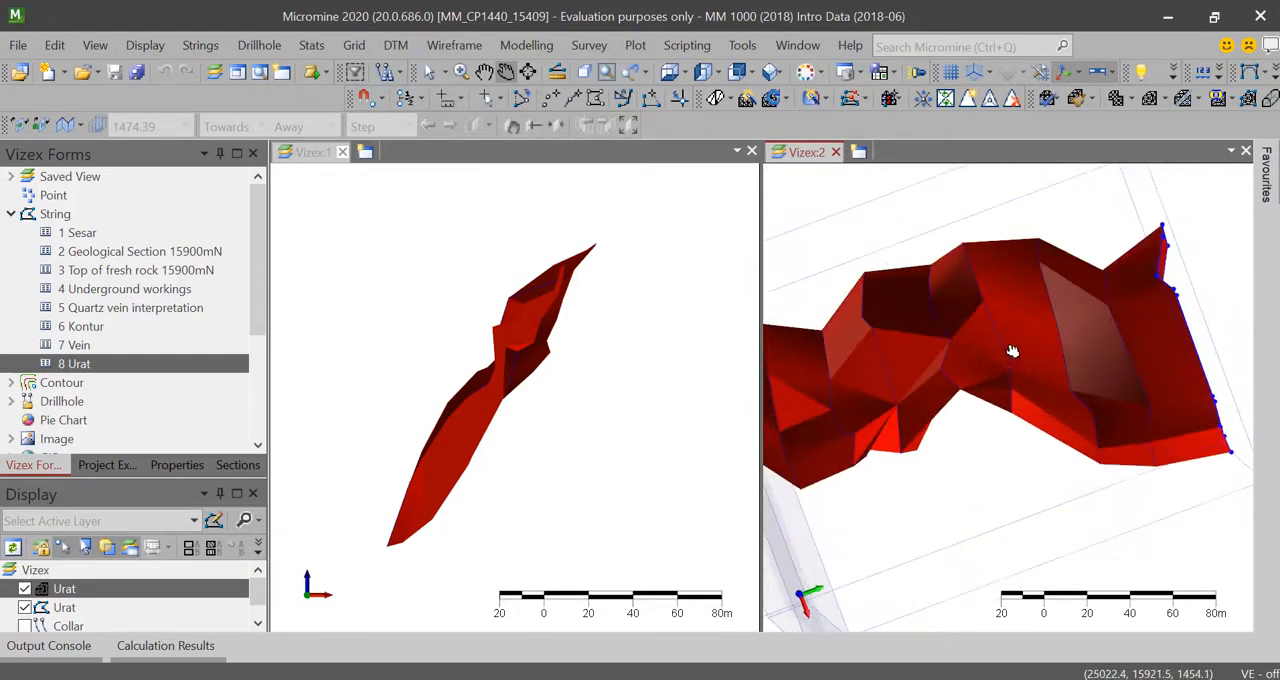
click(65, 609)
click(64, 590)
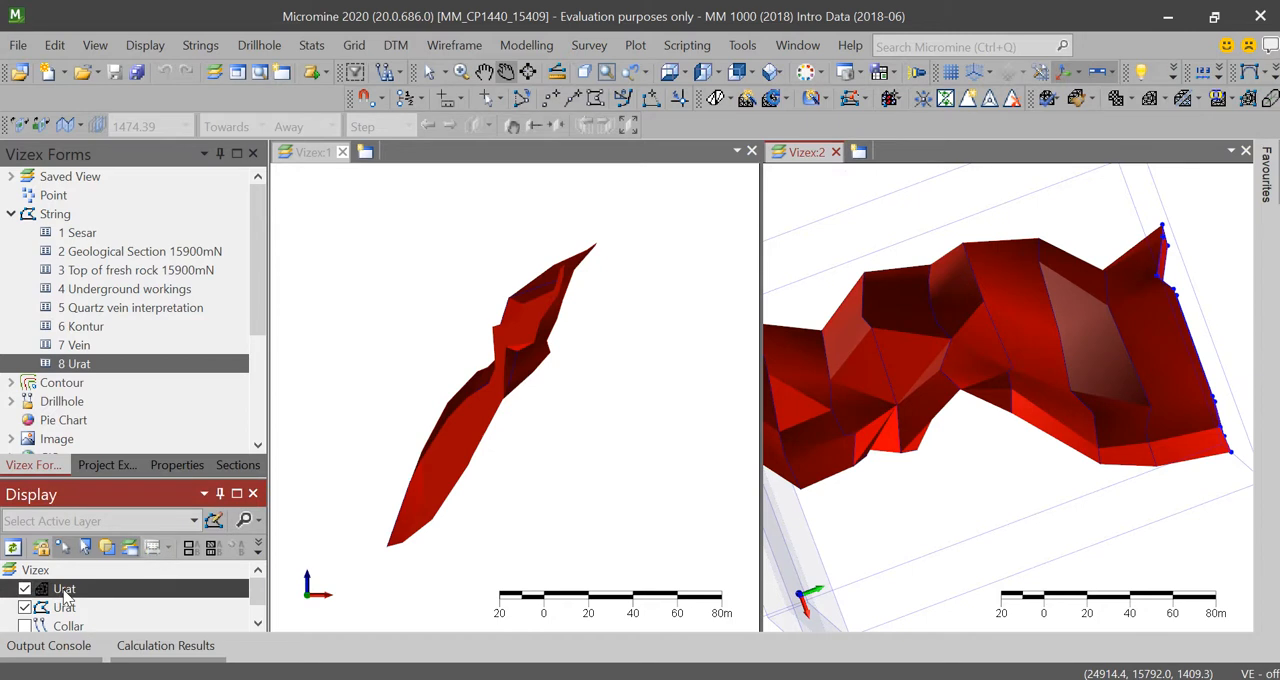
click(66, 609)
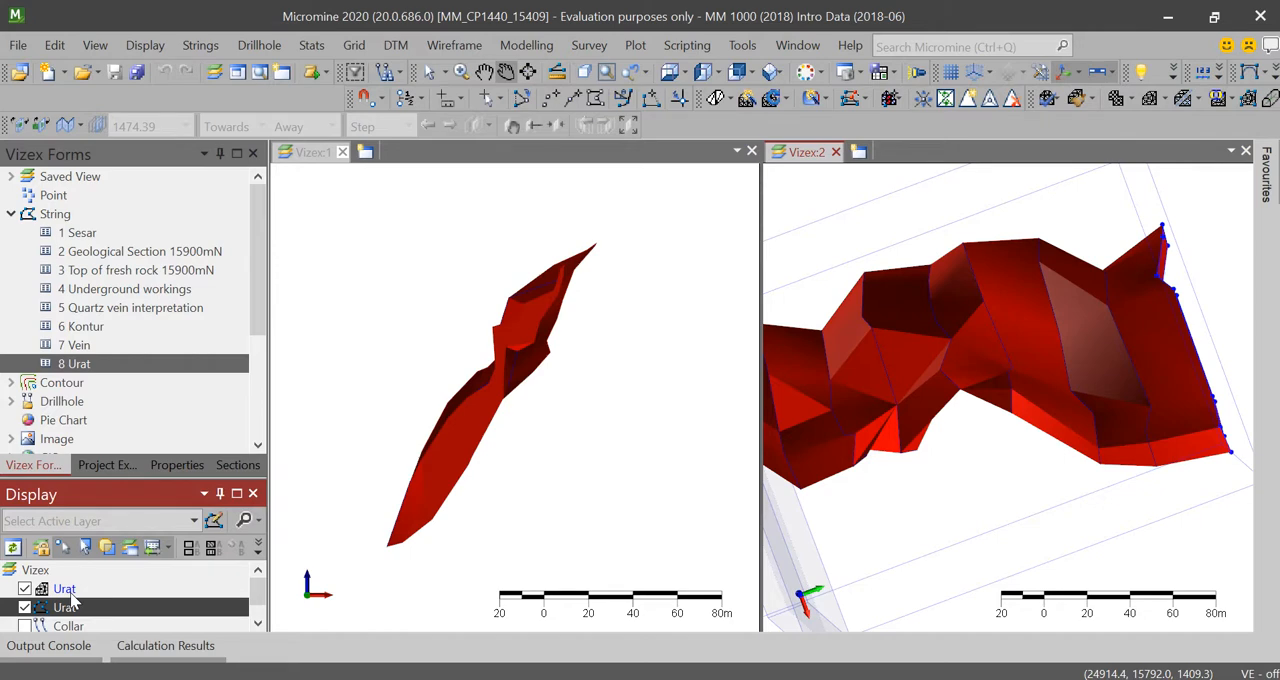
right_click(70, 593)
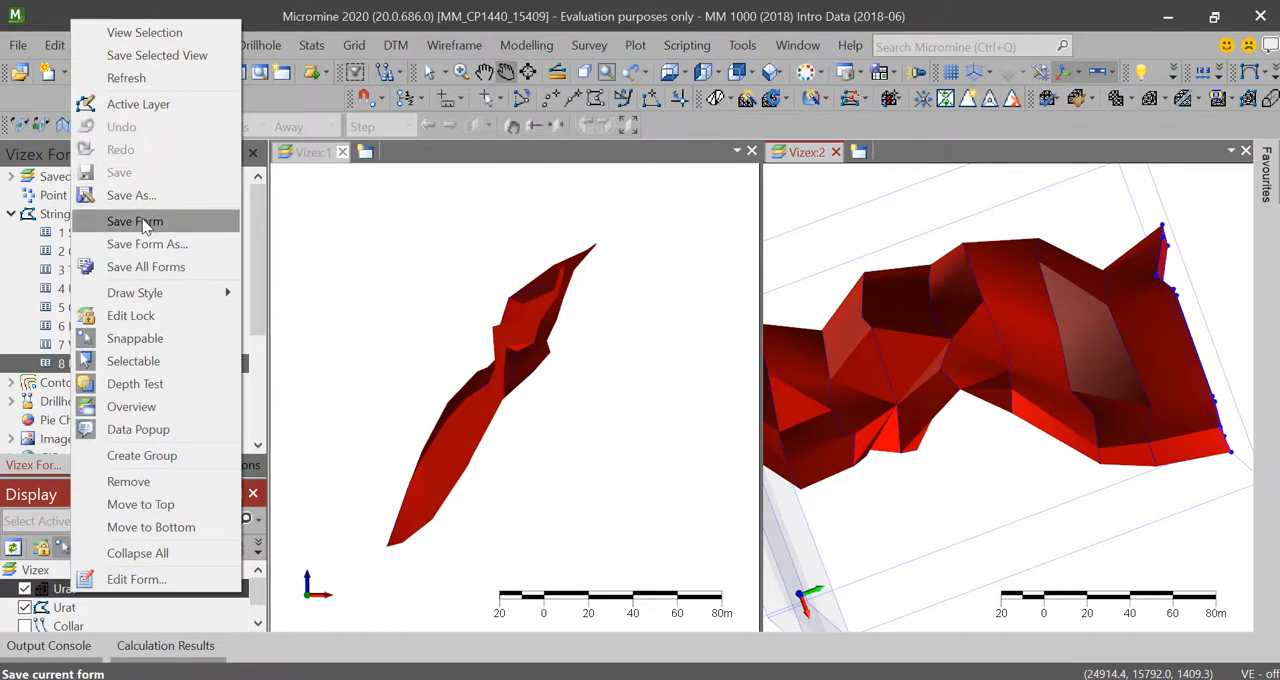
click(145, 222)
click(57, 607)
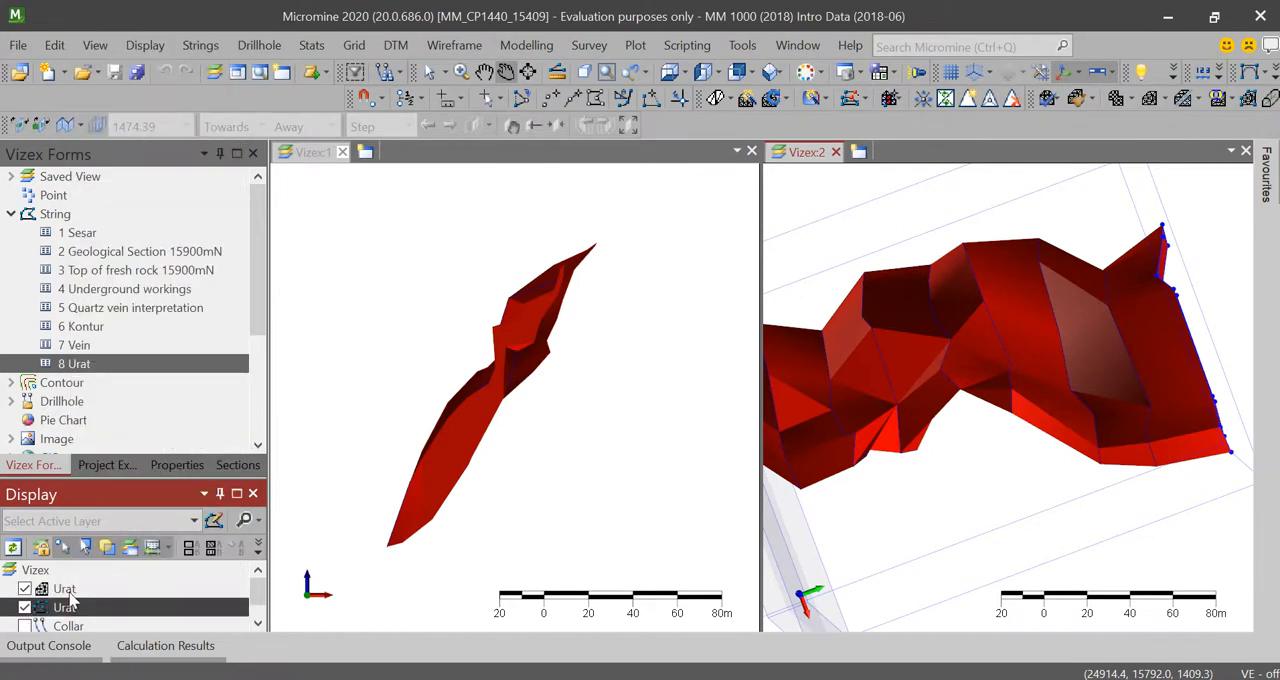
click(70, 593)
Step: Start the Wireframe Clean tool with the Ore wireframe Urat as its input
drag(1197, 314, 1147, 310)
click(454, 45)
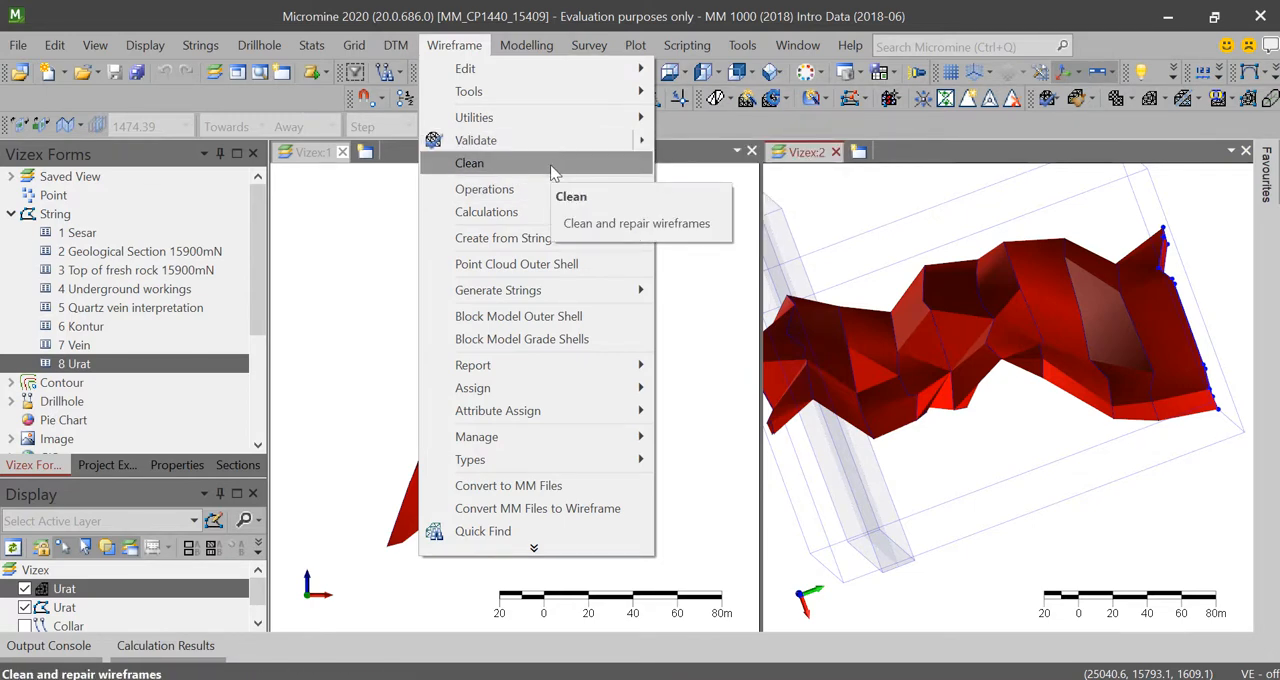
click(553, 165)
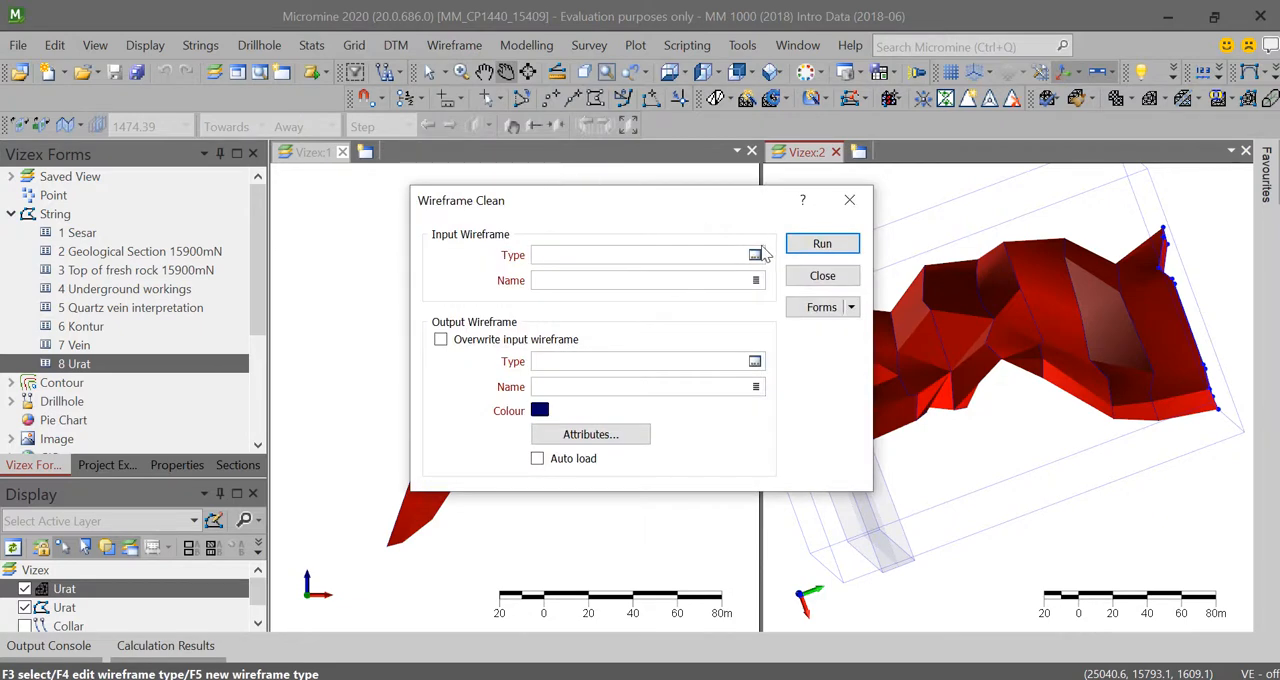
click(756, 255)
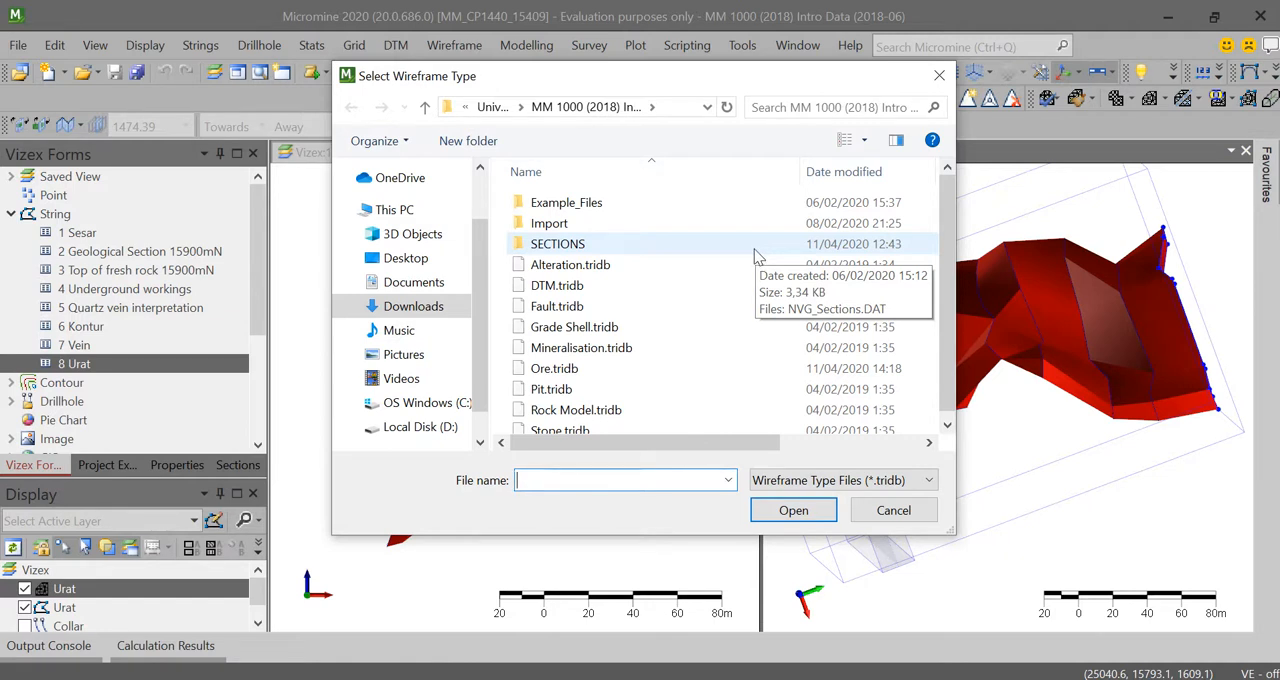
click(660, 368)
click(785, 510)
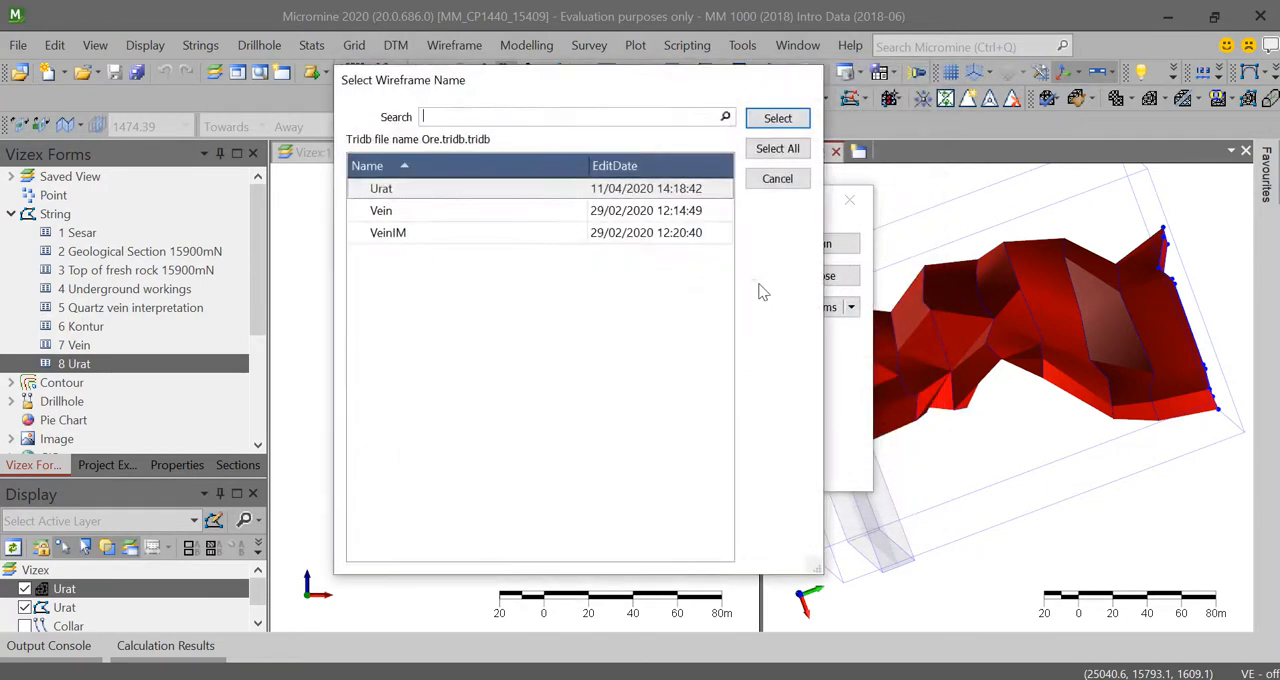
click(430, 190)
click(775, 119)
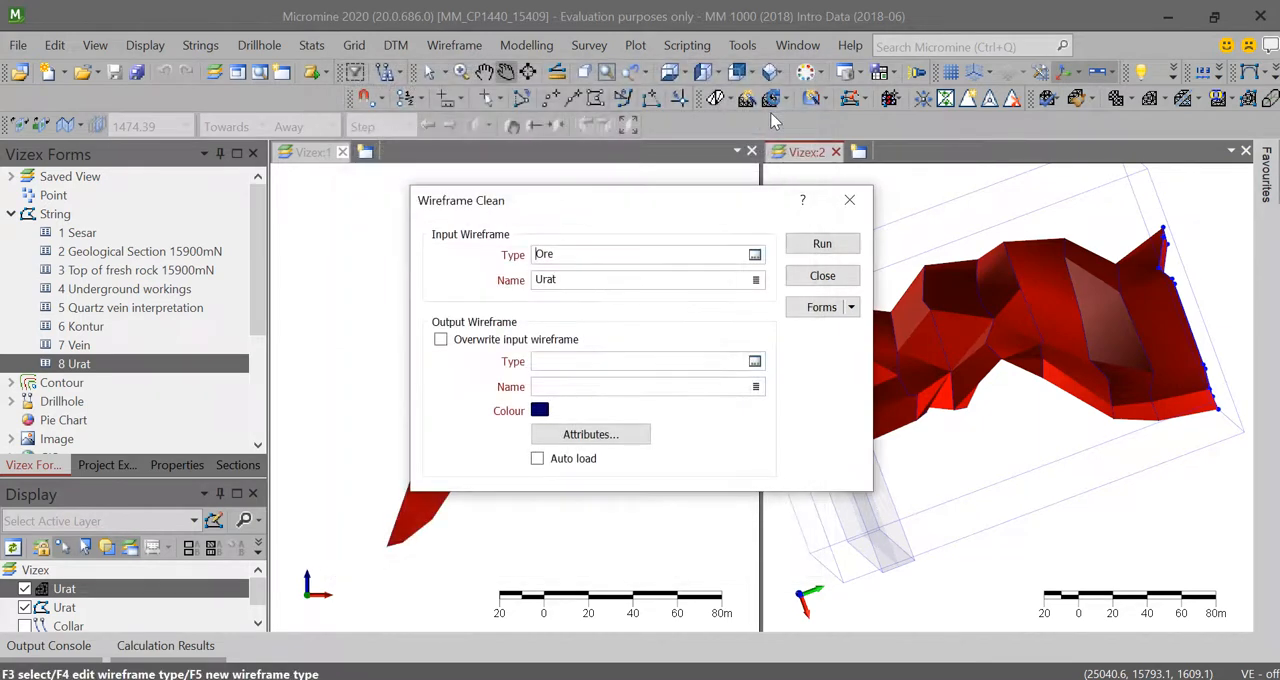
Step: Clean the Urat wireframe, overwriting the input wireframe, and close the tool
click(465, 344)
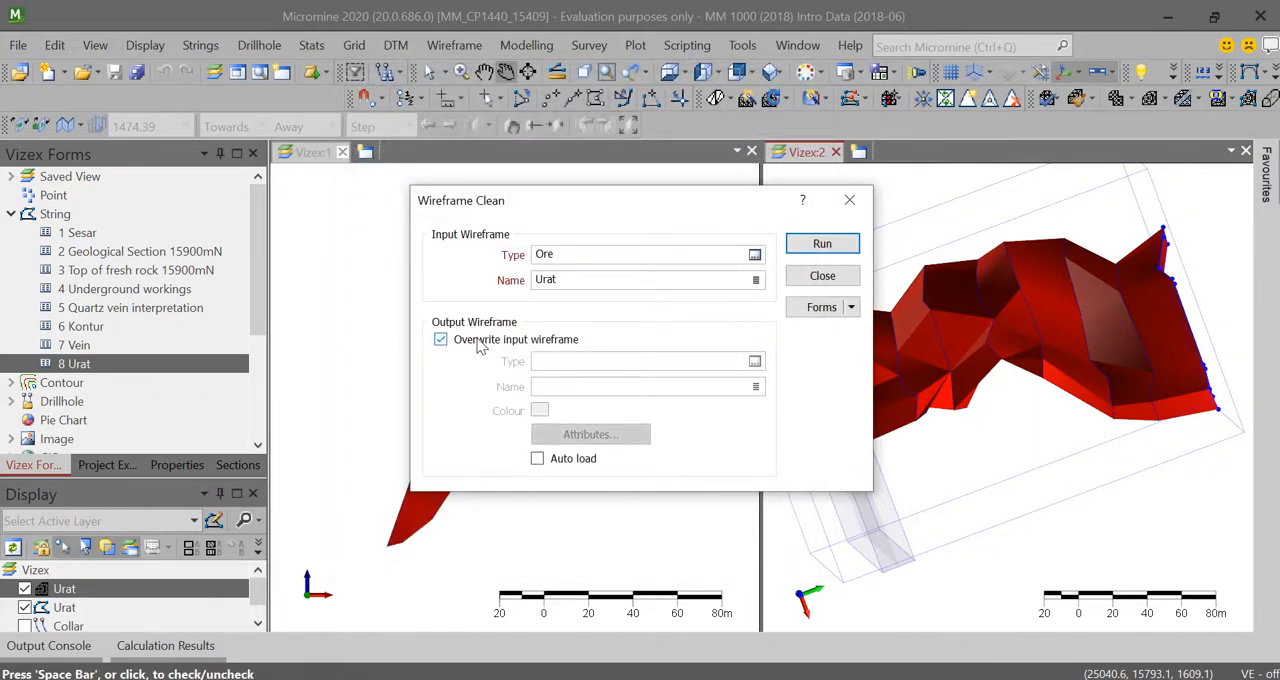
click(822, 243)
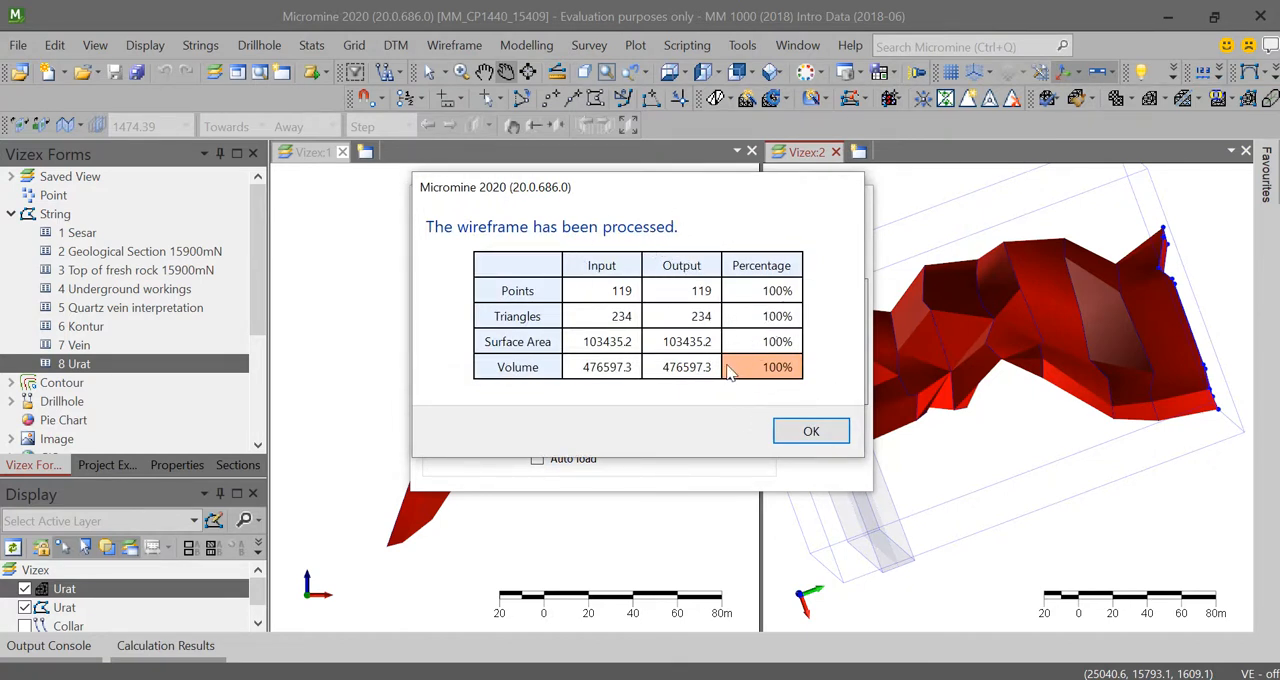
click(811, 431)
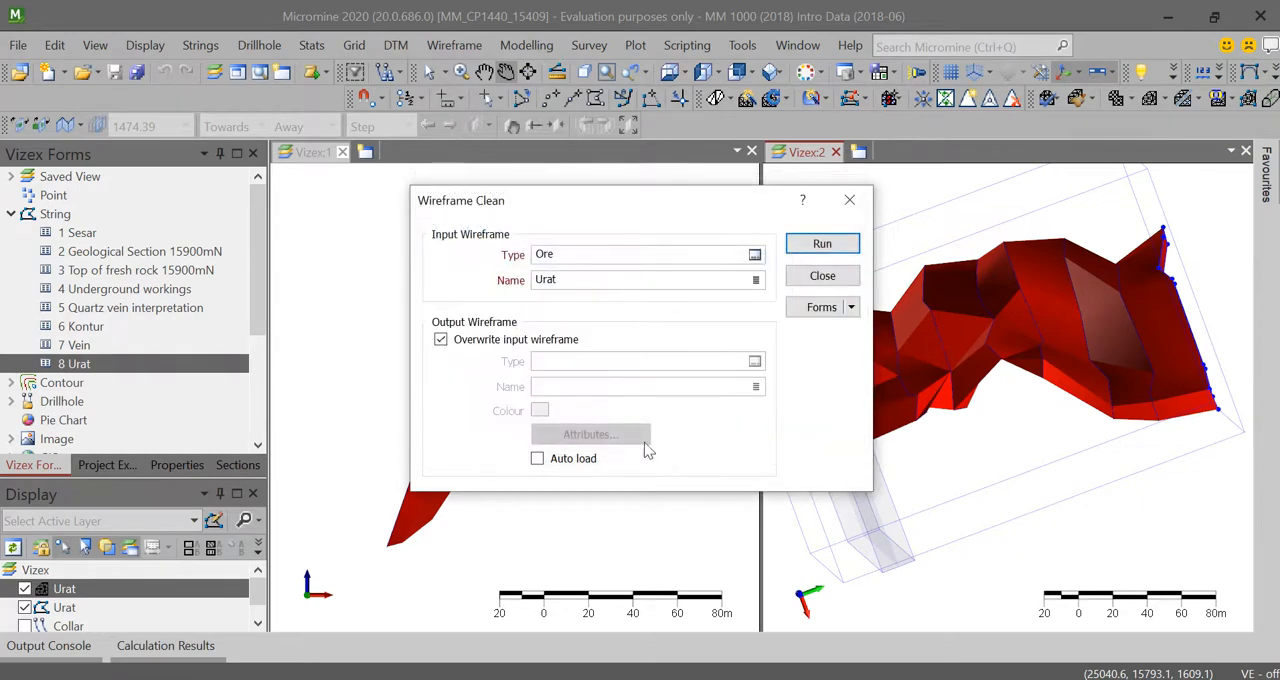
click(822, 276)
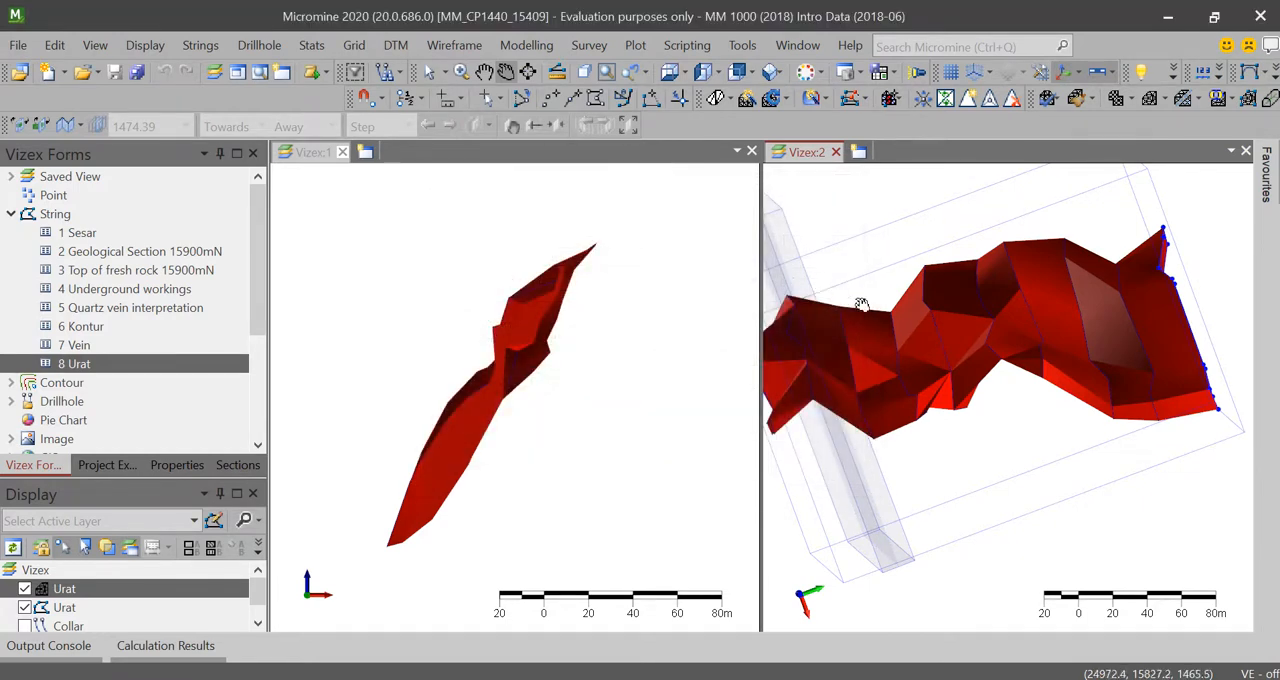
Step: Set up a wireframe volume report for the single Ore wireframe Urat with REP_volume as the report file
scroll(892, 327, down, 2)
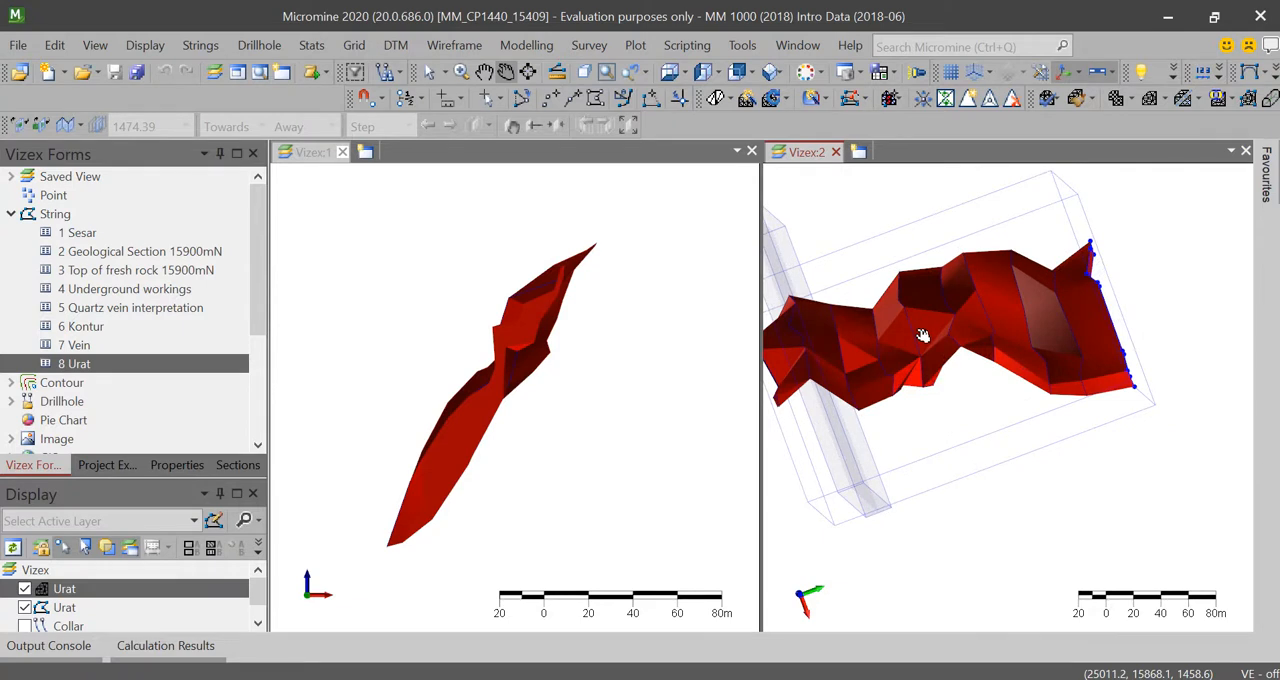
mouse_move(917, 336)
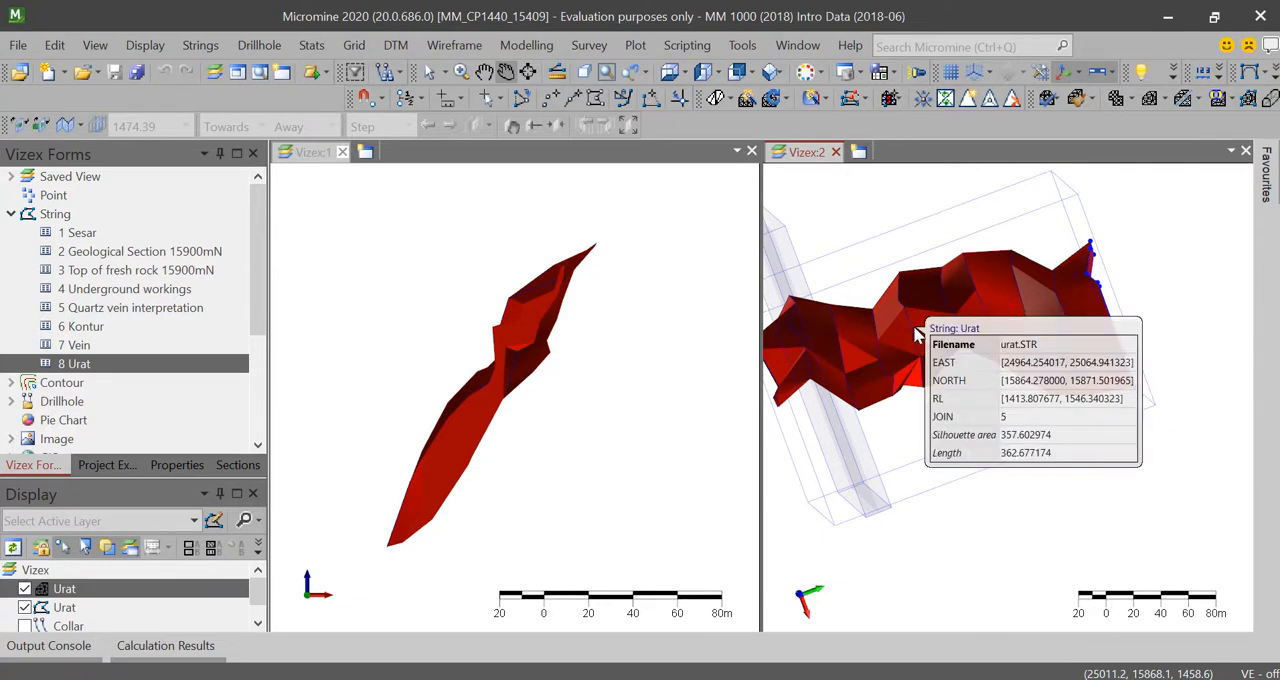
middle_drag(914, 320, 860, 308)
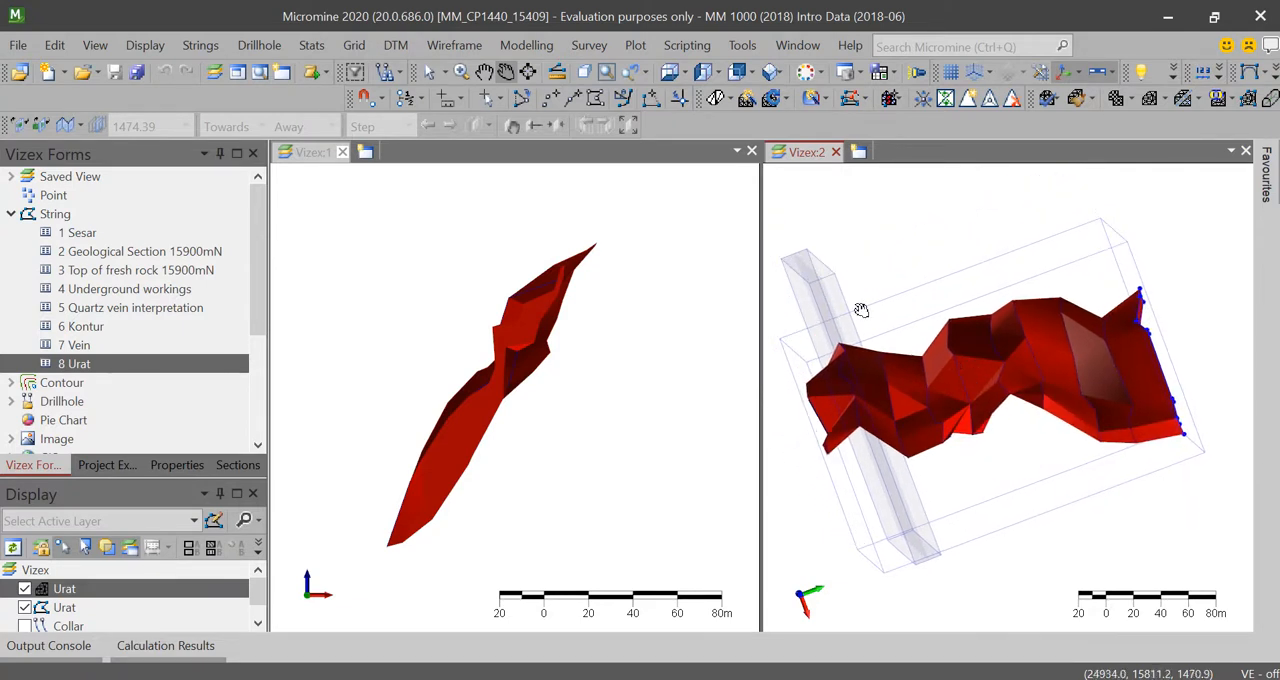
click(525, 45)
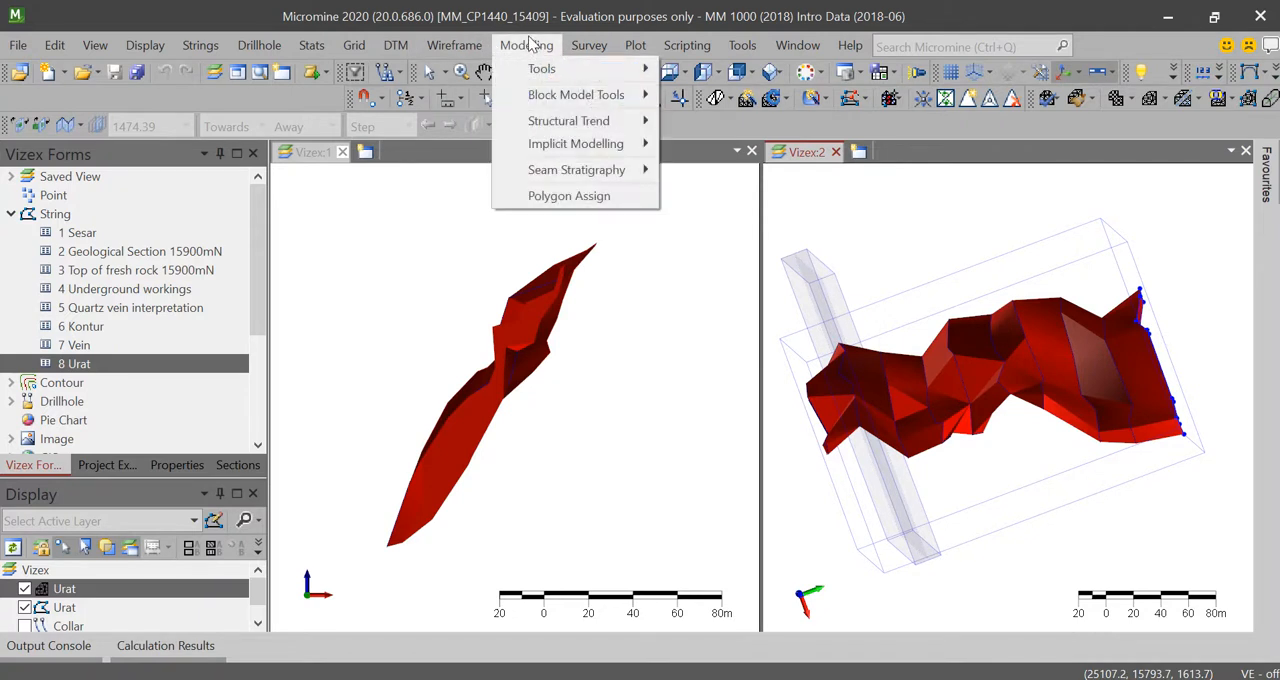
mouse_move(483, 42)
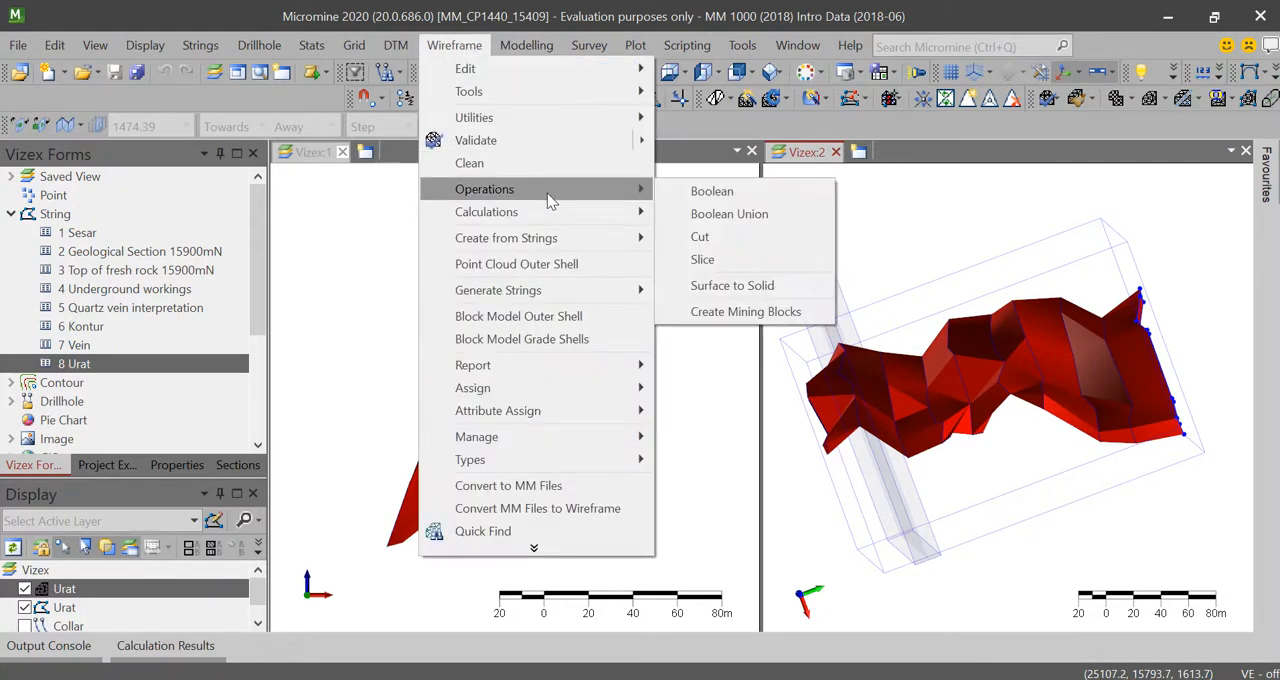
mouse_move(604, 378)
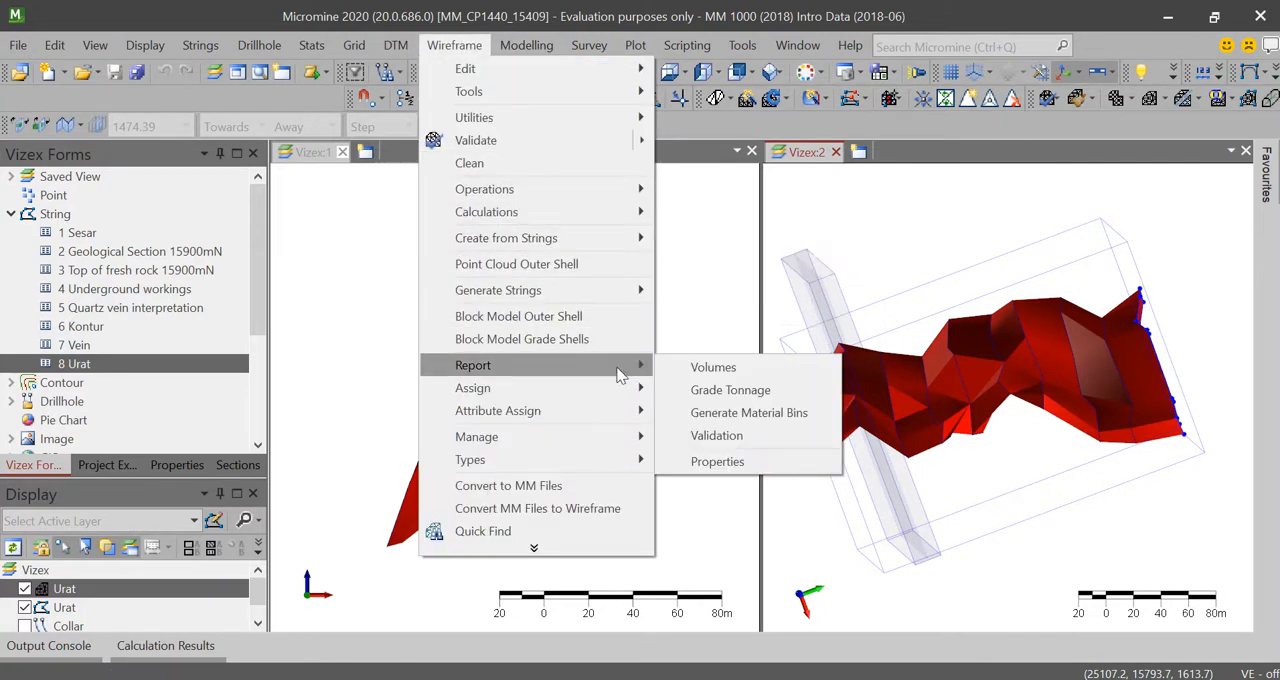
click(714, 369)
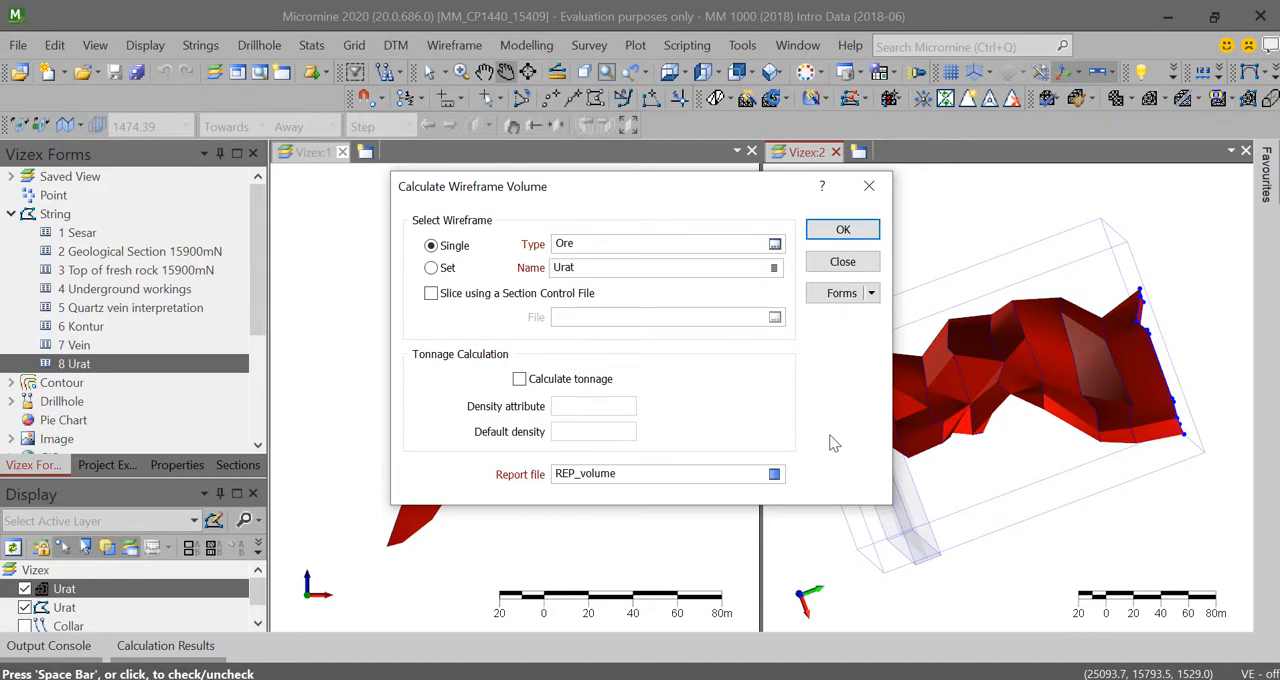
Step: Run the volume calculation for the Urat wireframe, overwriting the existing REP_volume report file
click(840, 231)
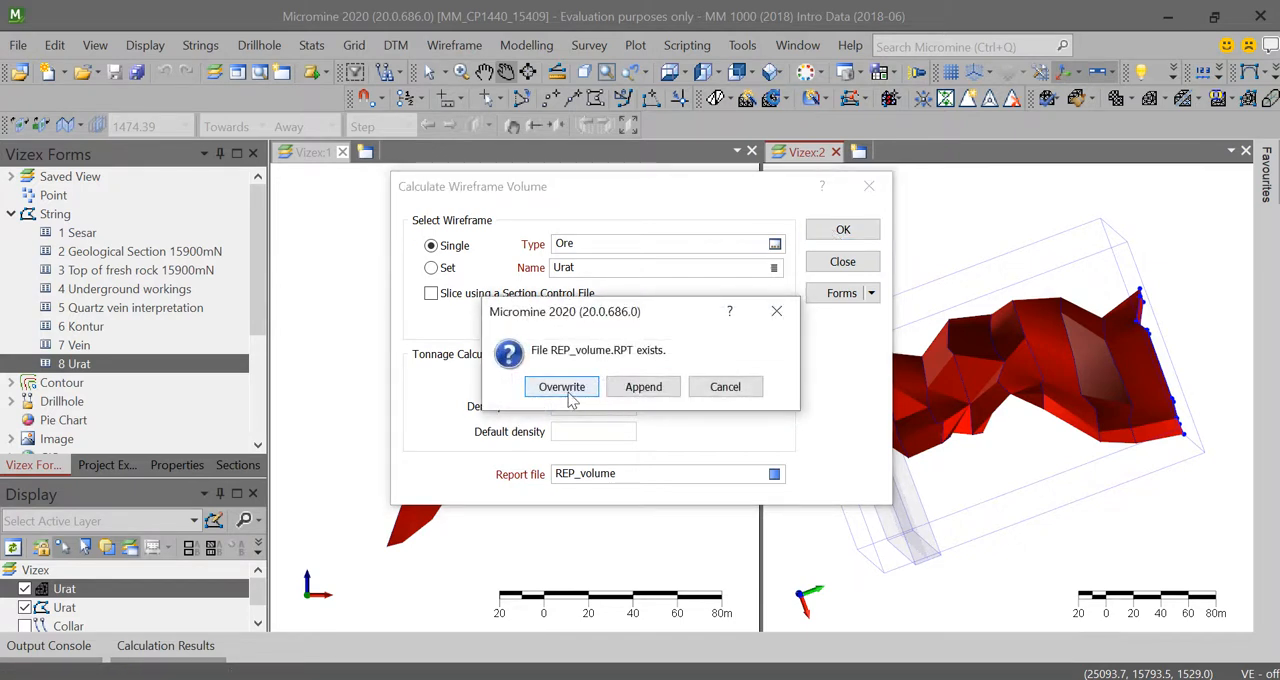
click(740, 390)
click(640, 476)
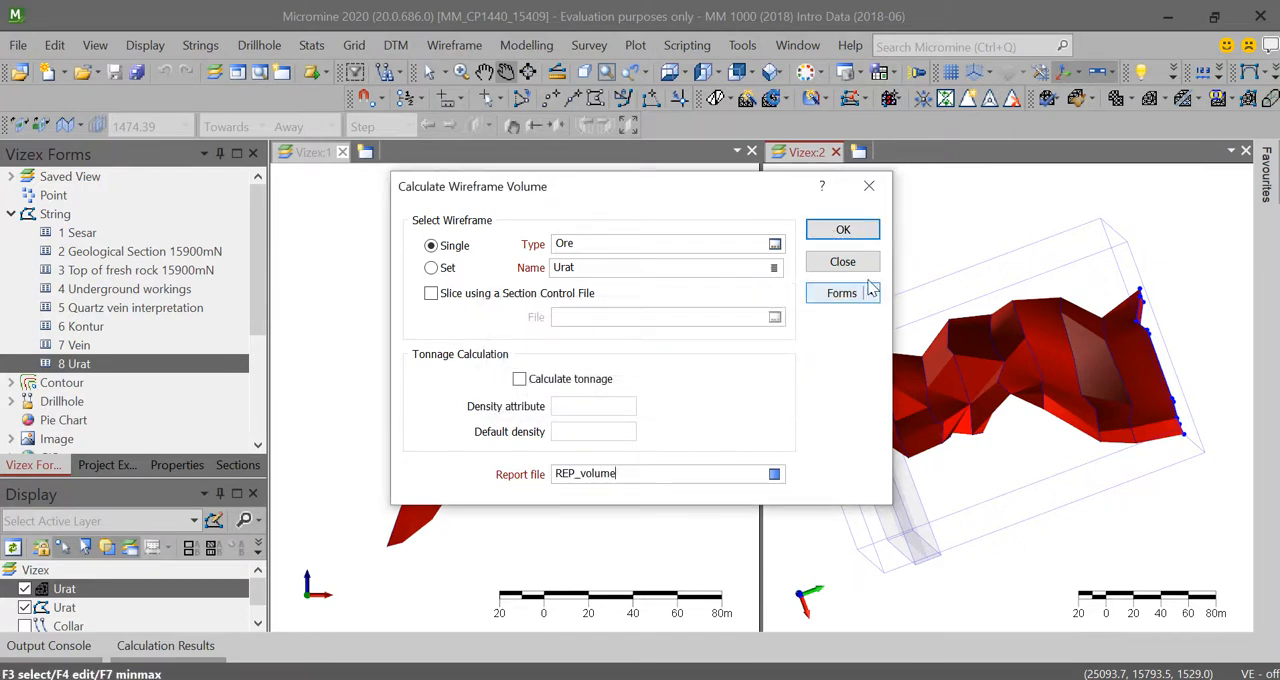
click(843, 230)
click(575, 388)
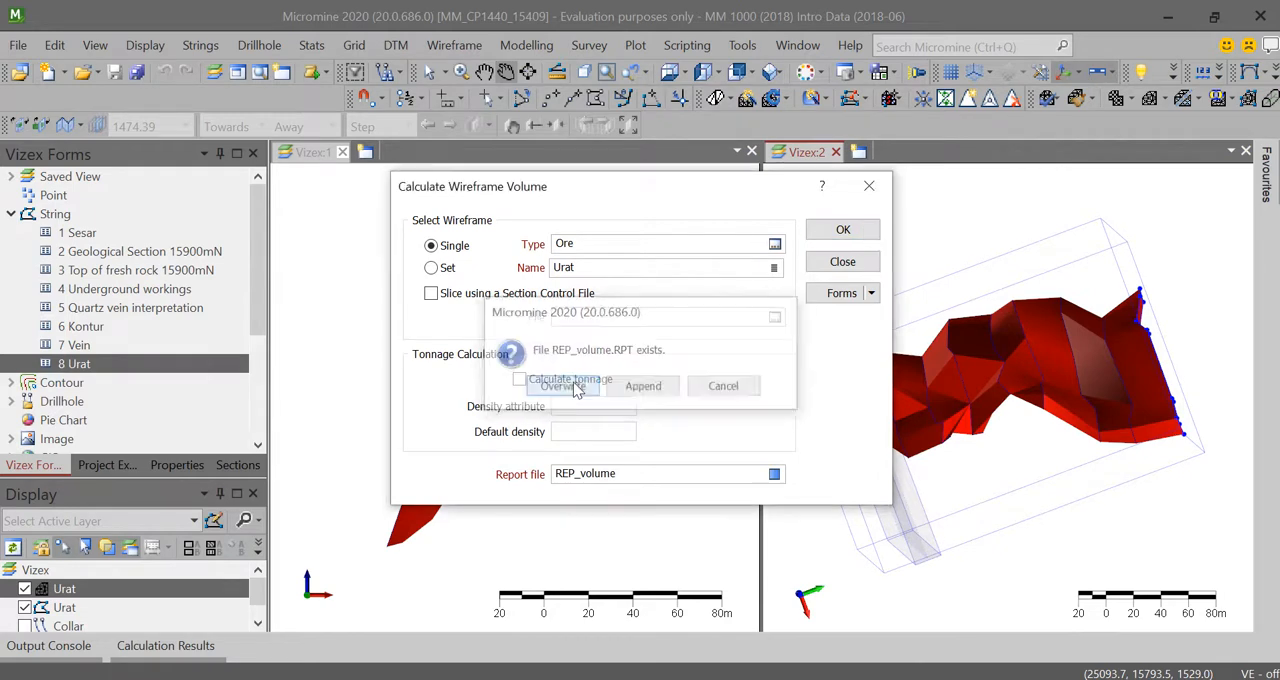
click(730, 396)
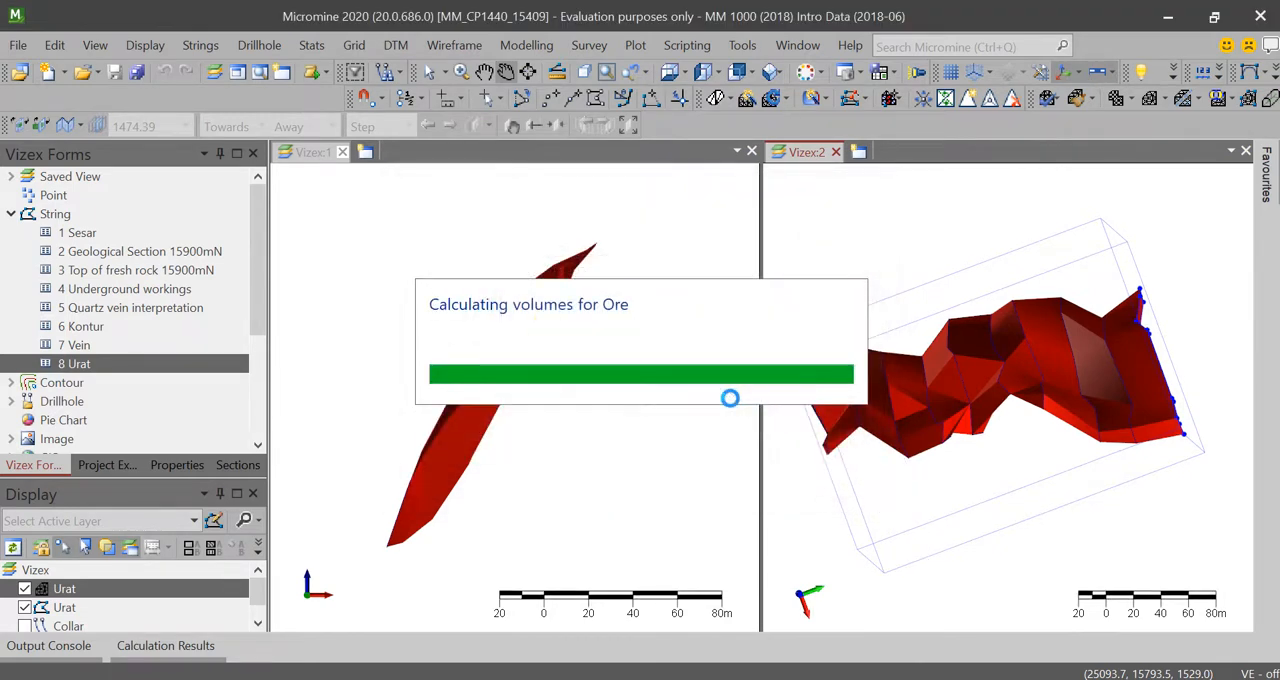
Step: Review the Urat and subtotal volumes in the REP_volume report and return to the 3D view
click(188, 615)
click(177, 593)
click(190, 615)
click(186, 597)
click(187, 616)
click(185, 597)
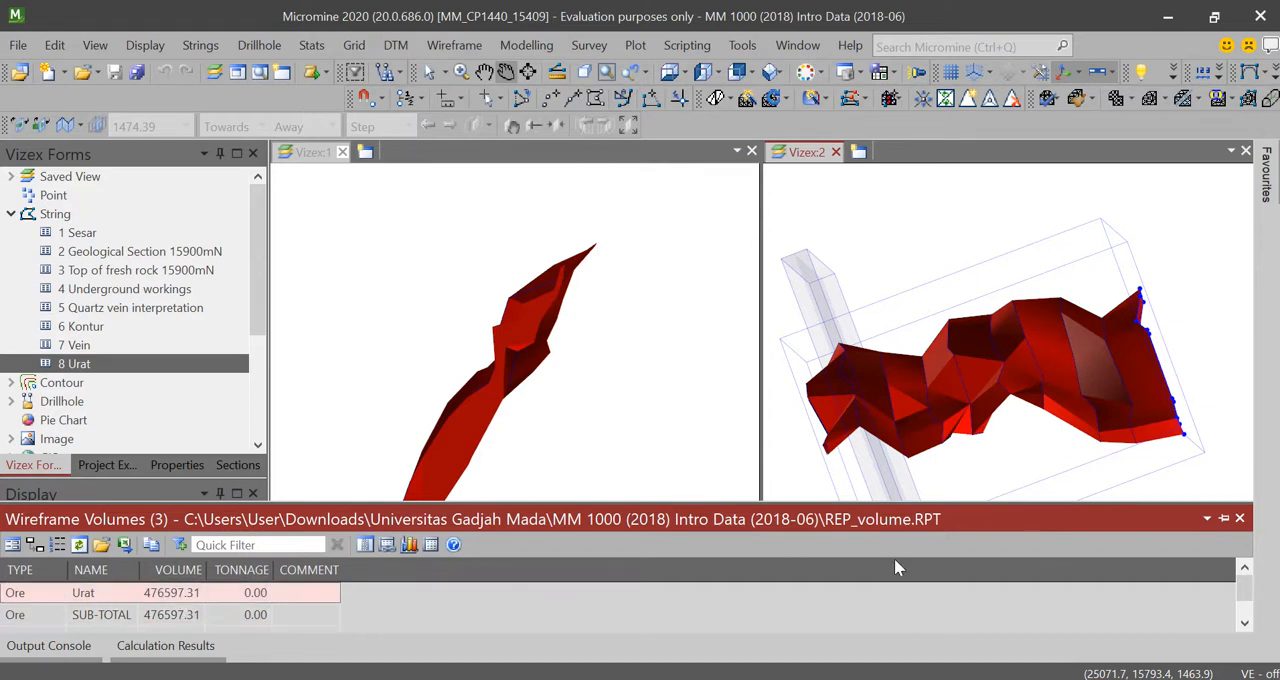
click(1208, 519)
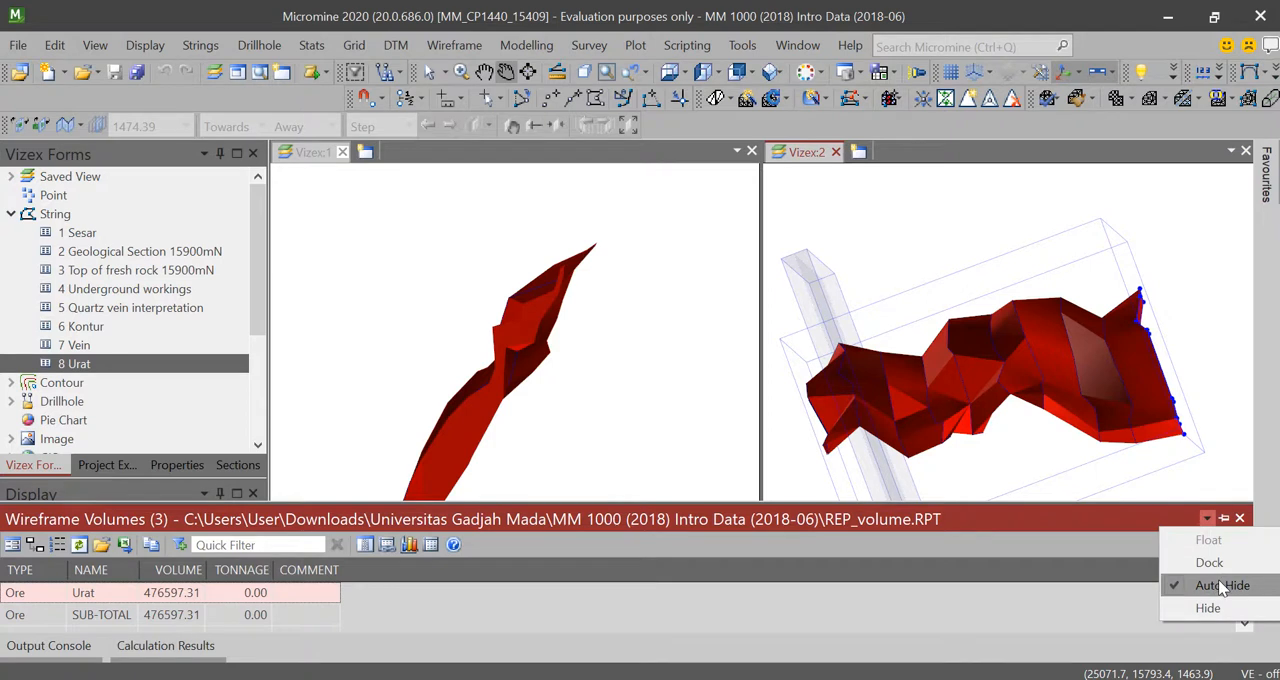
click(1202, 405)
Step: Show the Collar drillhole layer together with the Urat wireframe
scroll(1184, 418, down, 5)
scroll(922, 364, up, 4)
scroll(1014, 397, down, 5)
scroll(1003, 393, up, 2)
scroll(22, 612, down, 1)
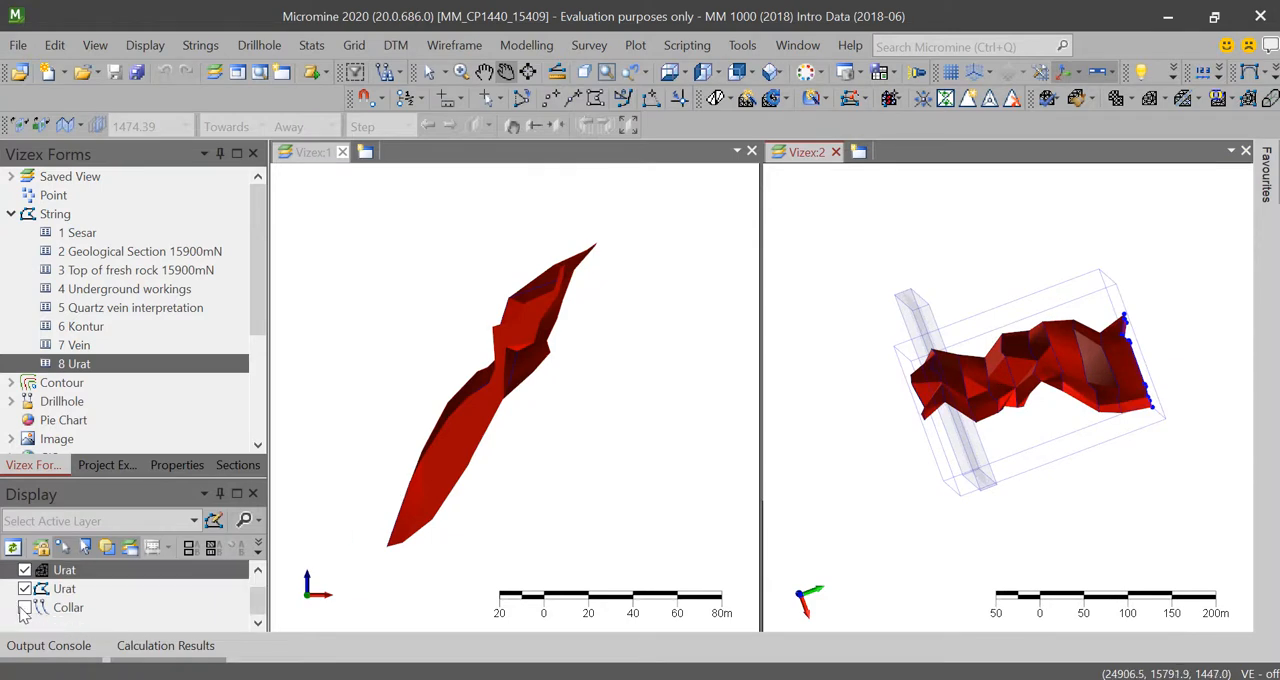
click(24, 608)
Step: Examine how the drillholes intersect the Urat wireframe in the second Vizex view, from several angles and in plan view
scroll(1100, 328, down, 2)
scroll(1068, 320, up, 4)
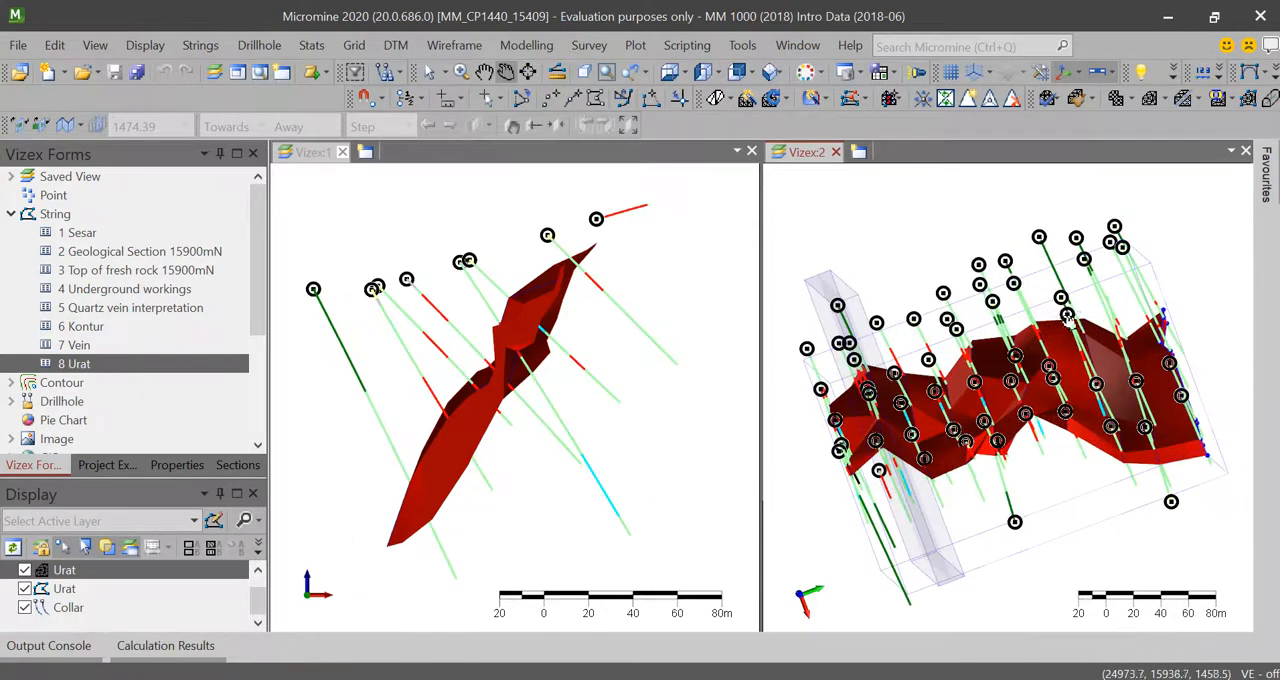
drag(1015, 280, 1032, 335)
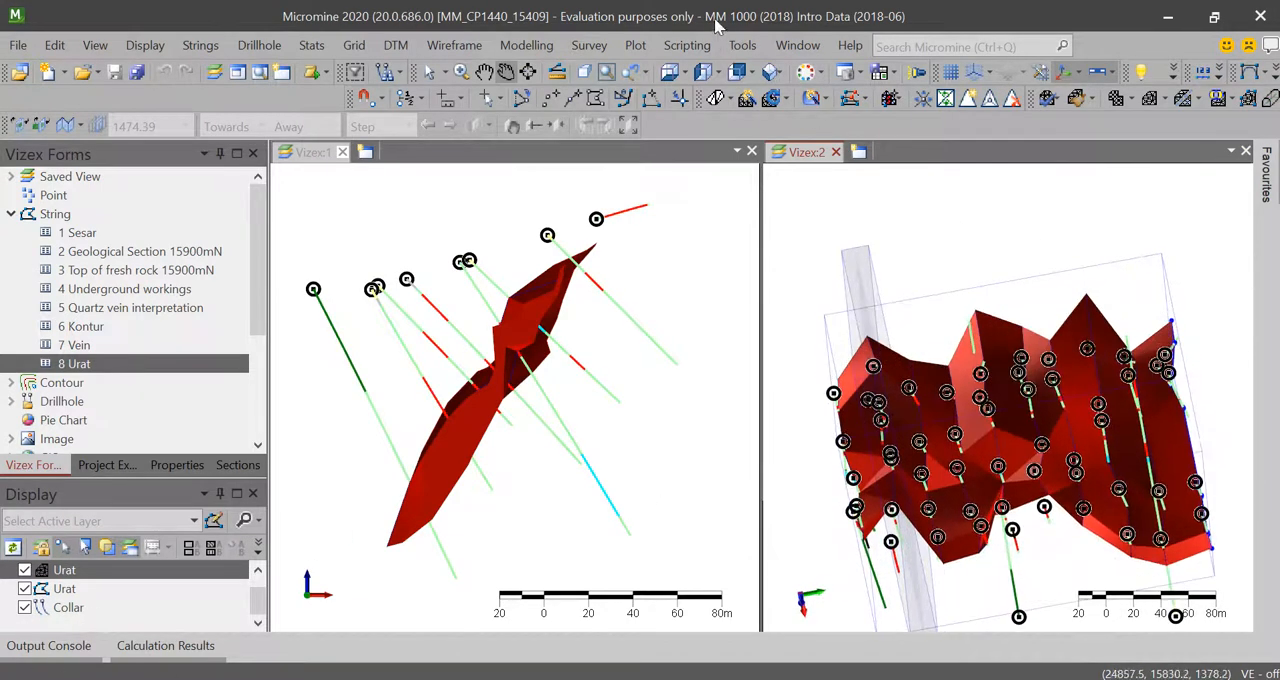
click(668, 76)
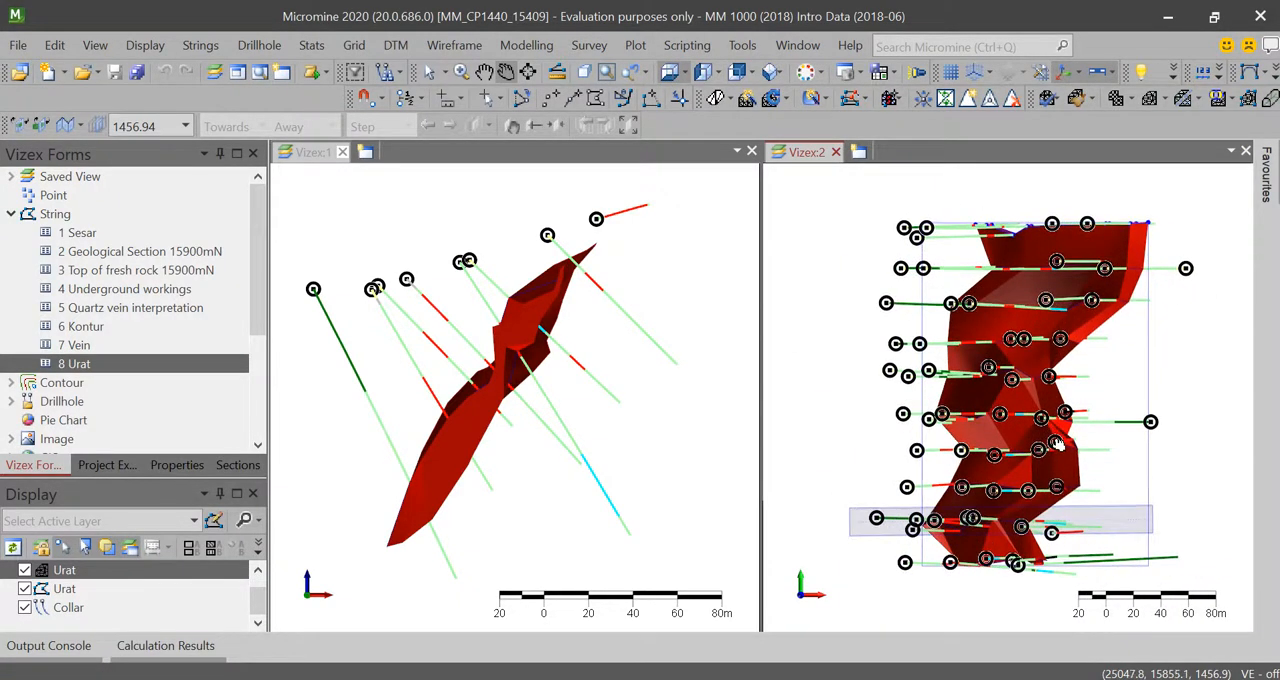
mouse_move(1058, 443)
mouse_down()
mouse_move(1062, 397)
mouse_move(1038, 439)
mouse_move(1054, 439)
mouse_up()
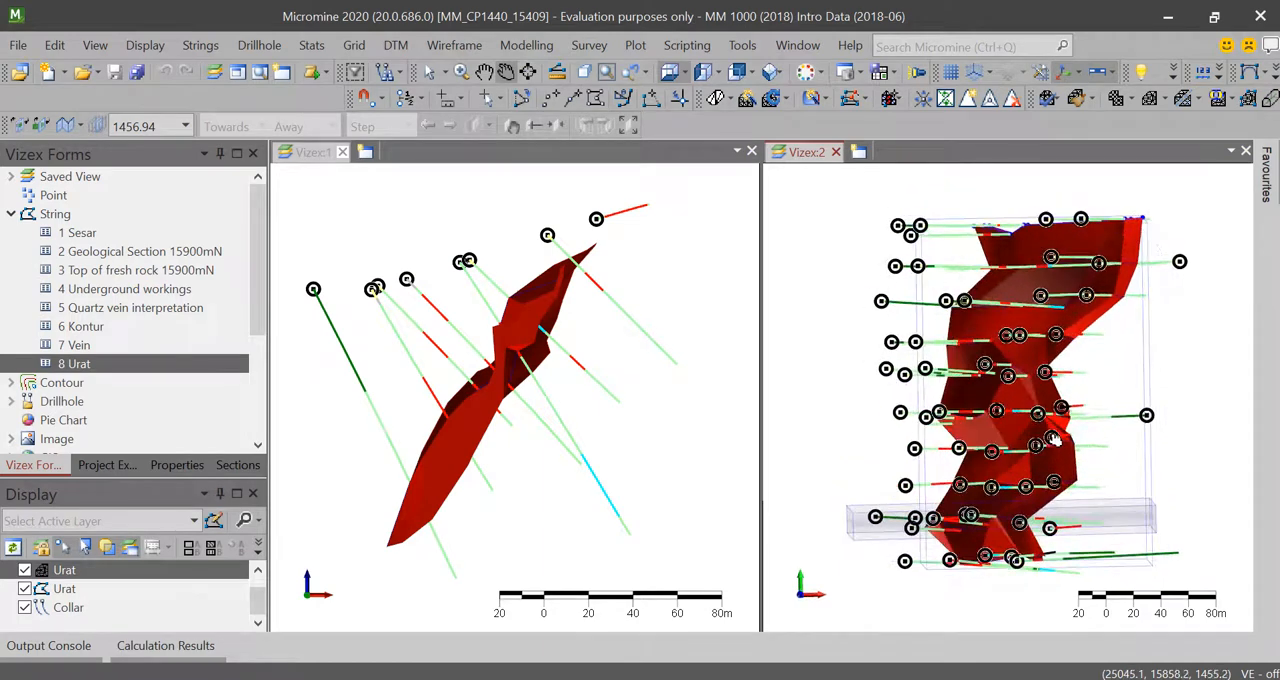
click(668, 76)
scroll(1083, 314, down, 4)
scroll(1083, 314, up, 5)
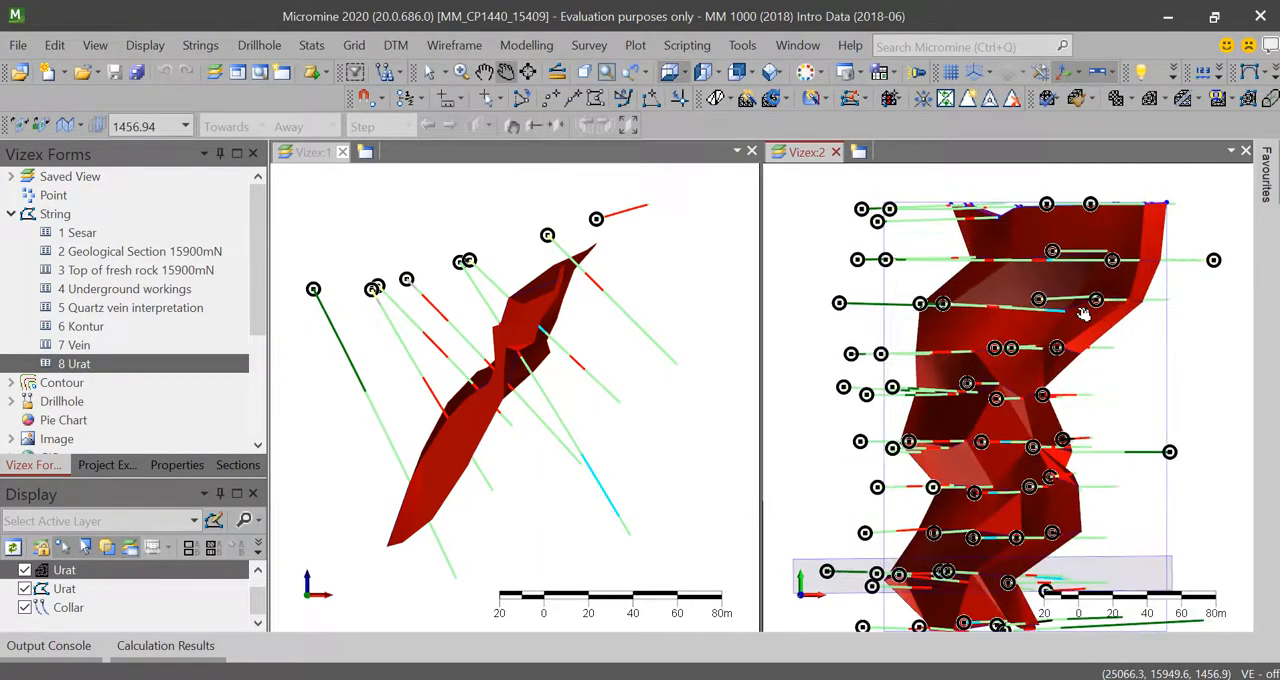
scroll(1083, 314, down, 2)
middle_drag(1083, 314, 1050, 335)
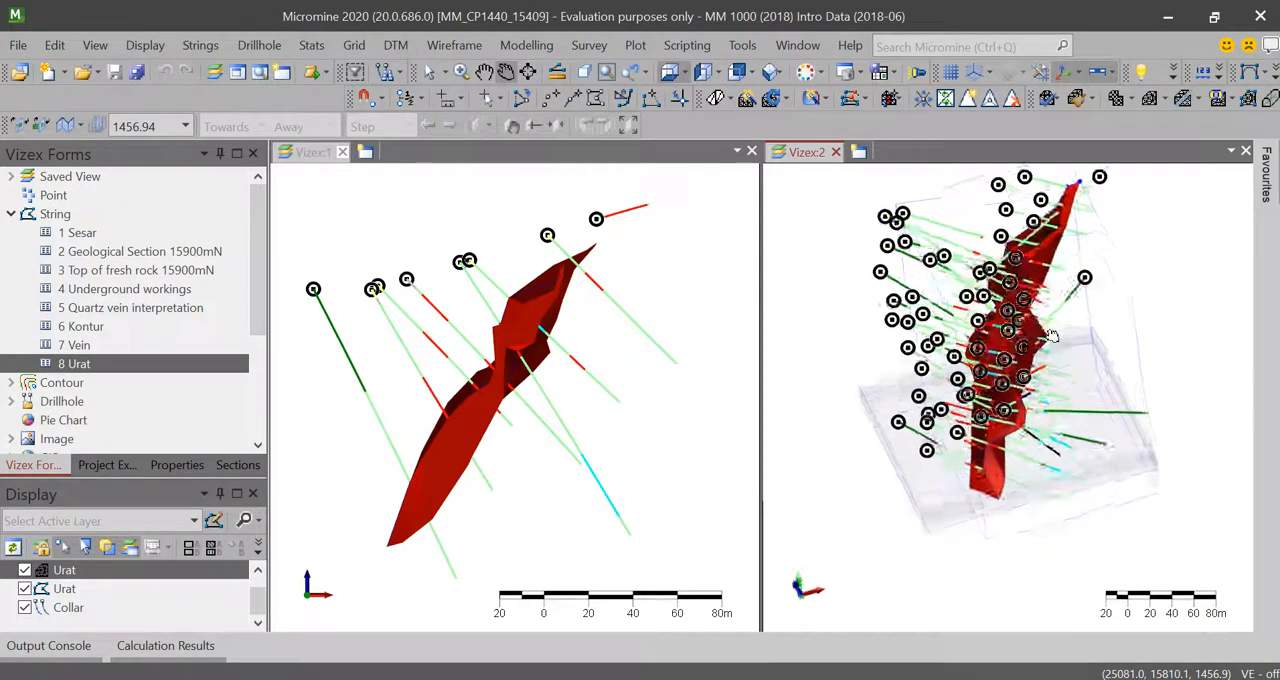
drag(1052, 336, 1092, 374)
drag(1033, 330, 1043, 285)
scroll(1043, 285, up, 4)
drag(1071, 376, 930, 507)
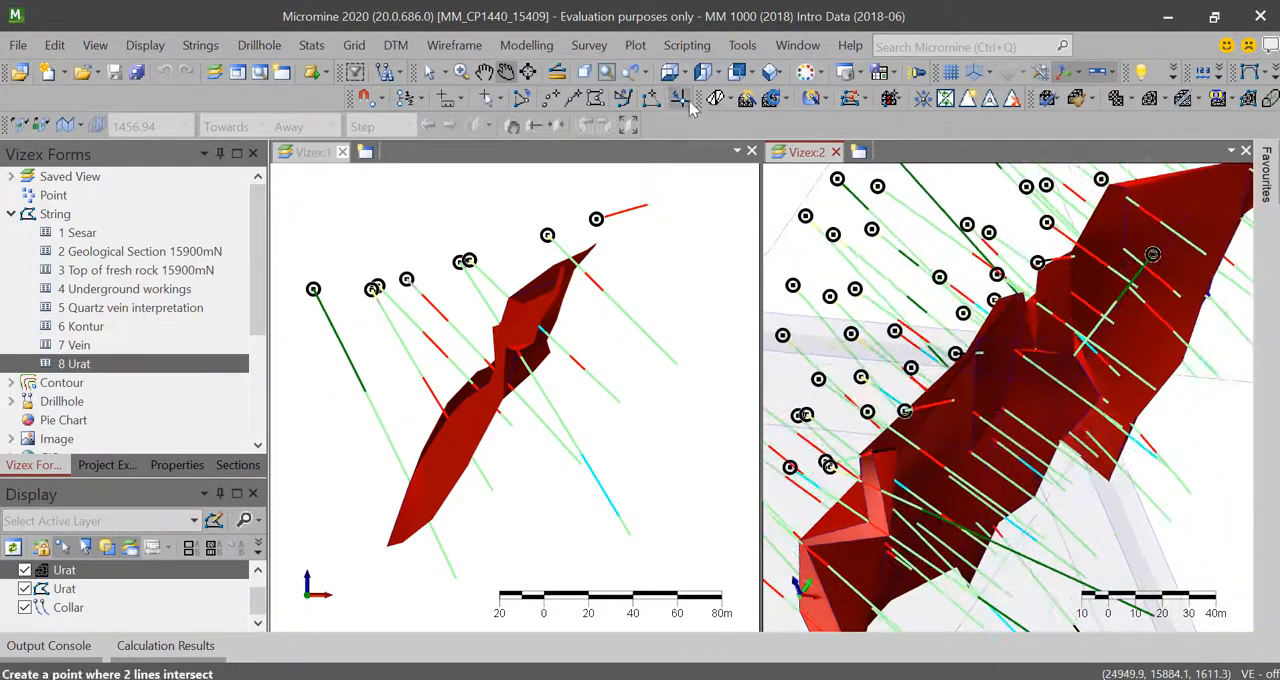
click(669, 72)
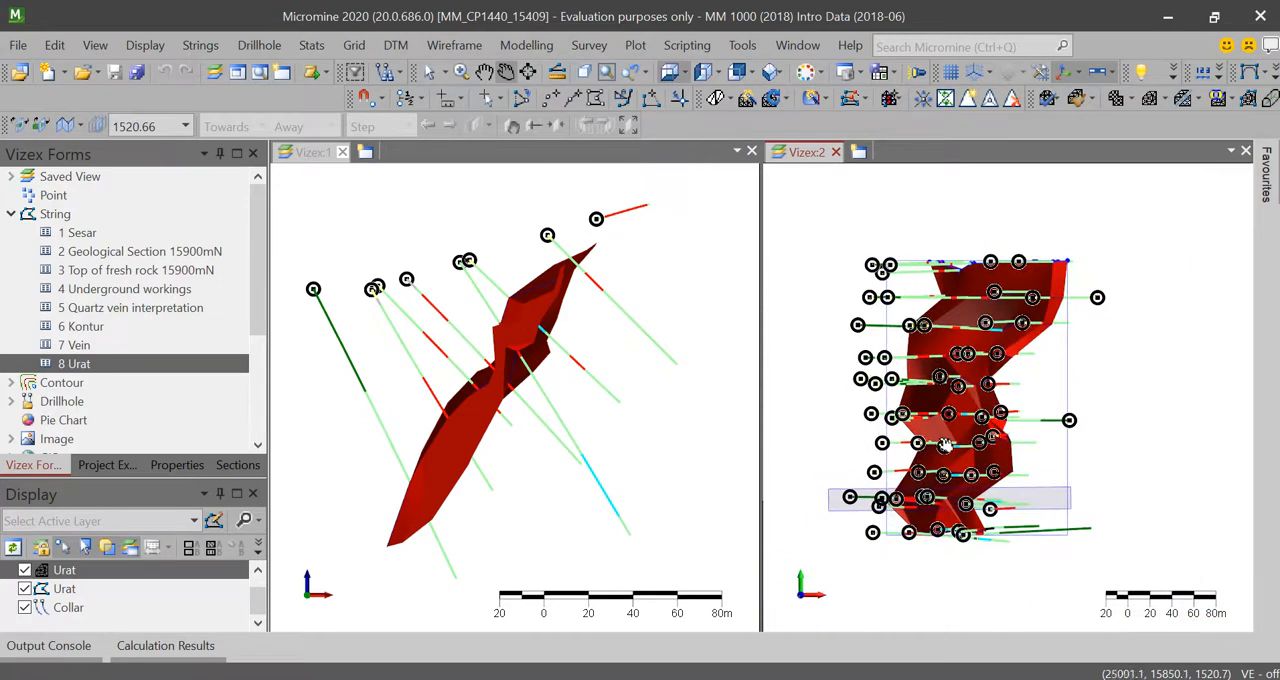
scroll(945, 445, up, 1)
Step: Display the saved GradeAu interval labels along the drillholes
click(12, 215)
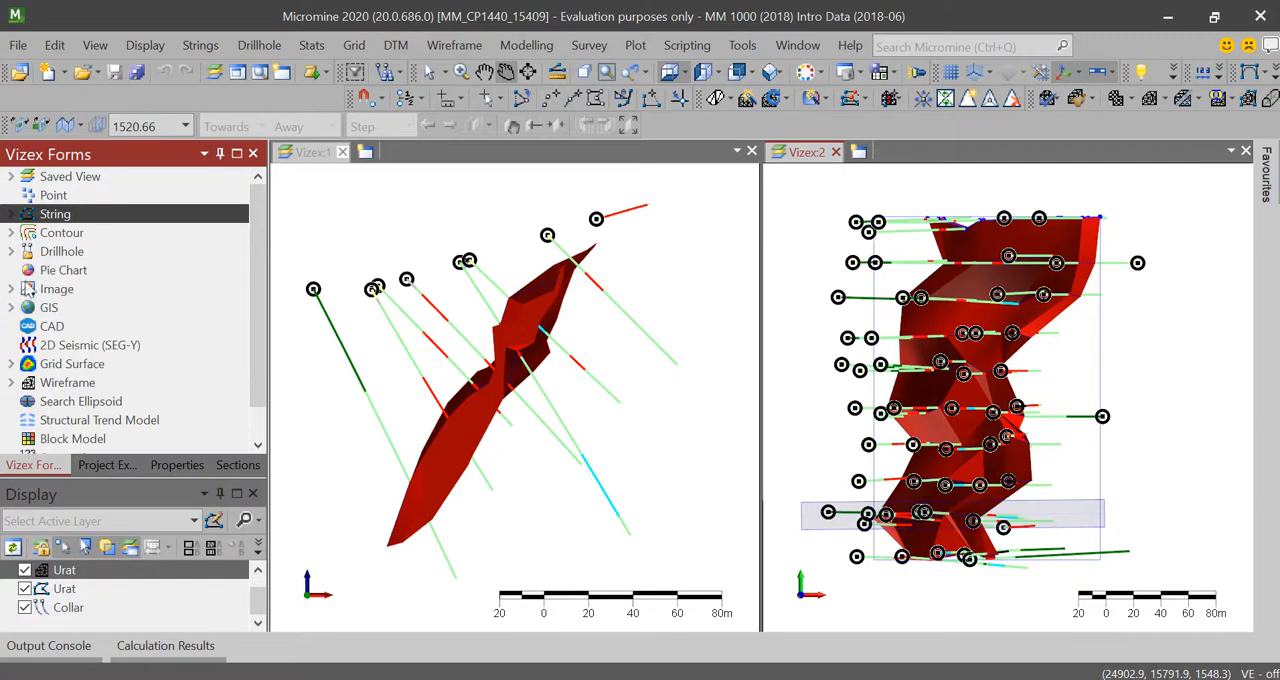
click(11, 252)
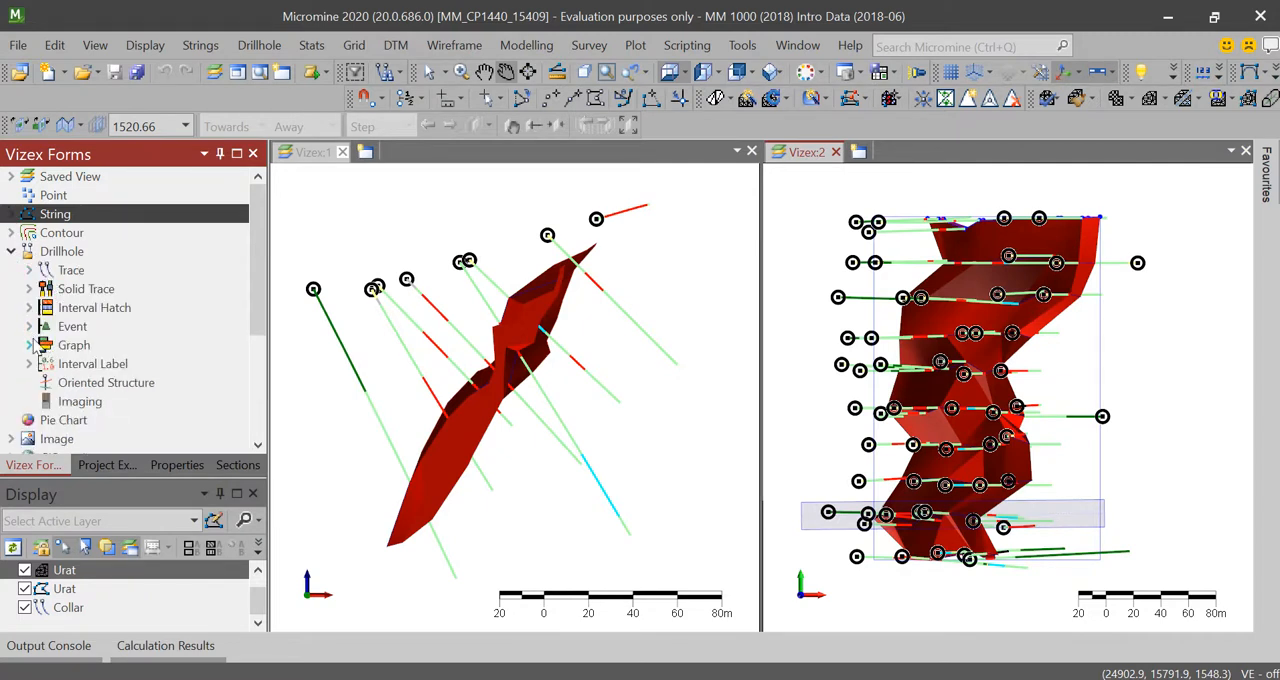
click(31, 364)
click(115, 384)
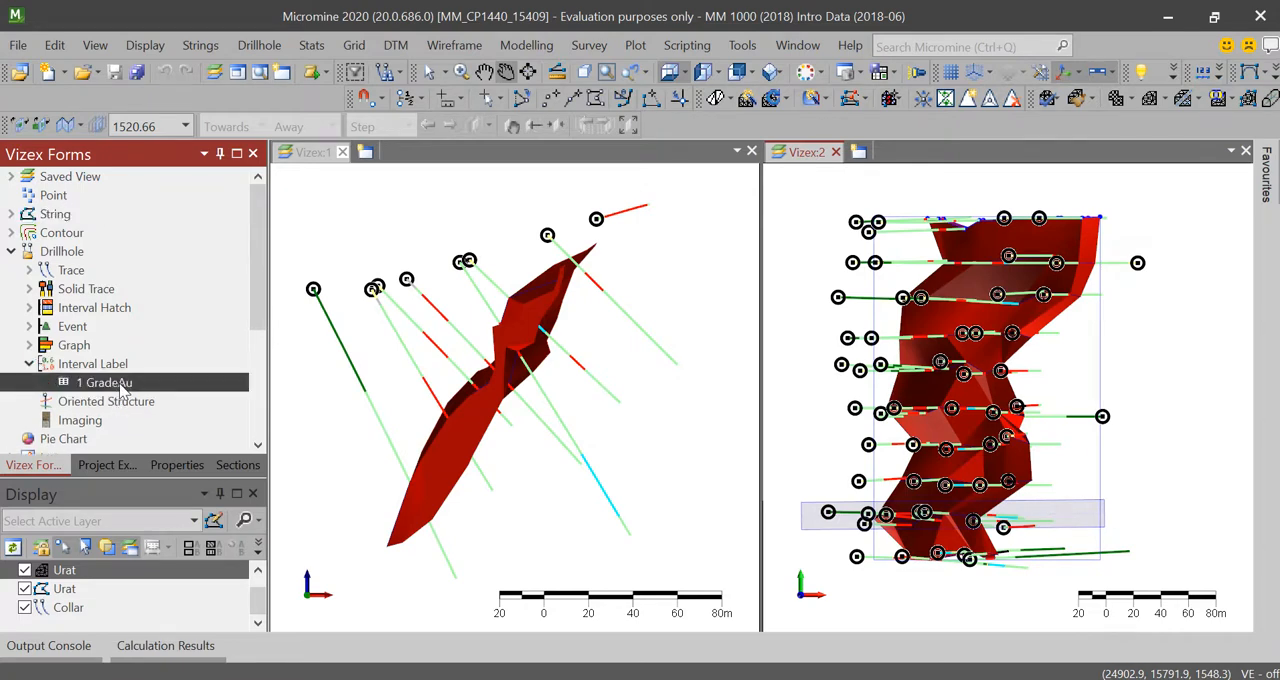
double_click(124, 389)
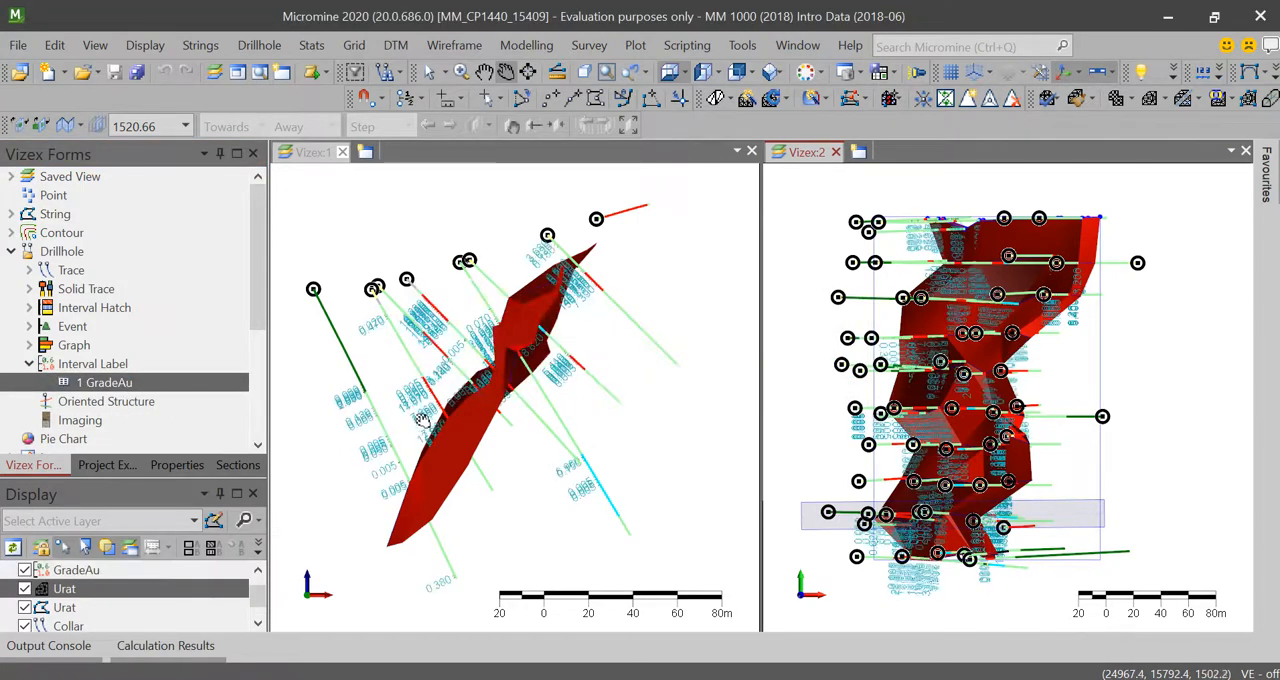
Step: Examine the gold grade labels along the drillholes against the Urat wireframe in the first Vizex view
scroll(423, 420, up, 5)
scroll(423, 420, up, 2)
scroll(520, 373, down, 4)
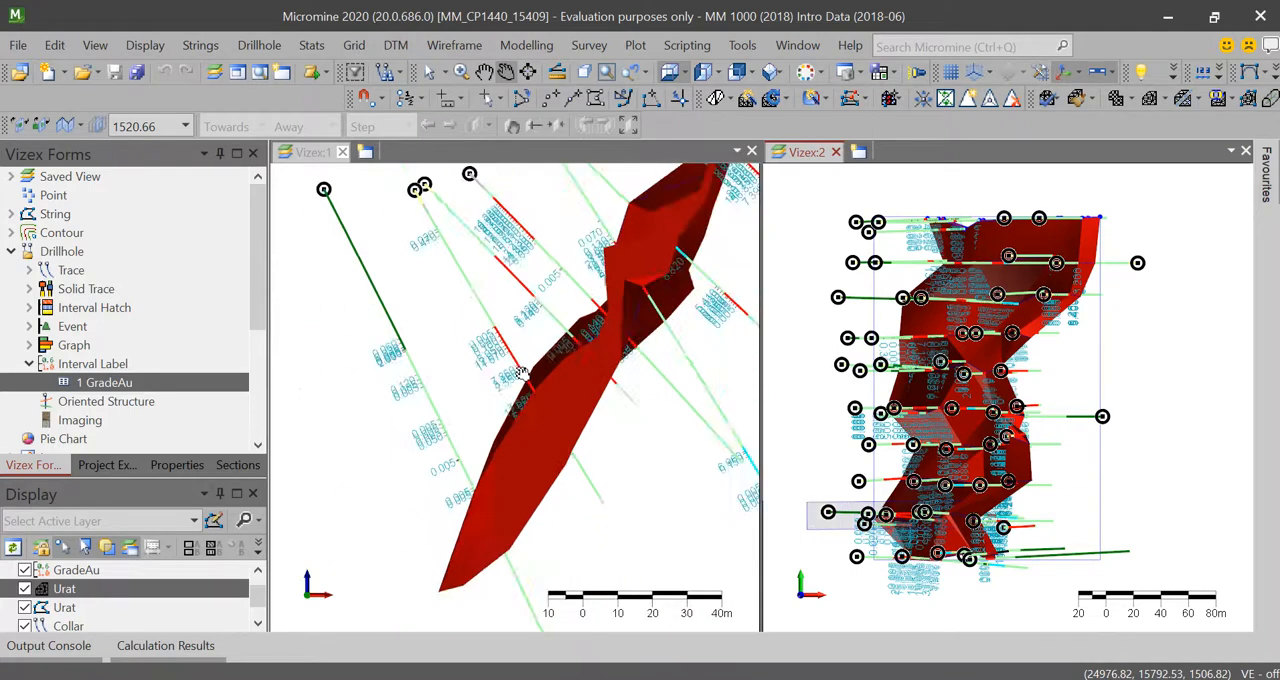
scroll(520, 373, down, 3)
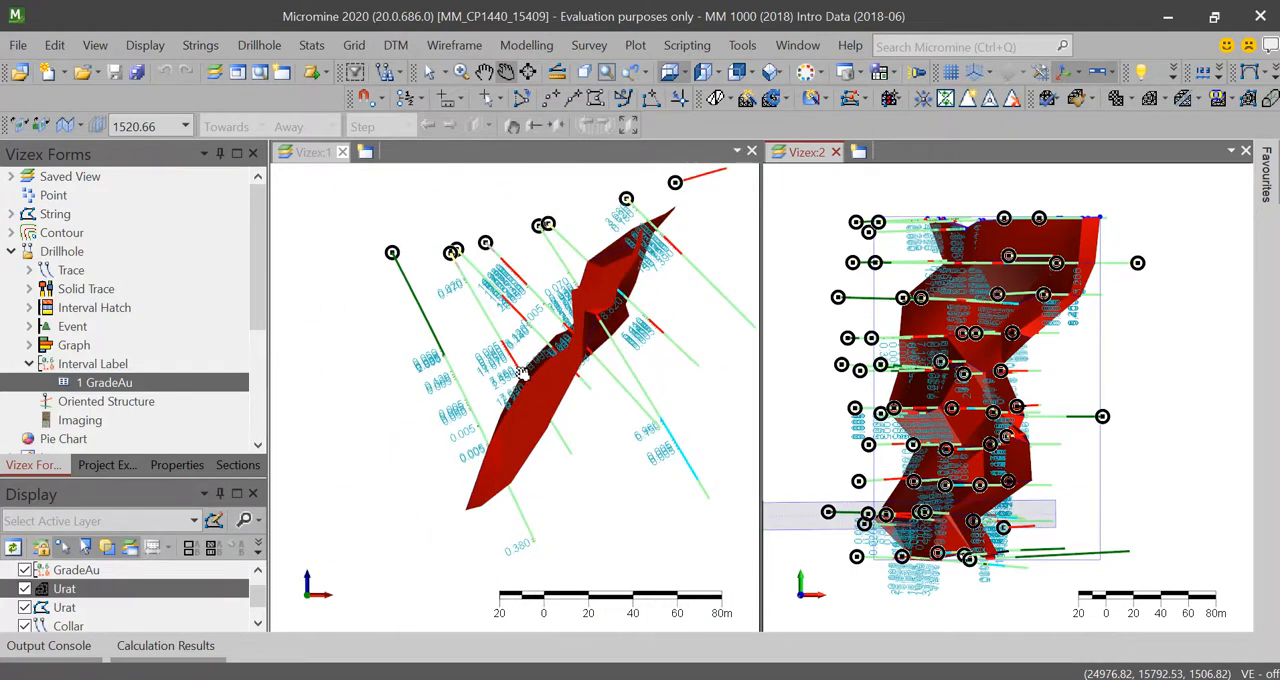
scroll(522, 374, up, 4)
scroll(578, 354, down, 4)
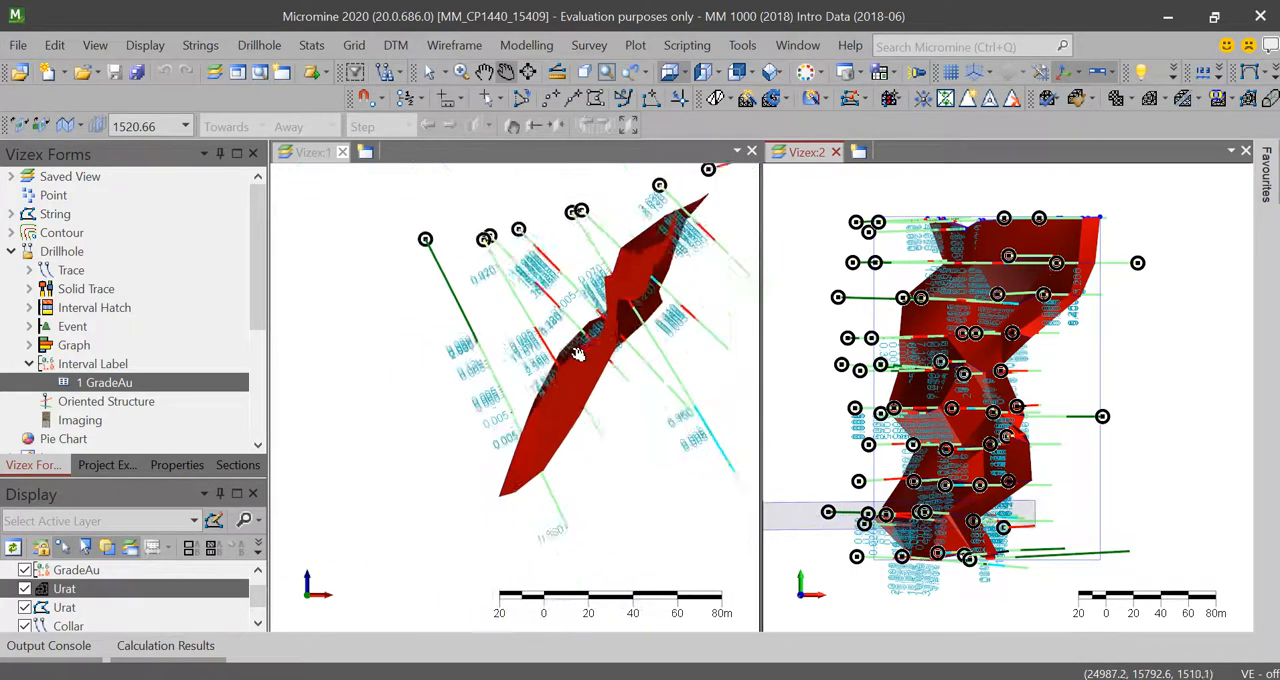
scroll(560, 365, up, 4)
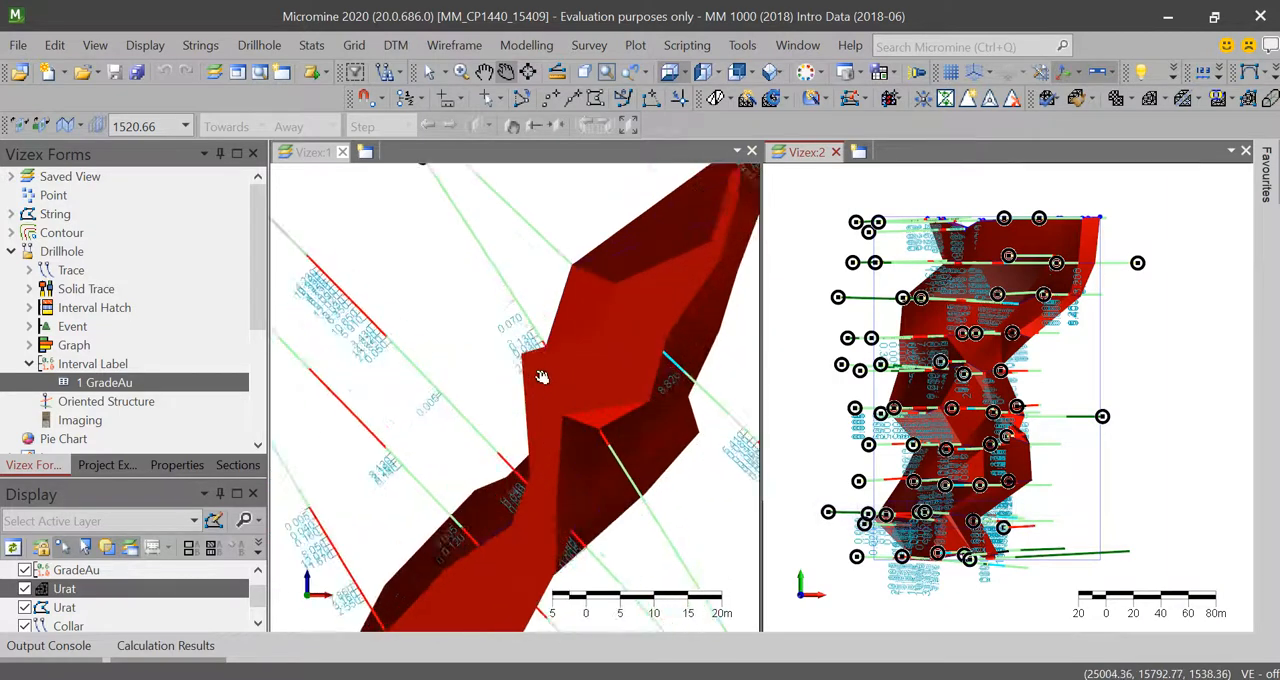
scroll(541, 377, up, 3)
scroll(517, 325, down, 2)
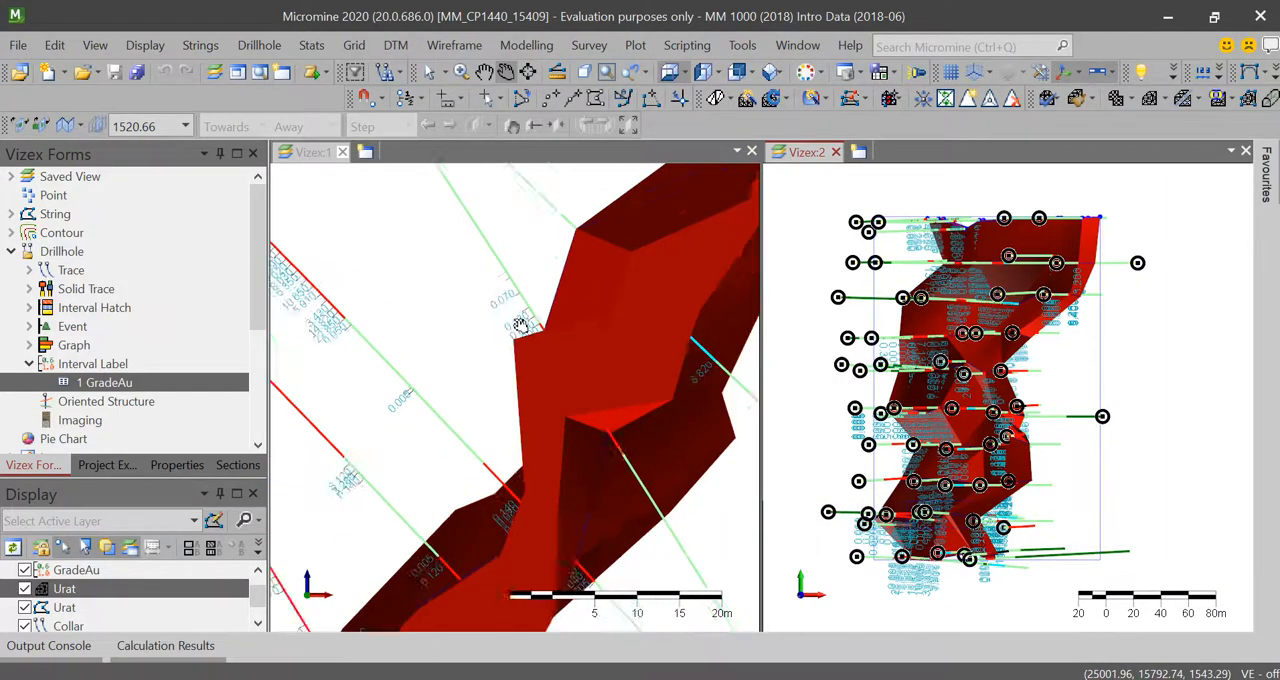
scroll(519, 326, down, 3)
scroll(519, 328, up, 1)
scroll(519, 328, down, 2)
scroll(519, 328, up, 3)
scroll(519, 328, down, 2)
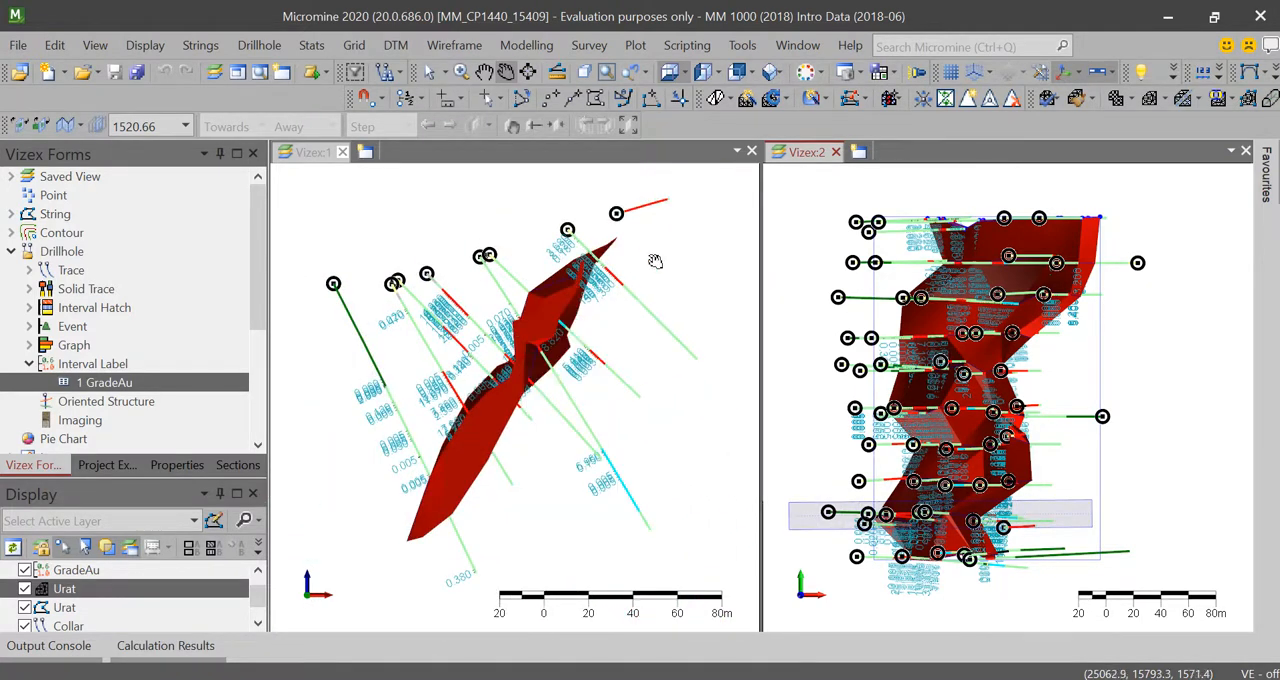
scroll(650, 264, down, 2)
scroll(650, 264, up, 2)
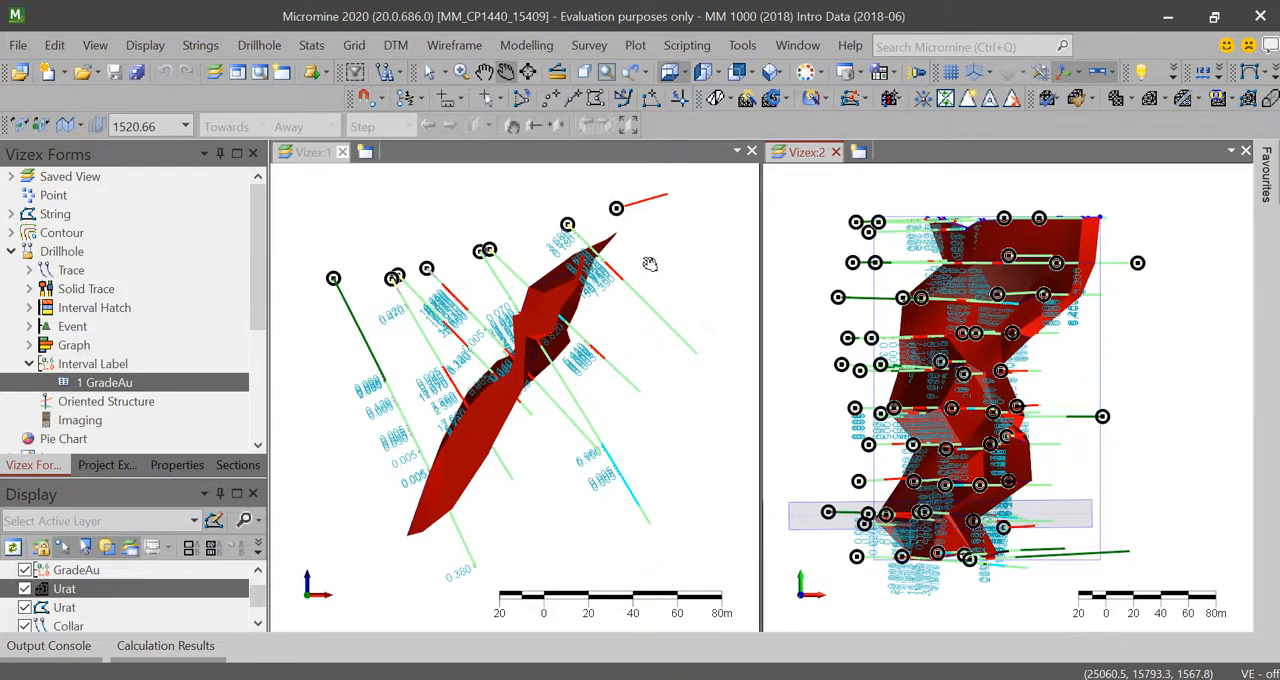
scroll(543, 343, down, 2)
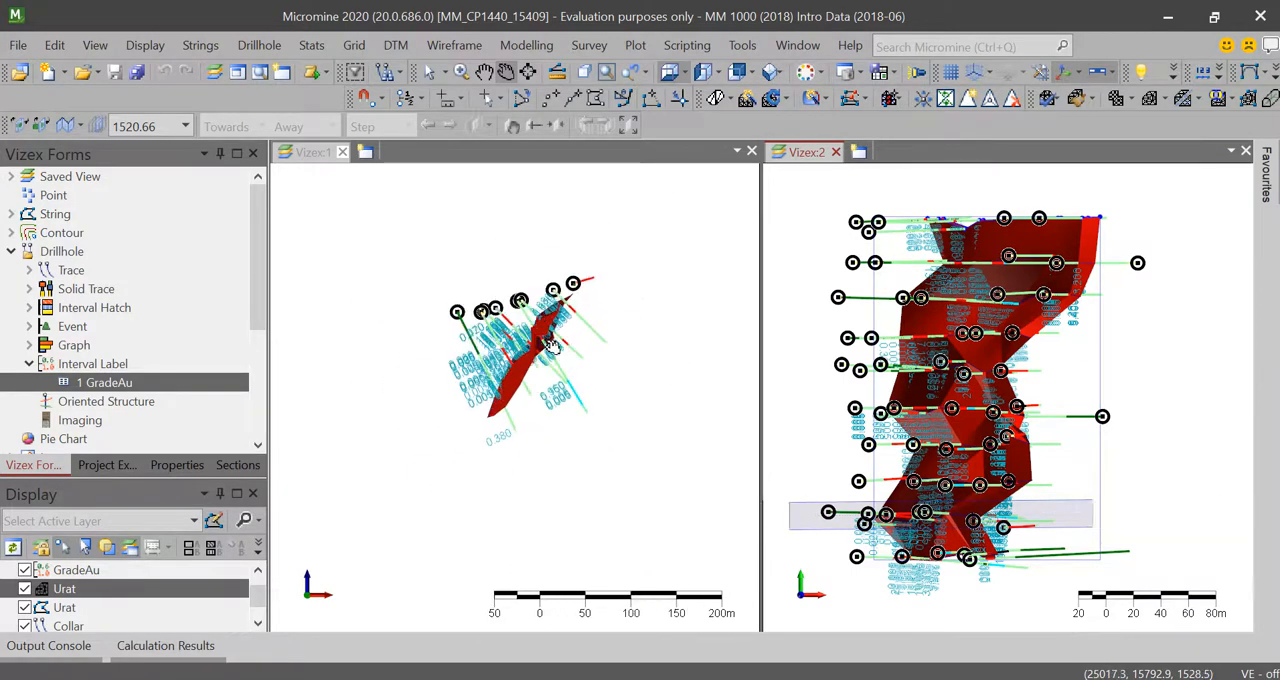